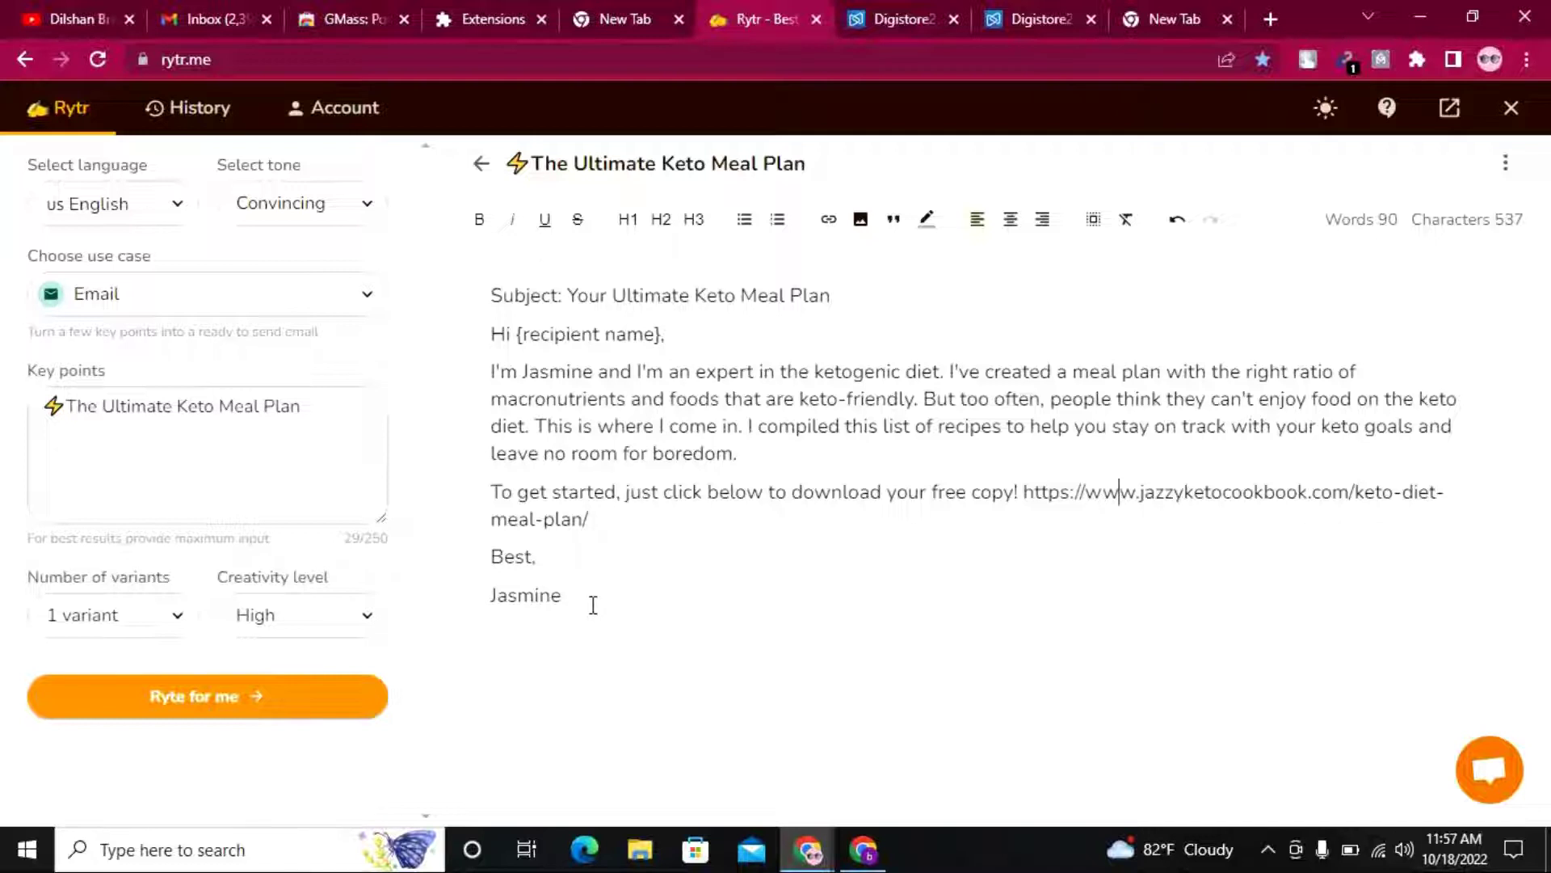
Review the signature, greeting and body text of the generated keto meal plan email in Rytr
left_click_drag(483, 595, 708, 595)
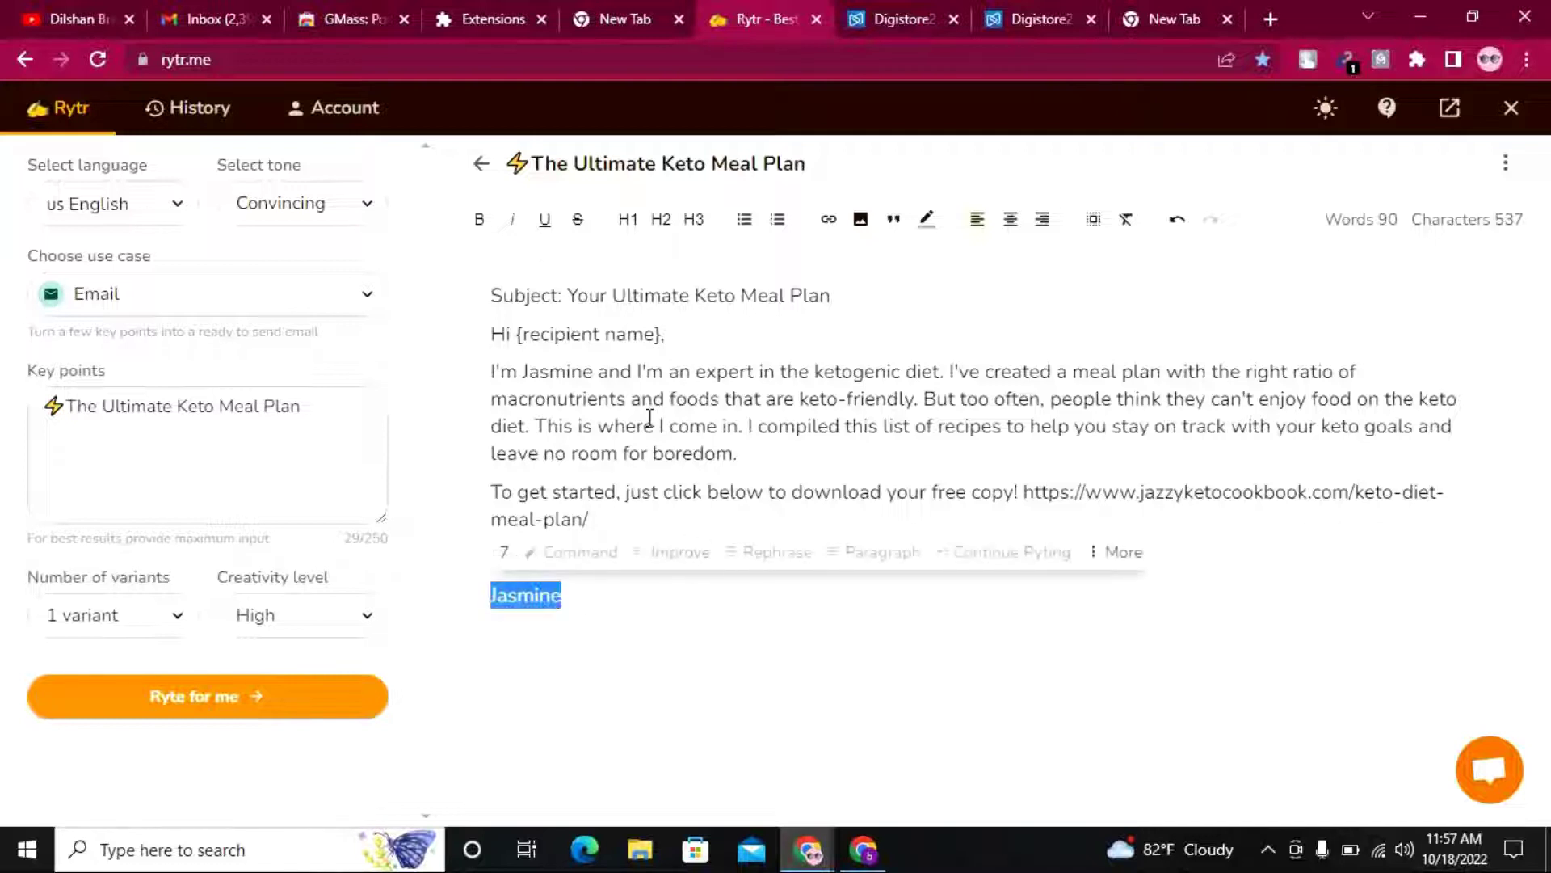
left_click(533, 367)
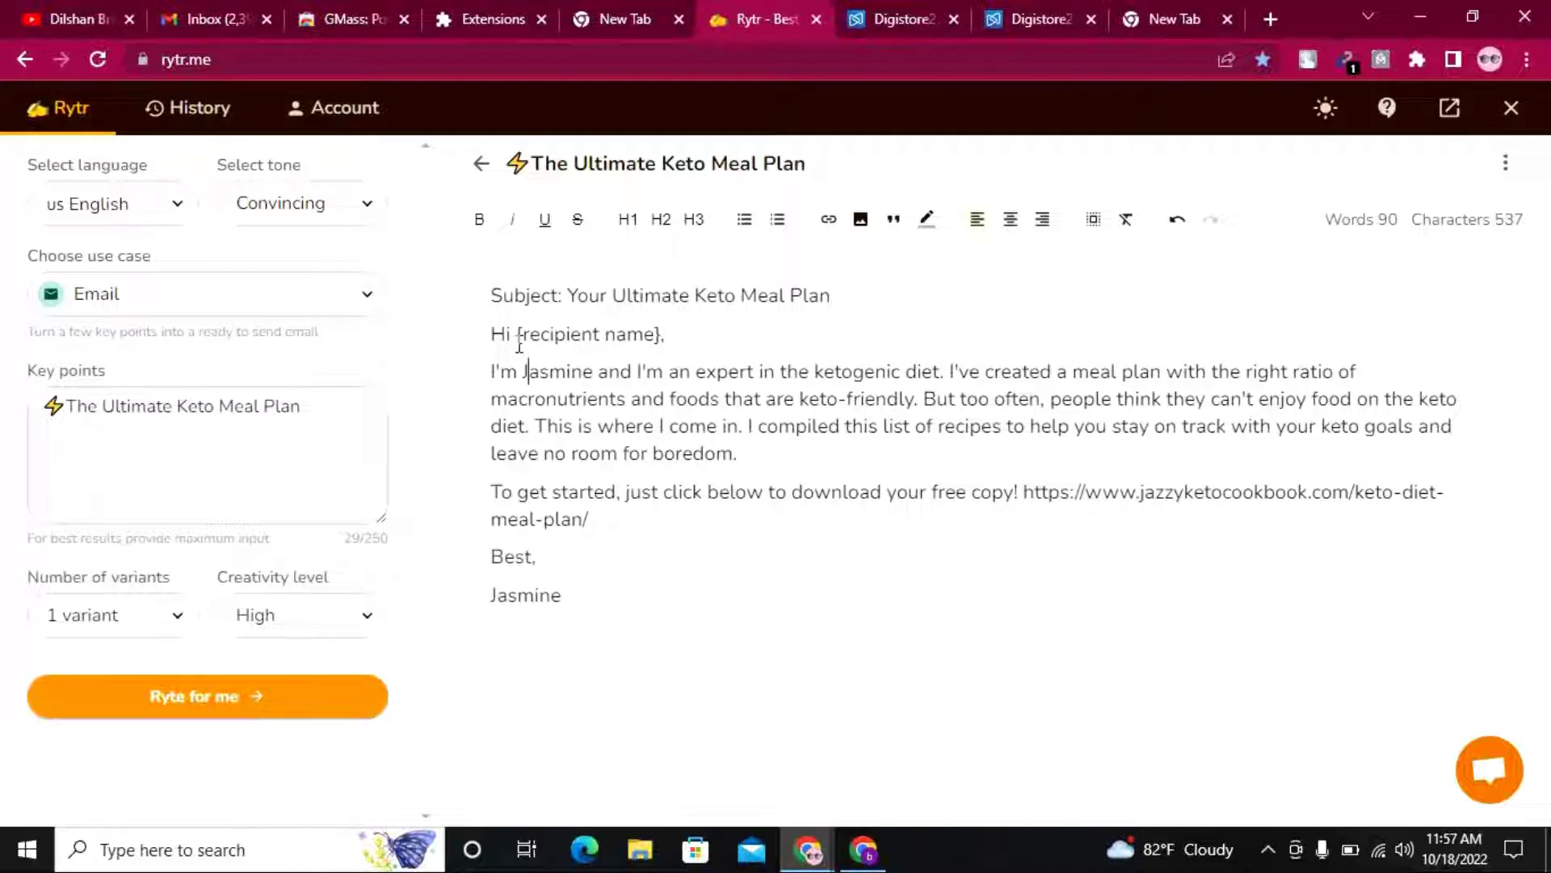
left_click_drag(520, 348, 800, 343)
left_click(786, 367)
left_click_drag(489, 294, 1061, 527)
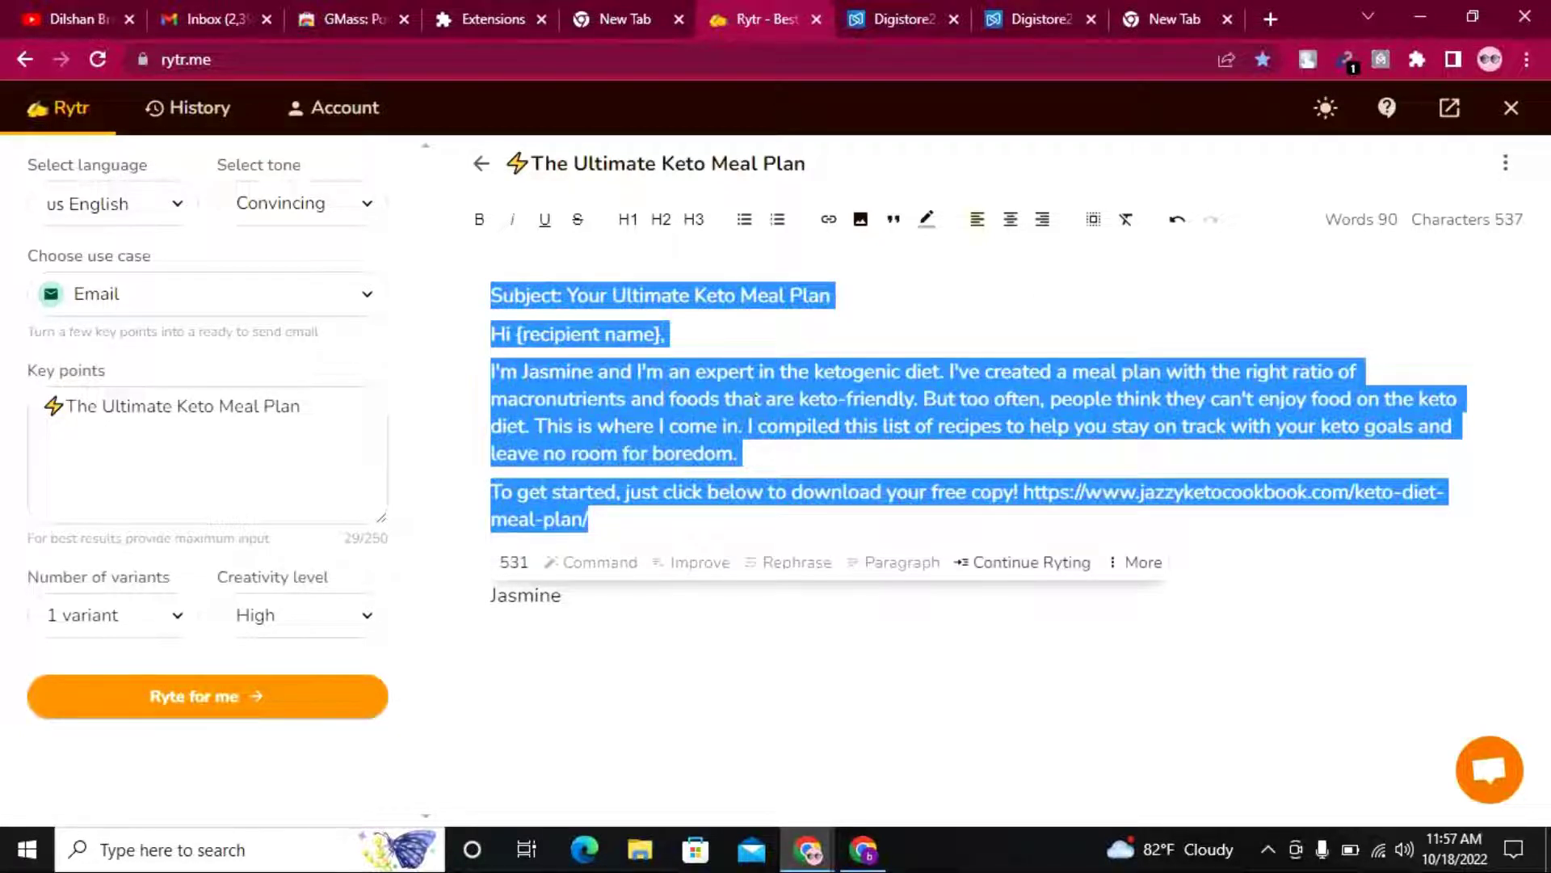
left_click(858, 329)
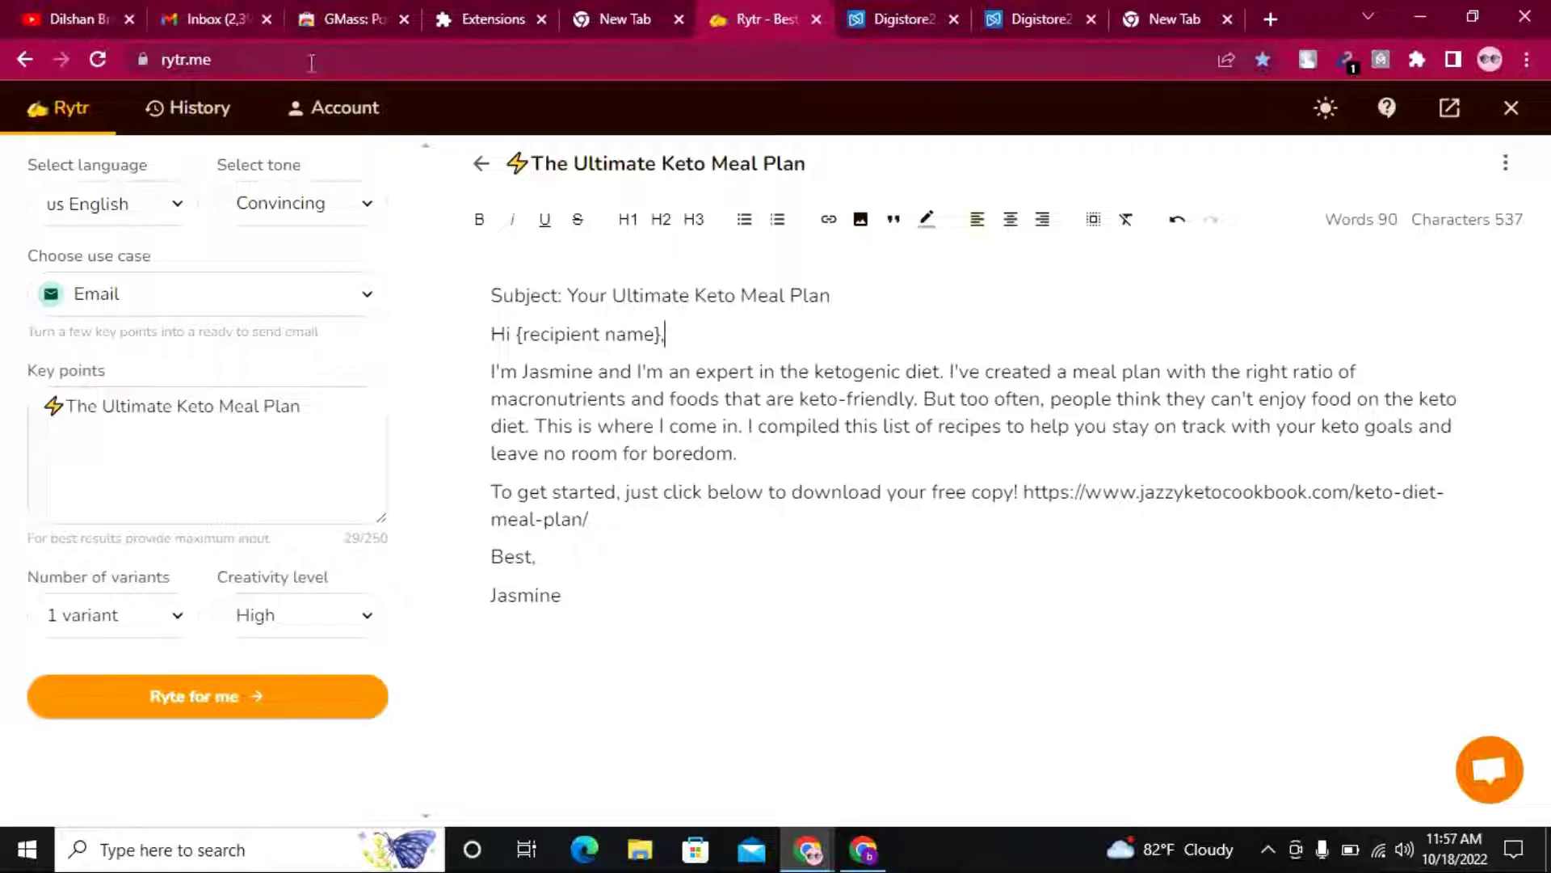
Switch to Gmail and check the empty new message
left_click(348, 17)
left_click(194, 12)
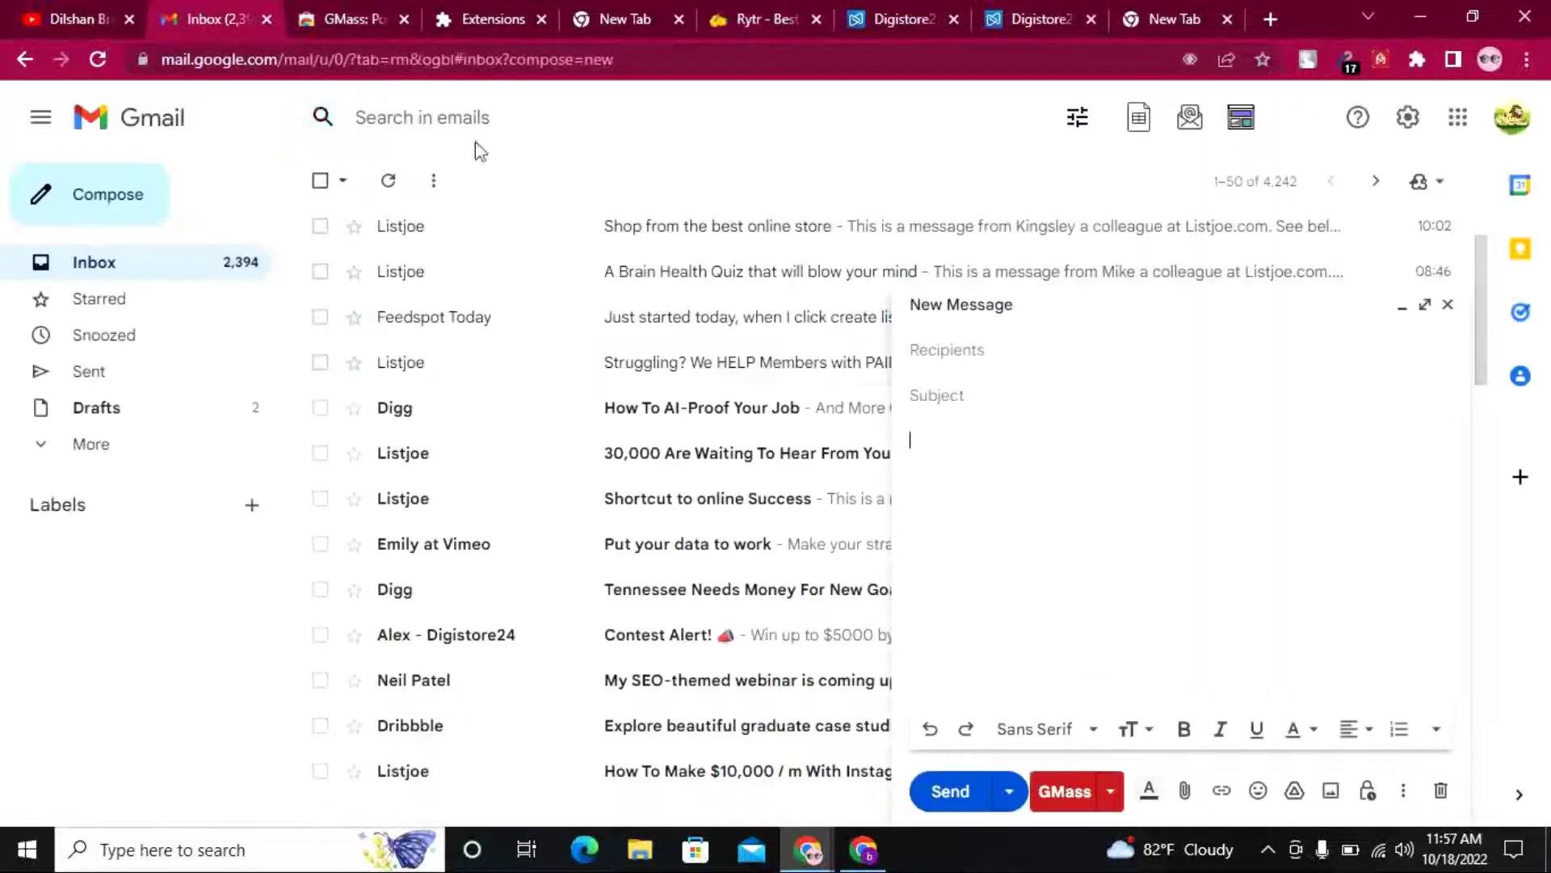
left_click(1016, 436)
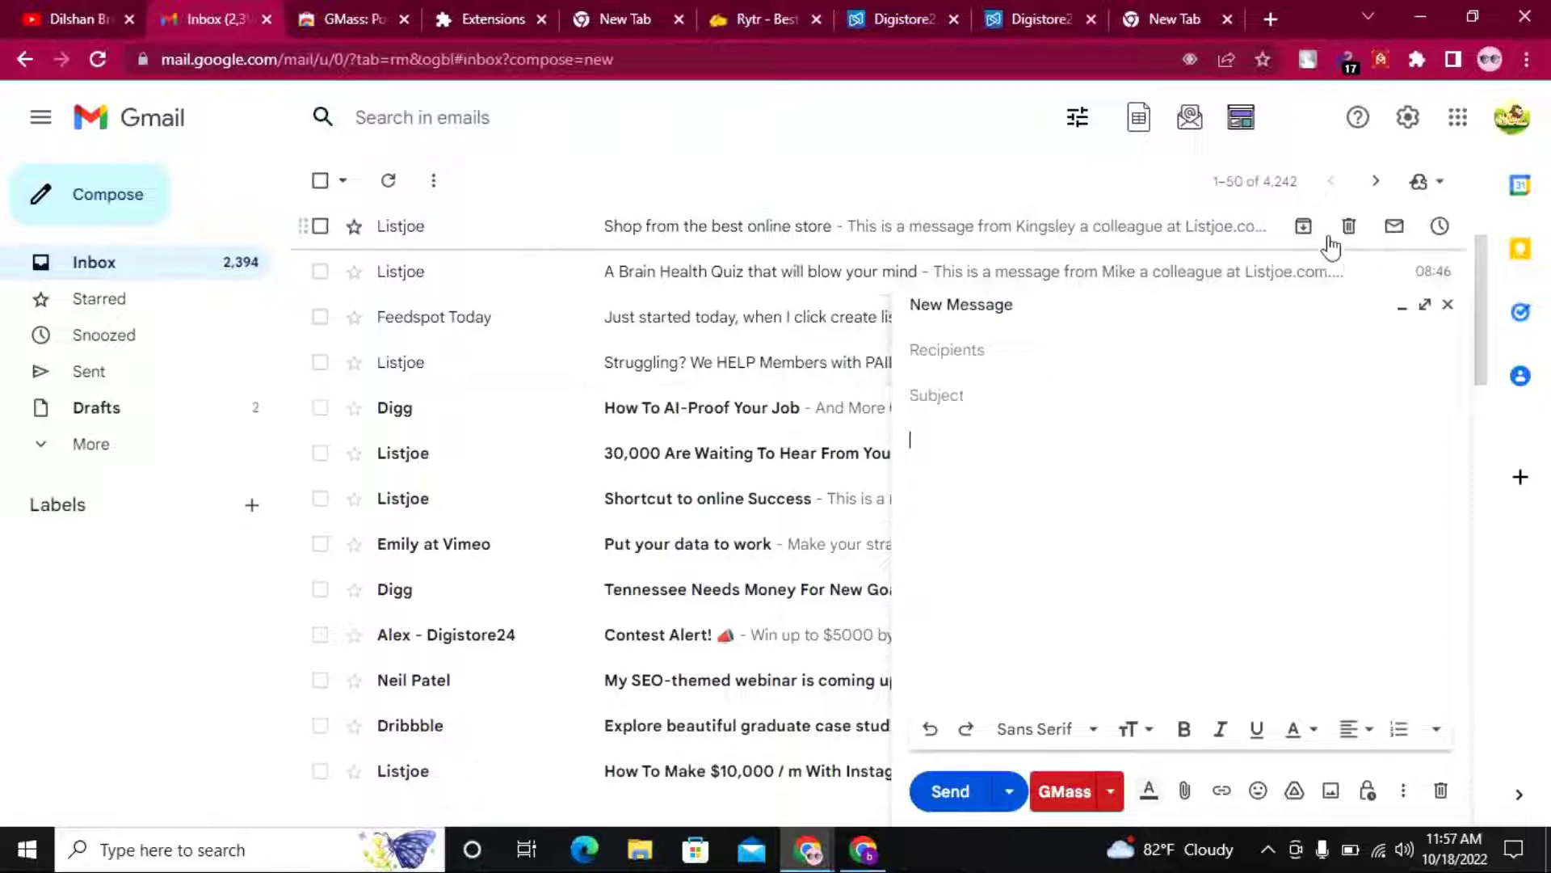
Switch to the Payhip browser window and read the USA Gmail list product page, including its title and description
left_click(1410, 9)
left_click(859, 856)
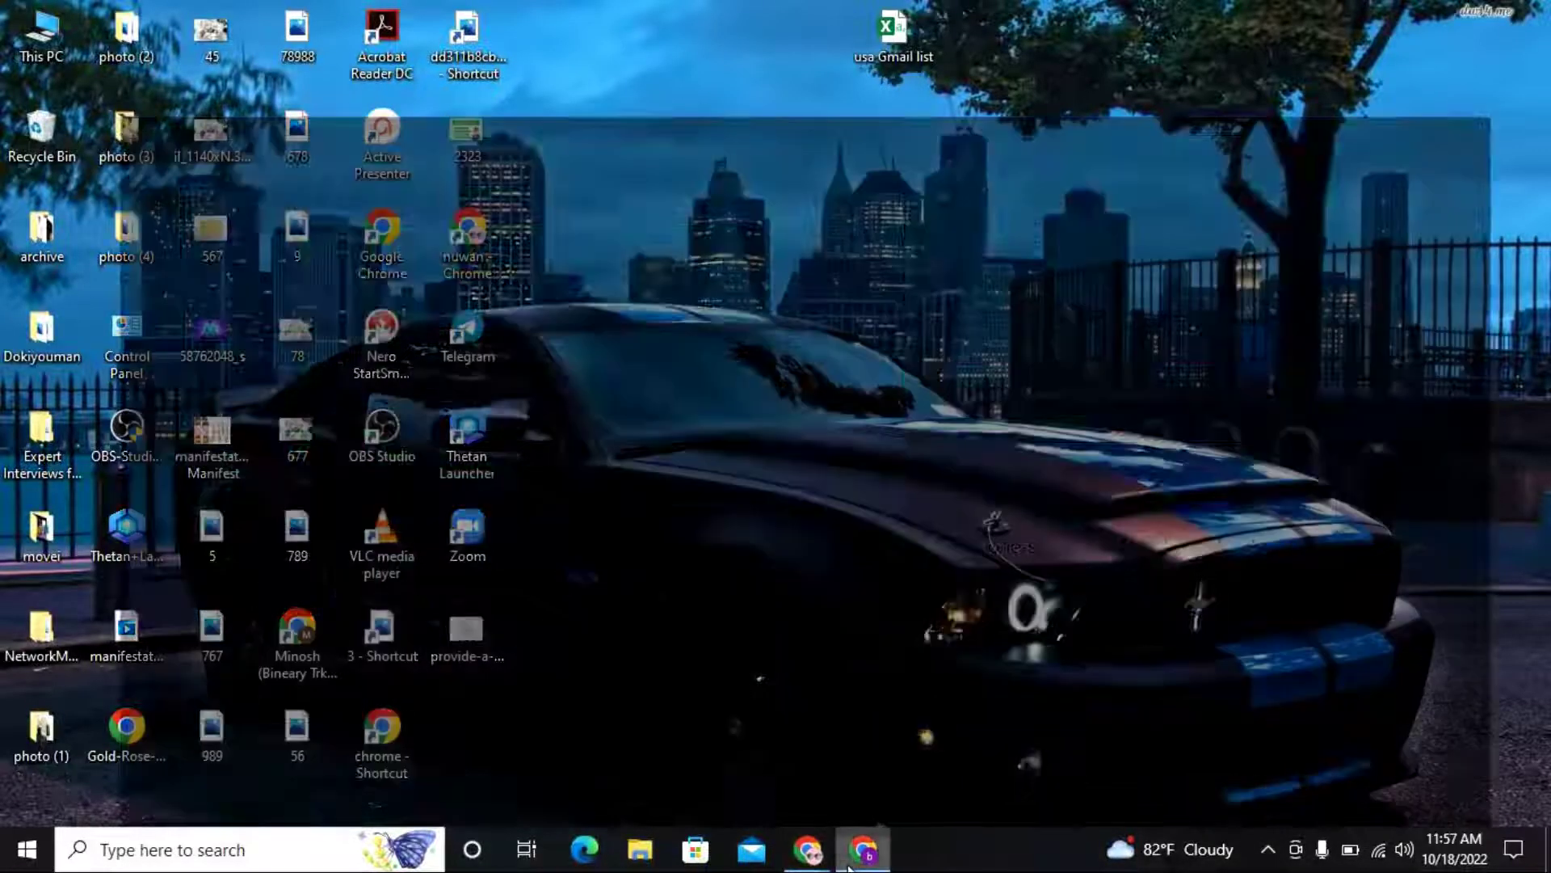
scroll(485, 415, "down", 6)
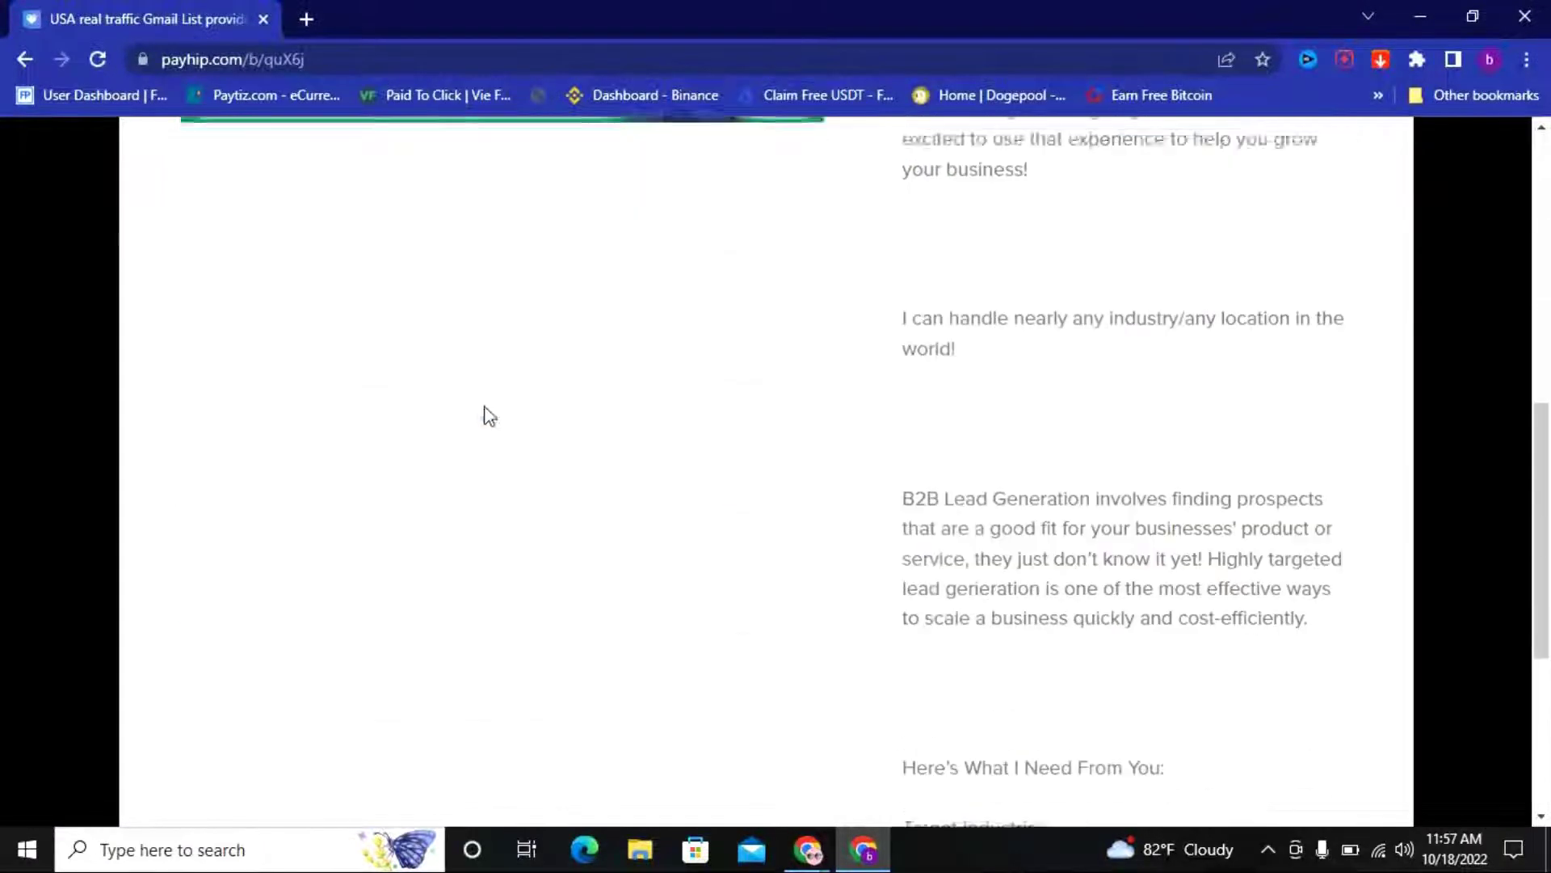
scroll(618, 573, "up", 7)
left_click_drag(899, 312, 1423, 356)
left_click(1139, 391)
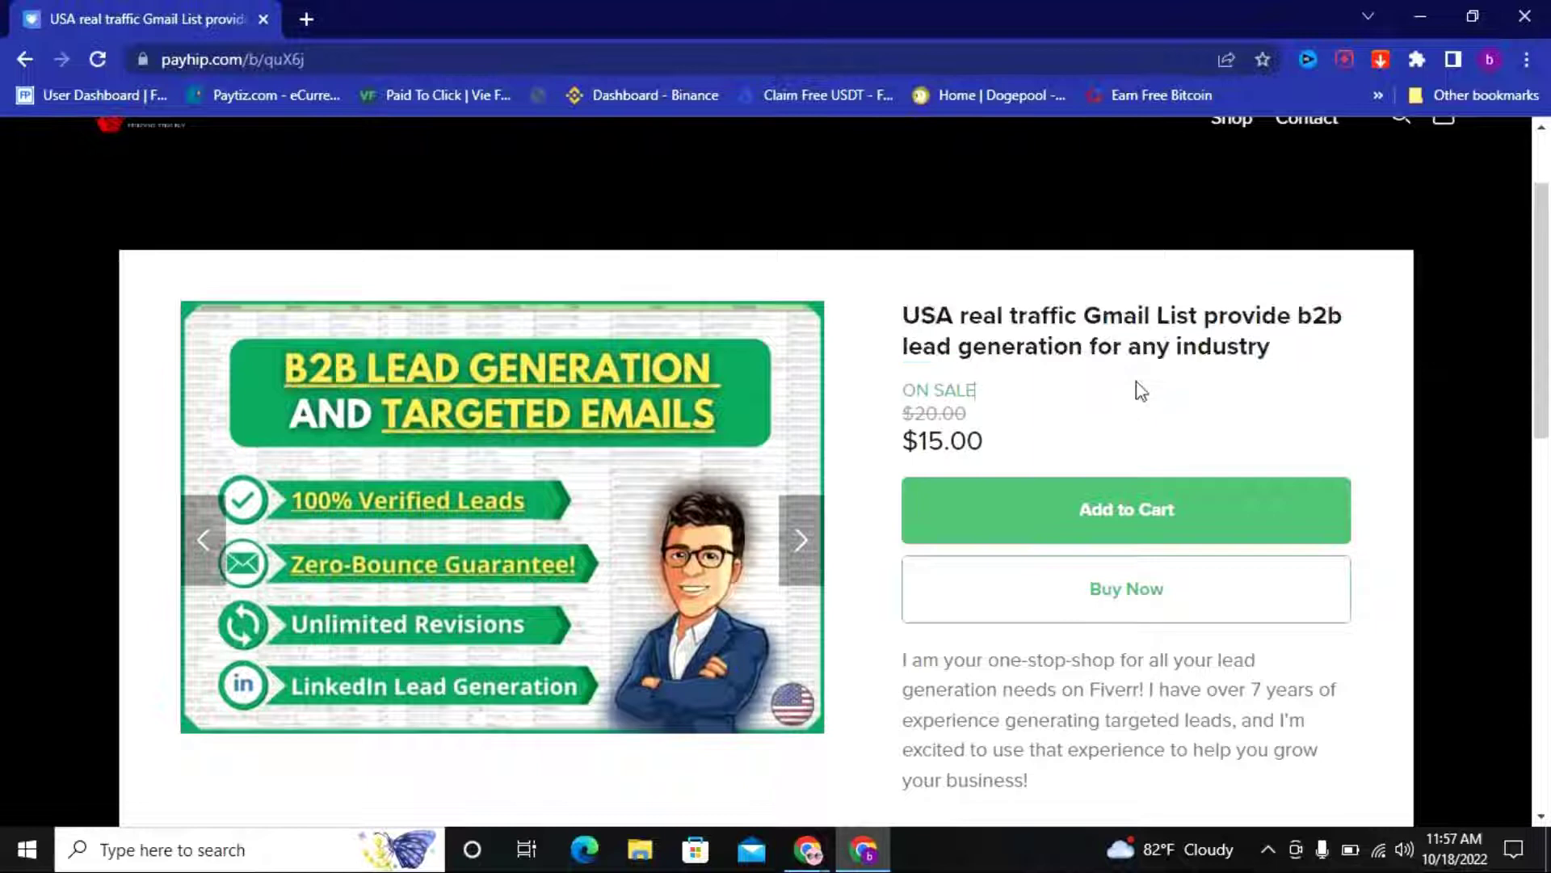
Minimize the Payhip window and locate the usa Gmail list workbook on the desktop
left_click(1452, 12)
left_click(1157, 65)
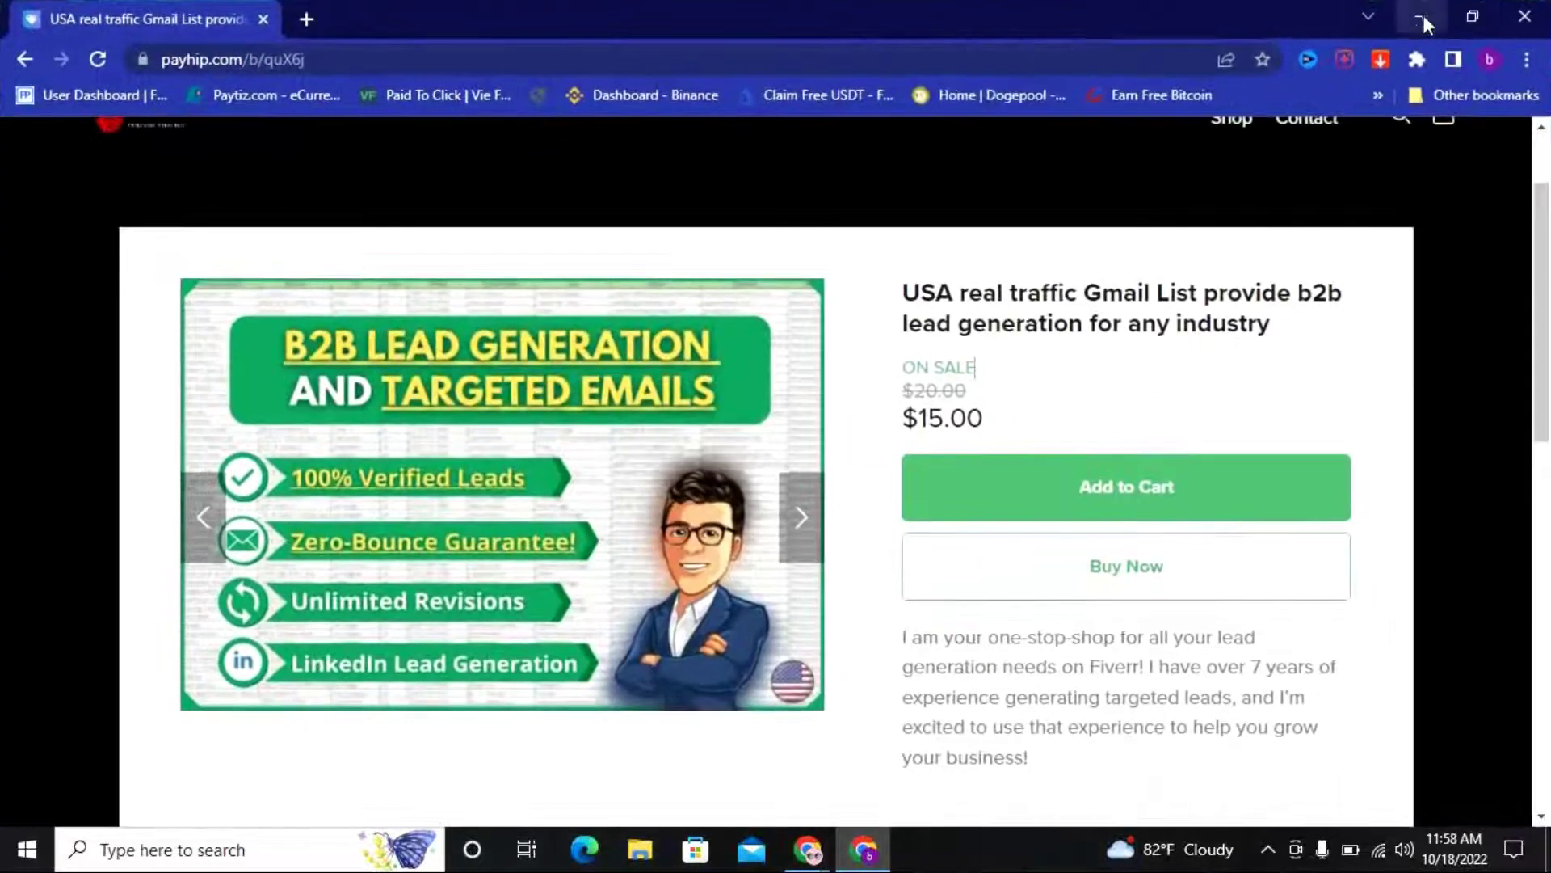
left_click(1423, 13)
left_click(895, 36)
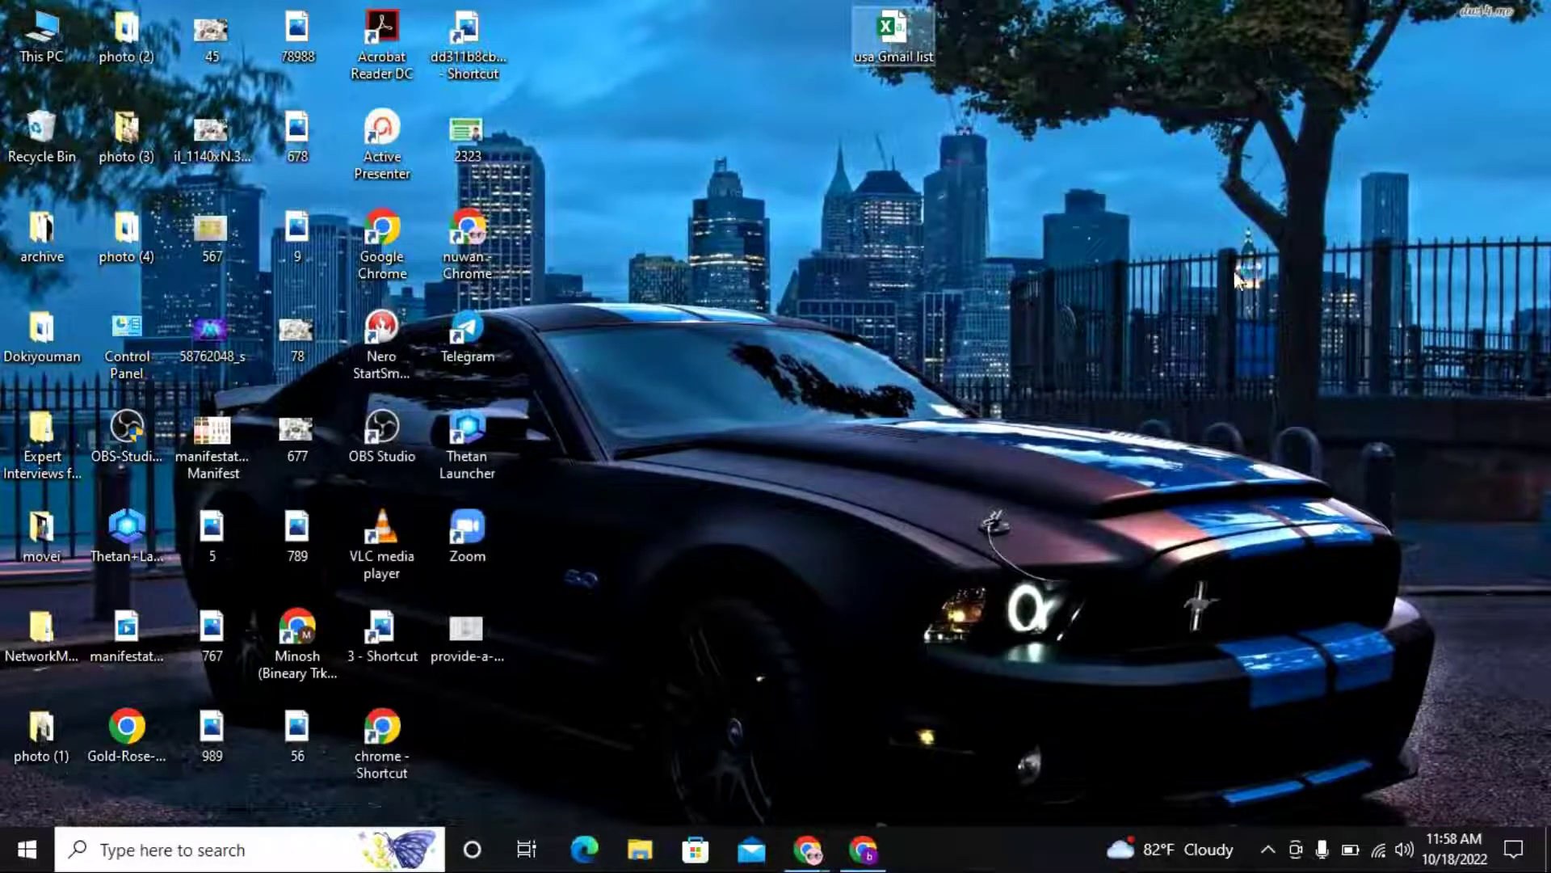
left_click(657, 243)
left_click(897, 36)
left_click(719, 114)
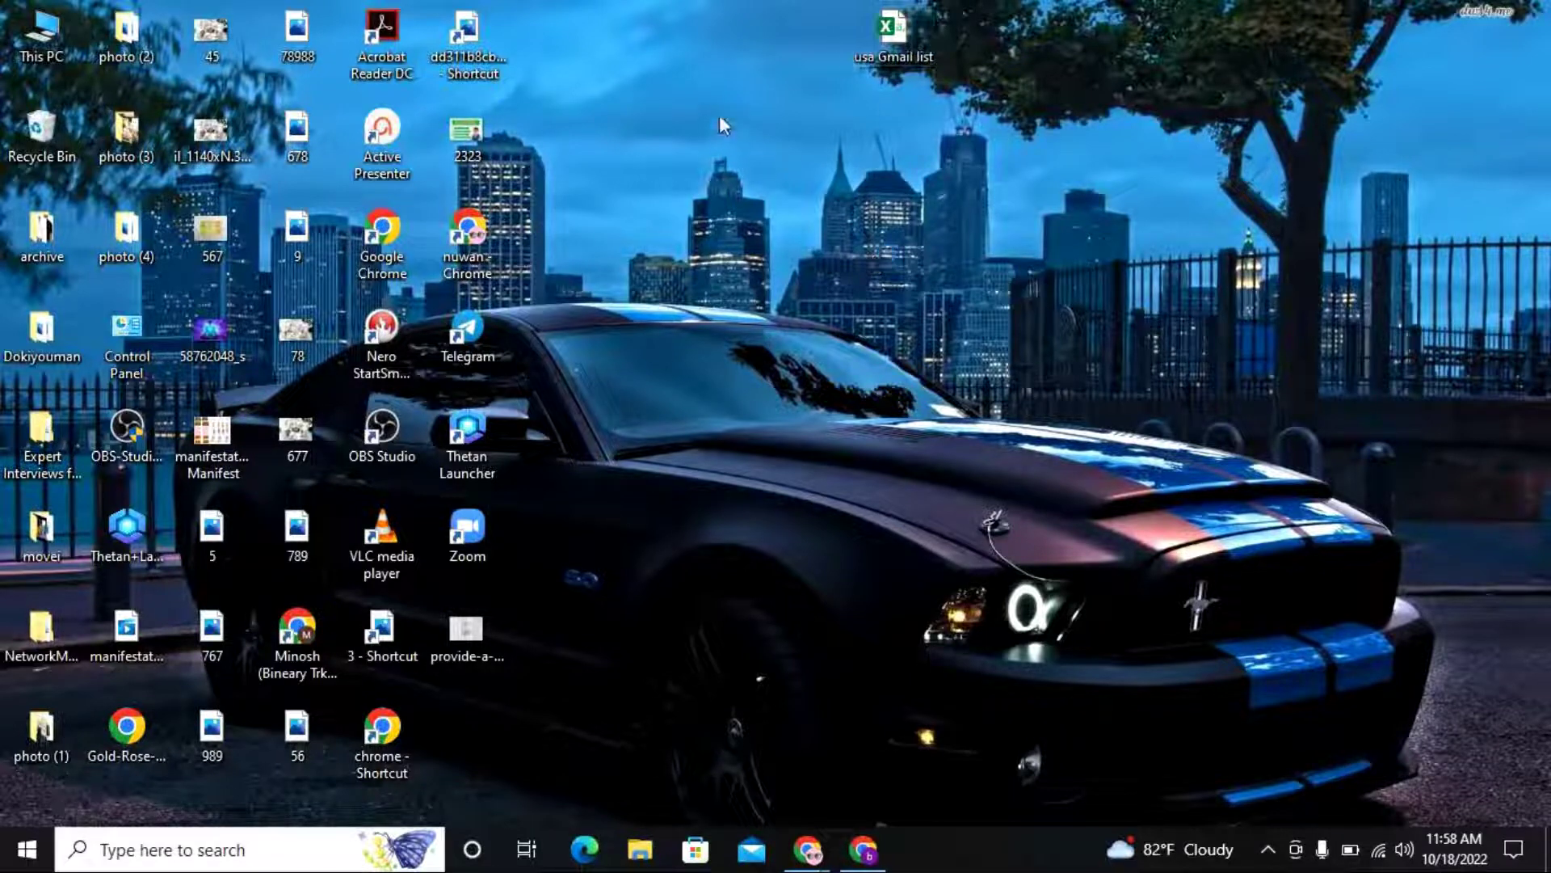
left_click(862, 849)
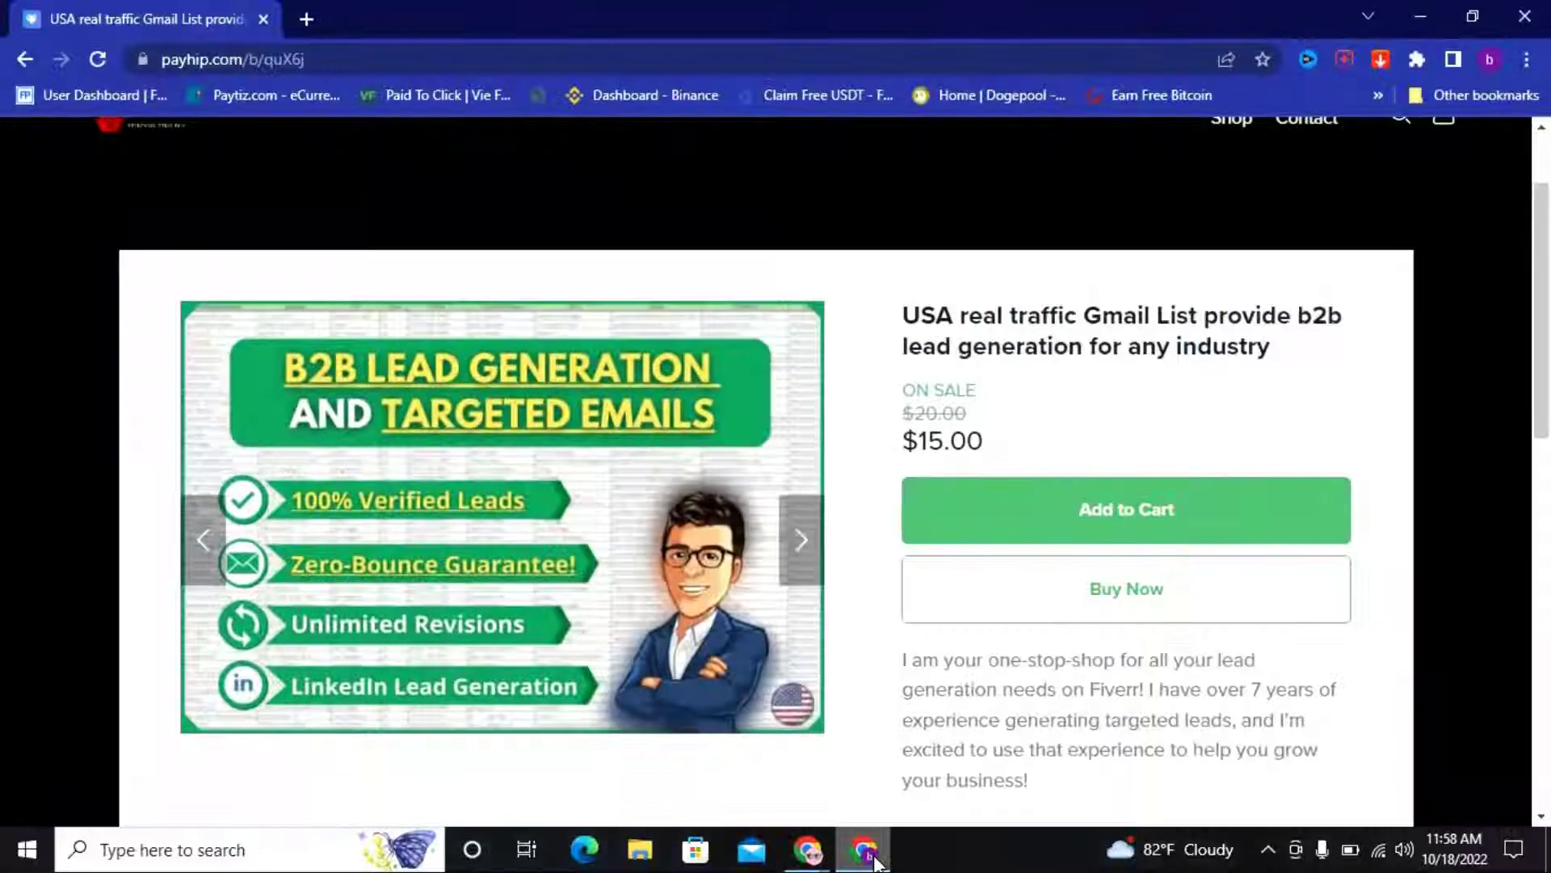
left_click(871, 859)
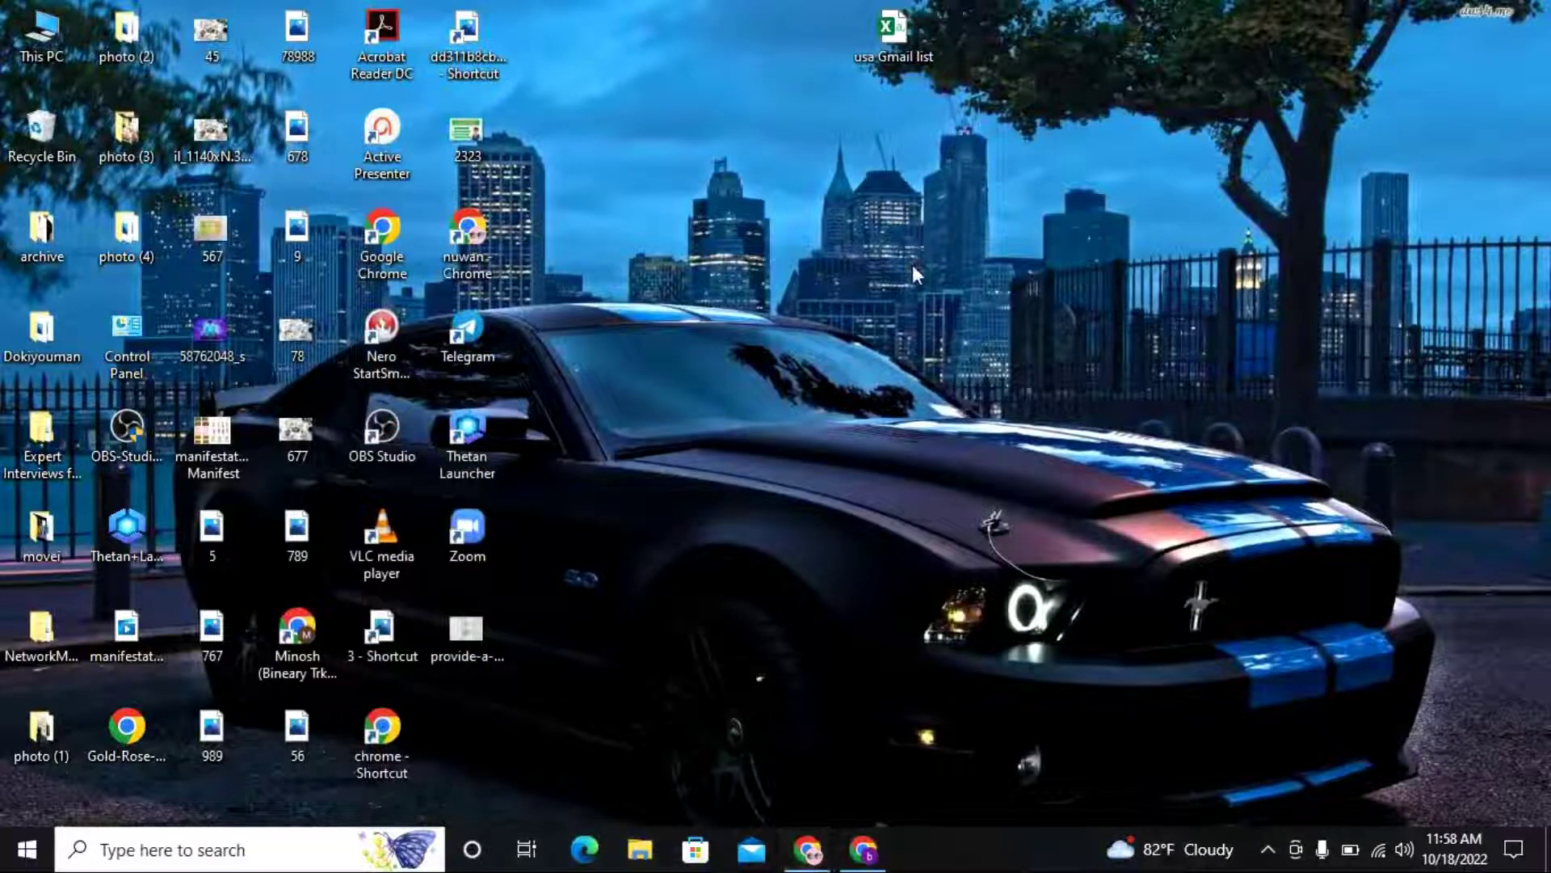
right_click(768, 194)
left_click(817, 261)
right_click(755, 152)
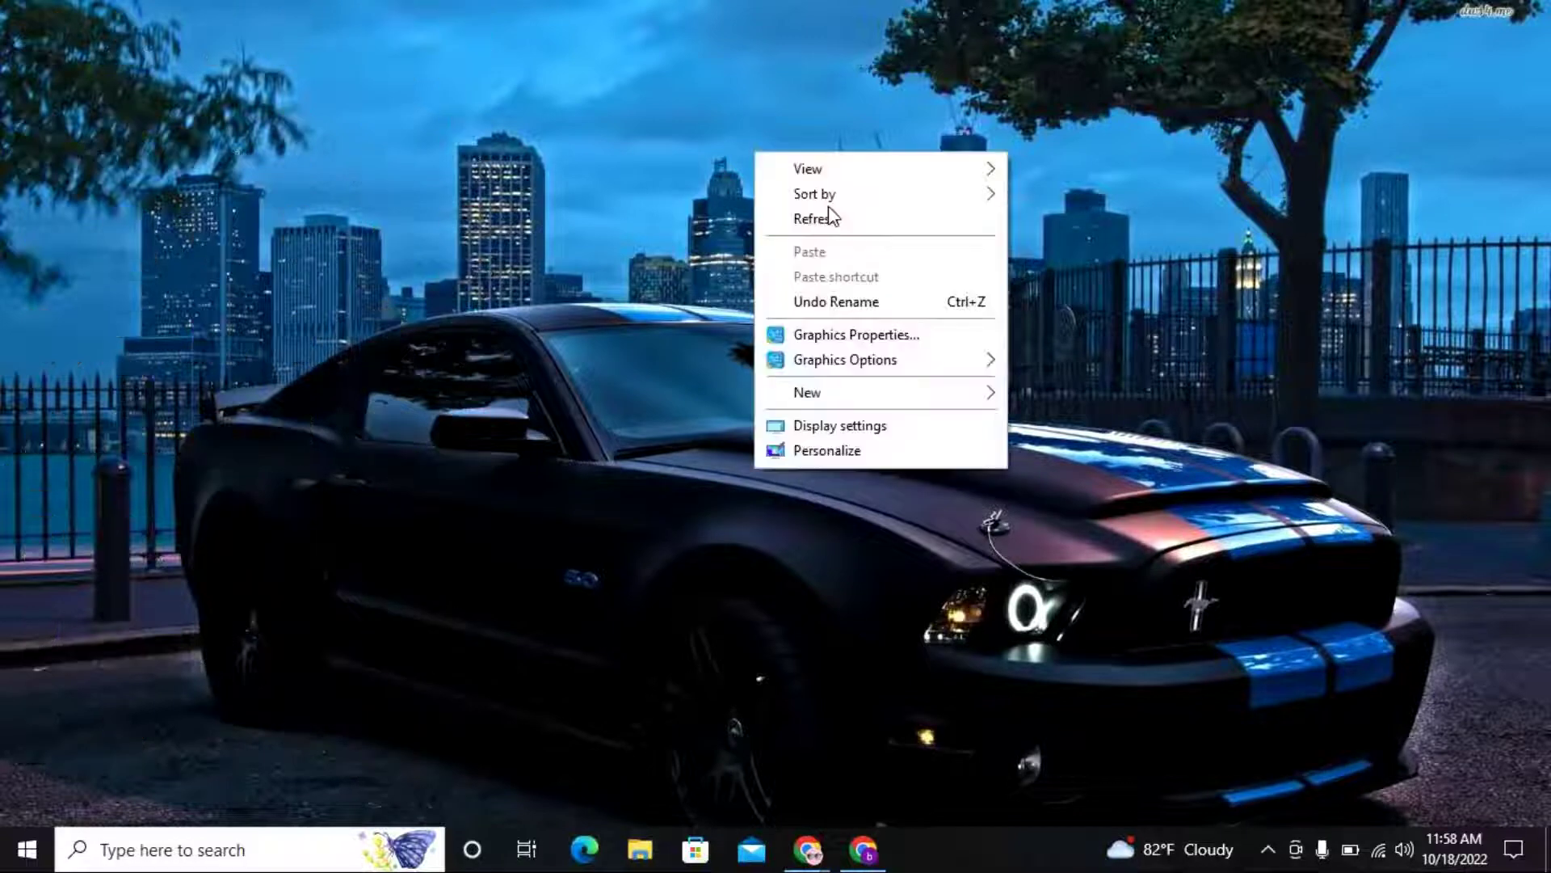
left_click(853, 219)
right_click(724, 131)
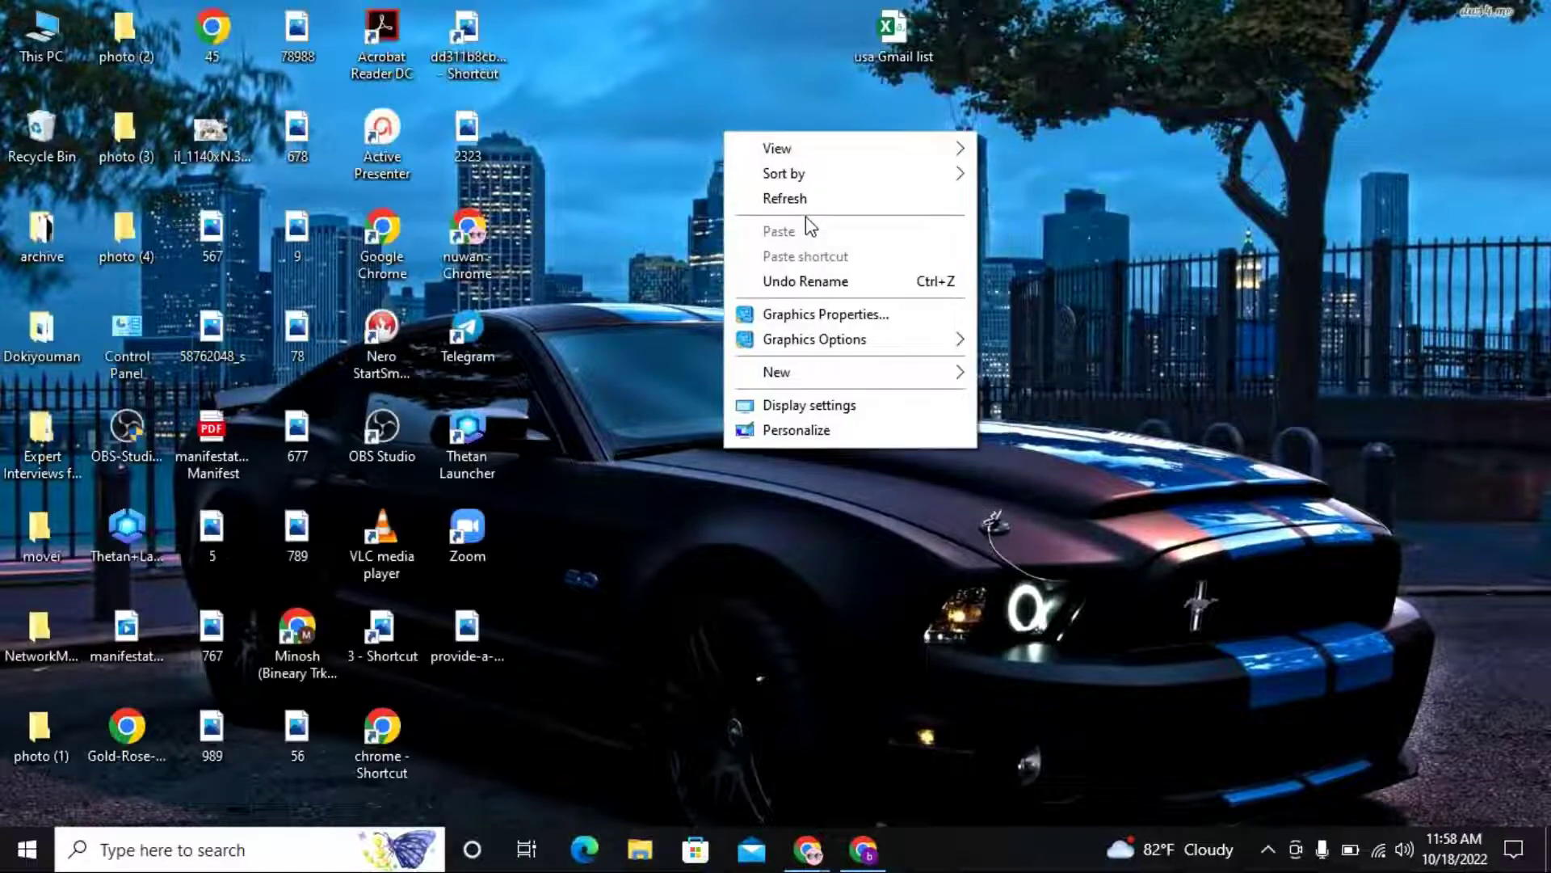
left_click(811, 206)
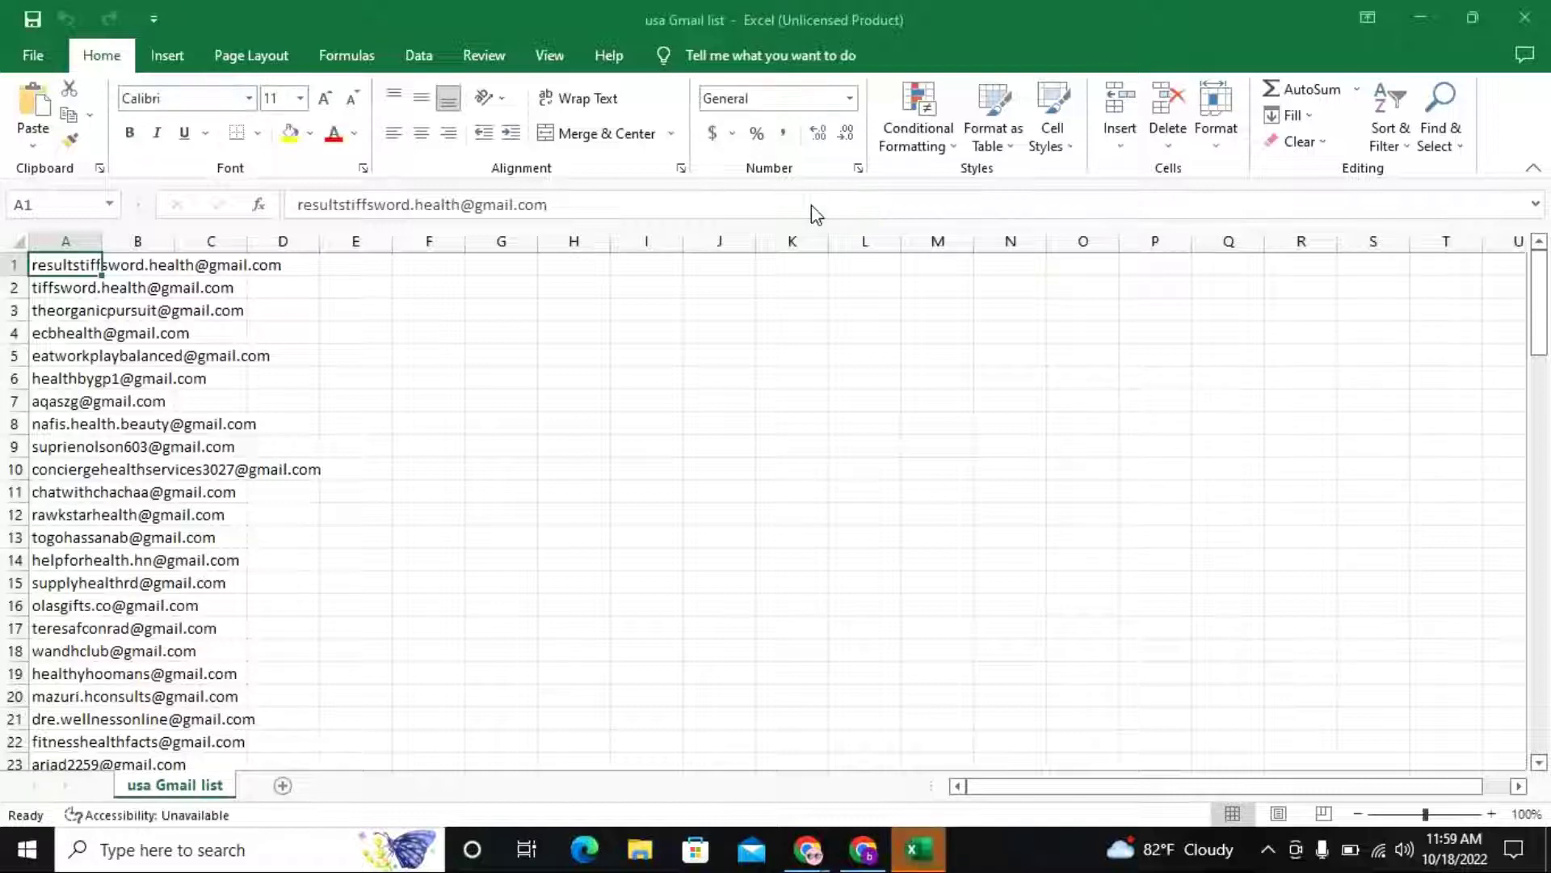
Look through the e-mail addresses in column A of the usa Gmail list workbook
scroll(308, 536, "down", 8)
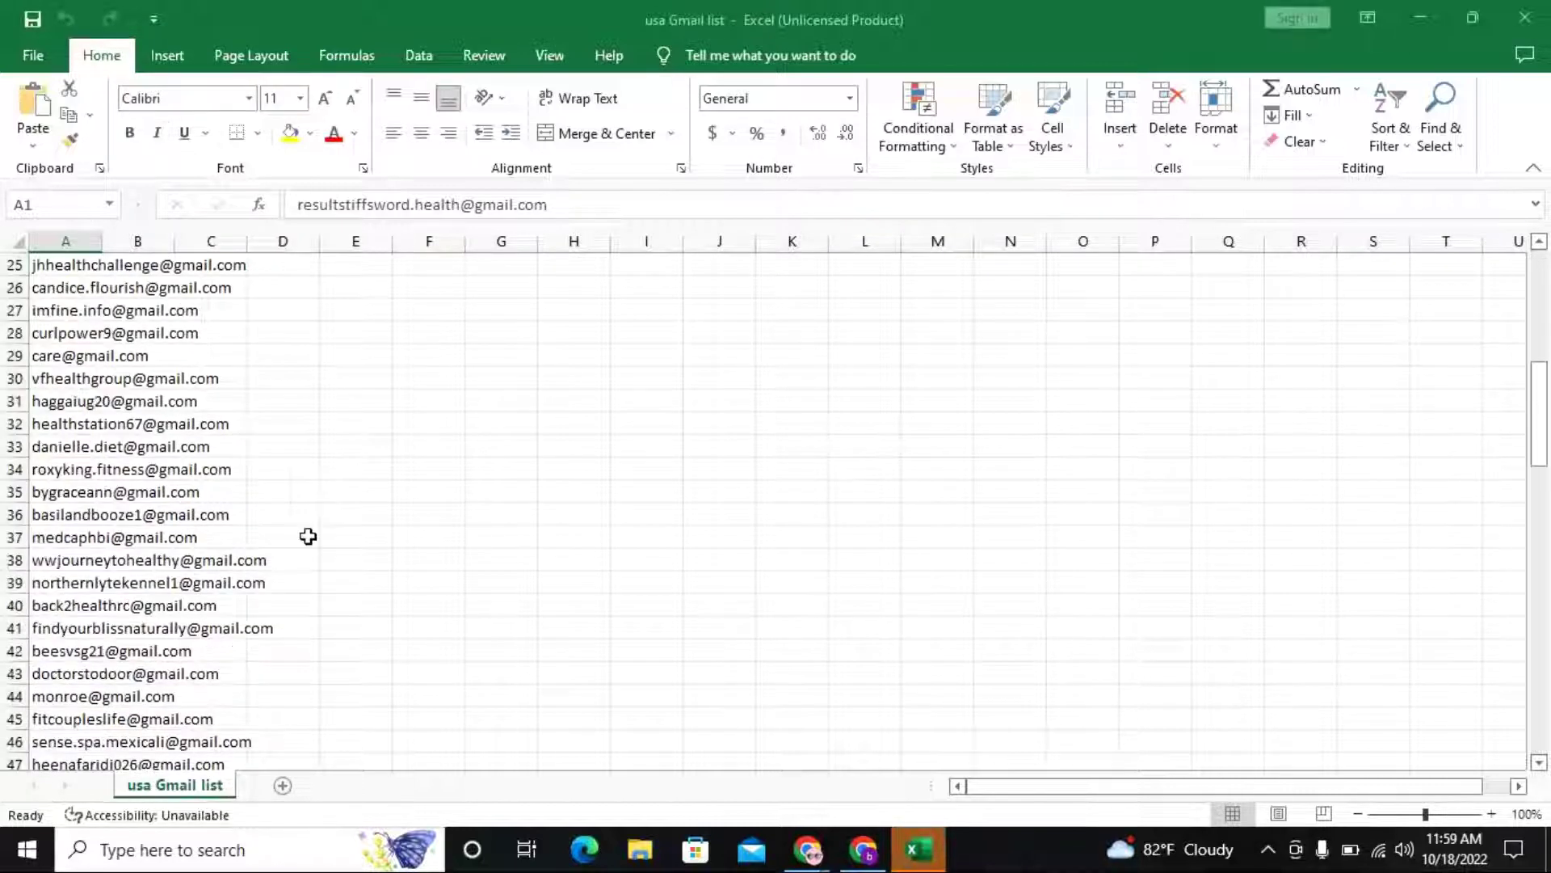
scroll(363, 574, "down", 4)
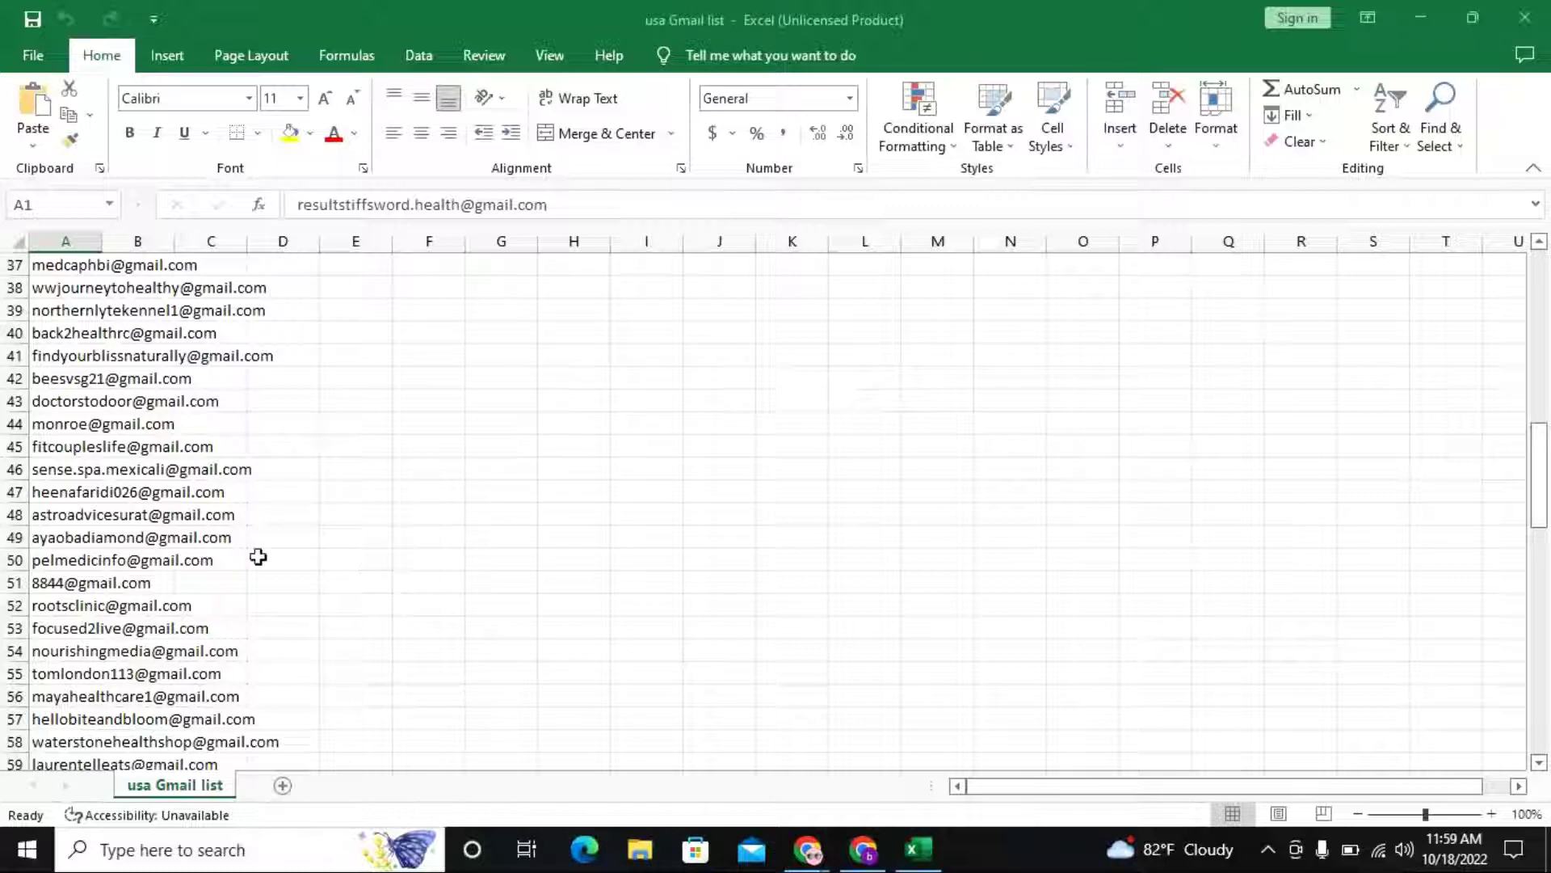
scroll(215, 634, "up", 6)
scroll(207, 566, "up", 1)
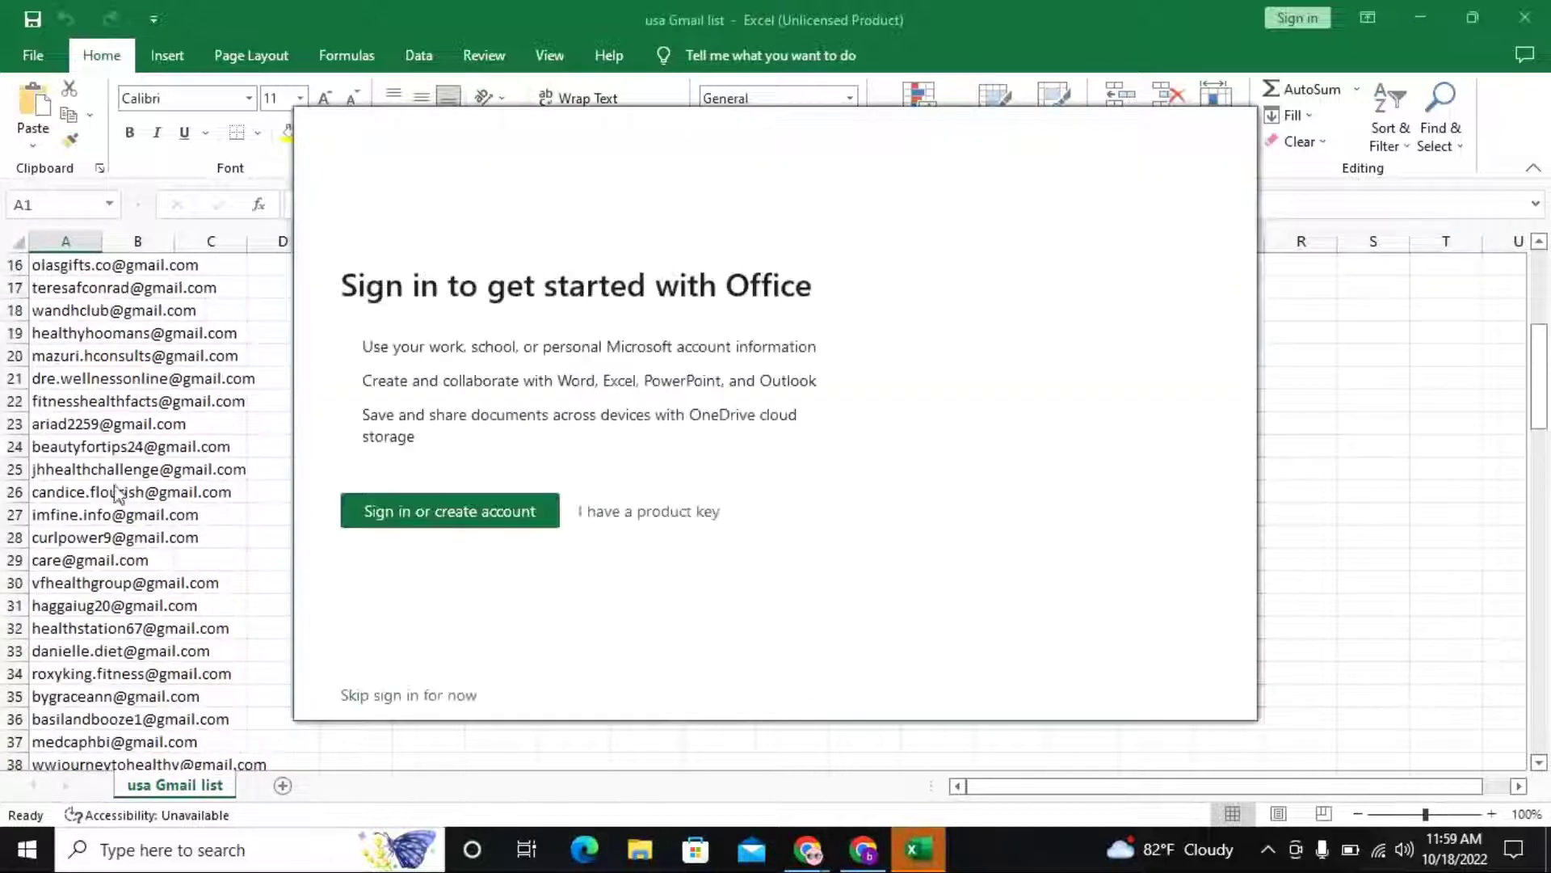
scroll(826, 582, "up", 4)
scroll(826, 582, "up", 1)
Dismiss the Office sign-in and Microsoft 365 purchase dialogs
key("Escape")
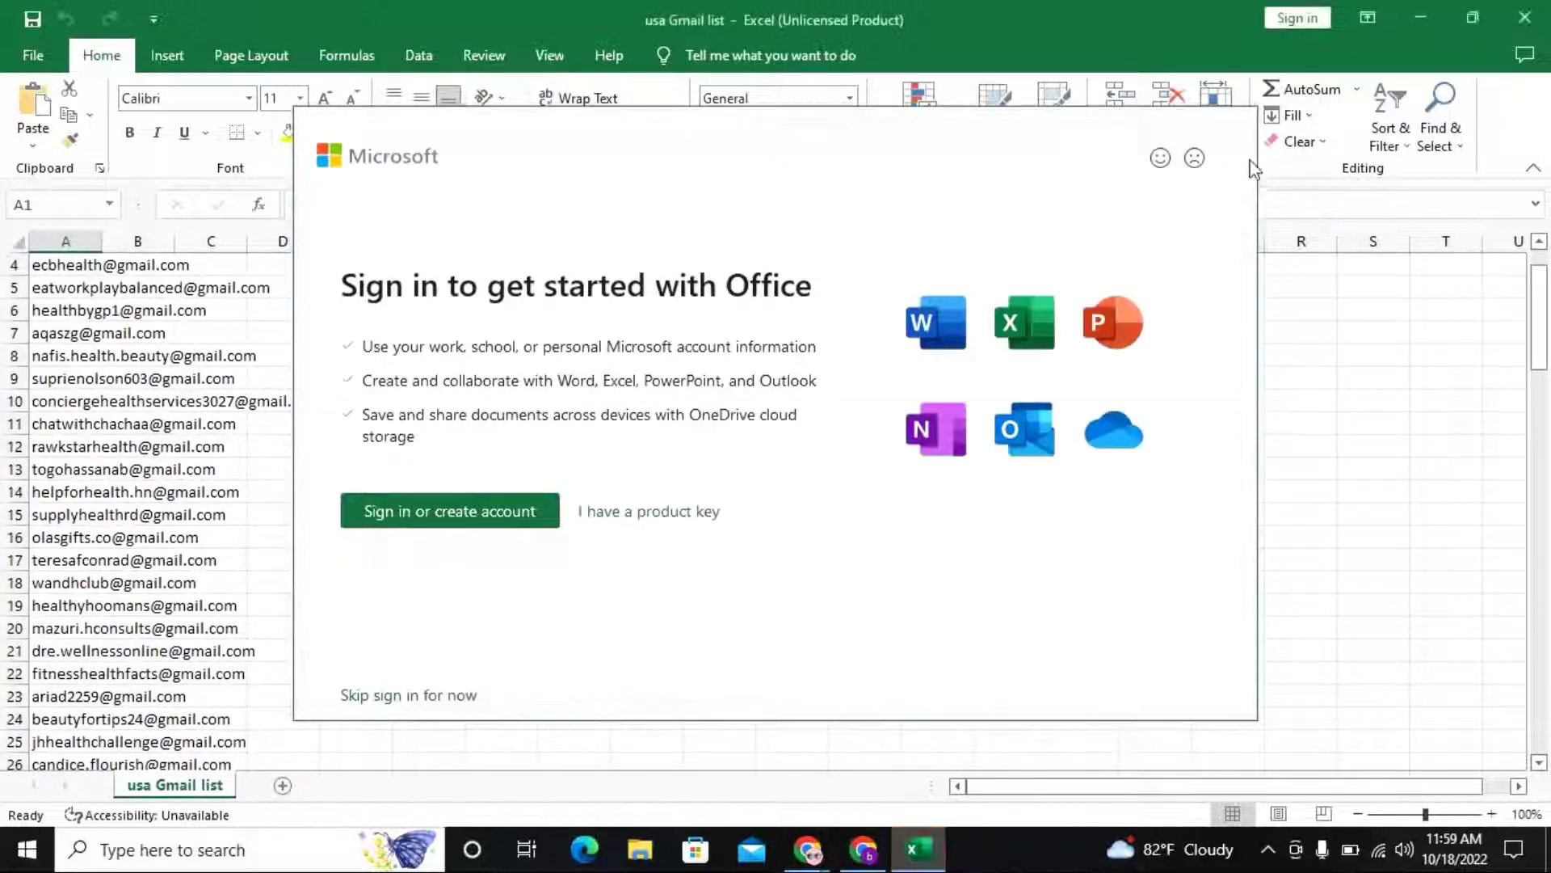
double_click(38, 266)
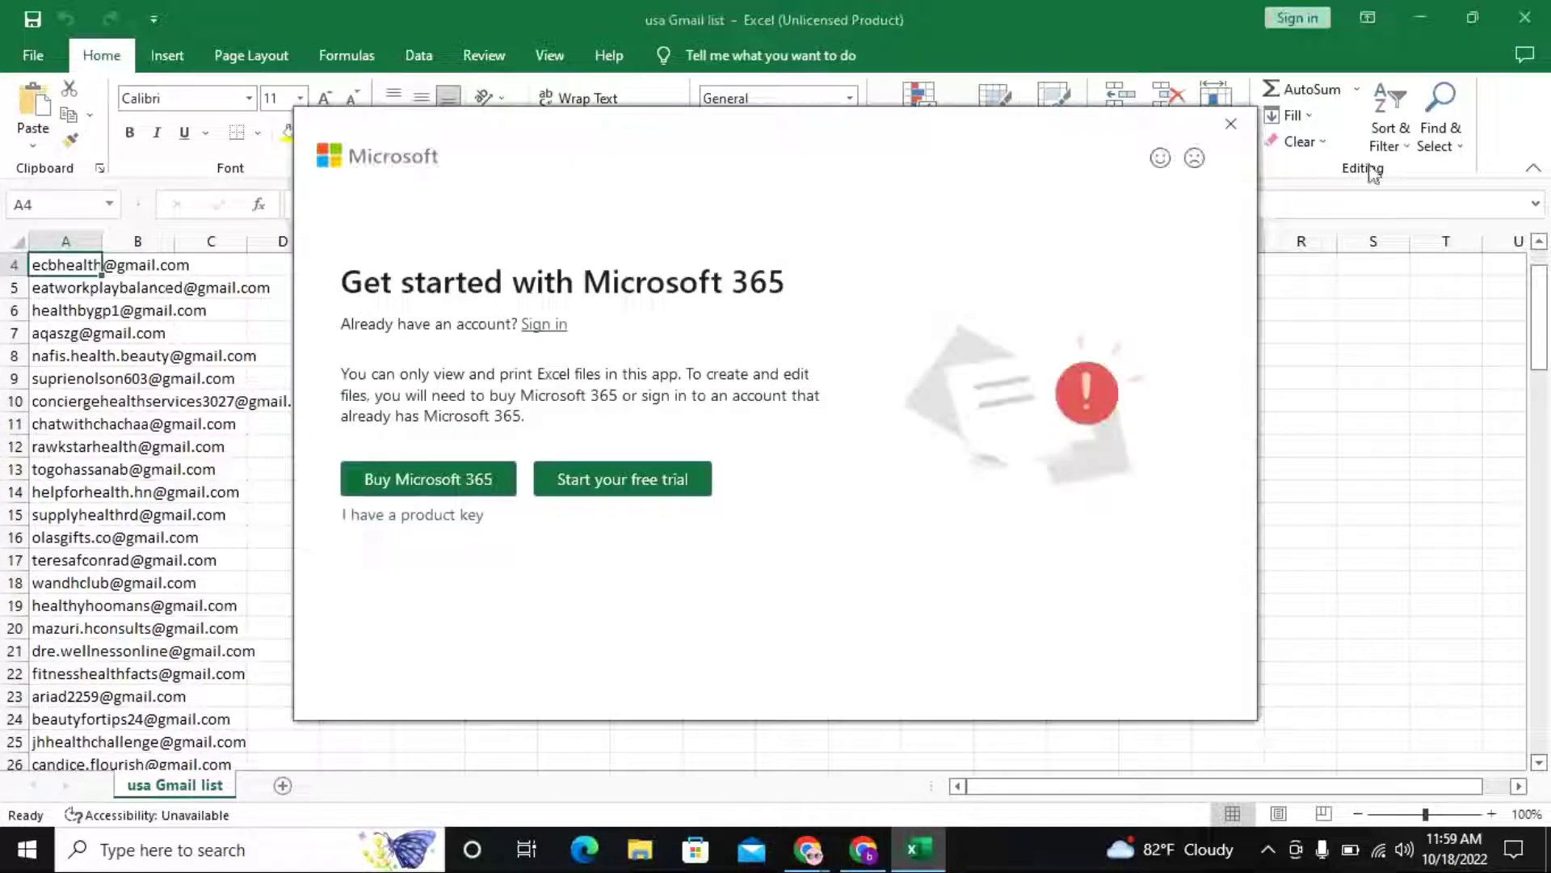
left_click(1230, 124)
Examine the rest of the address list down to its last entry
scroll(231, 572, "down", 20)
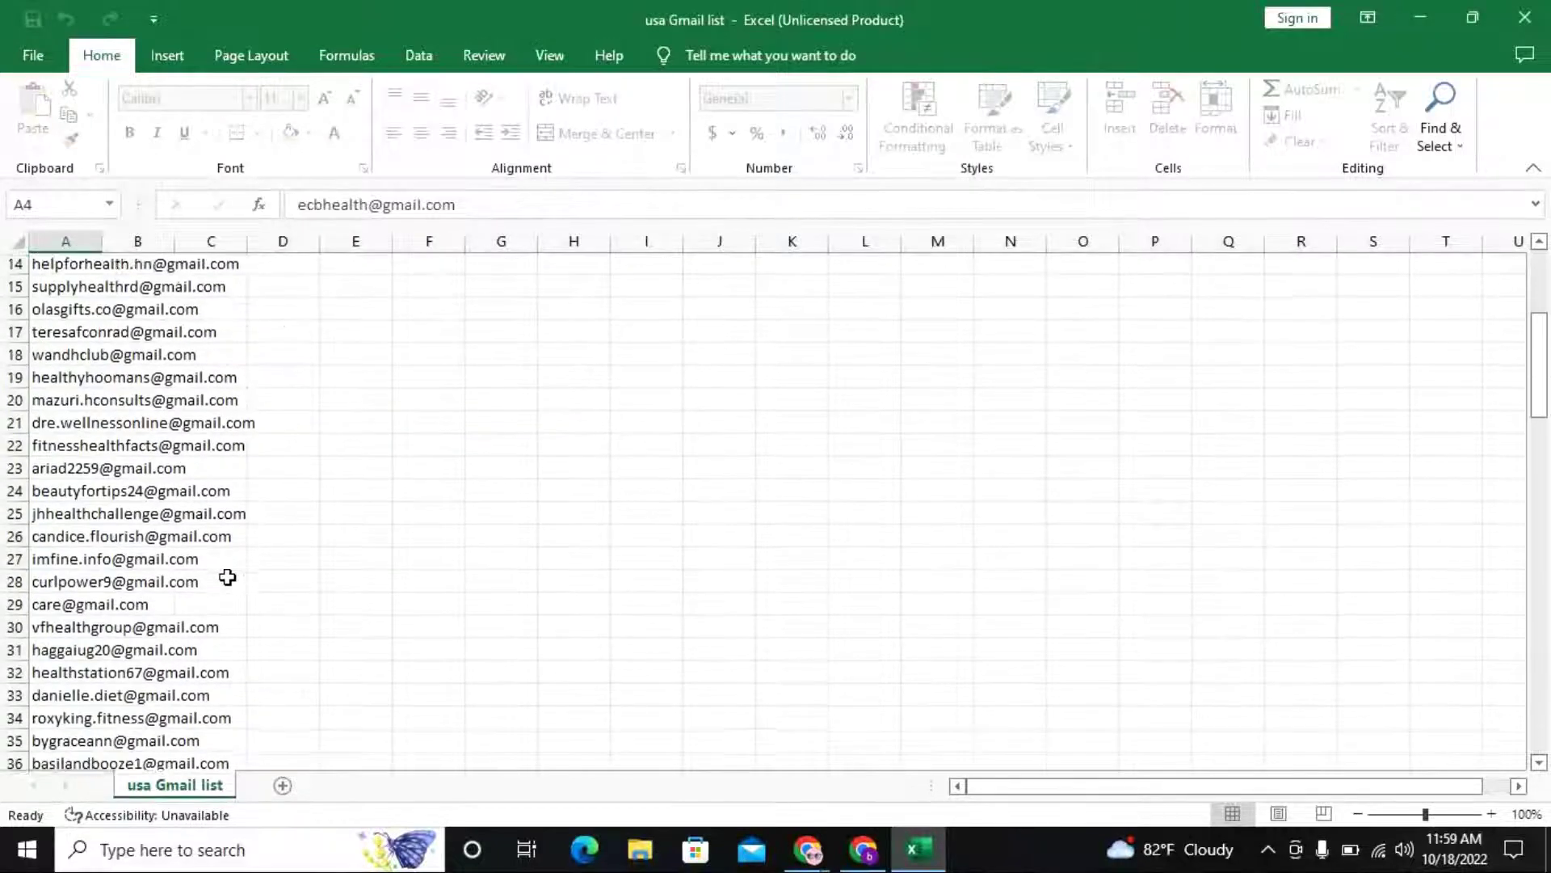
scroll(229, 575, "down", 12)
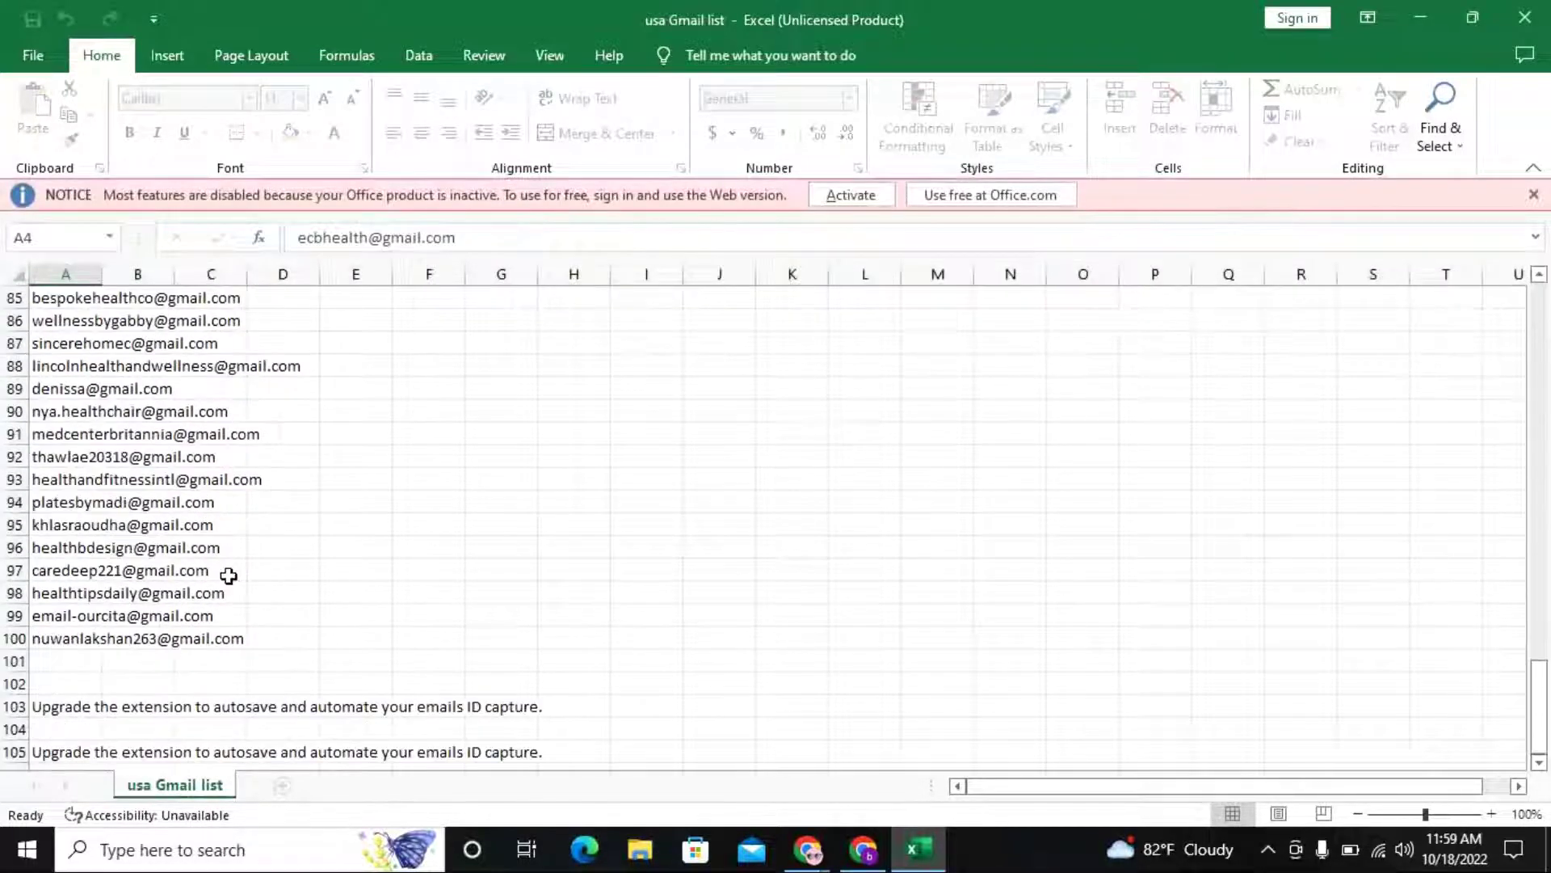
scroll(230, 575, "up", 7)
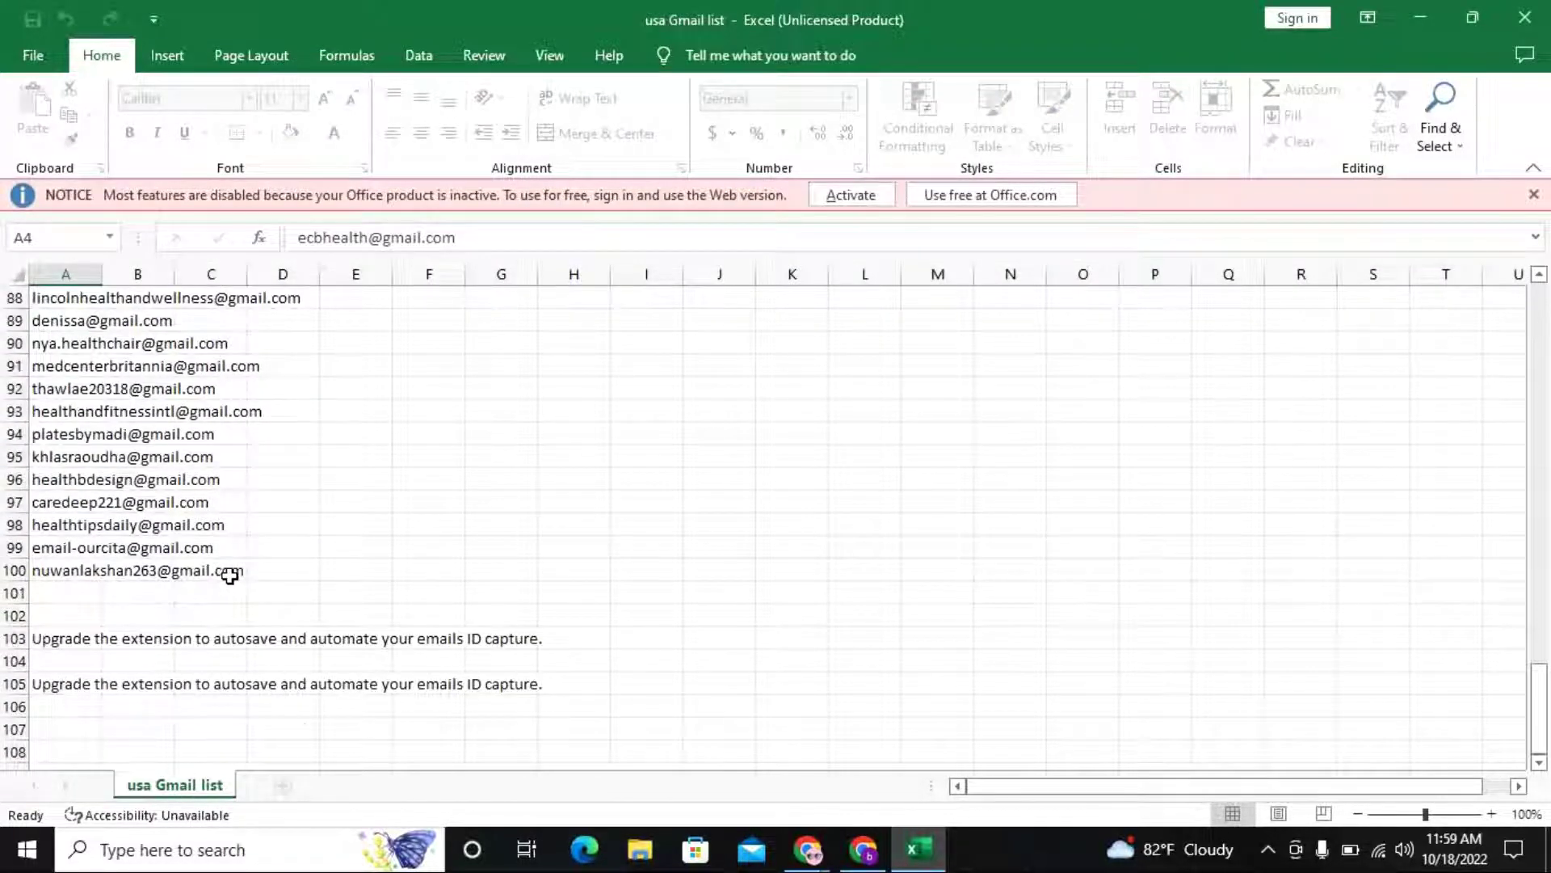
scroll(231, 575, "up", 1)
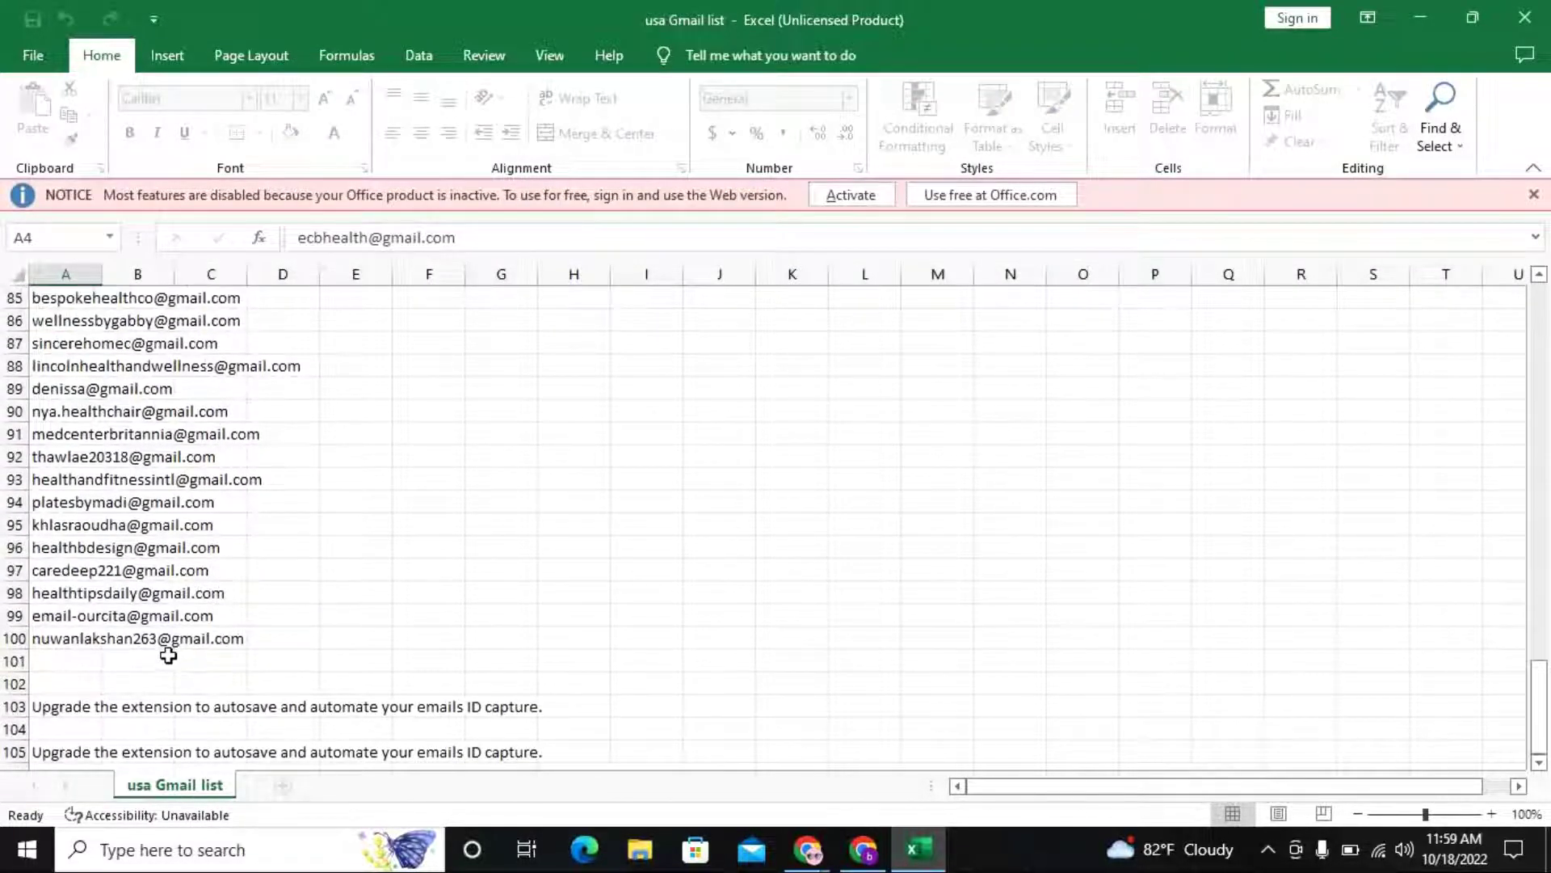
Minimize the workbook and return to the Gmail window with the new message open
left_click(1420, 16)
left_click(840, 865)
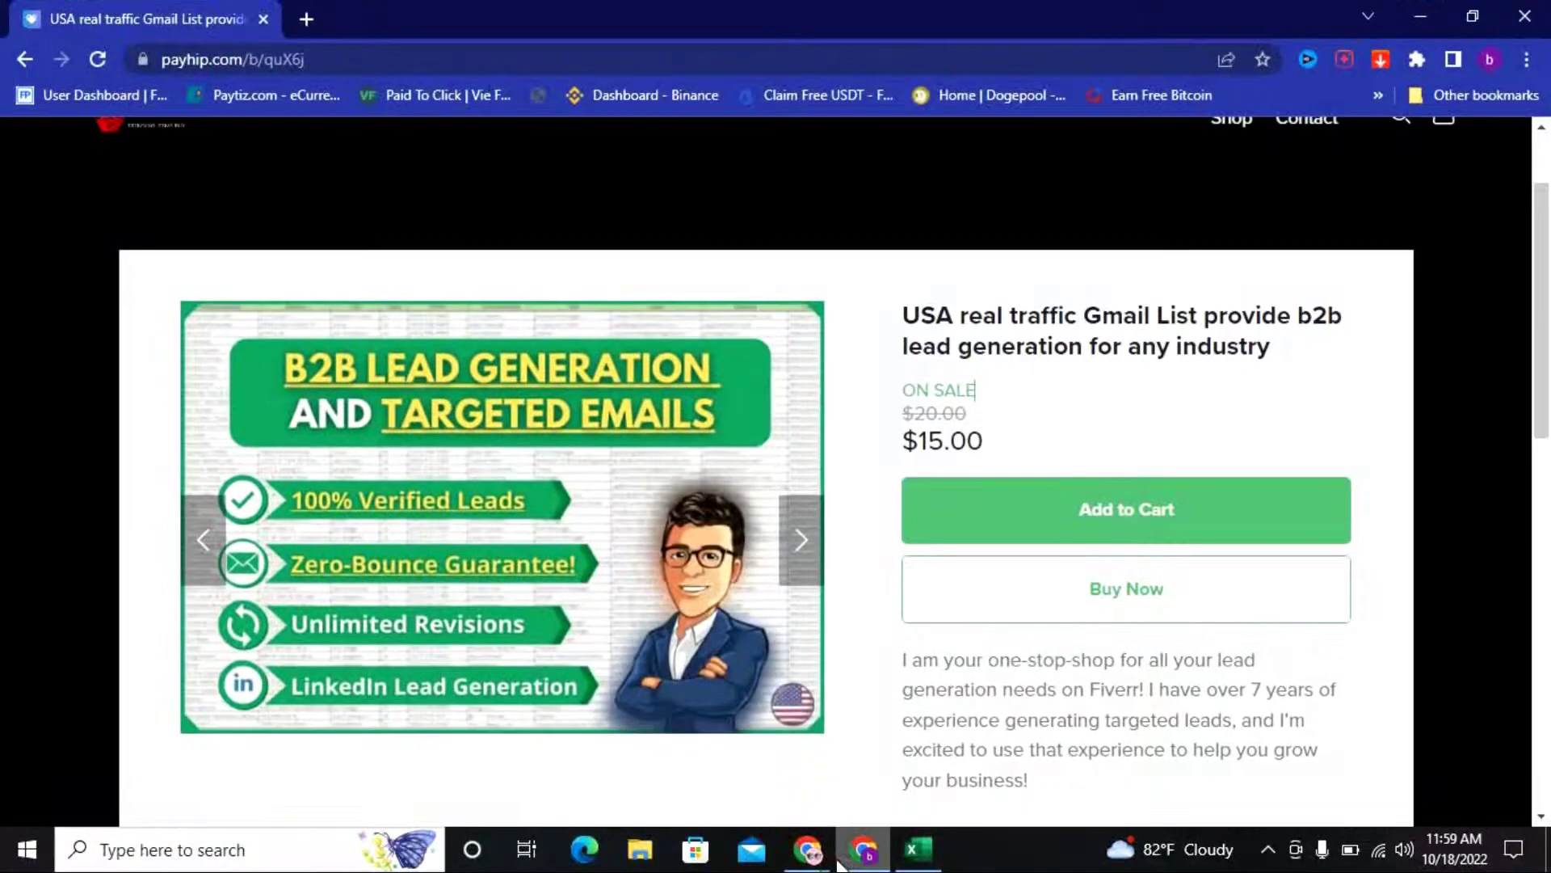
left_click(824, 857)
mouse_move(824, 857)
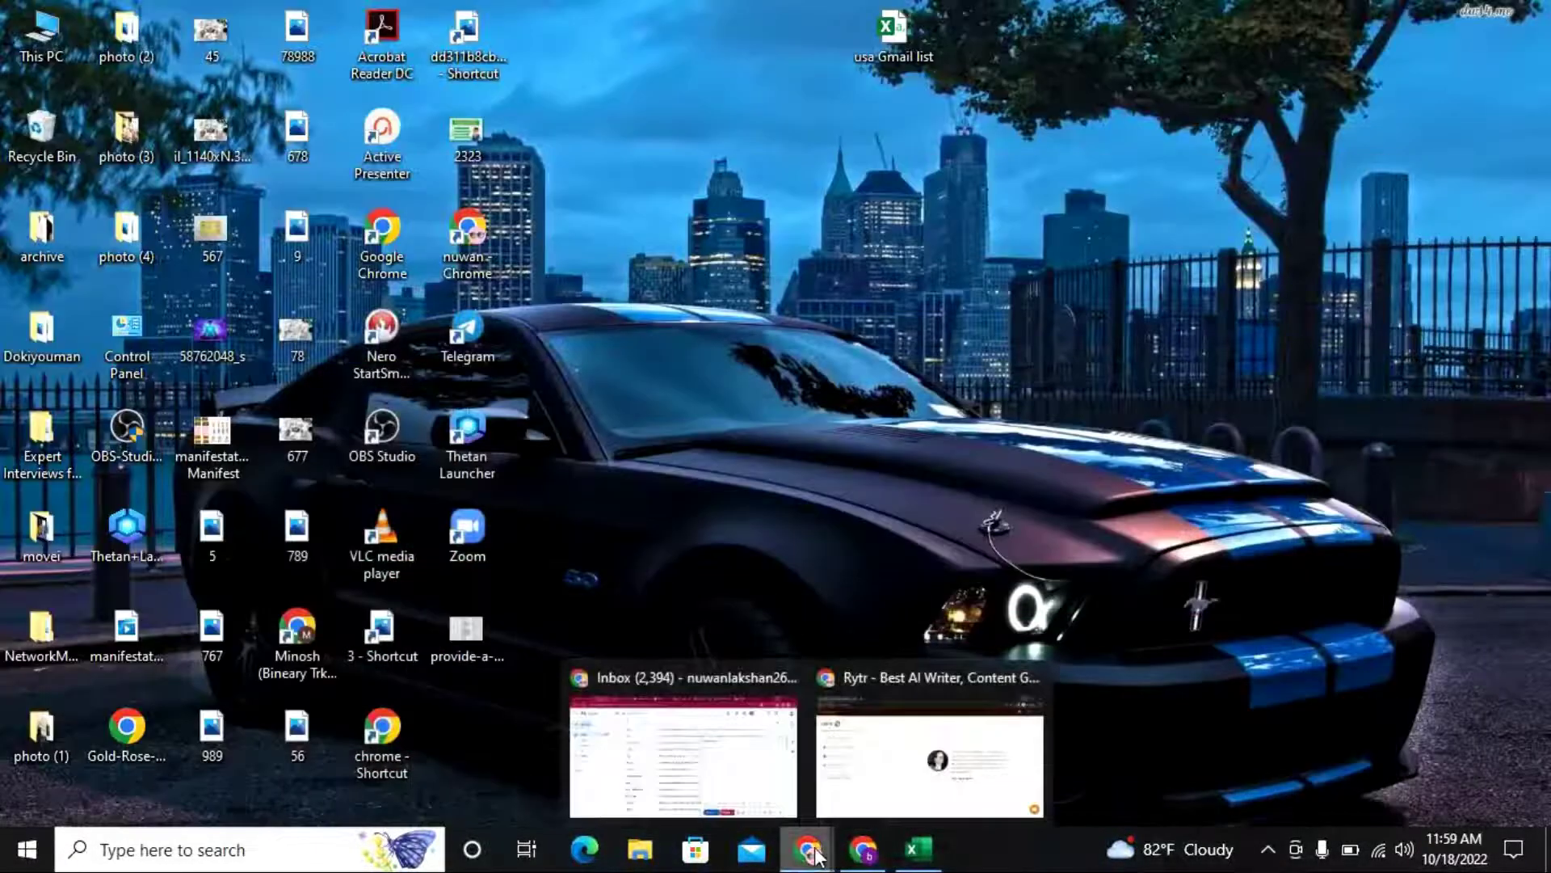
left_click(680, 675)
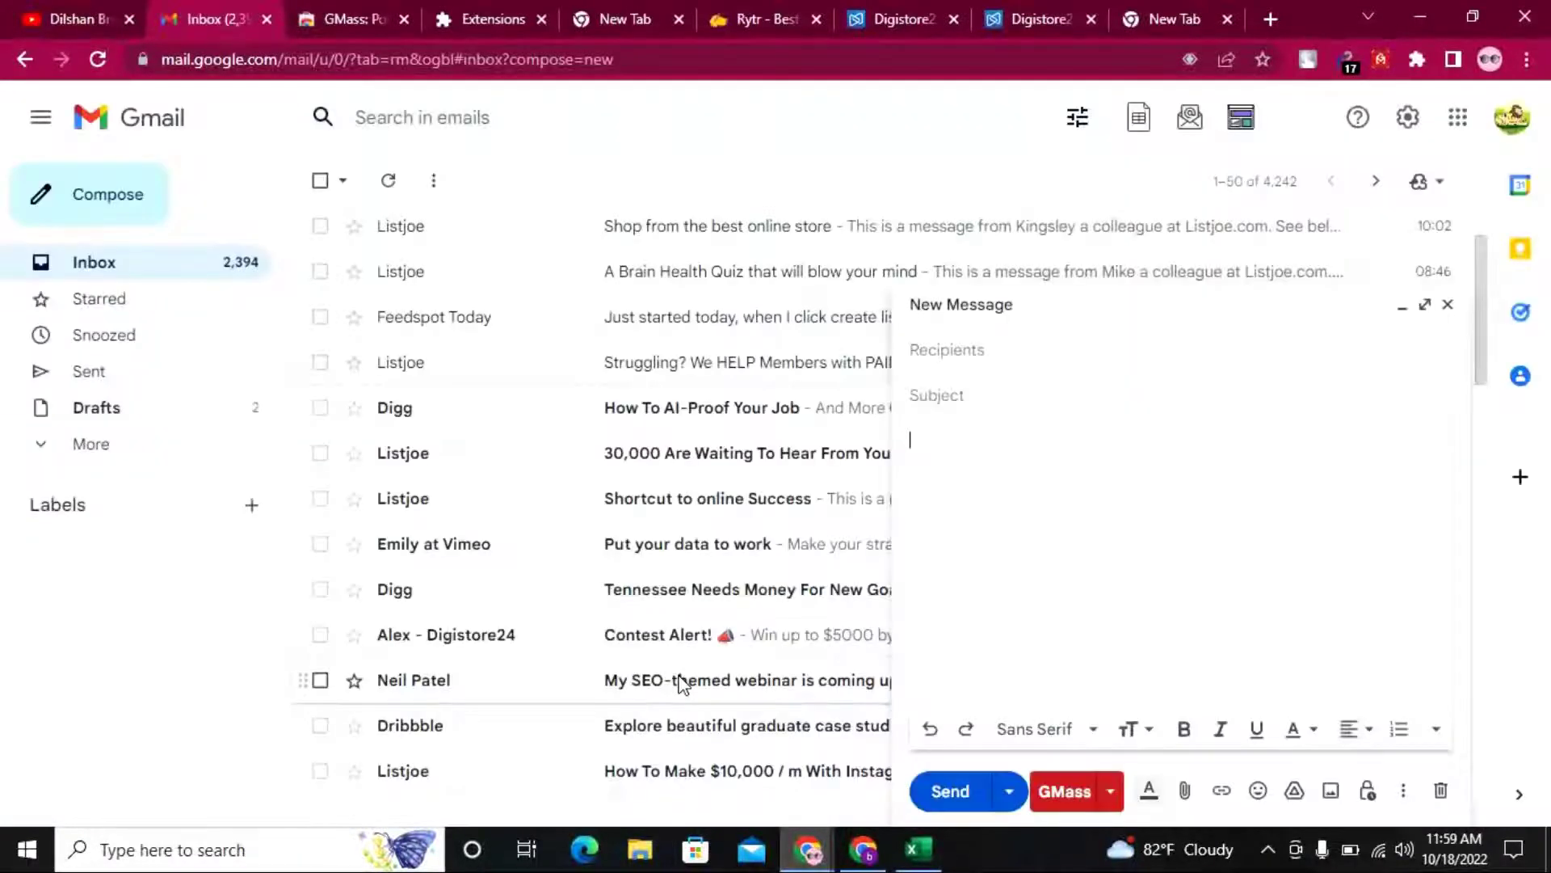
Copy the subject text "Your Ultimate Keto Meal Plan" from the generated email in Rytr
left_click(768, 17)
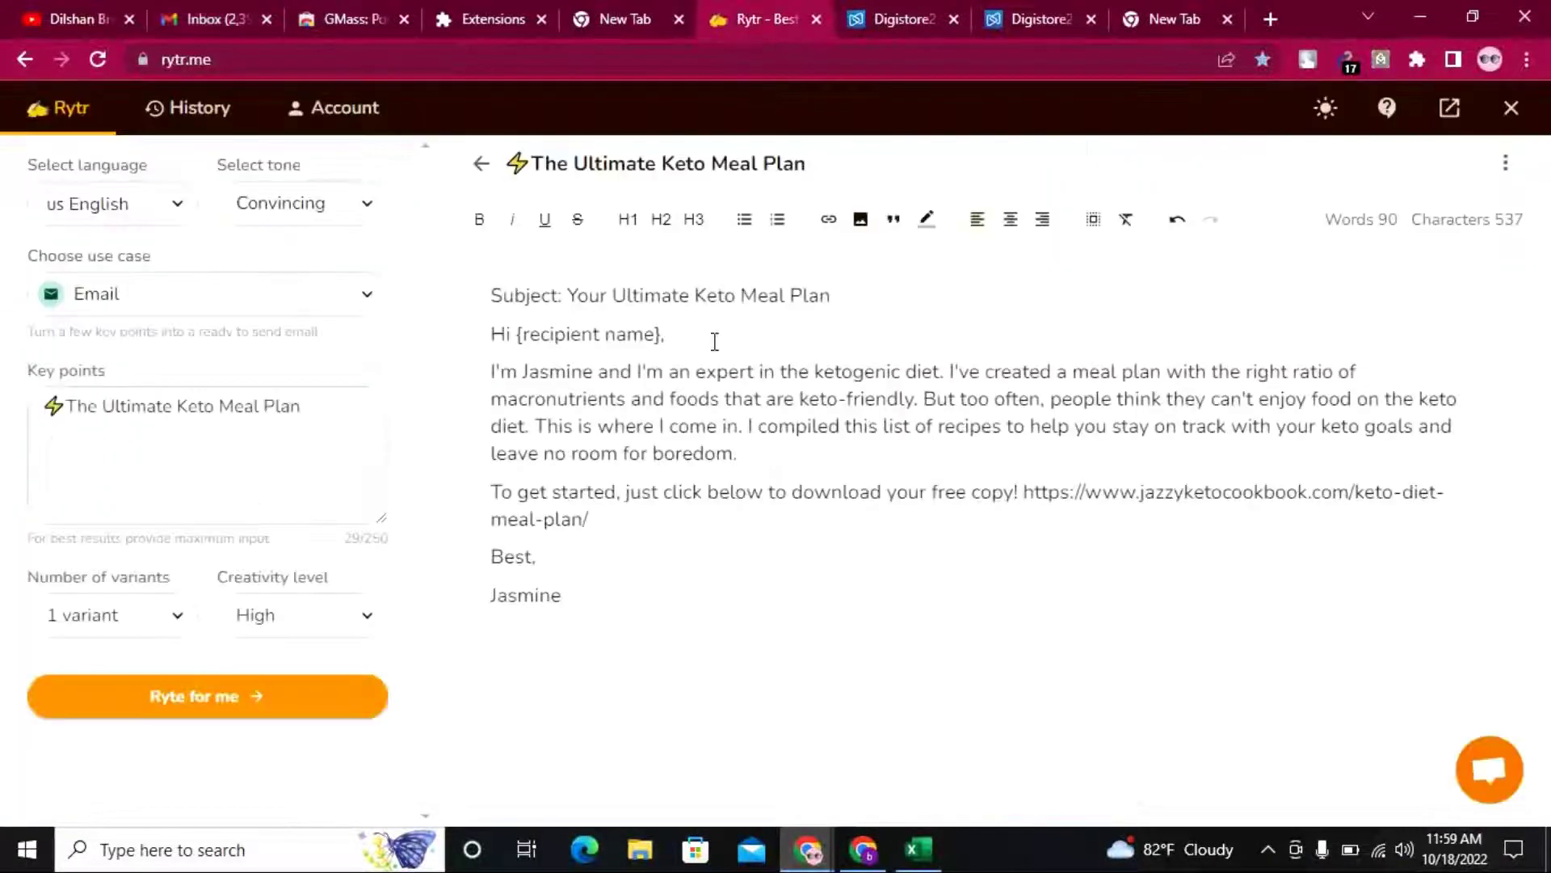
left_click_drag(568, 295, 832, 295)
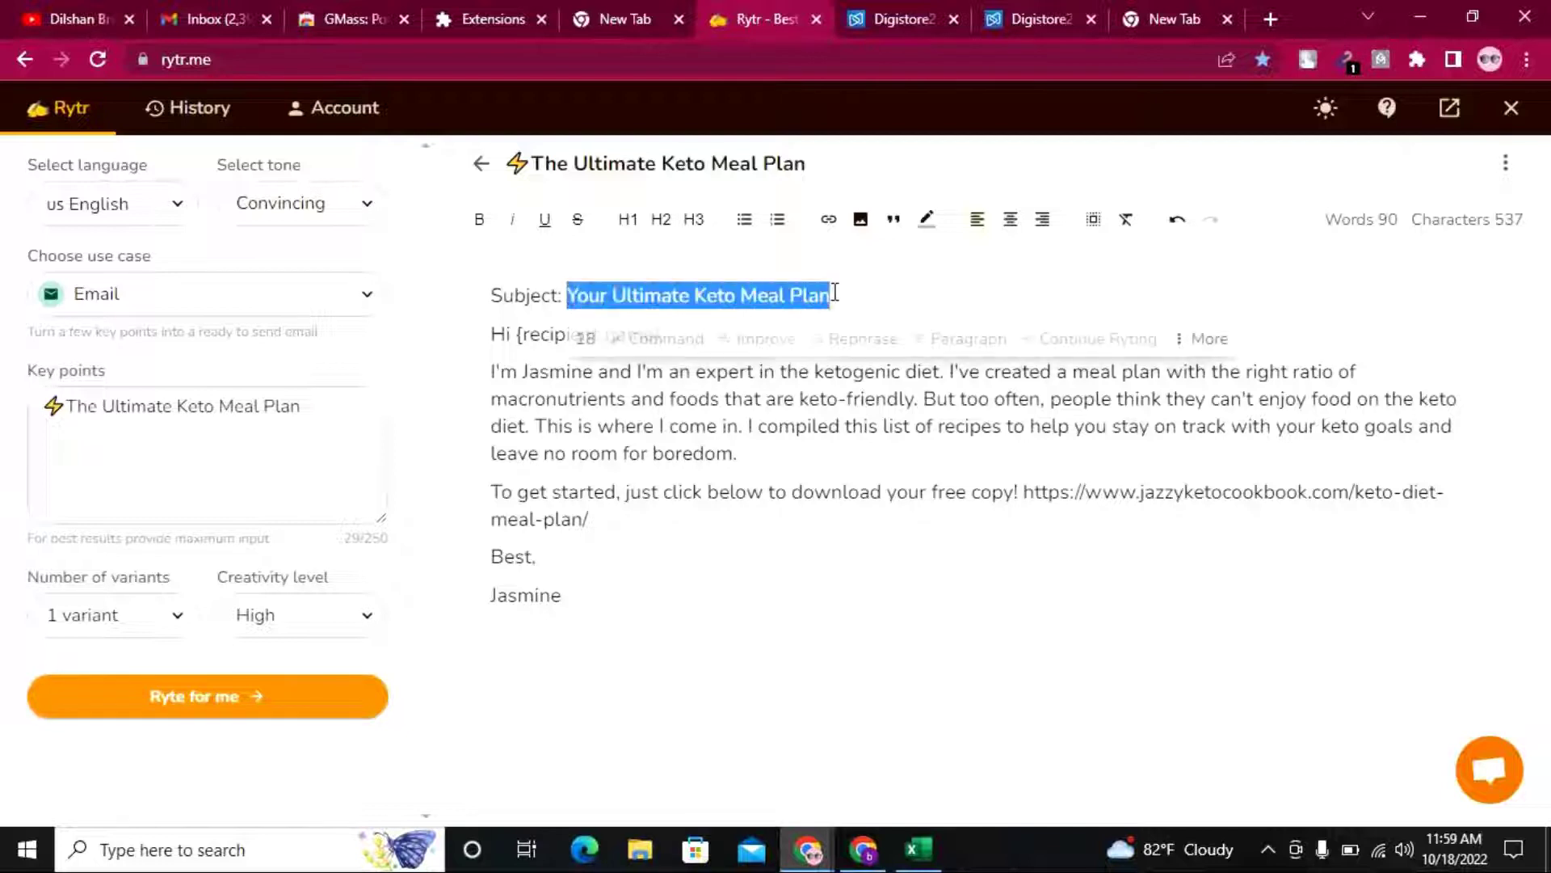
right_click(768, 297)
left_click(816, 374)
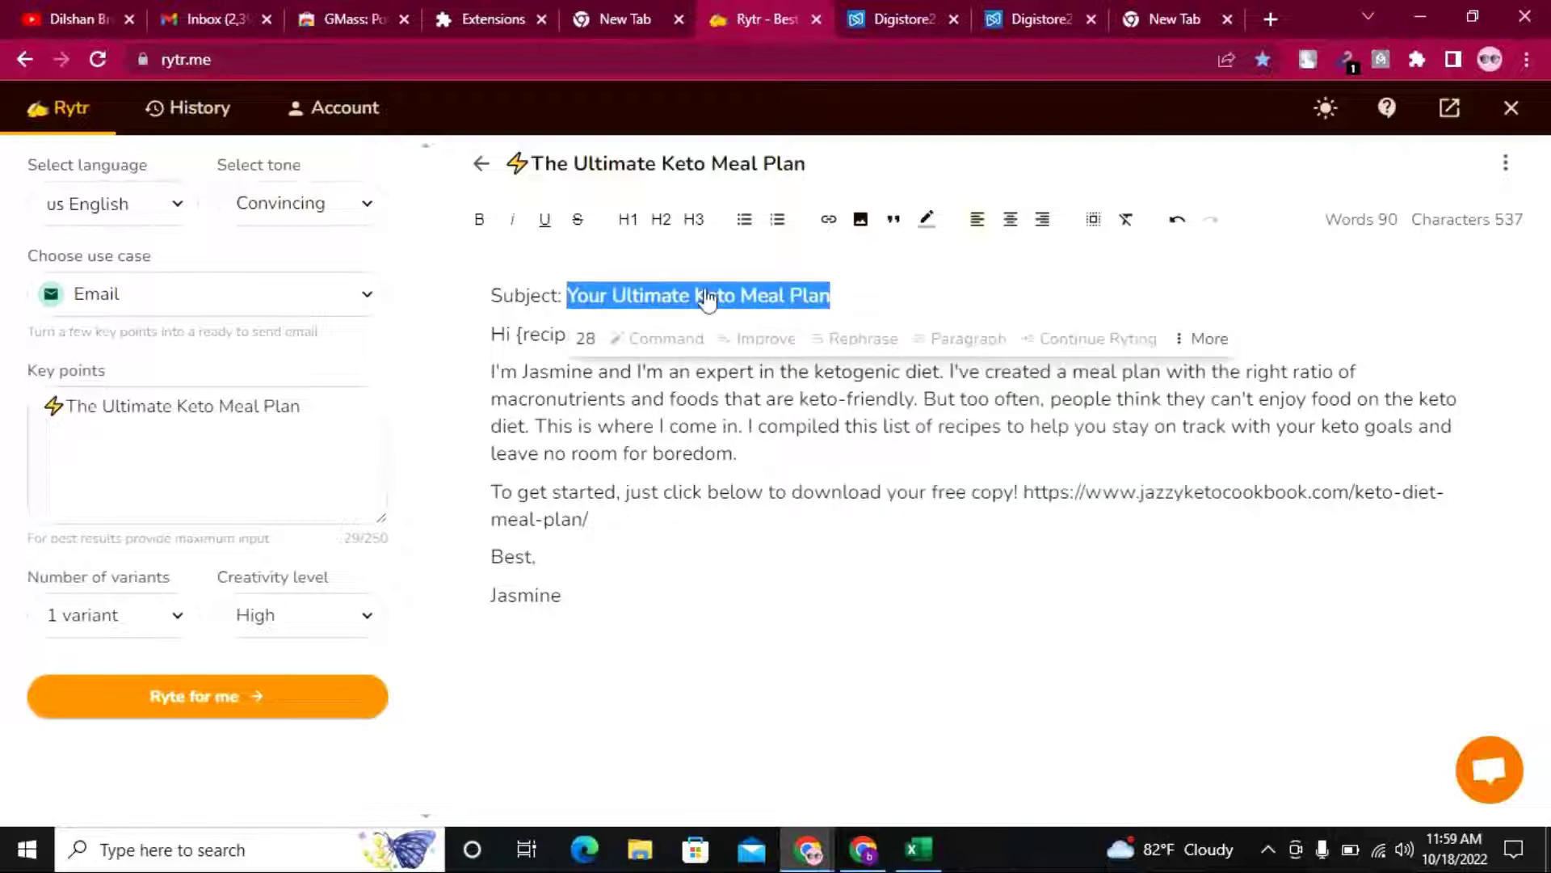
Paste "Your Ultimate Keto Meal Plan" as the subject of the new Gmail message and move to the message body
left_click(203, 10)
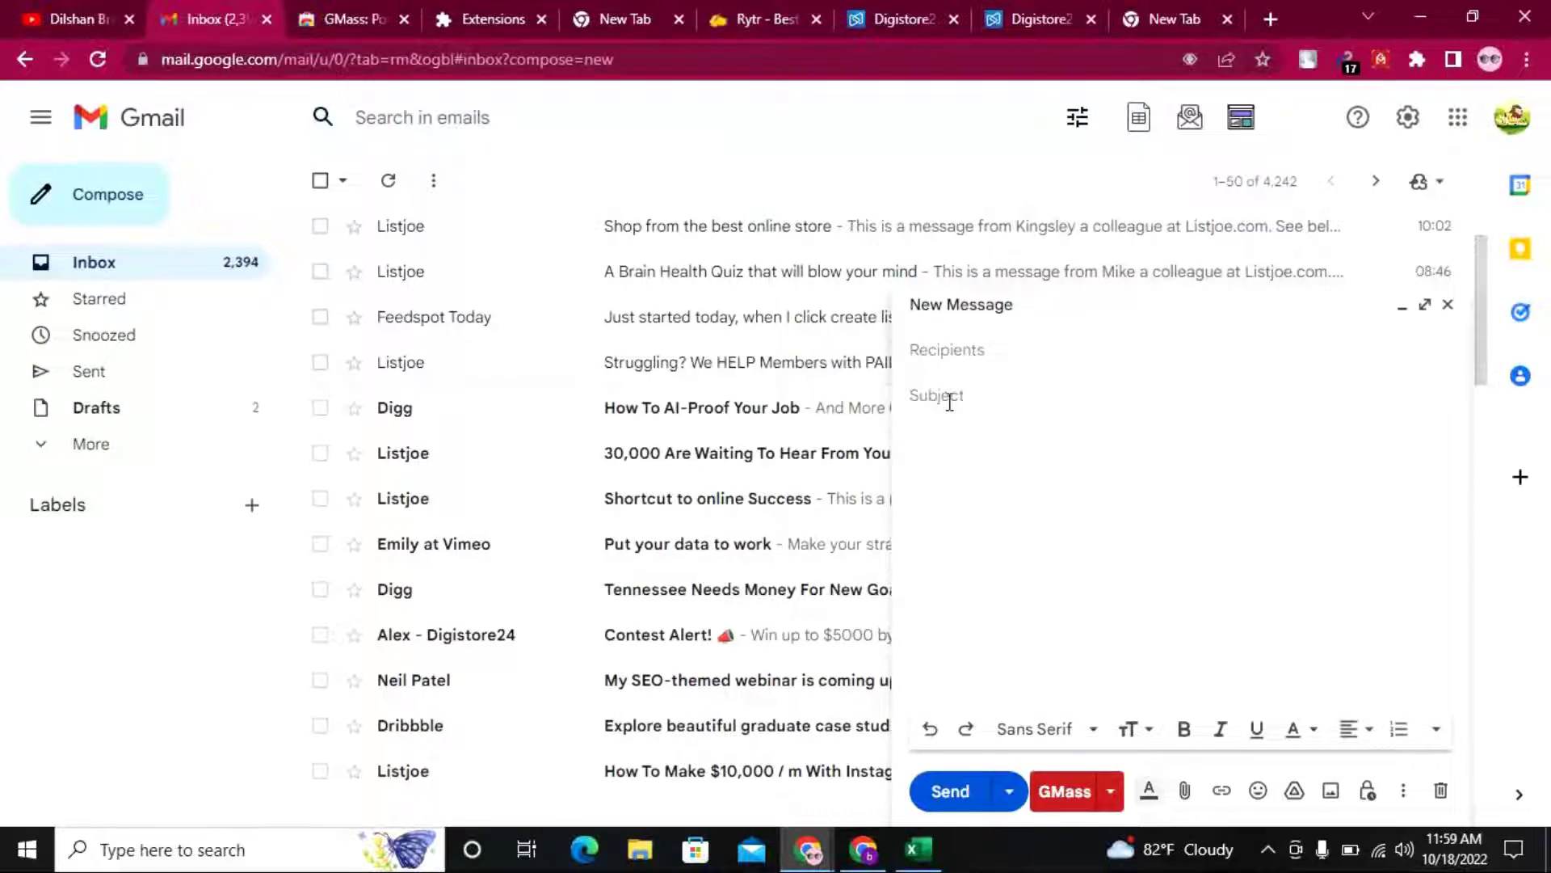
key("ctrl+v")
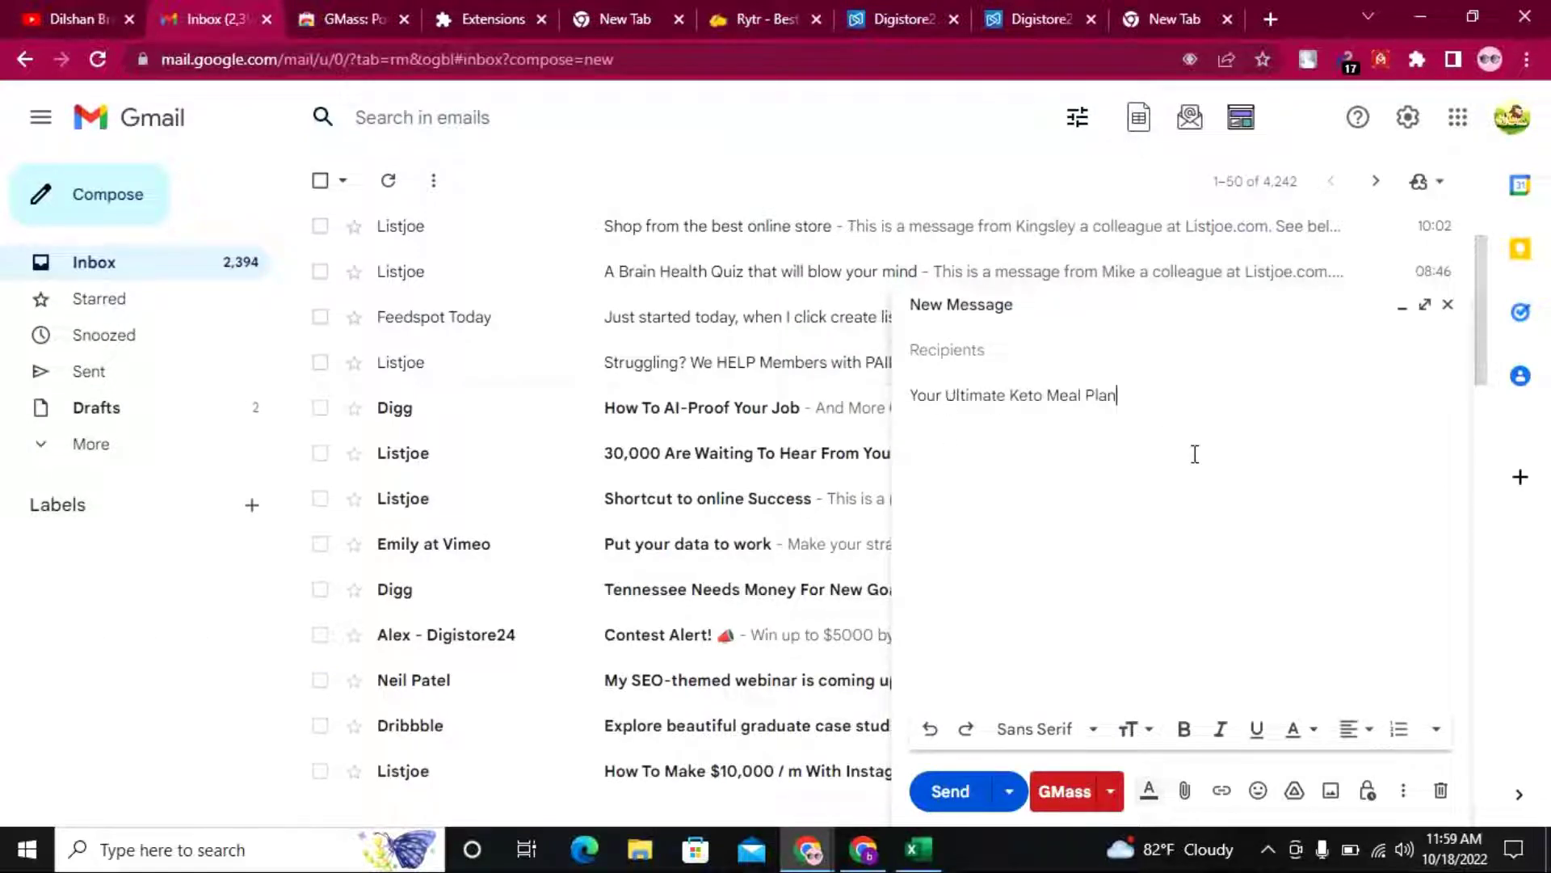
left_click(984, 450)
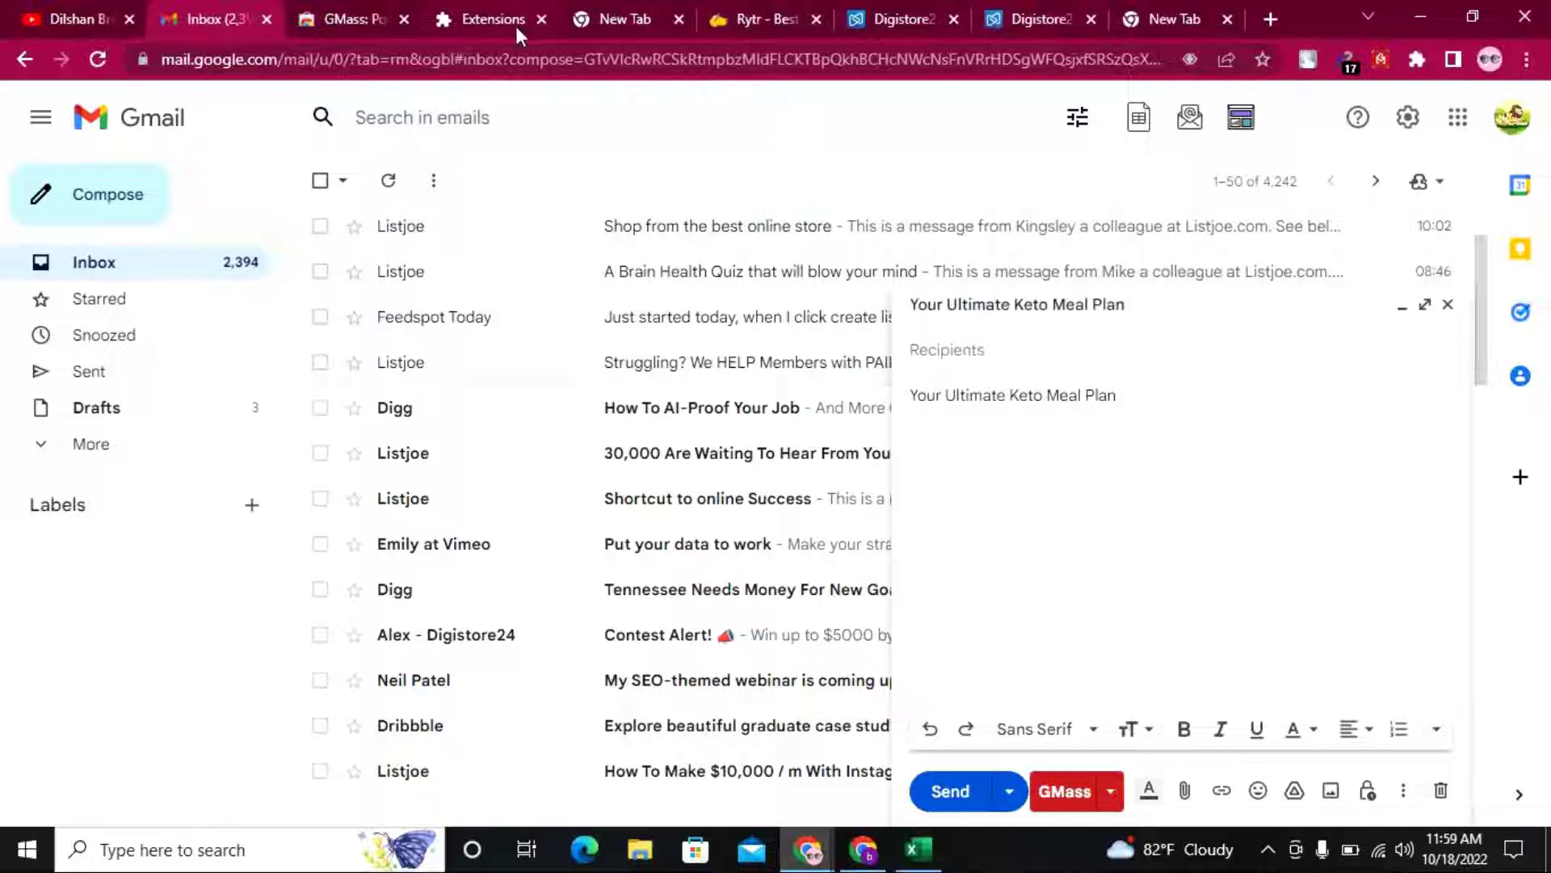
Copy the greeting line and the first paragraph of the generated keto email in Rytr
left_click(772, 10)
left_click(653, 433)
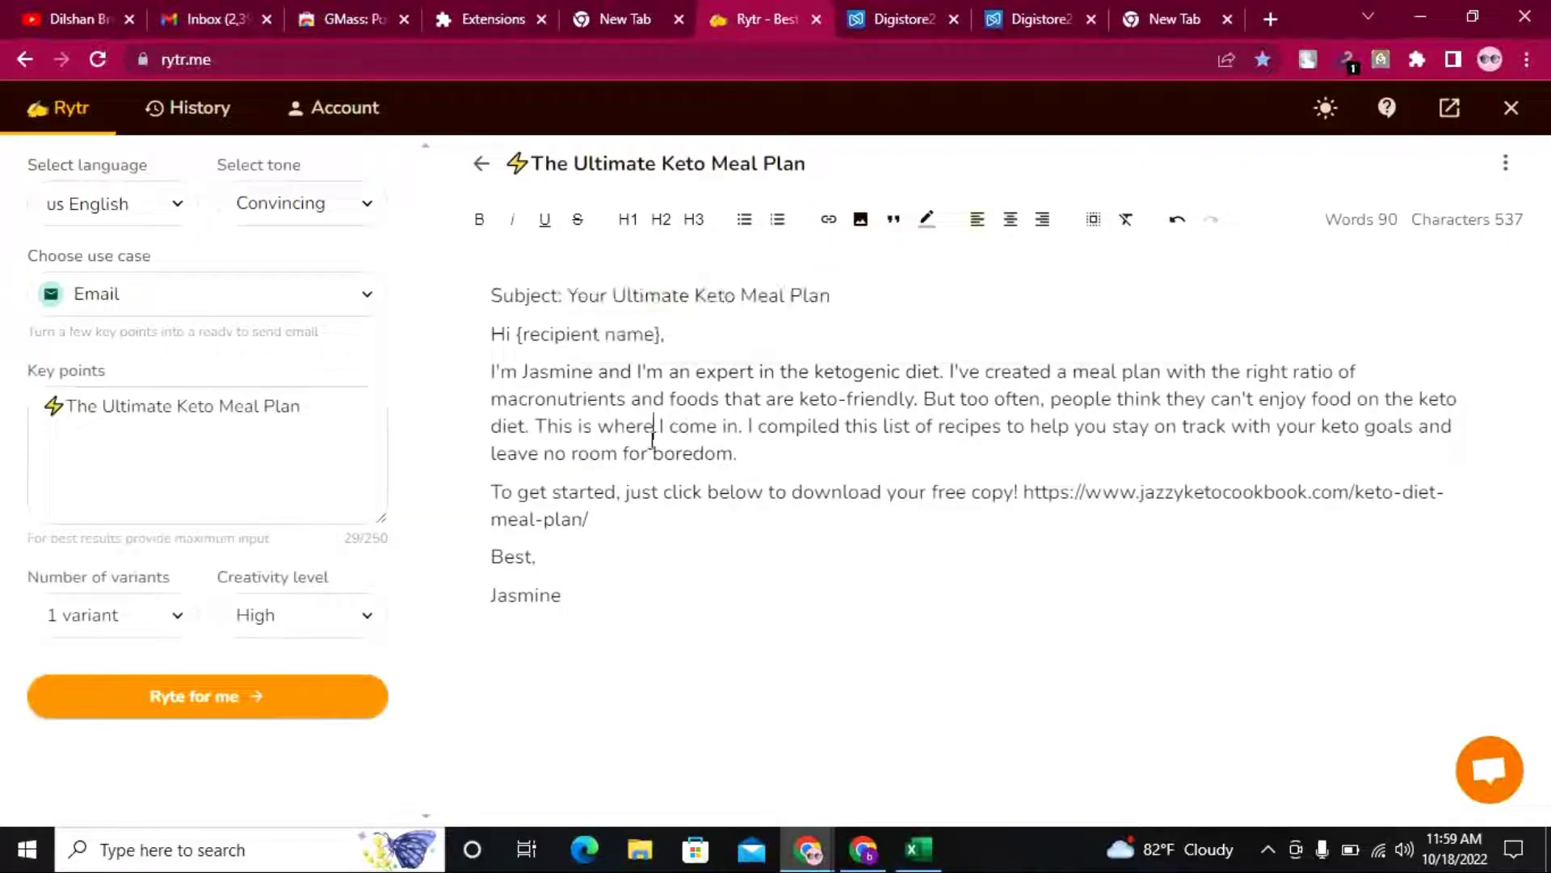
left_click_drag(521, 335, 664, 336)
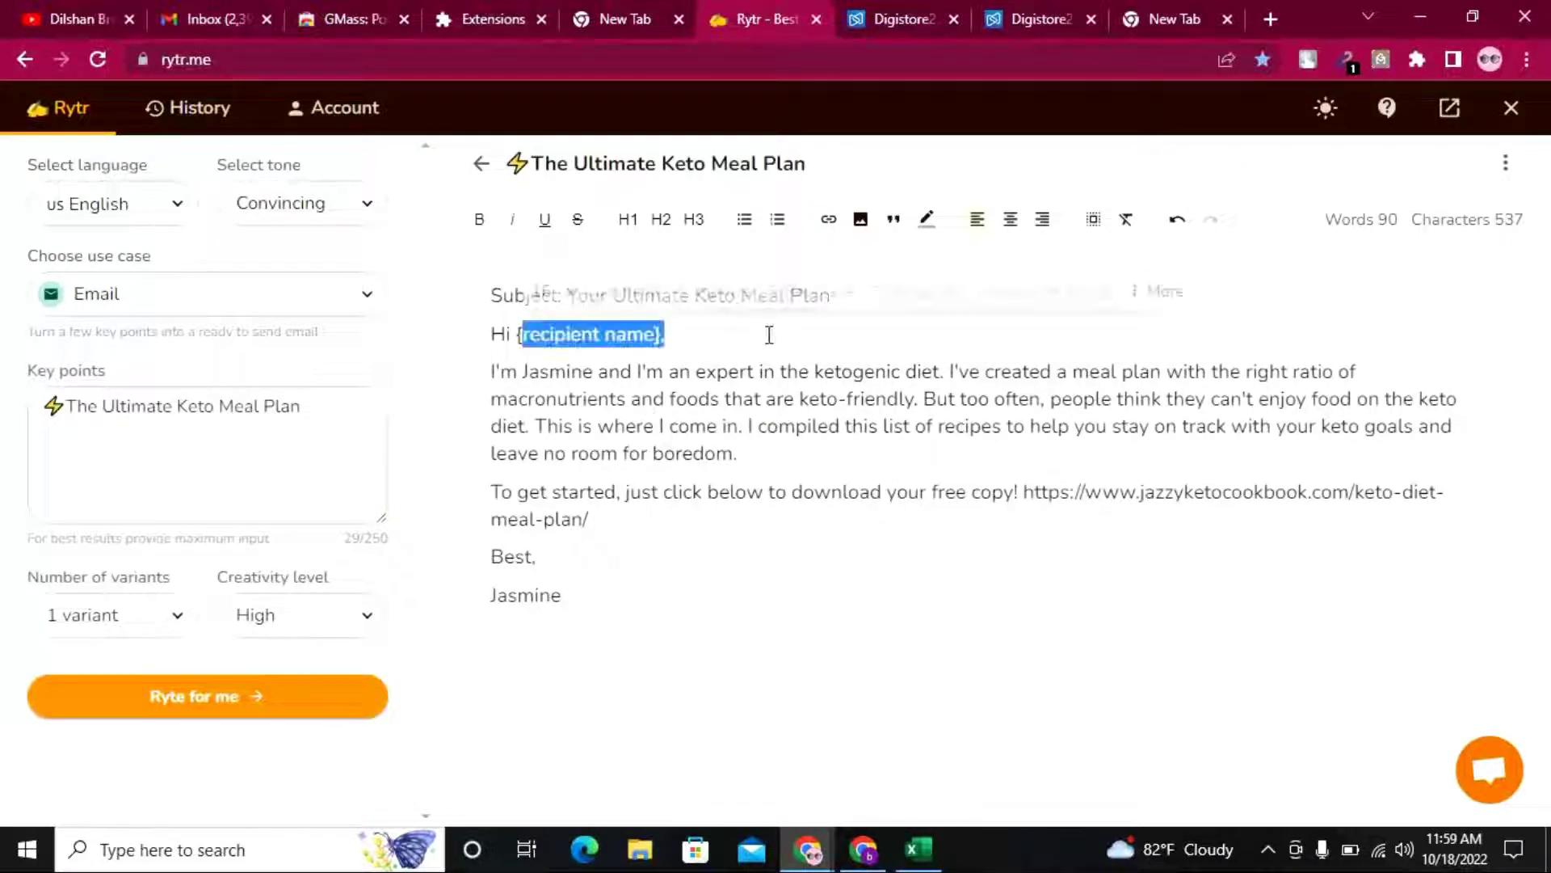
left_click(673, 360)
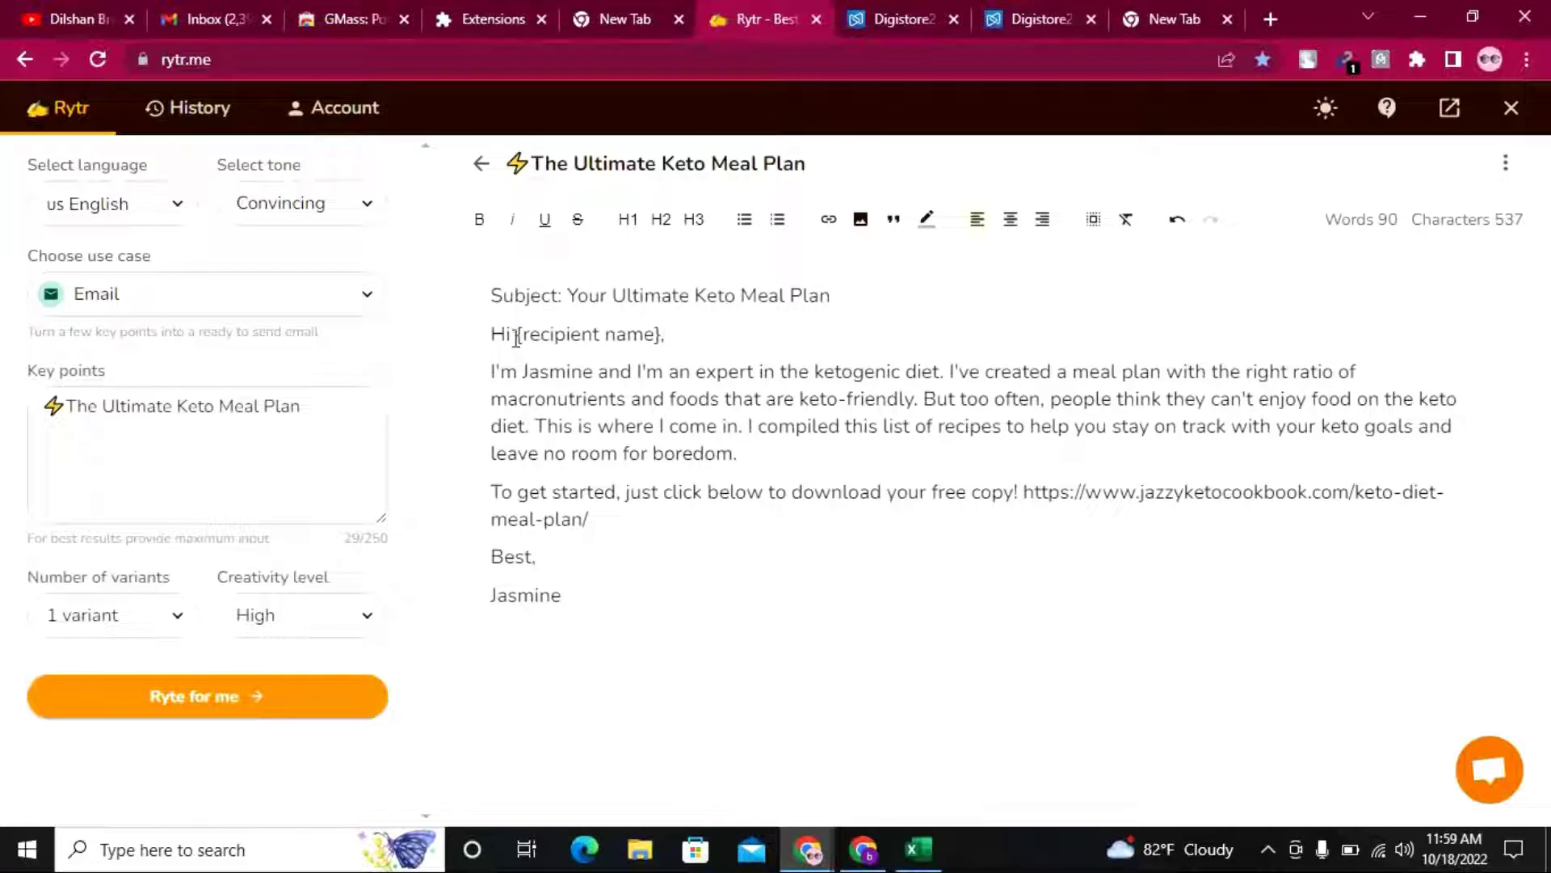
left_click_drag(517, 337, 806, 332)
left_click(697, 400)
left_click_drag(492, 335, 842, 459)
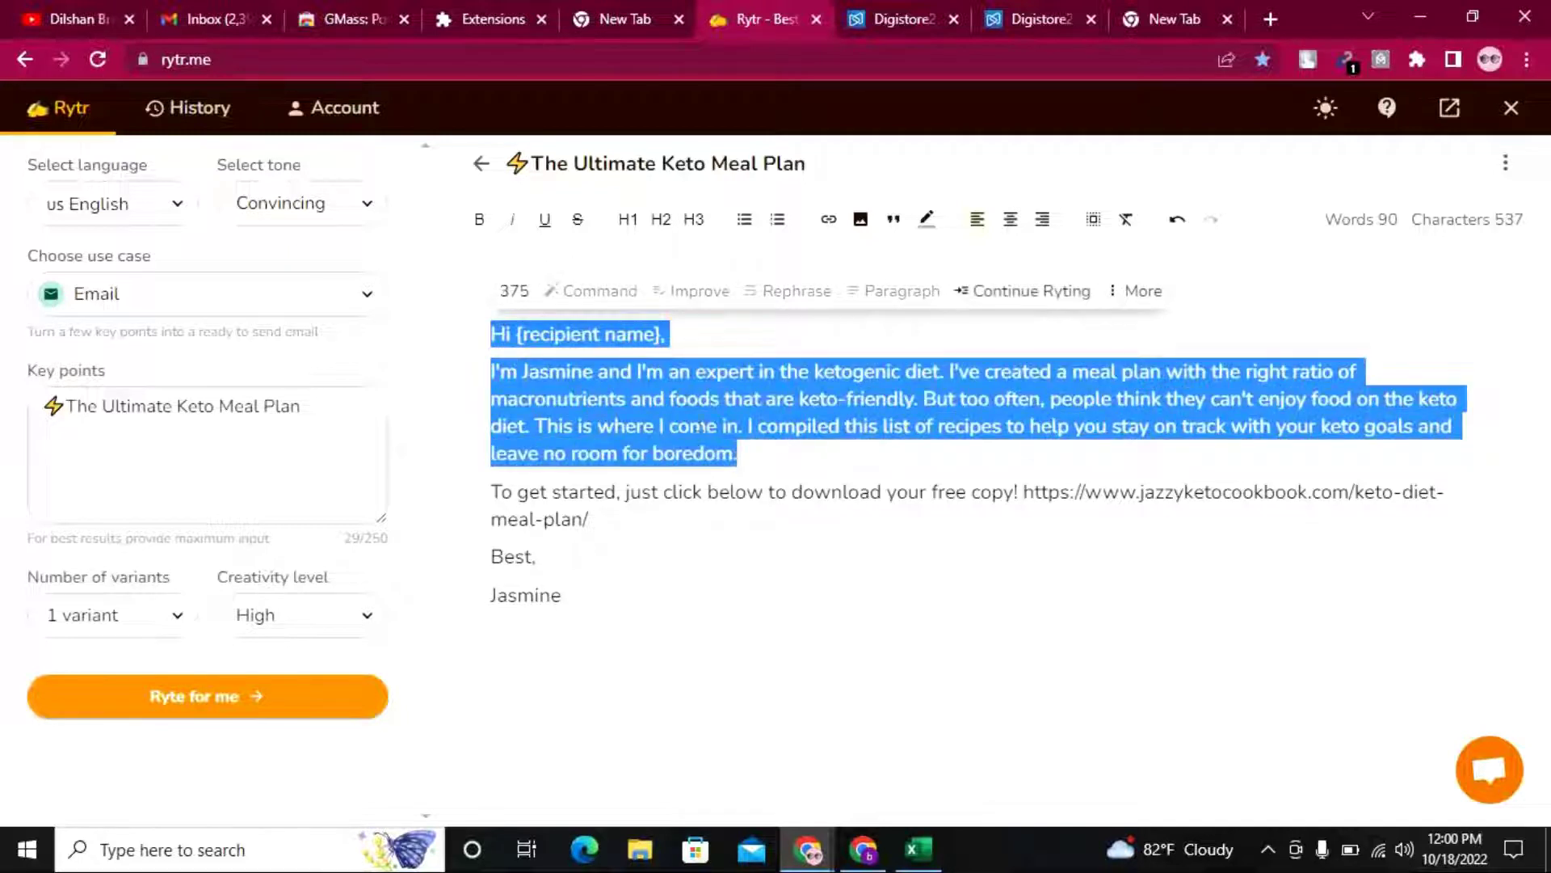
right_click(640, 402)
left_click(735, 489)
Paste the copied text into the body of the Gmail message and delete the "{recipient name}" placeholder after "Hi"
left_click(307, 14)
left_click(185, 14)
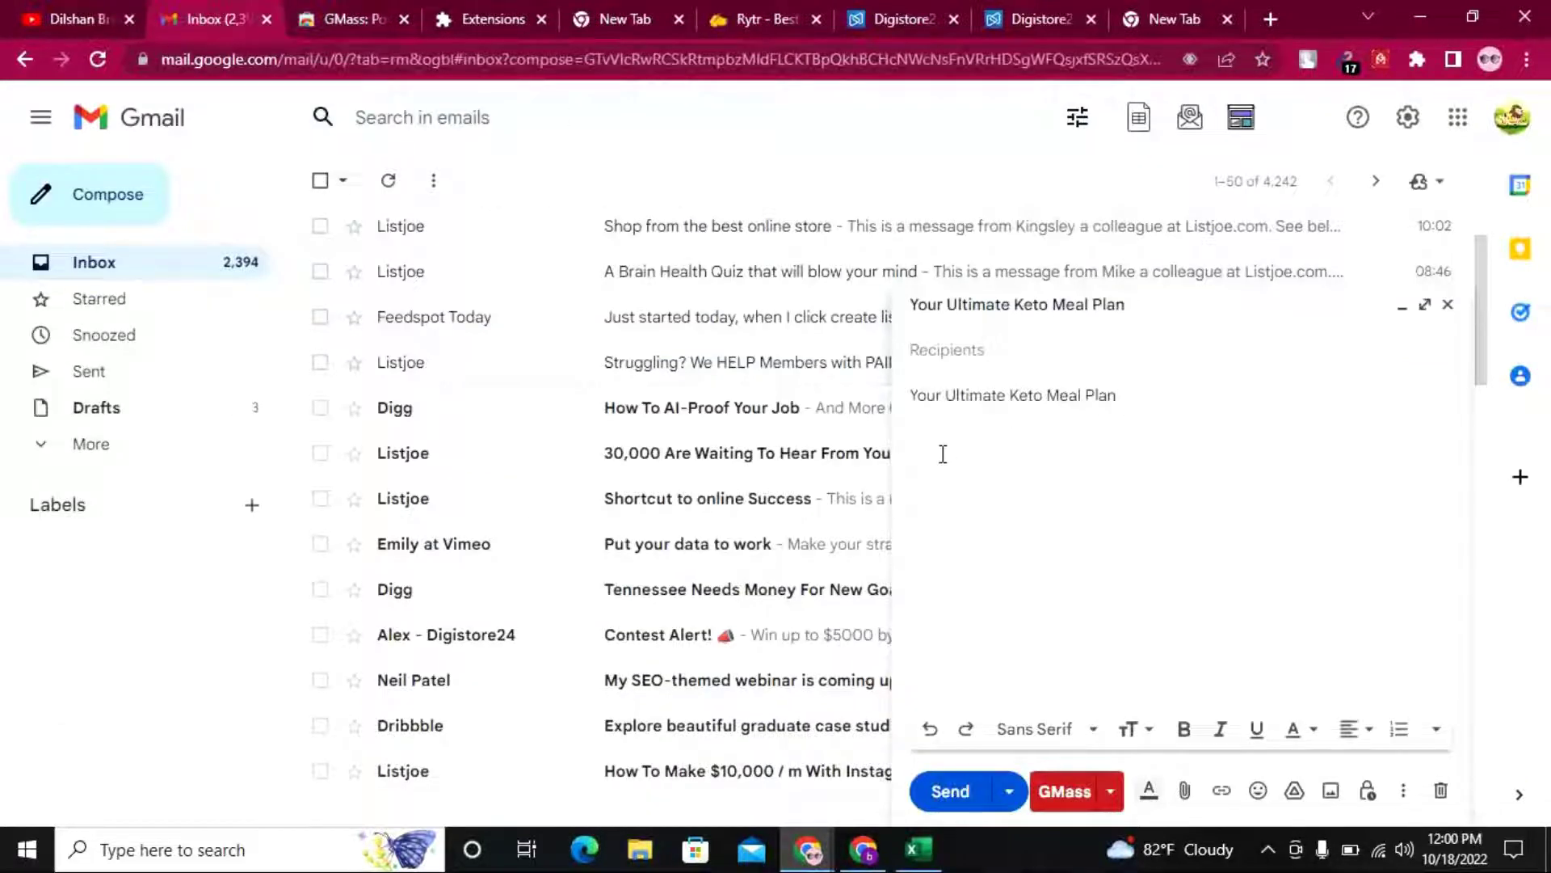
left_click(943, 454)
key("ctrl+v")
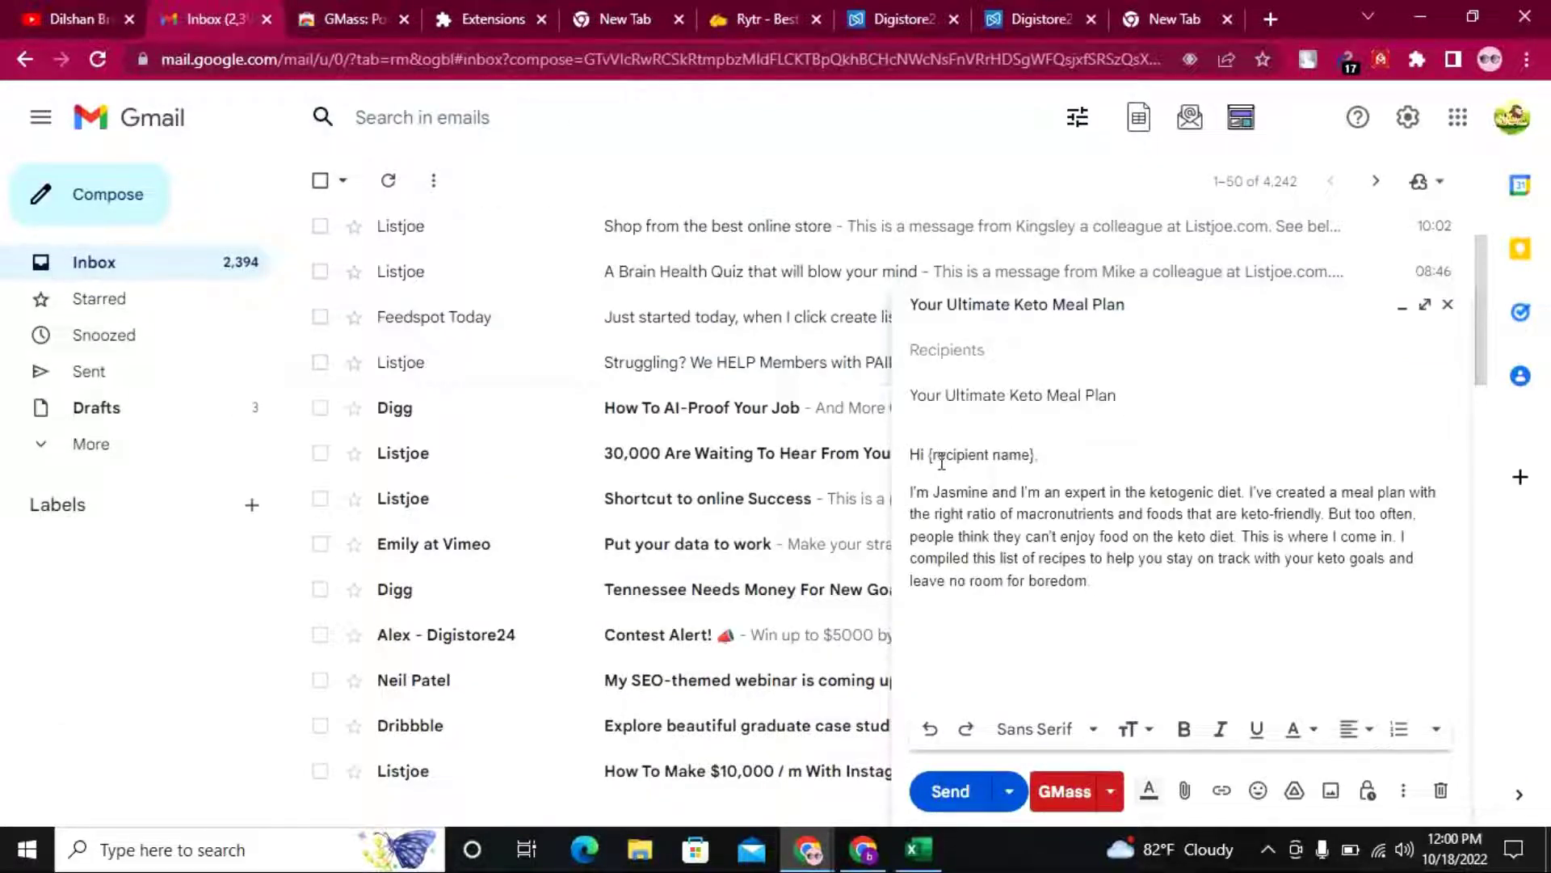
left_click_drag(924, 454, 1251, 450)
key("BackSpace")
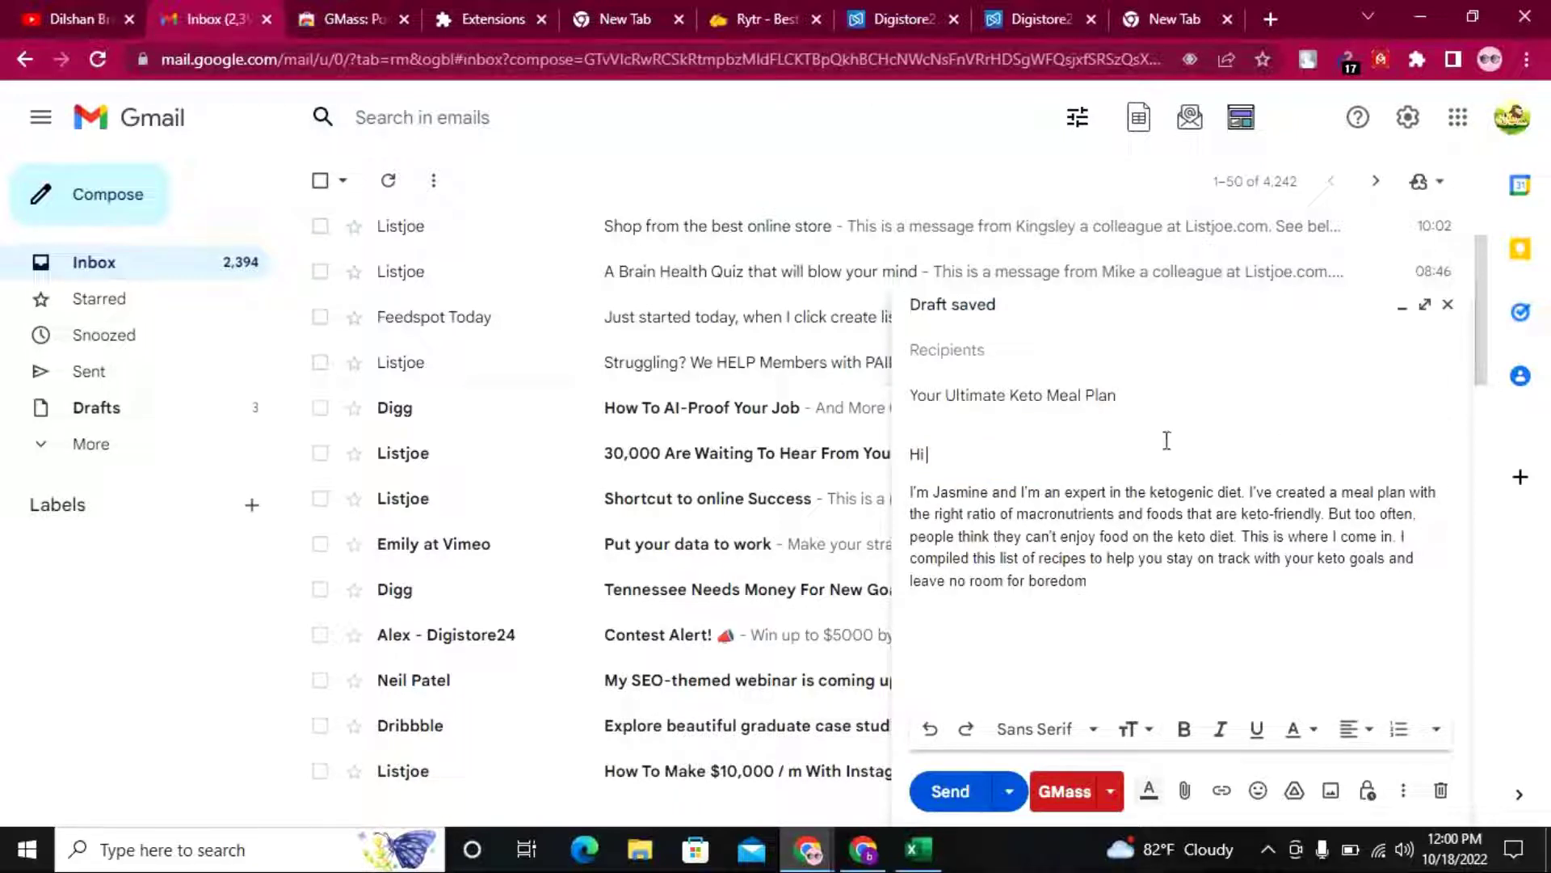
Look through the Sent, Drafts and Promotions mail lists, return to the primary inbox and review the message body
left_click(1070, 354)
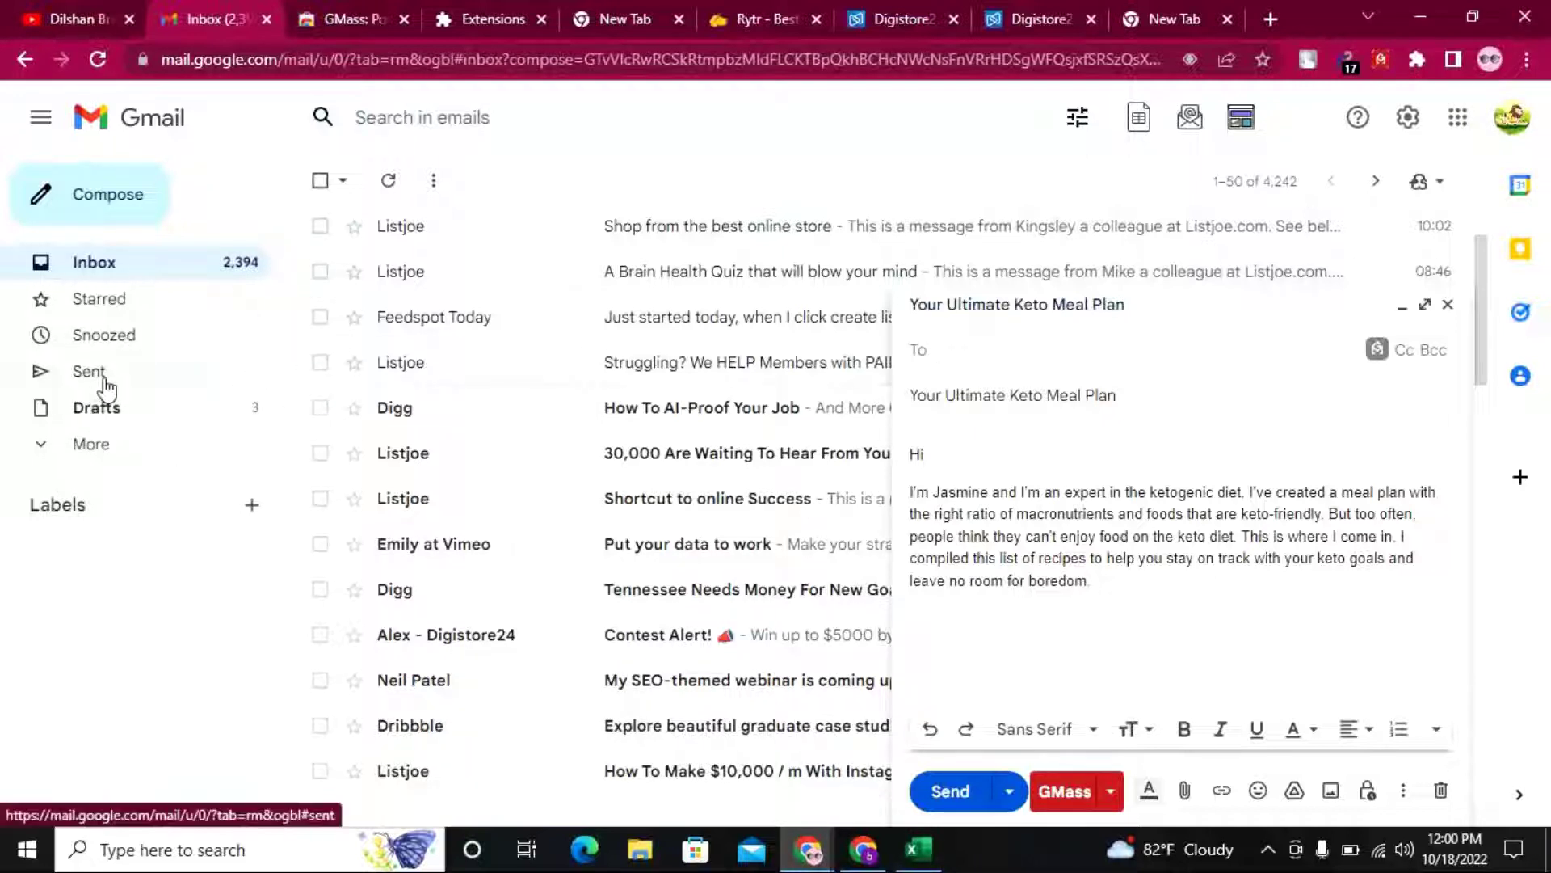
left_click(130, 387)
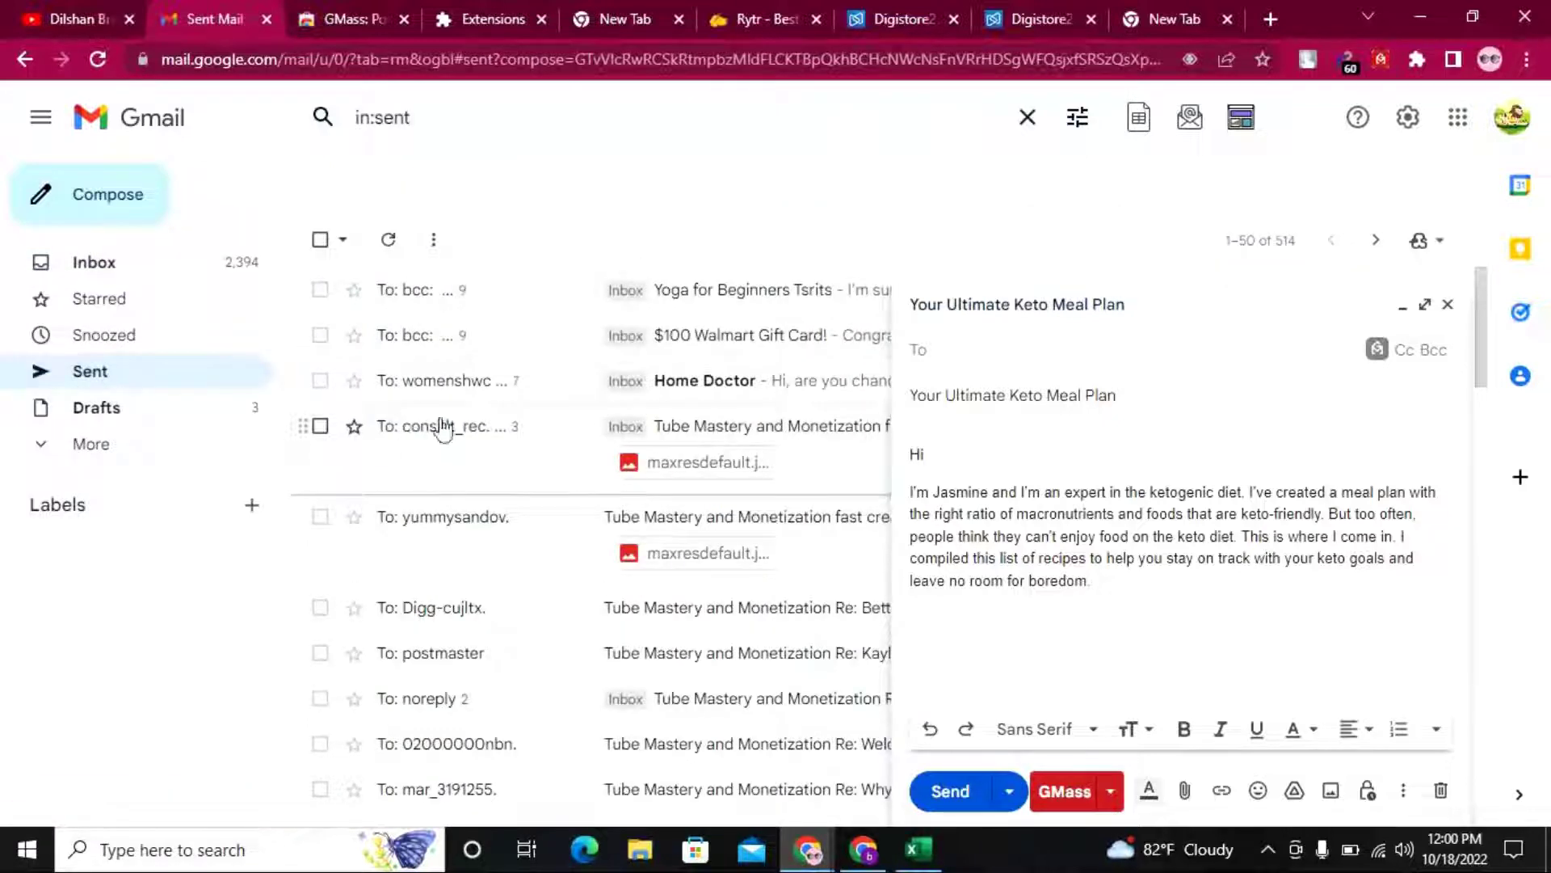
left_click(107, 269)
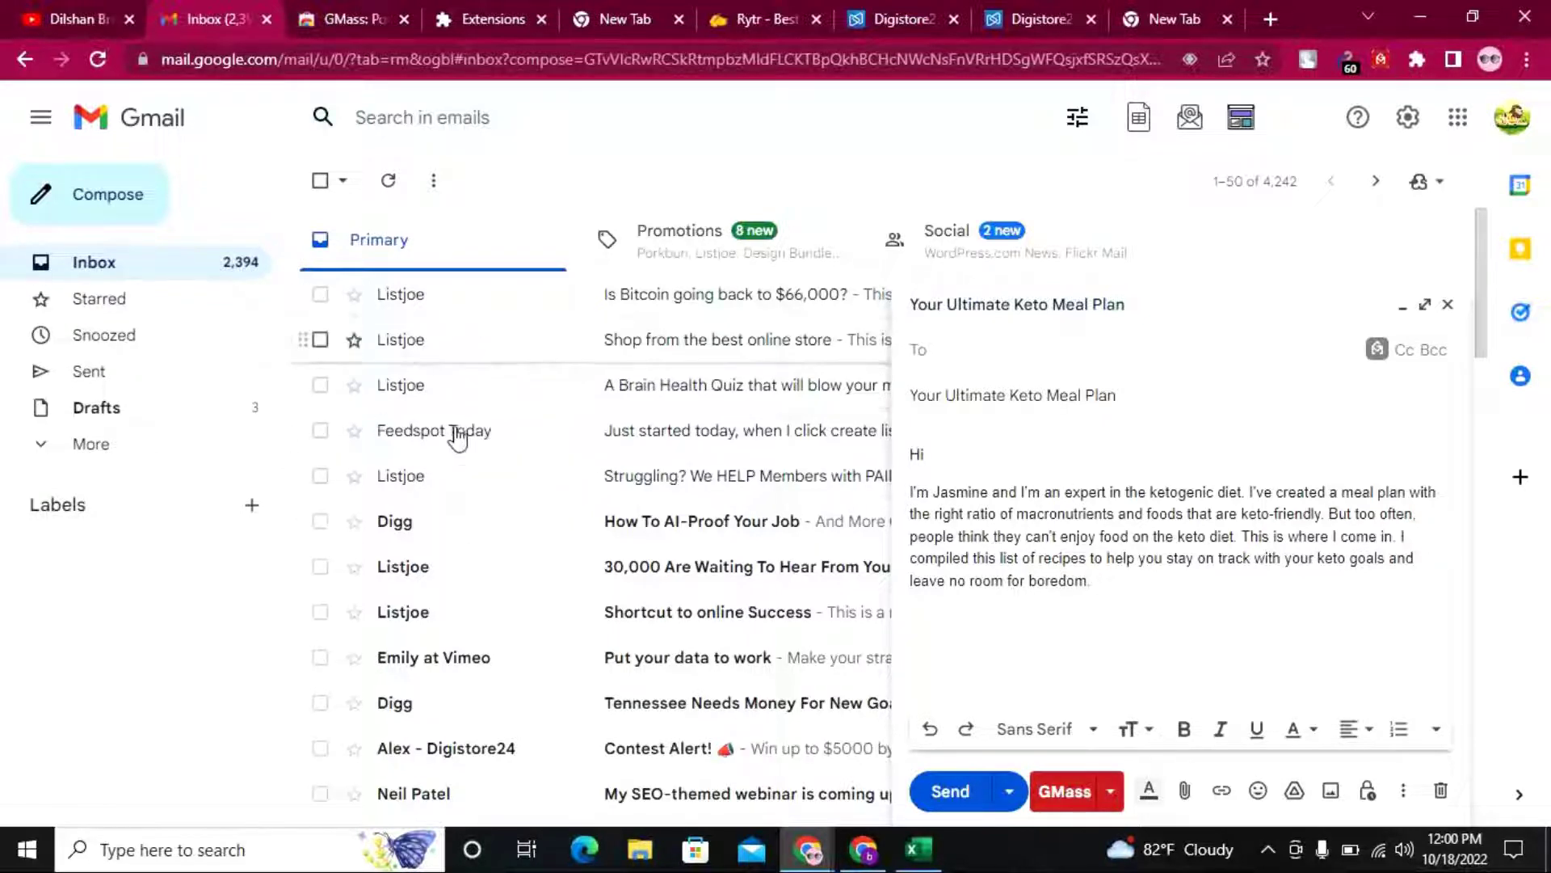
left_click(79, 412)
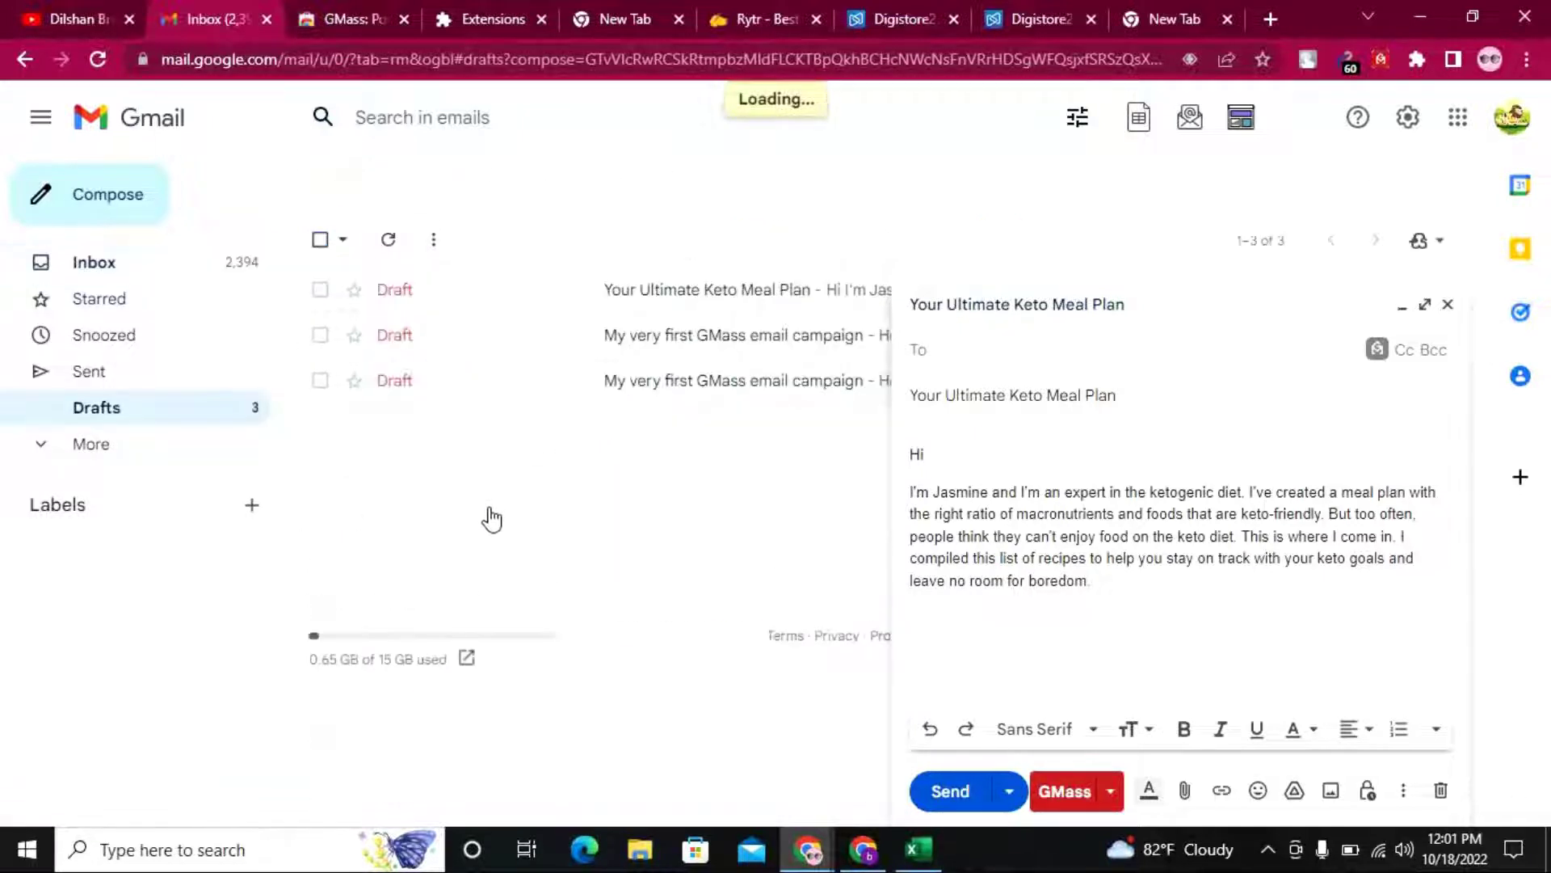
left_click(110, 266)
scroll(525, 450, "down", 2)
scroll(564, 512, "up", 2)
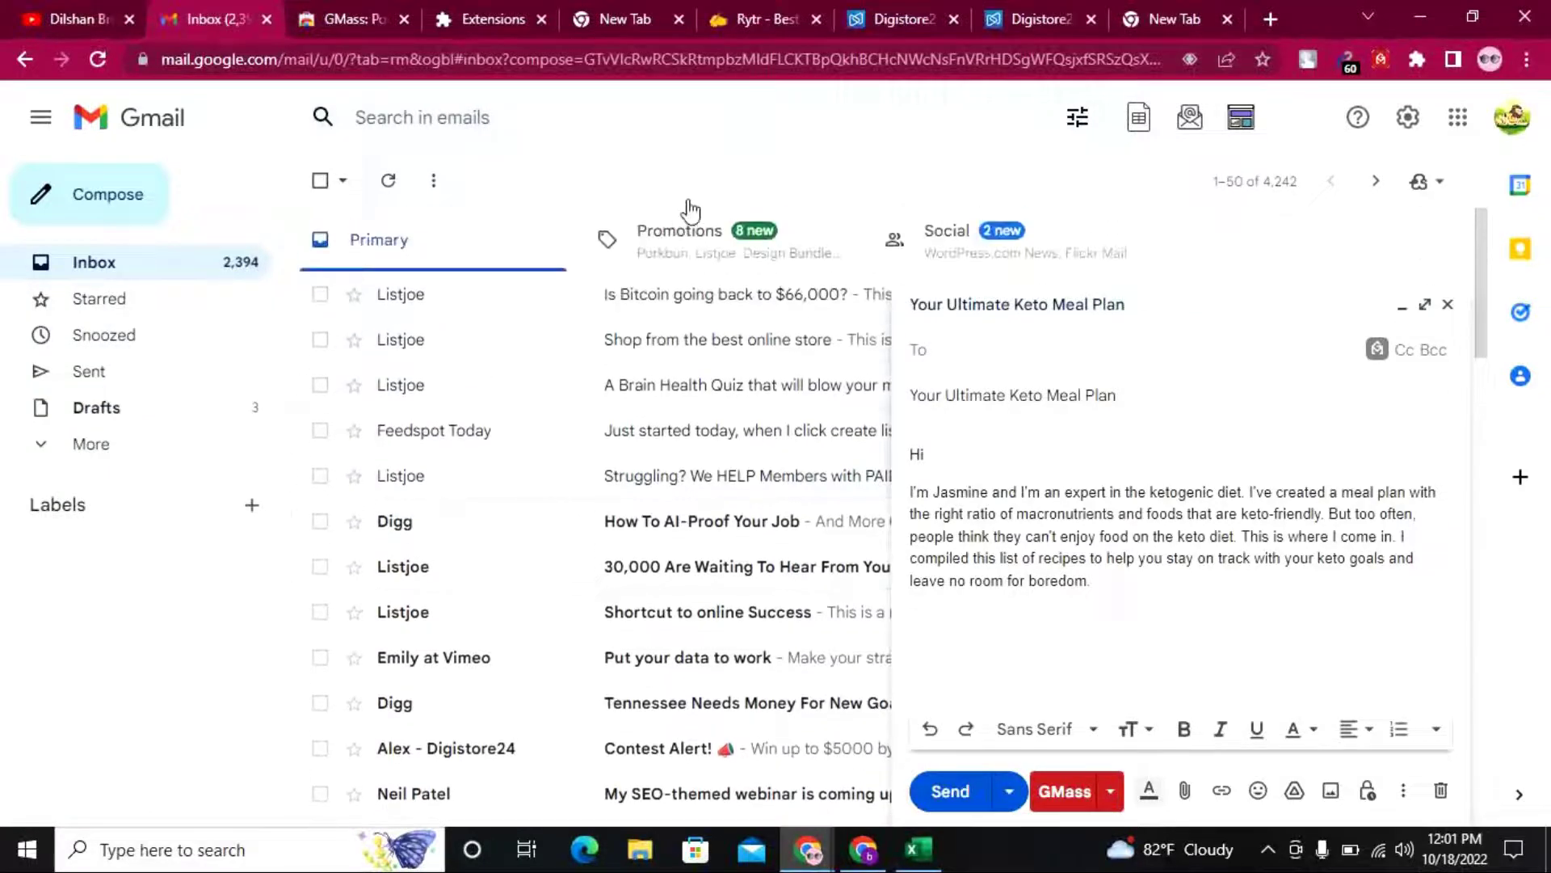
left_click(577, 257)
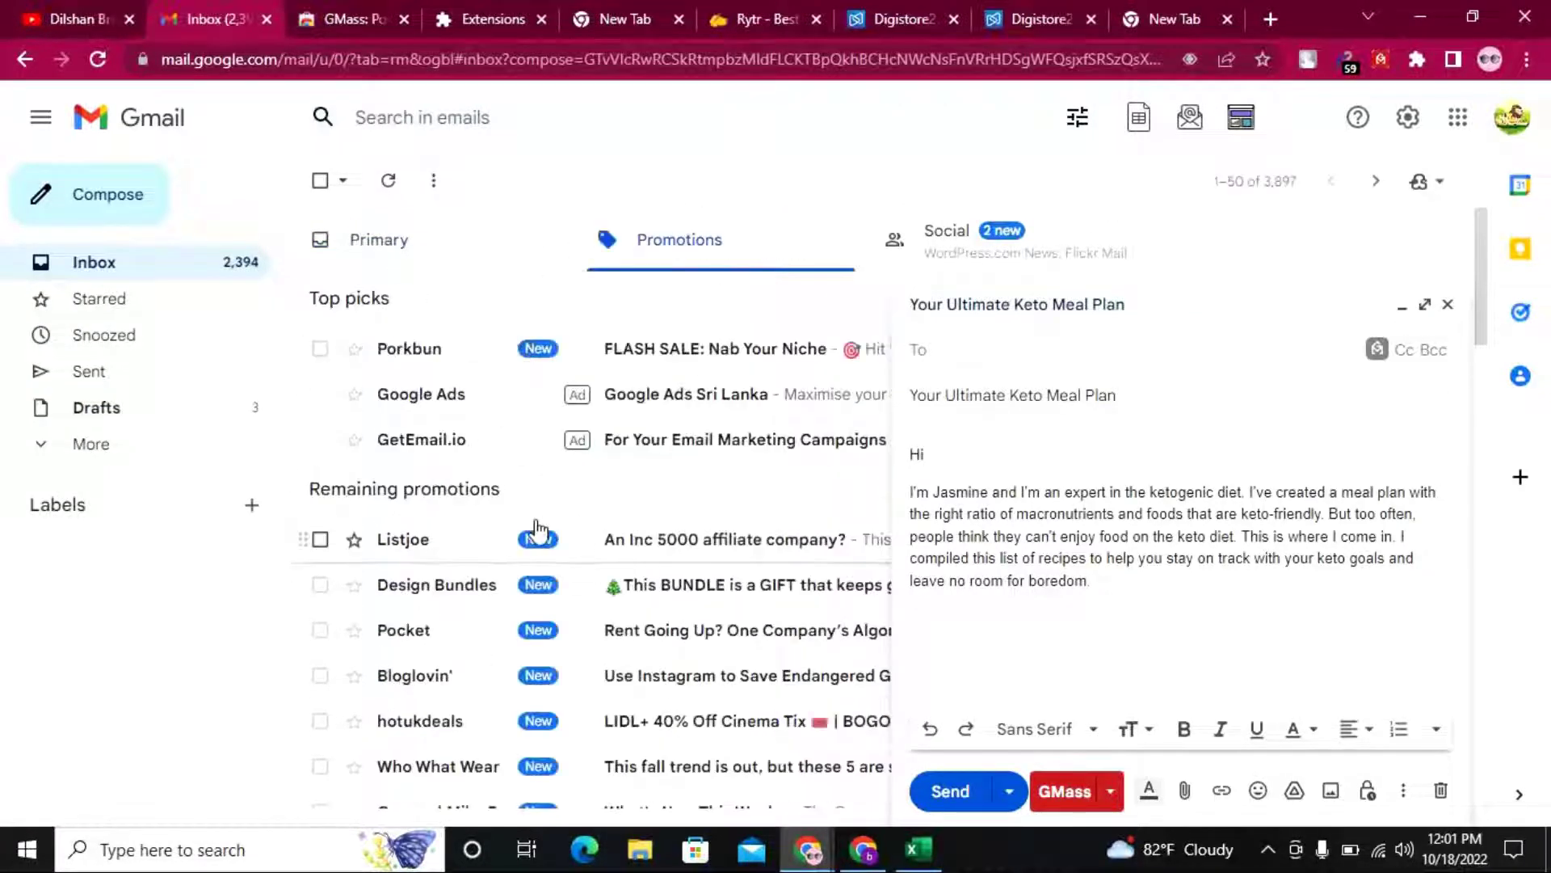
left_click(165, 414)
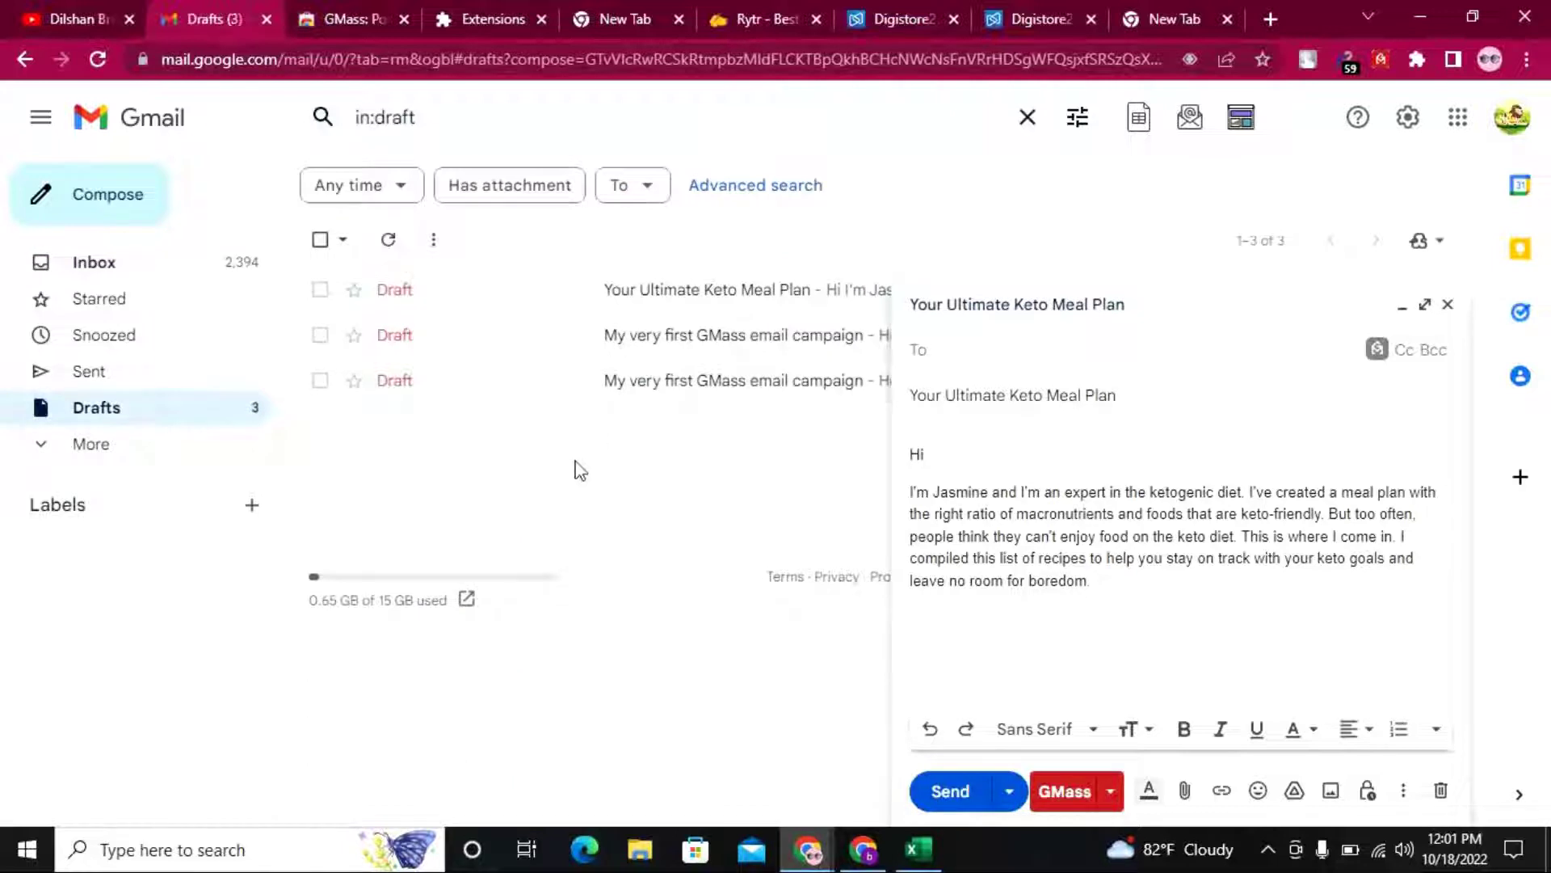
left_click(150, 273)
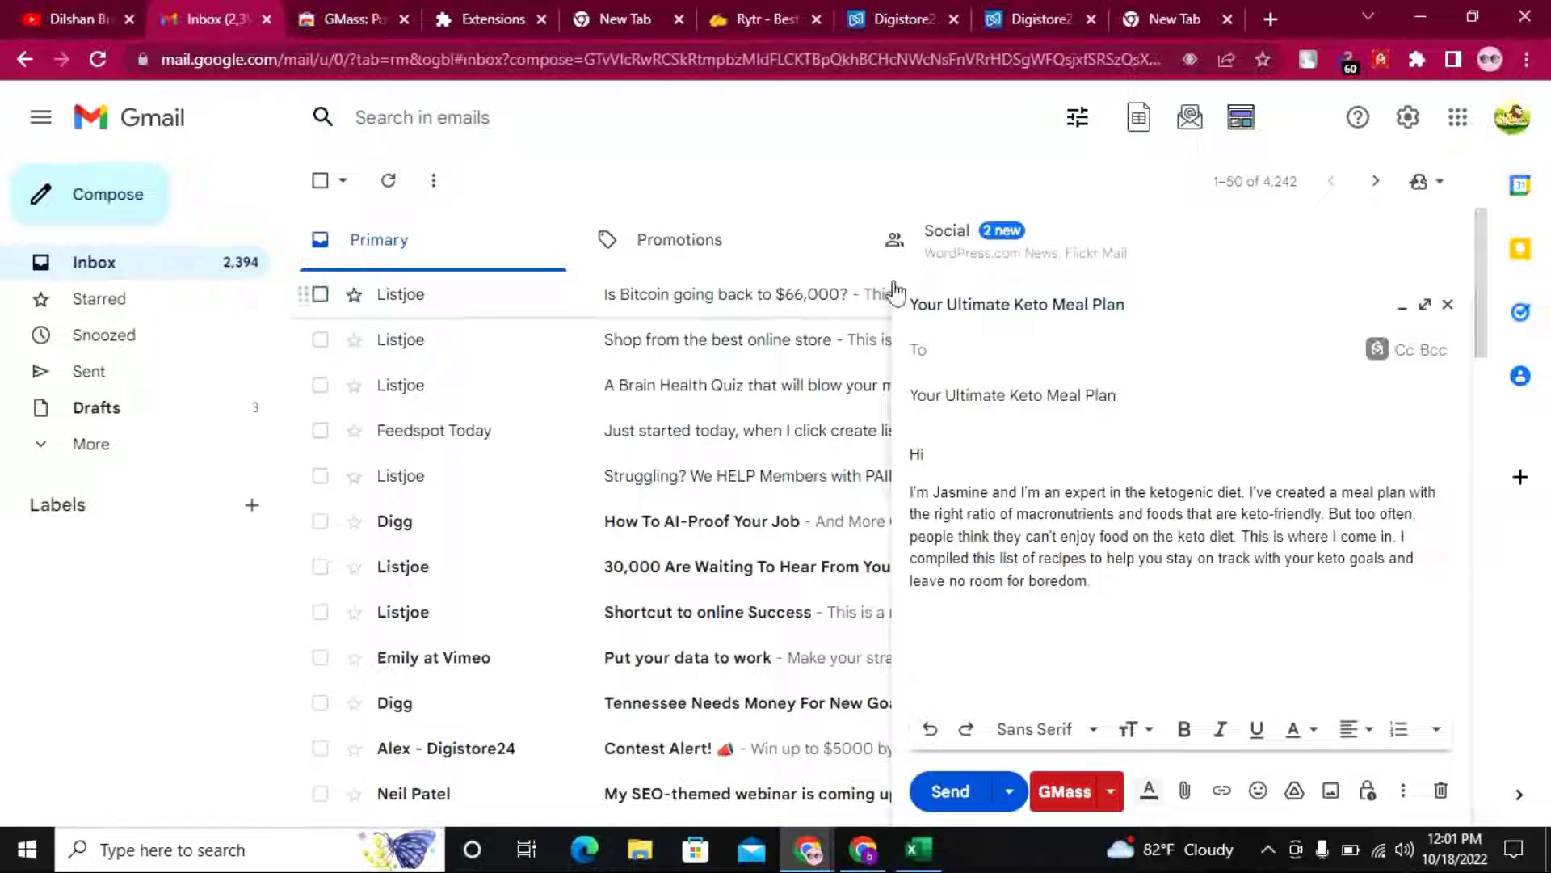
left_click_drag(1031, 559, 1240, 536)
left_click(1106, 547)
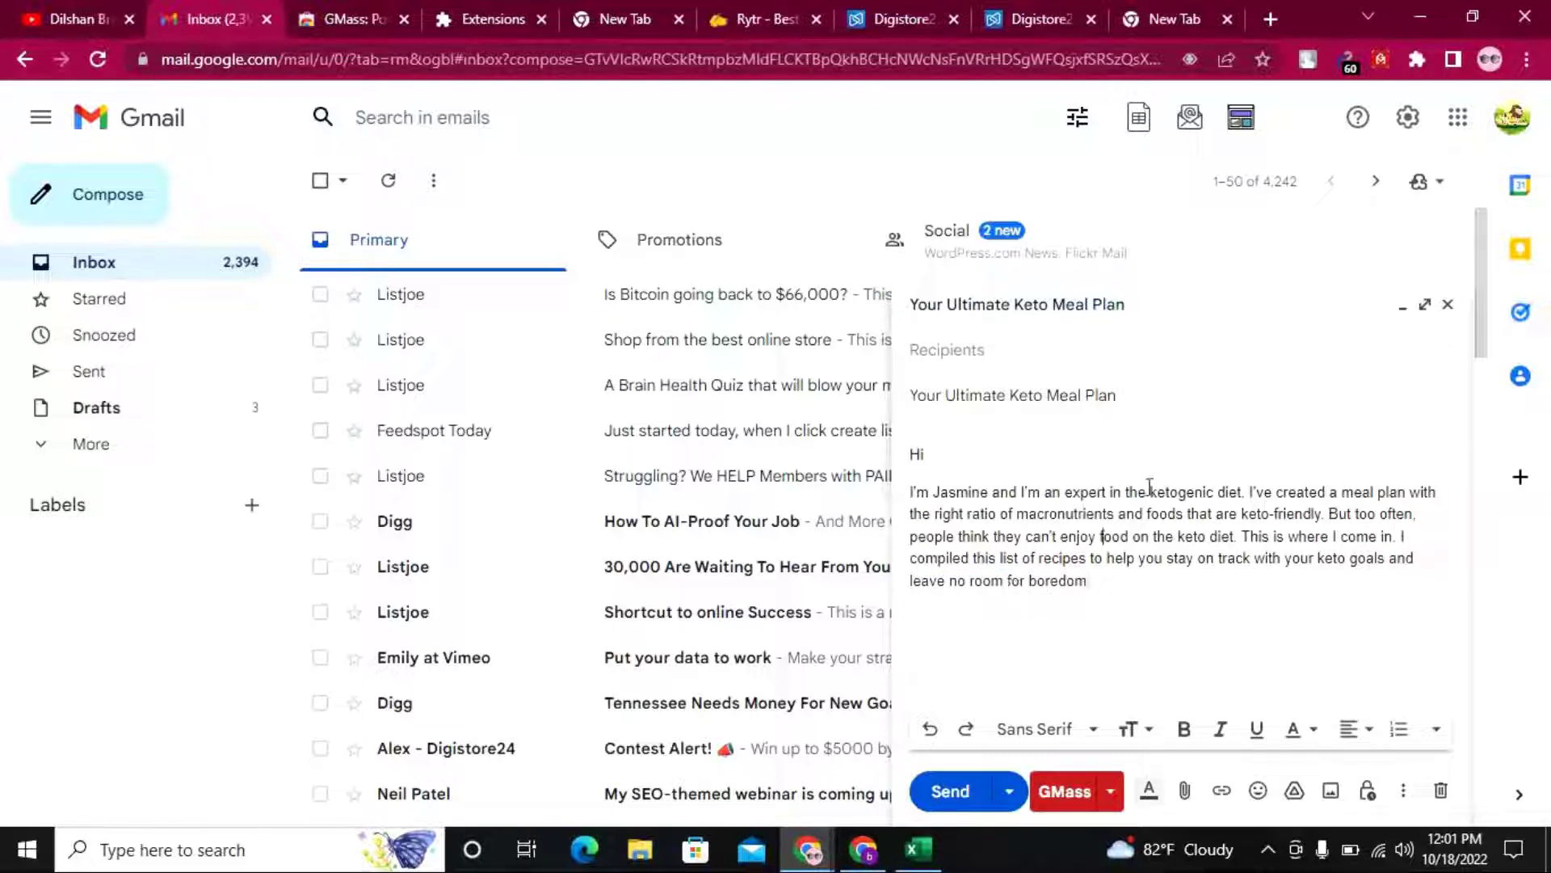
Copy the promolink of The Ultimate Keto Meal Plan from the Digistore24 marketplace
left_click(925, 27)
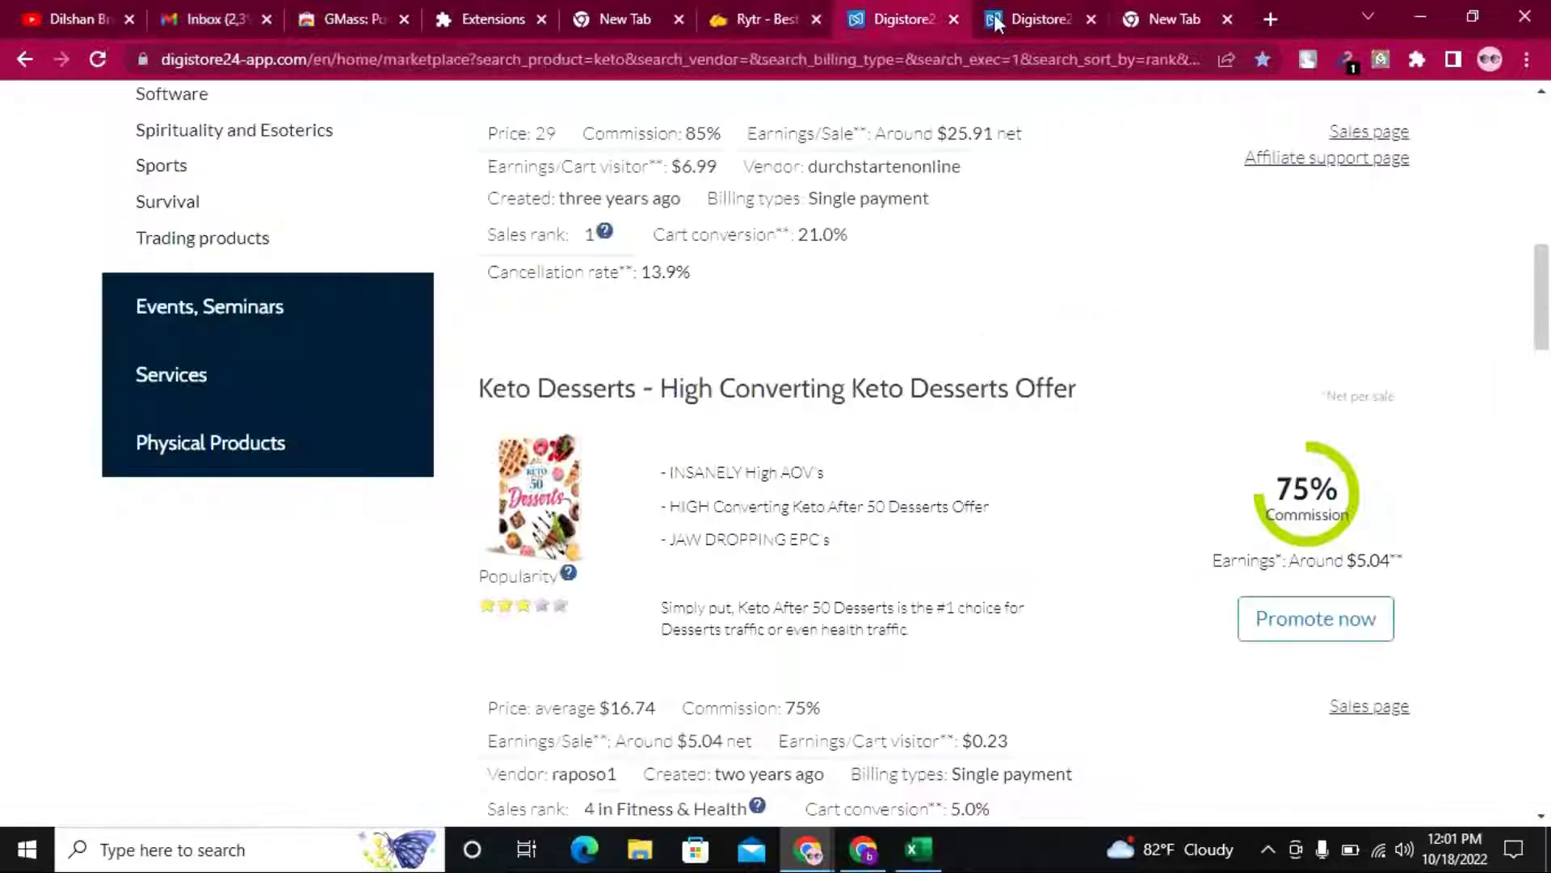
scroll(1010, 467, "up", 3)
scroll(1010, 466, "up", 5)
left_click(1027, 19)
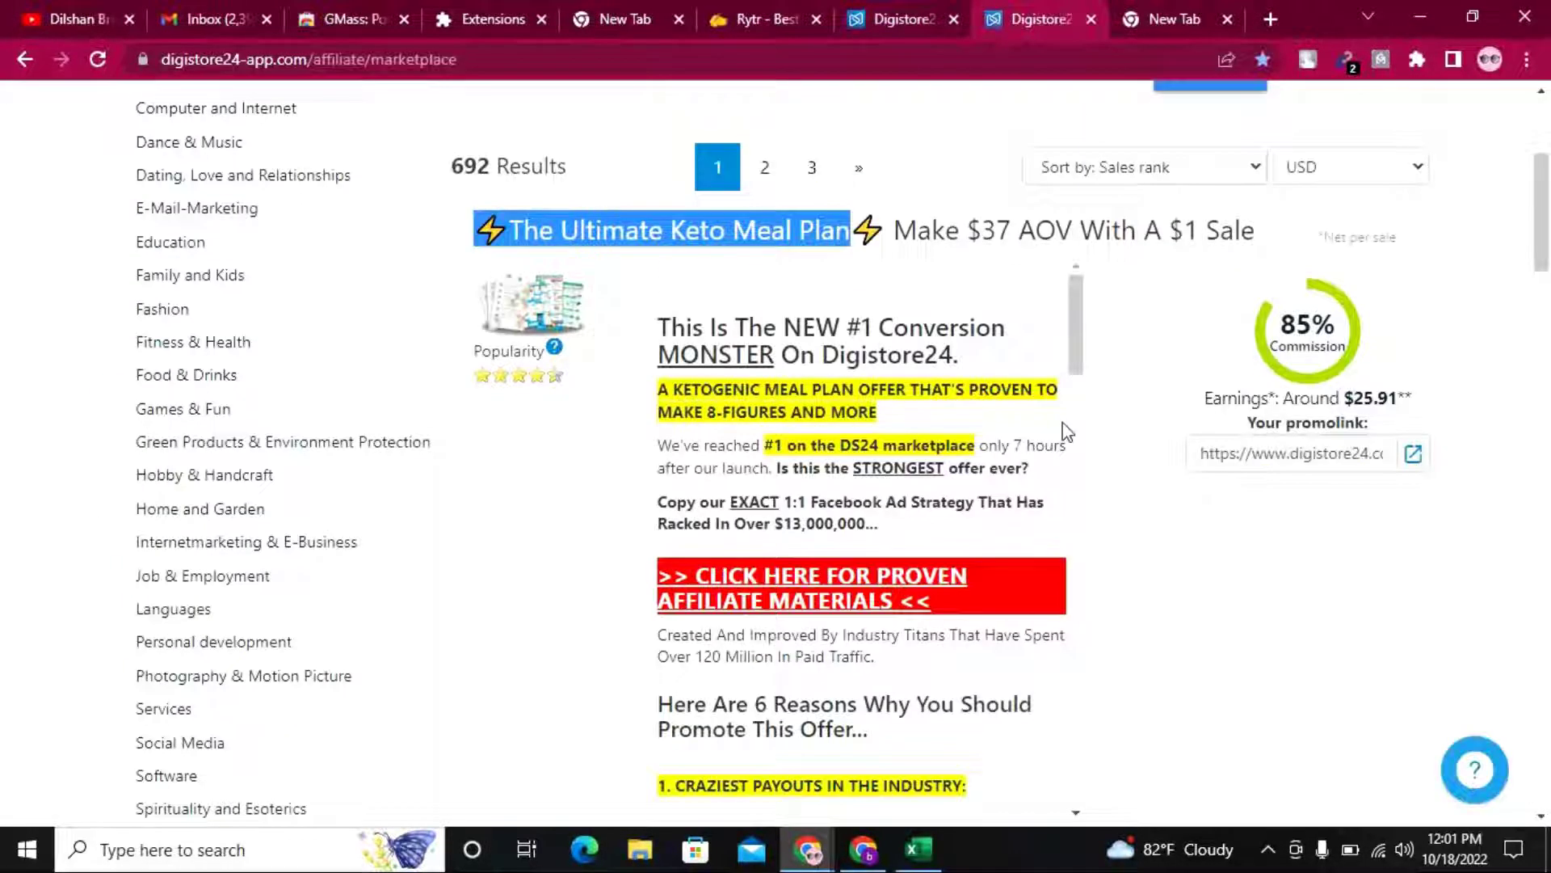
left_click(942, 422)
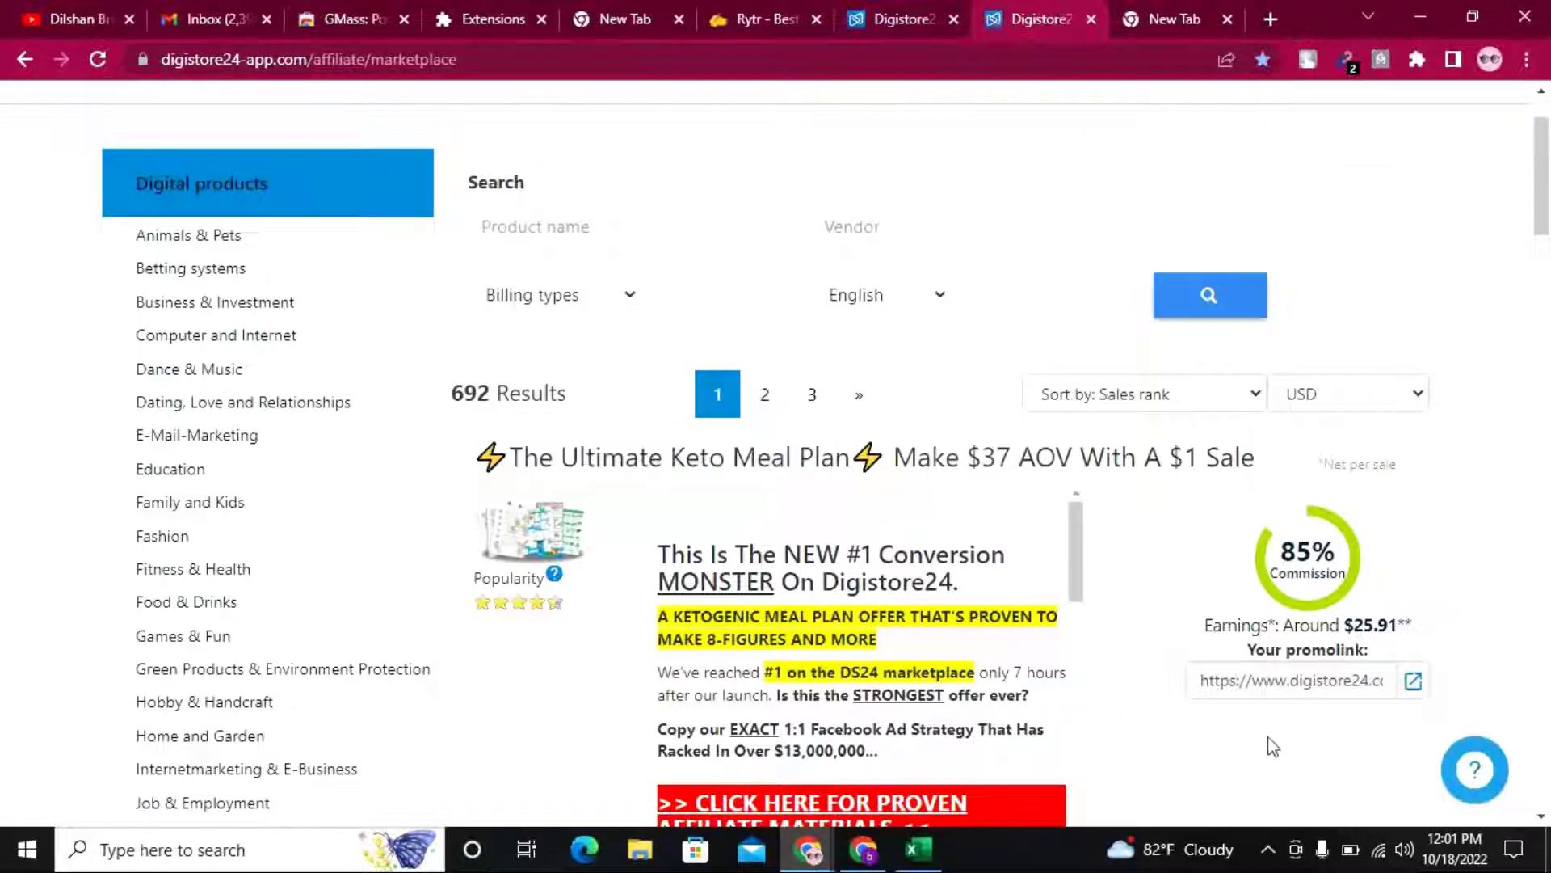
left_click(1270, 687)
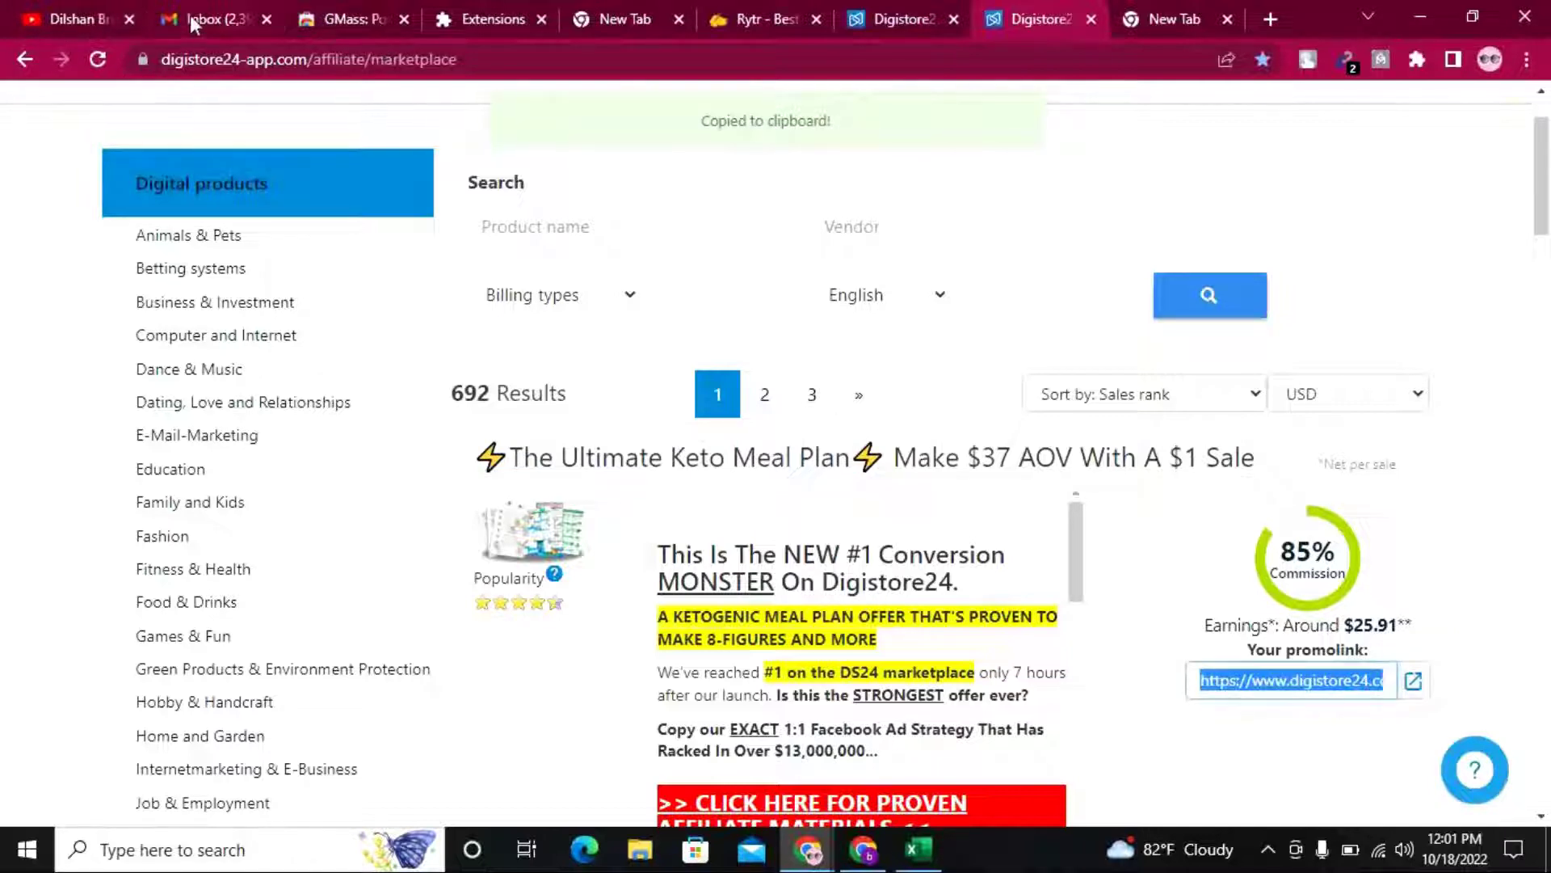
Make the words "keto goals and" in the Gmail message bold and link them to the copied Digistore24 promolink
left_click(209, 20)
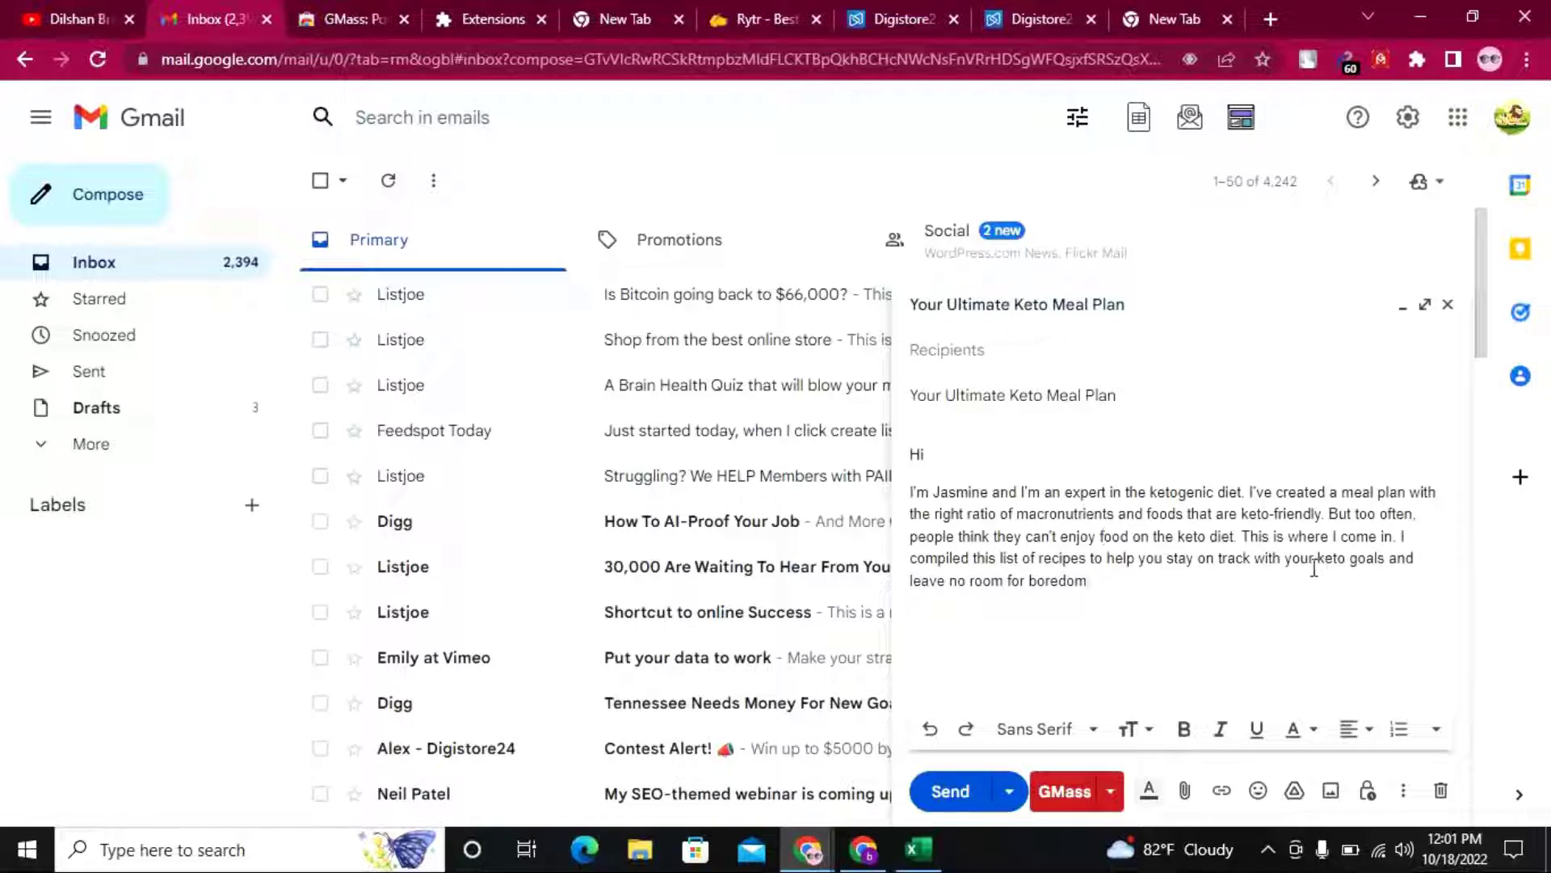
left_click_drag(1315, 558, 1429, 559)
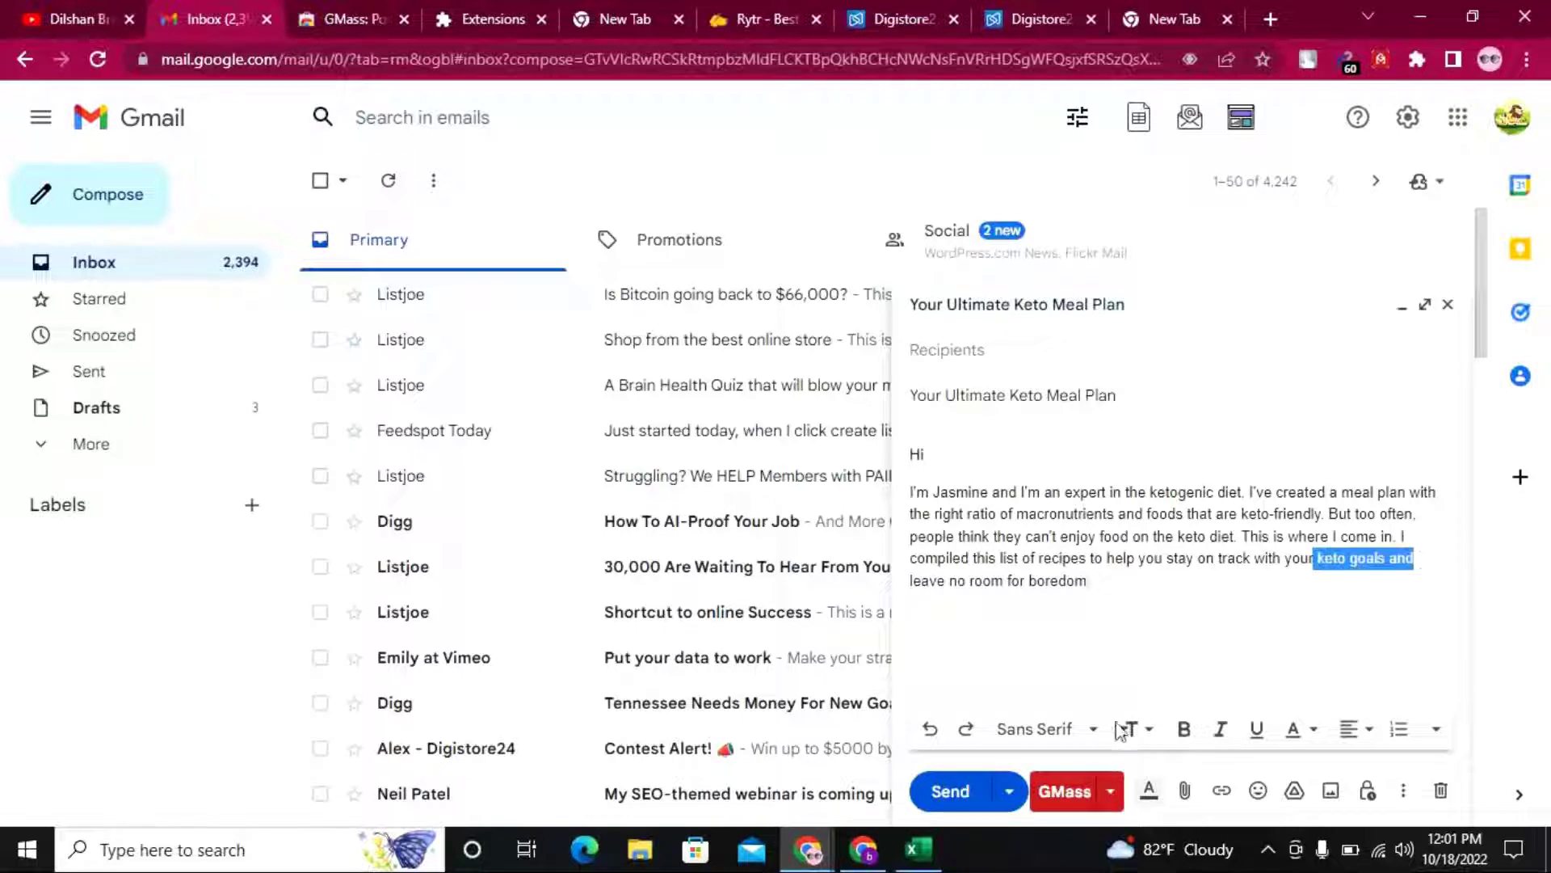
left_click(1193, 729)
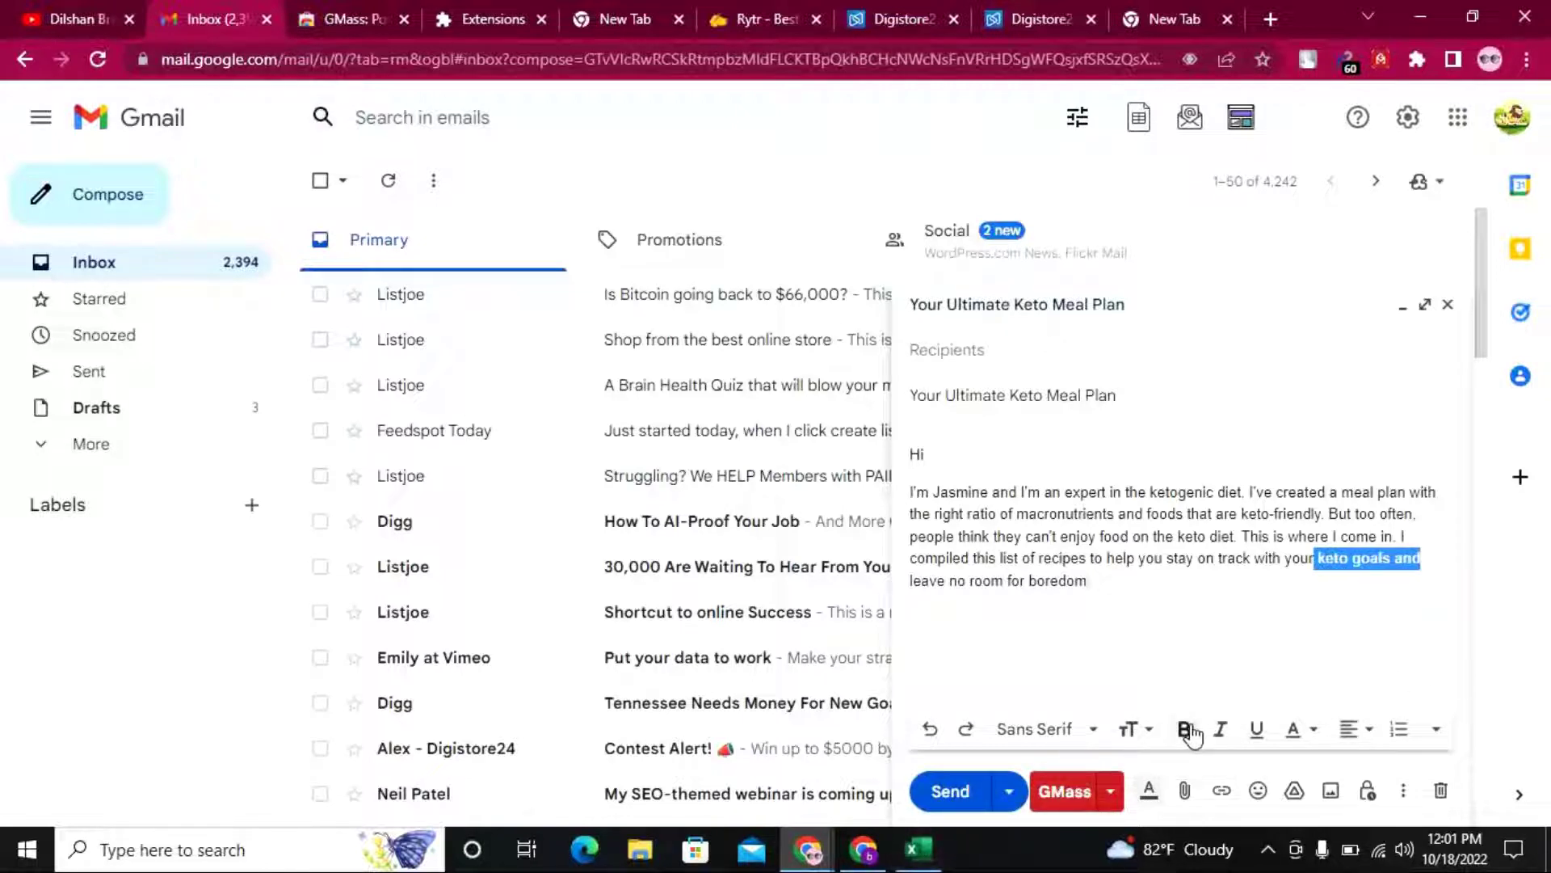
left_click(1222, 796)
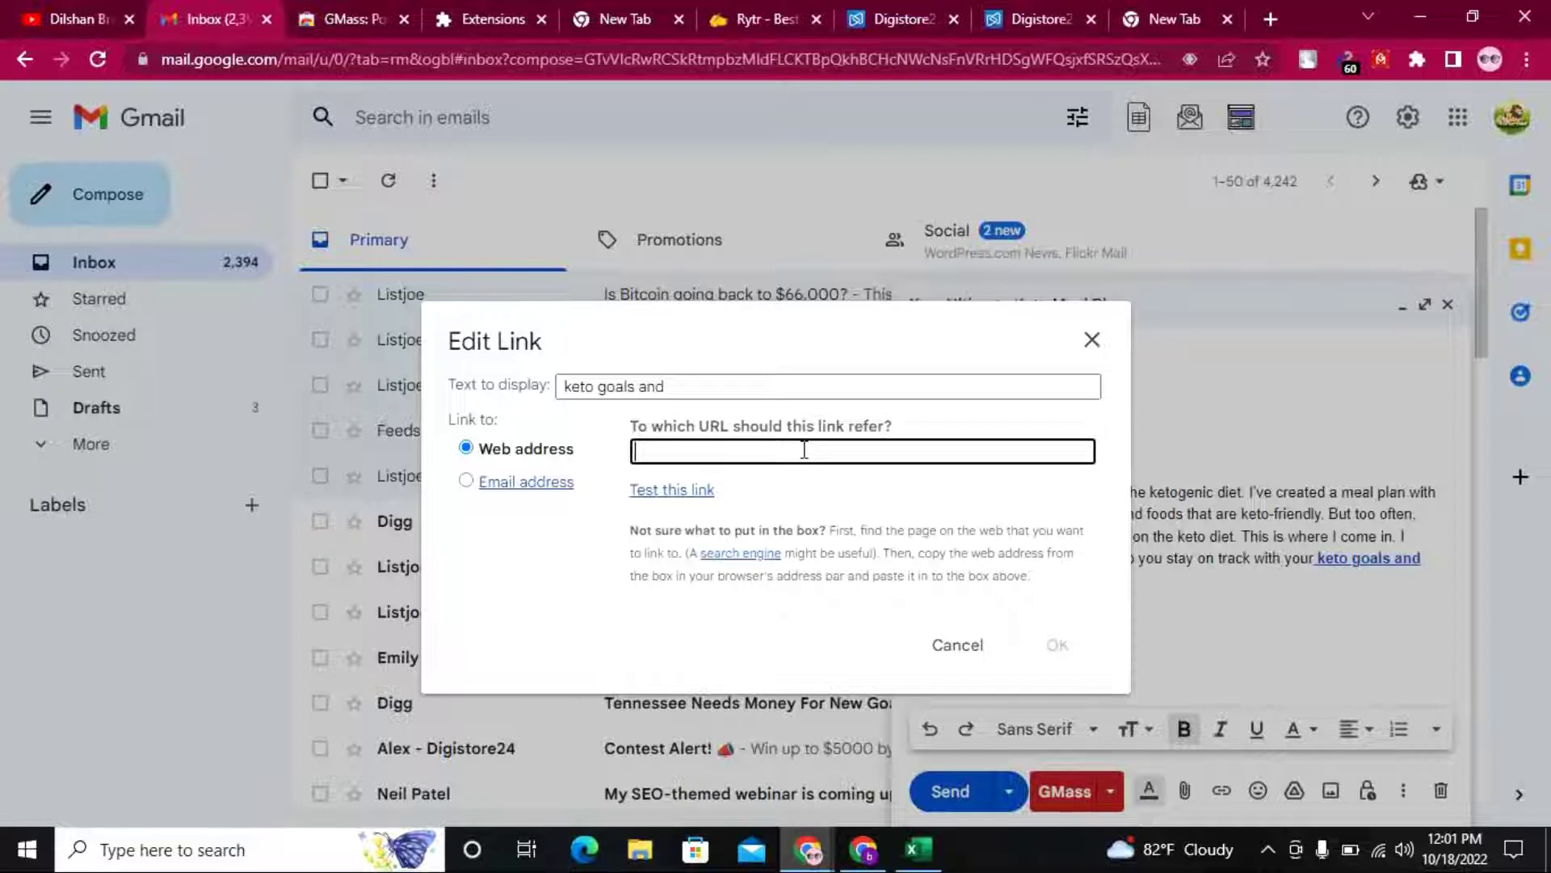
key("ctrl+v")
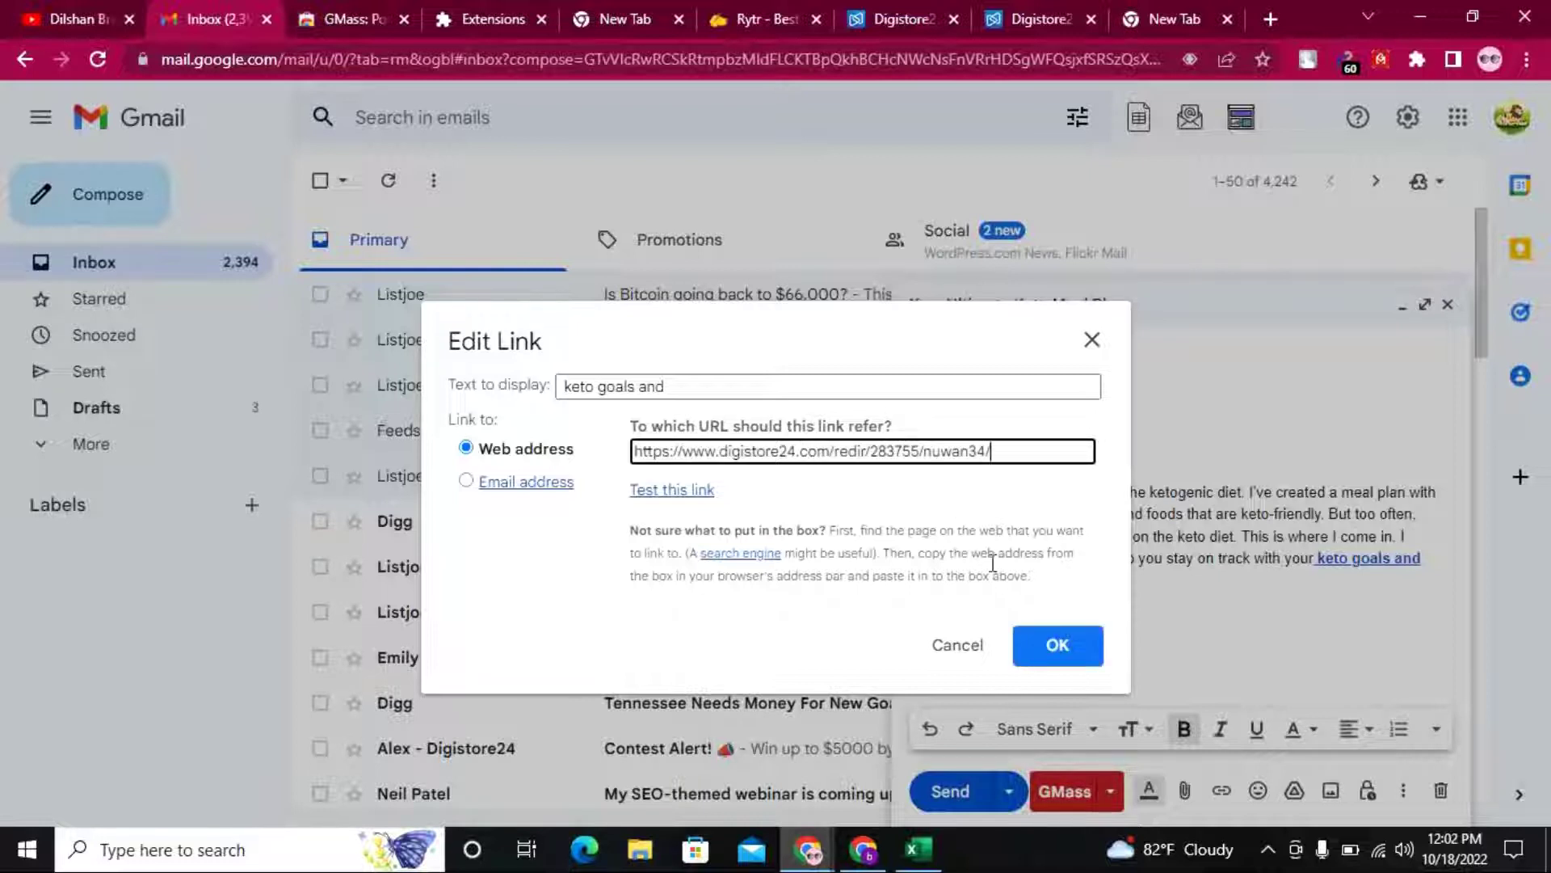
left_click(1043, 651)
left_click(1369, 539)
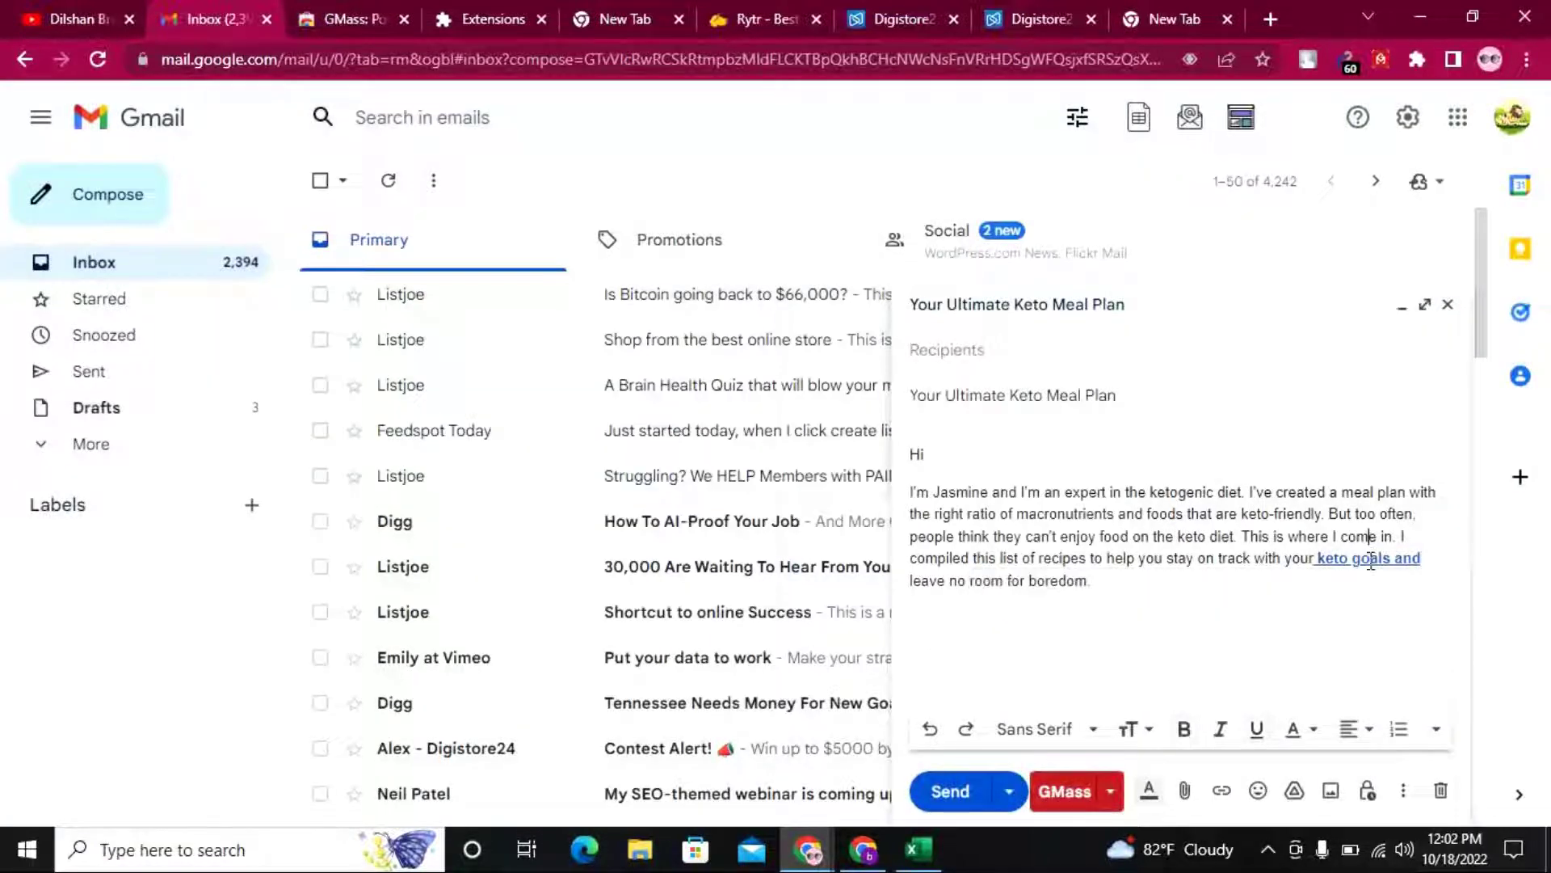
left_click_drag(1320, 566, 1455, 556)
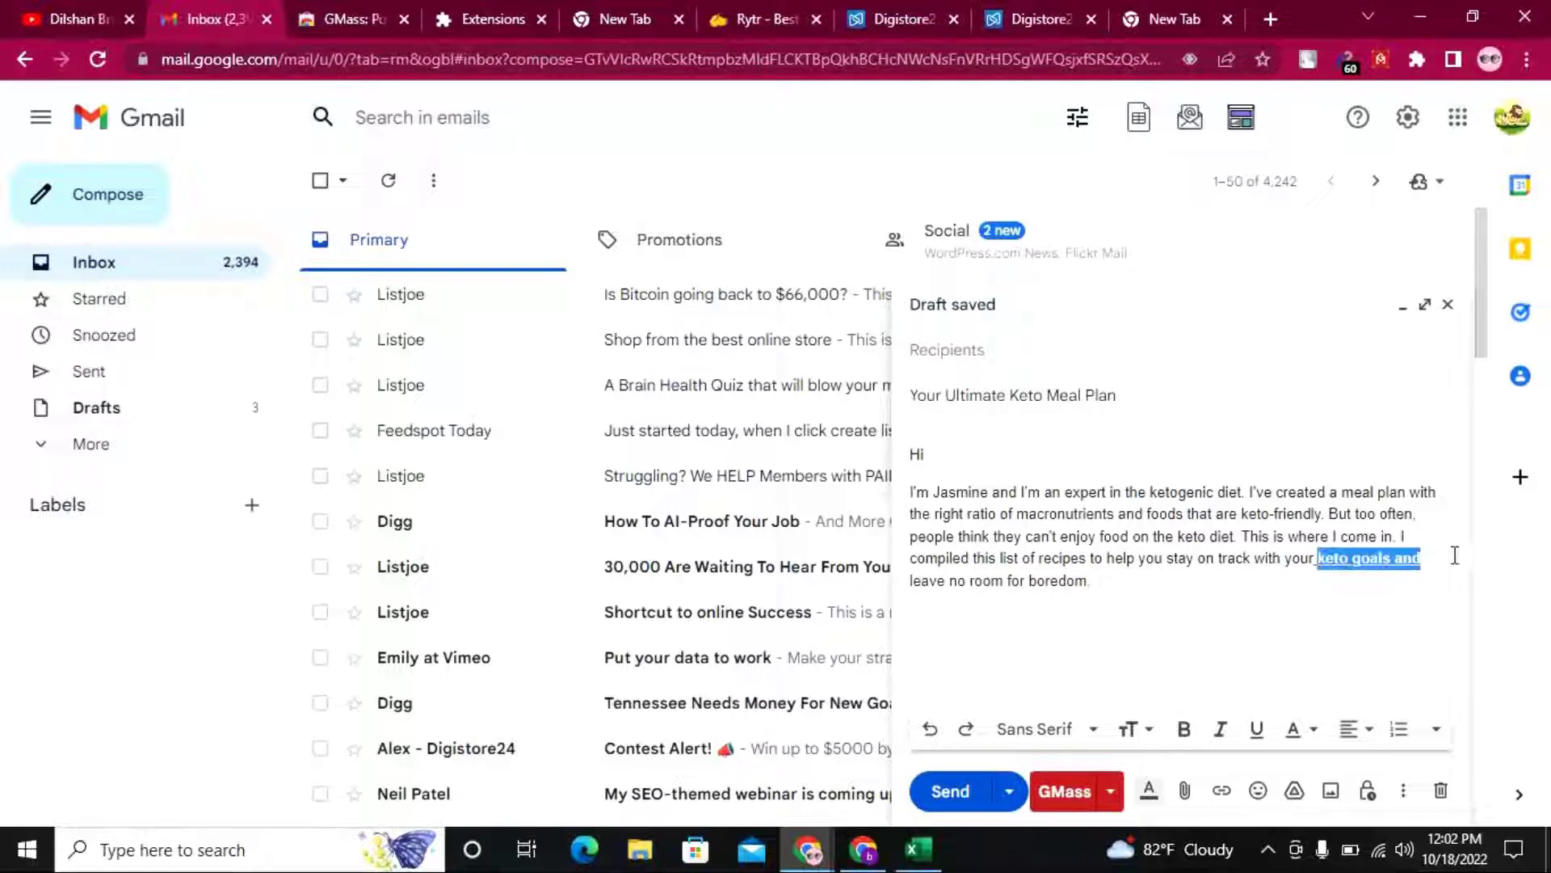
left_click(1449, 575)
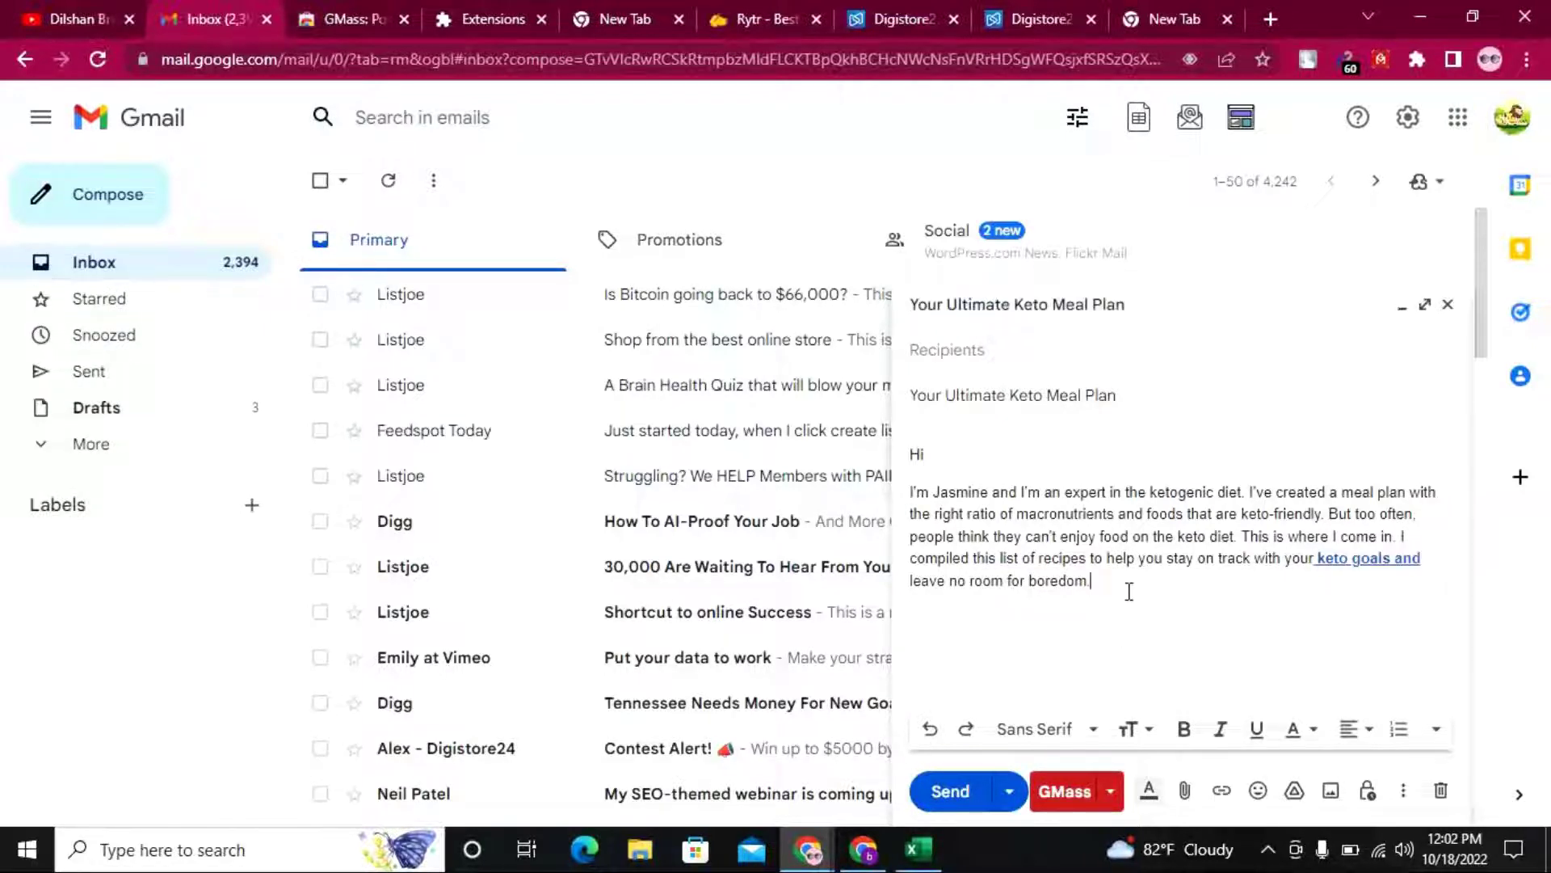
Insert a blank line above the message's first paragraph and copy "Keto Meal Plan" from the subject
left_click(914, 489)
key("Return")
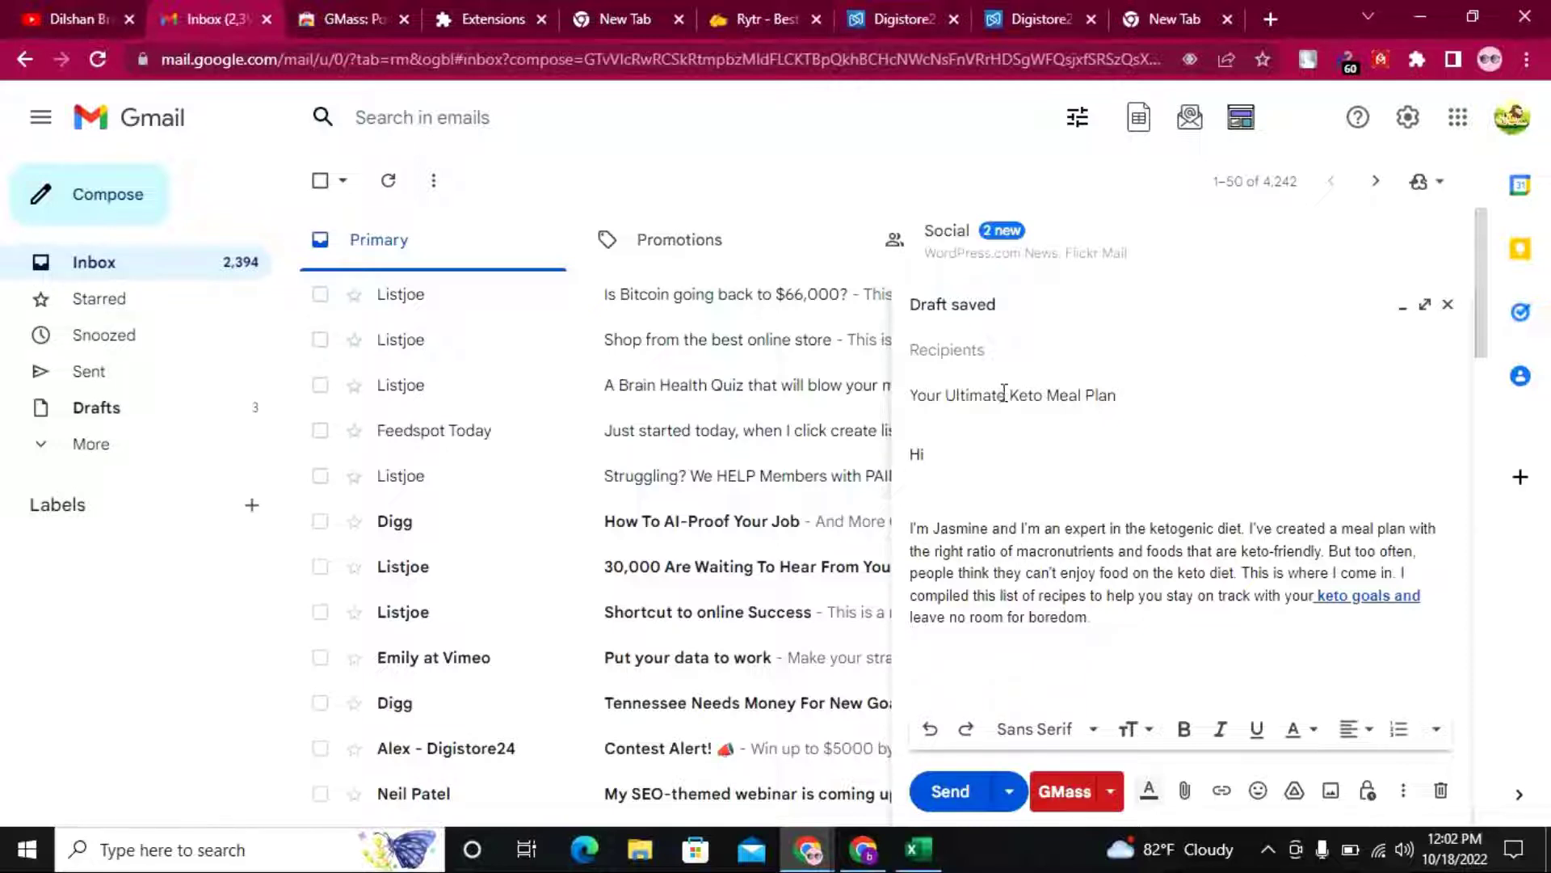
left_click_drag(1010, 396, 1118, 396)
right_click(1079, 404)
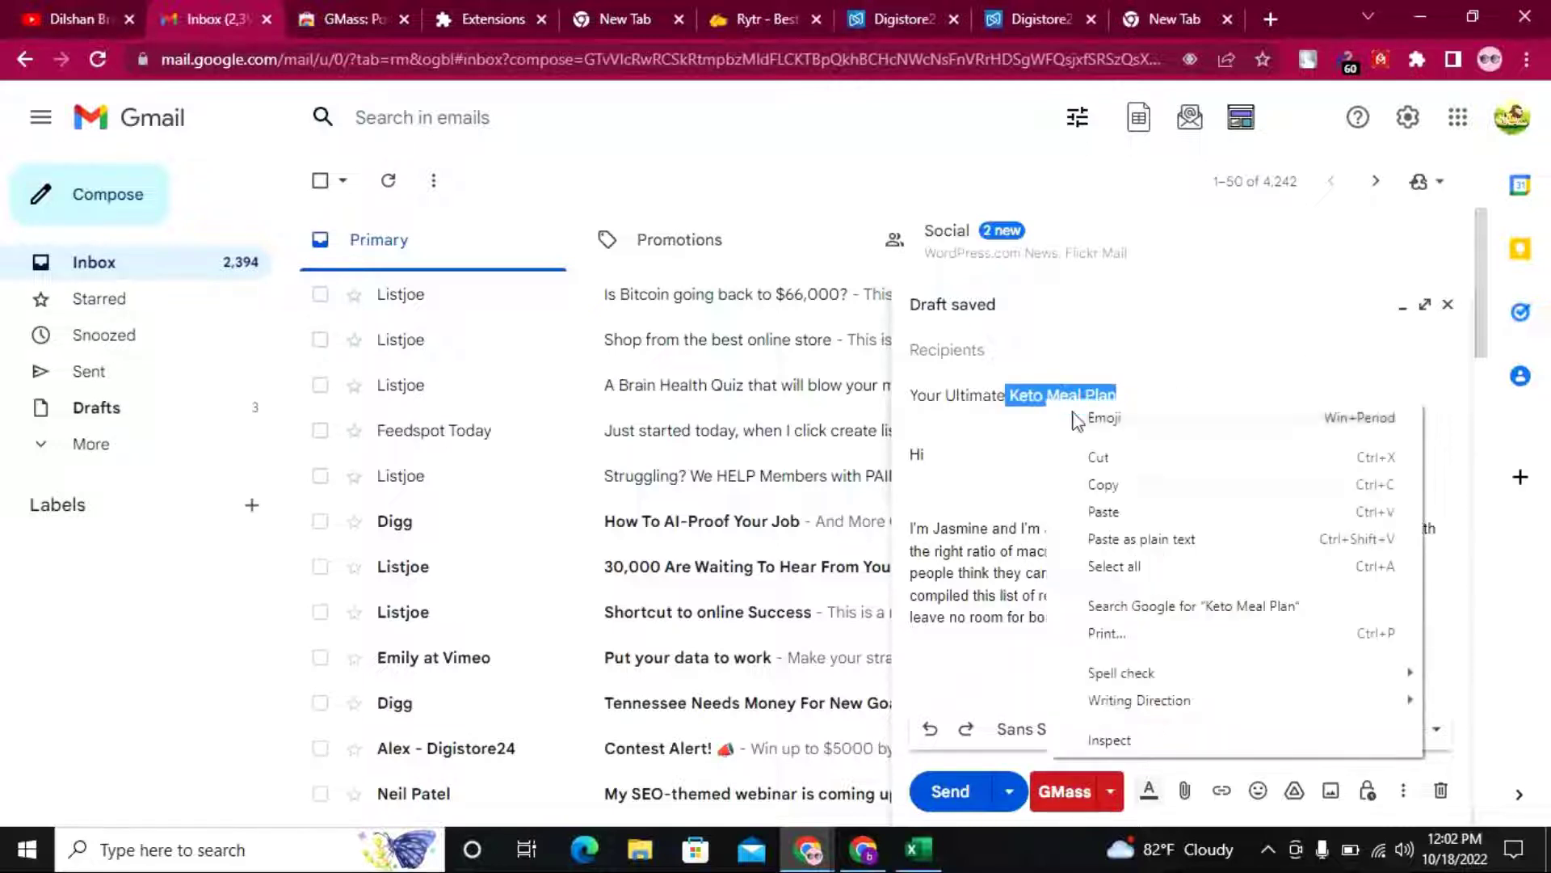
left_click(1097, 484)
Open a new browser tab and try to paste the copied phrase into the Google search
left_click(1270, 20)
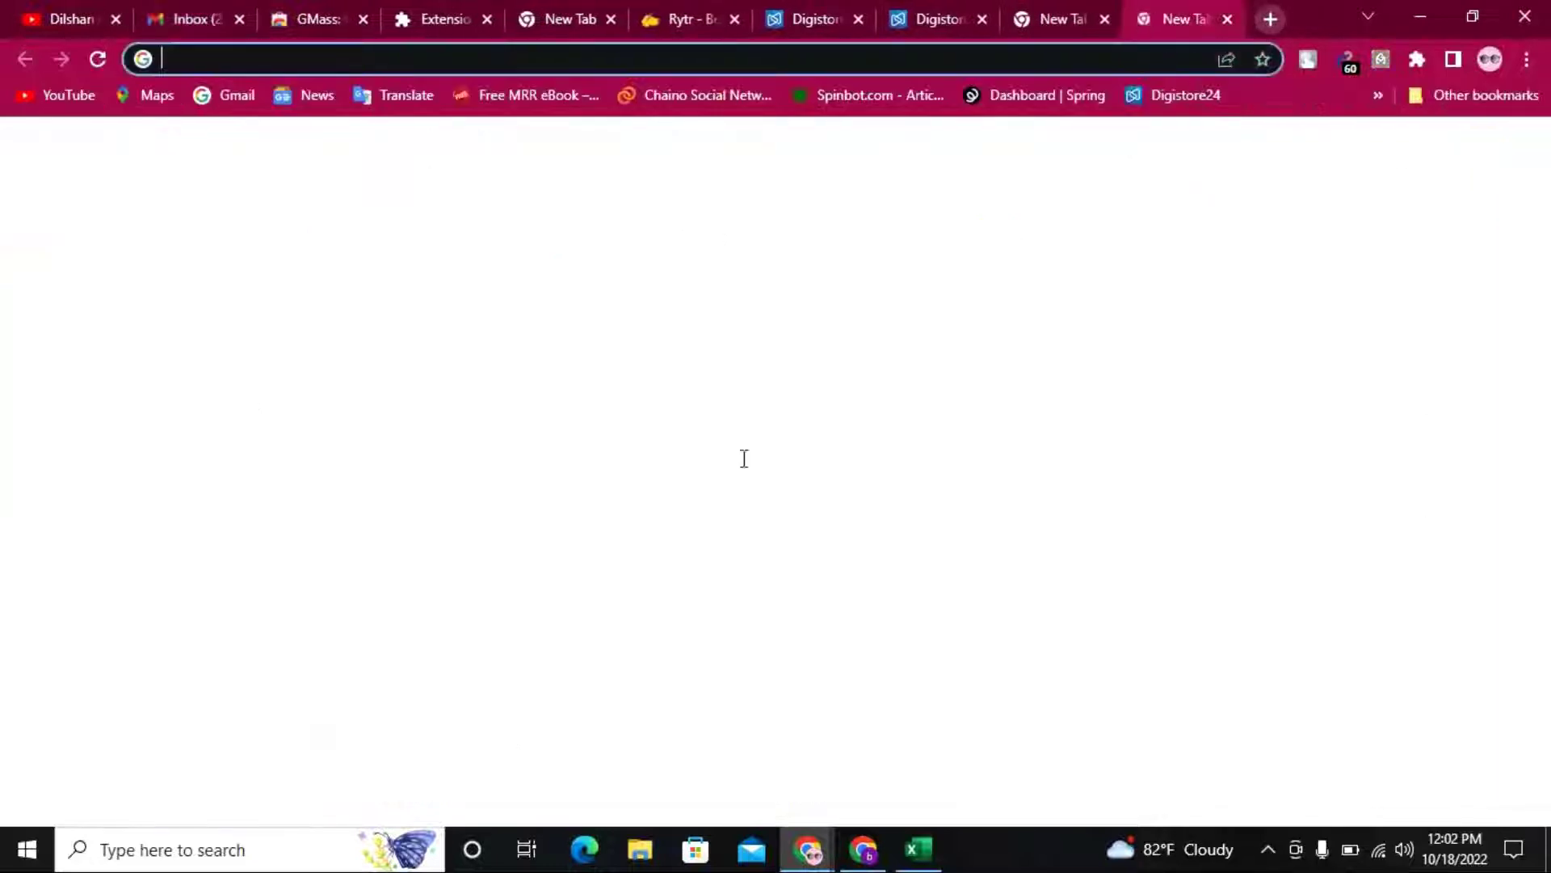
left_click(737, 464)
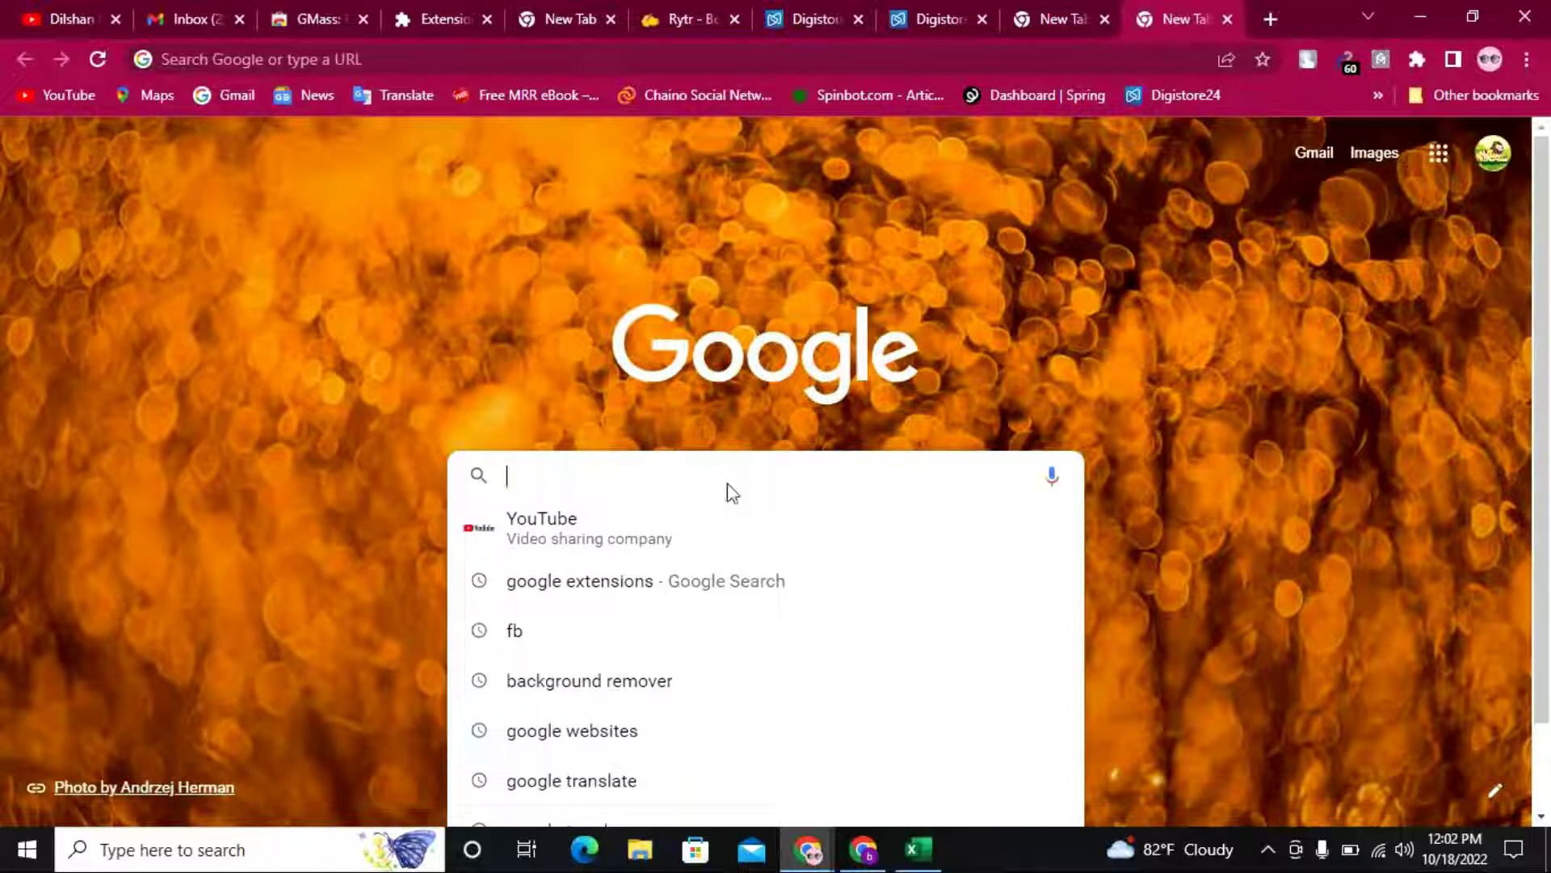
right_click(720, 485)
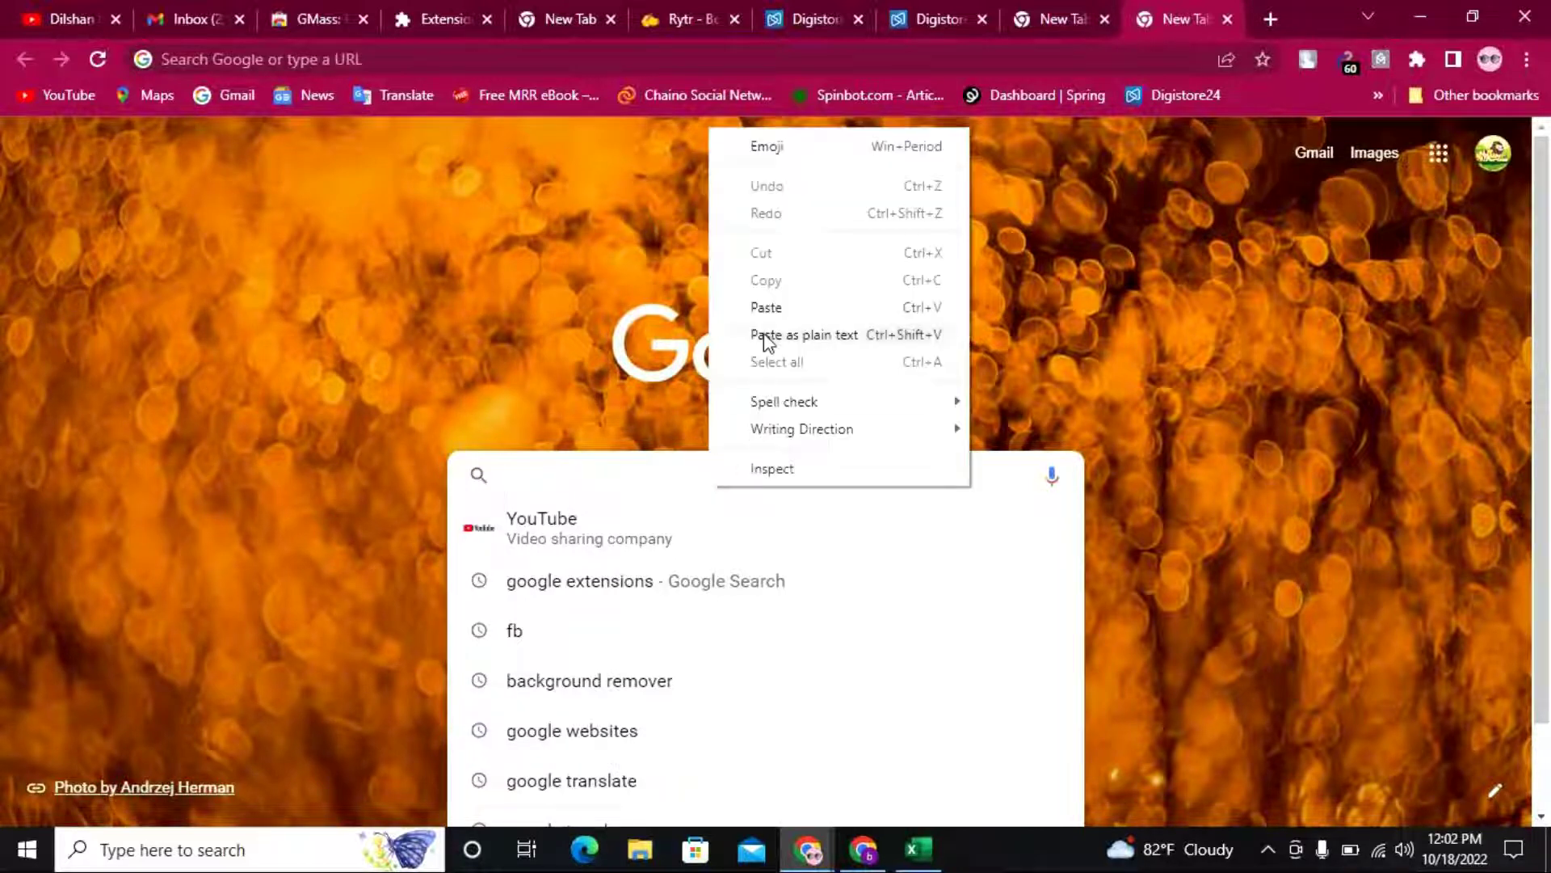
left_click(776, 306)
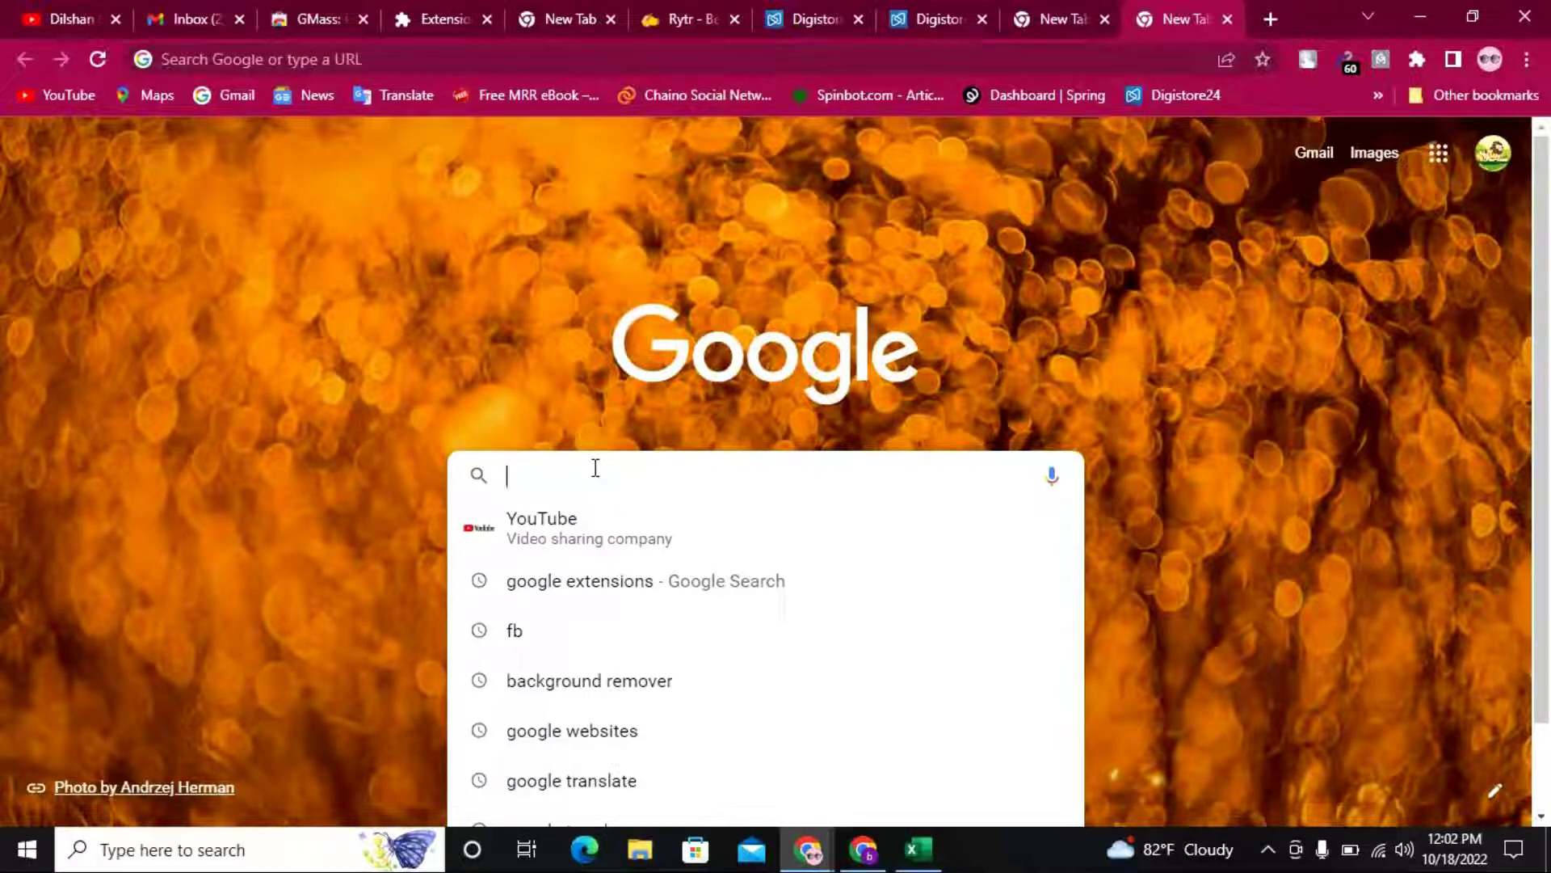
left_click(316, 354)
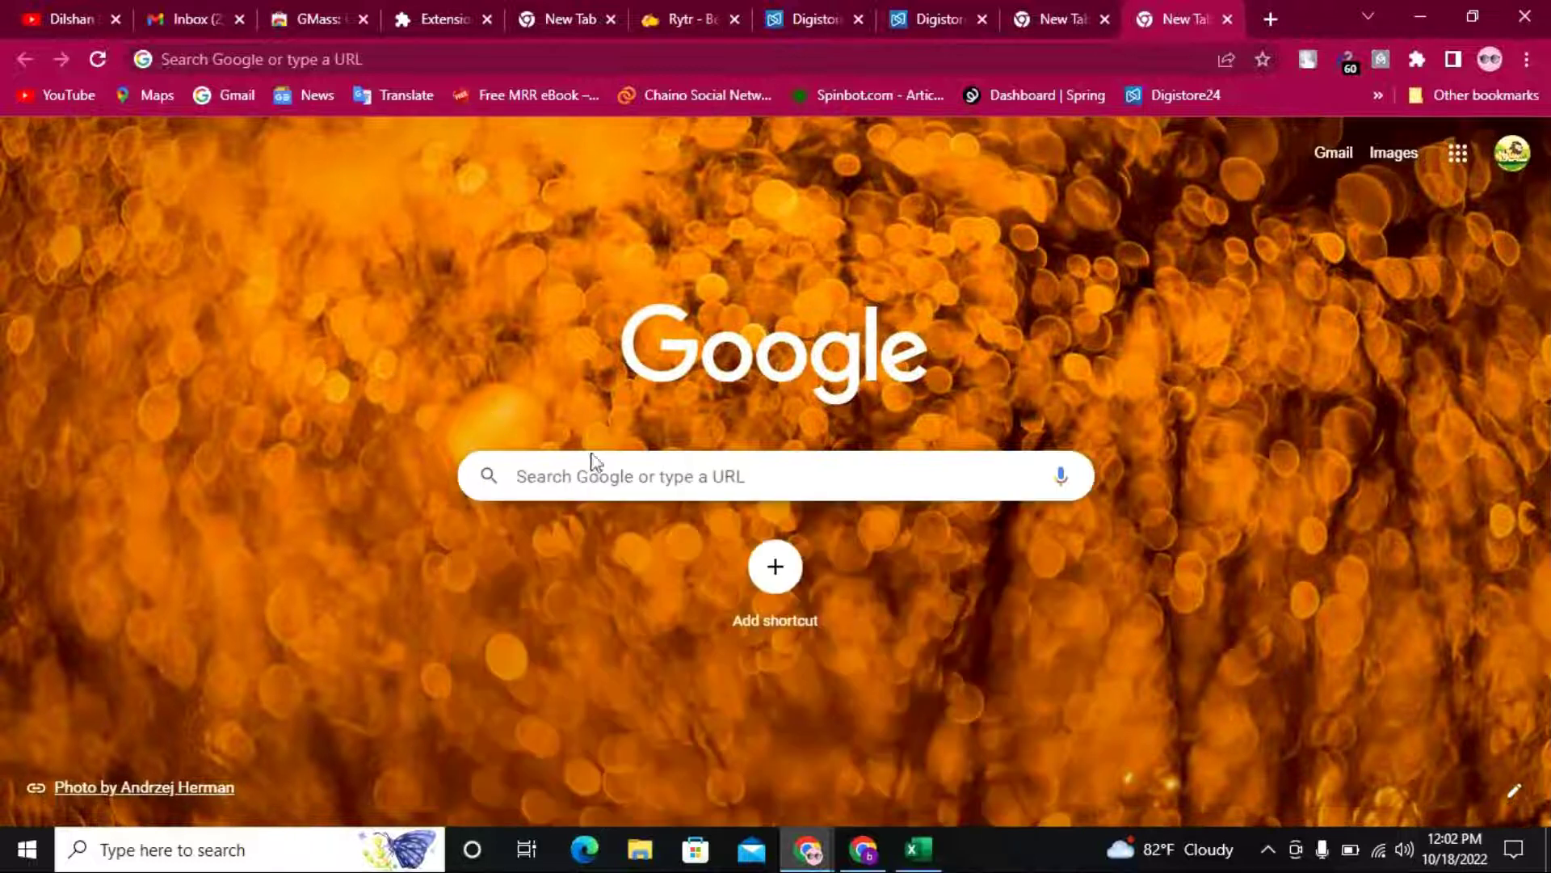
left_click(565, 487)
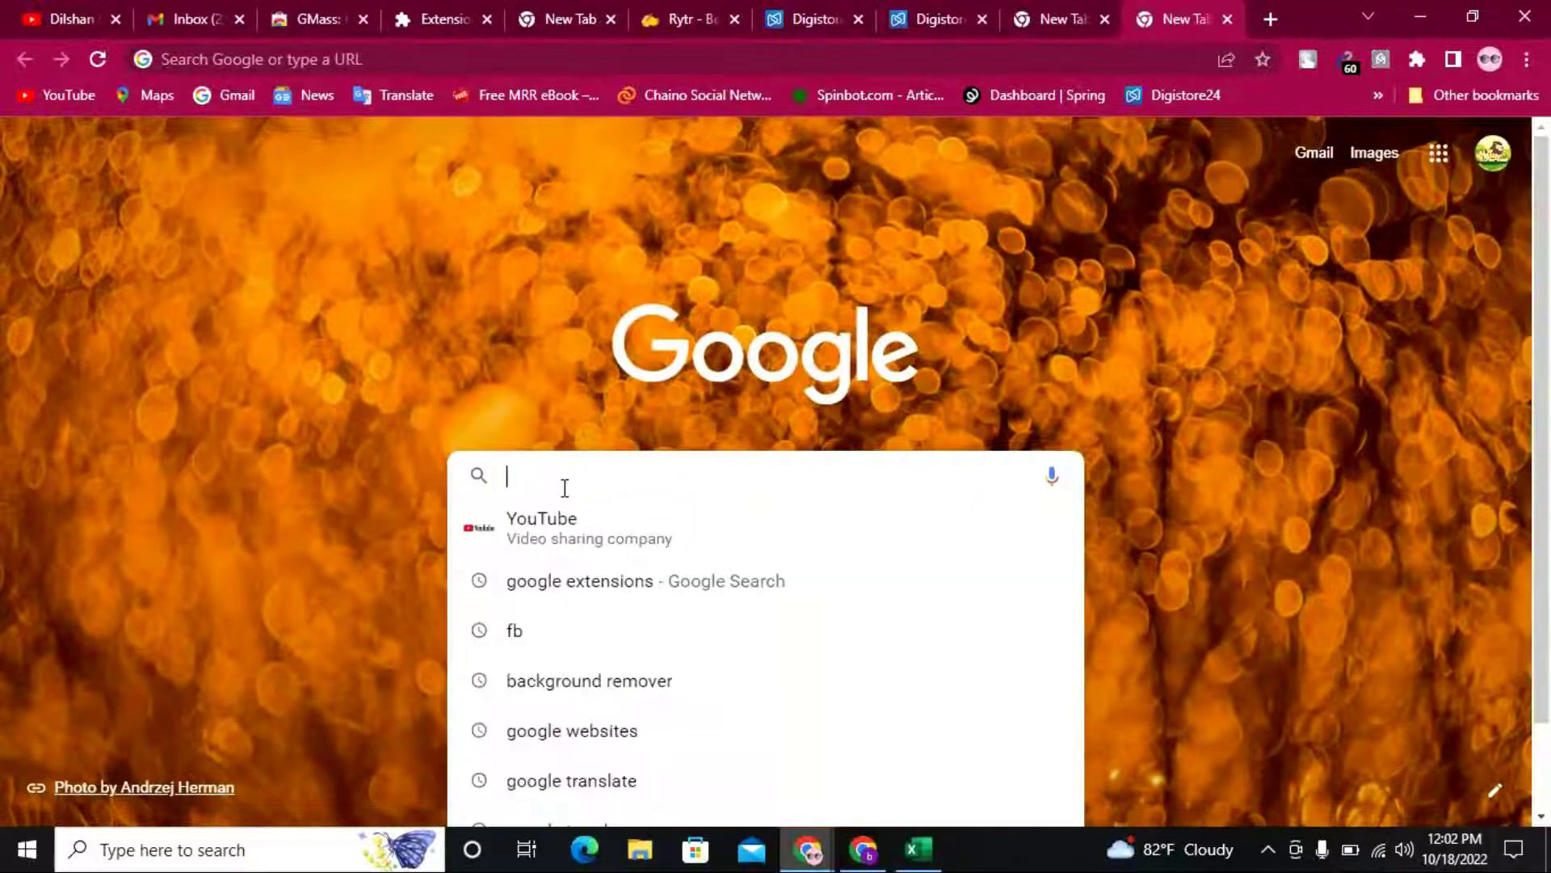
left_click(101, 60)
Search Google for "Keto Meal Plan" using the copied subject text
left_click(603, 471)
type("ke")
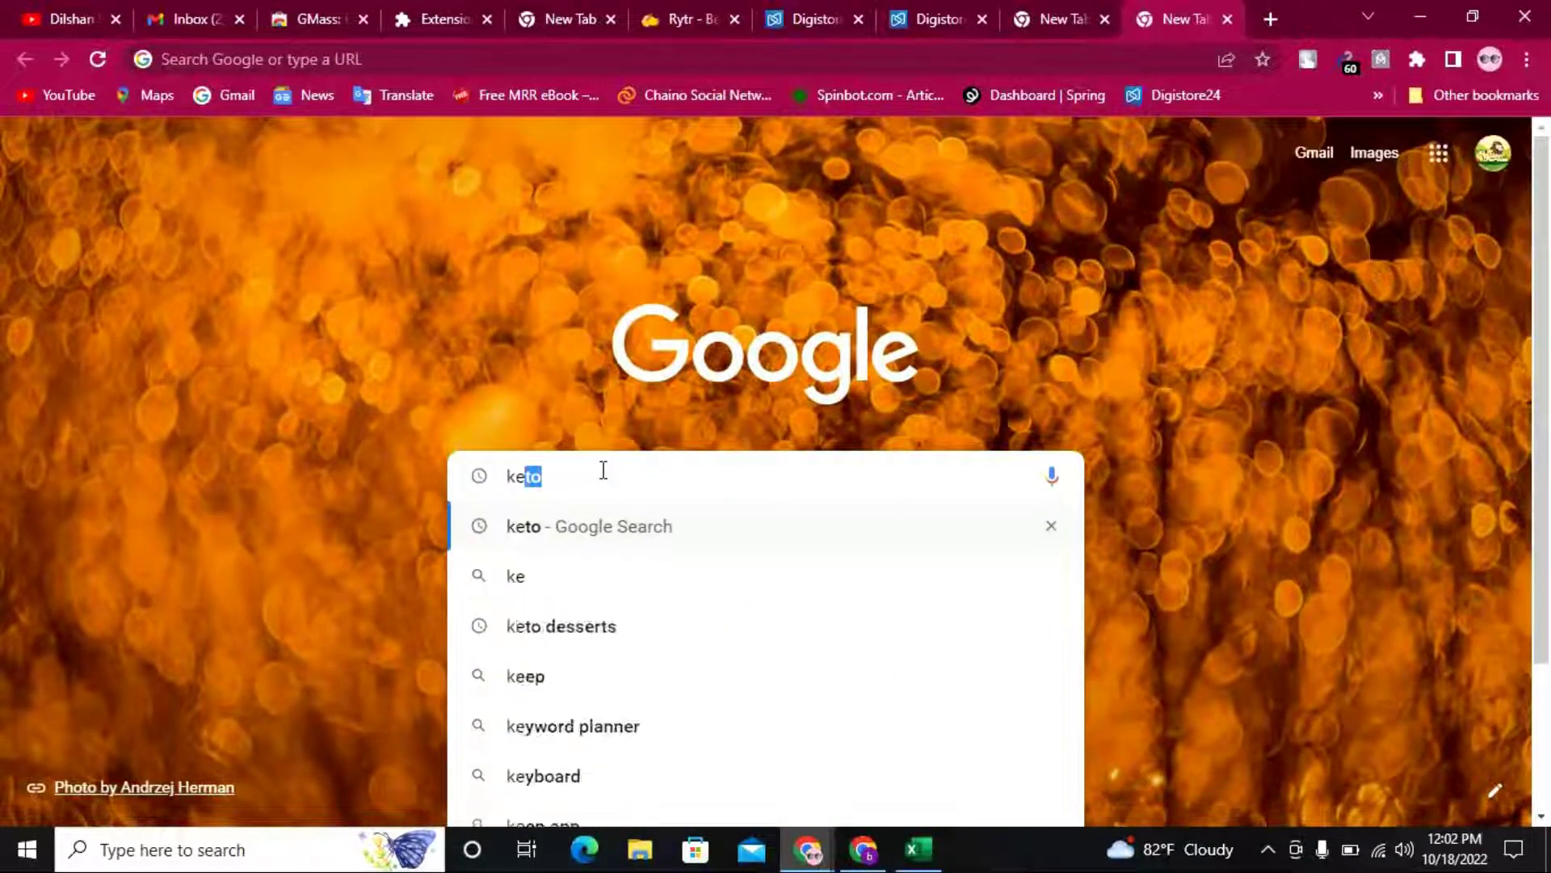
key("BackSpace")
key("BackSpace")
key("BackSpace")
key("ctrl+v")
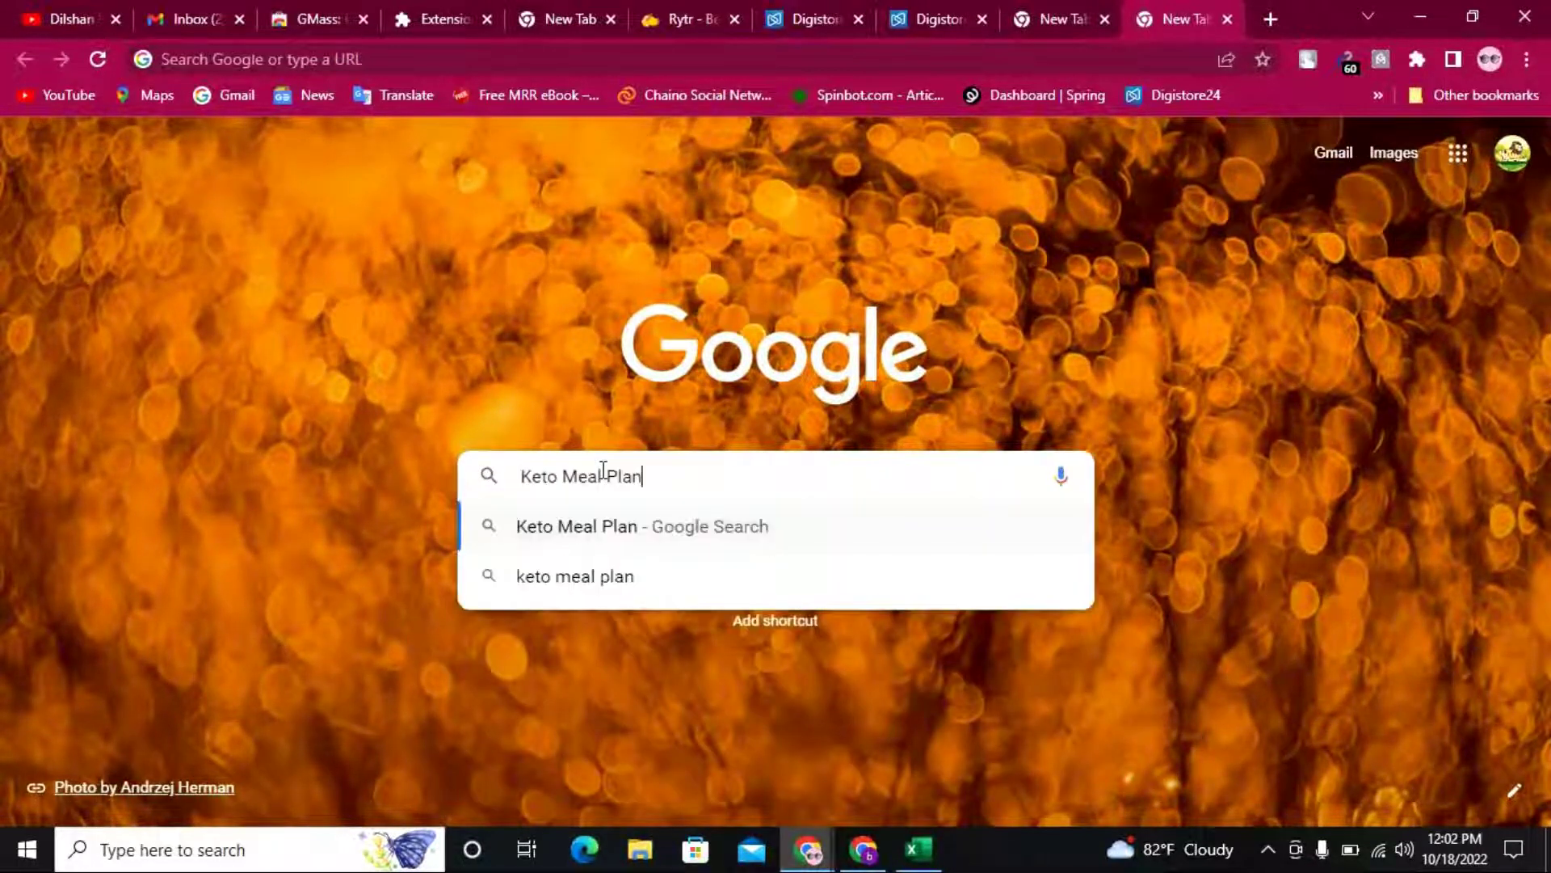
key("Return")
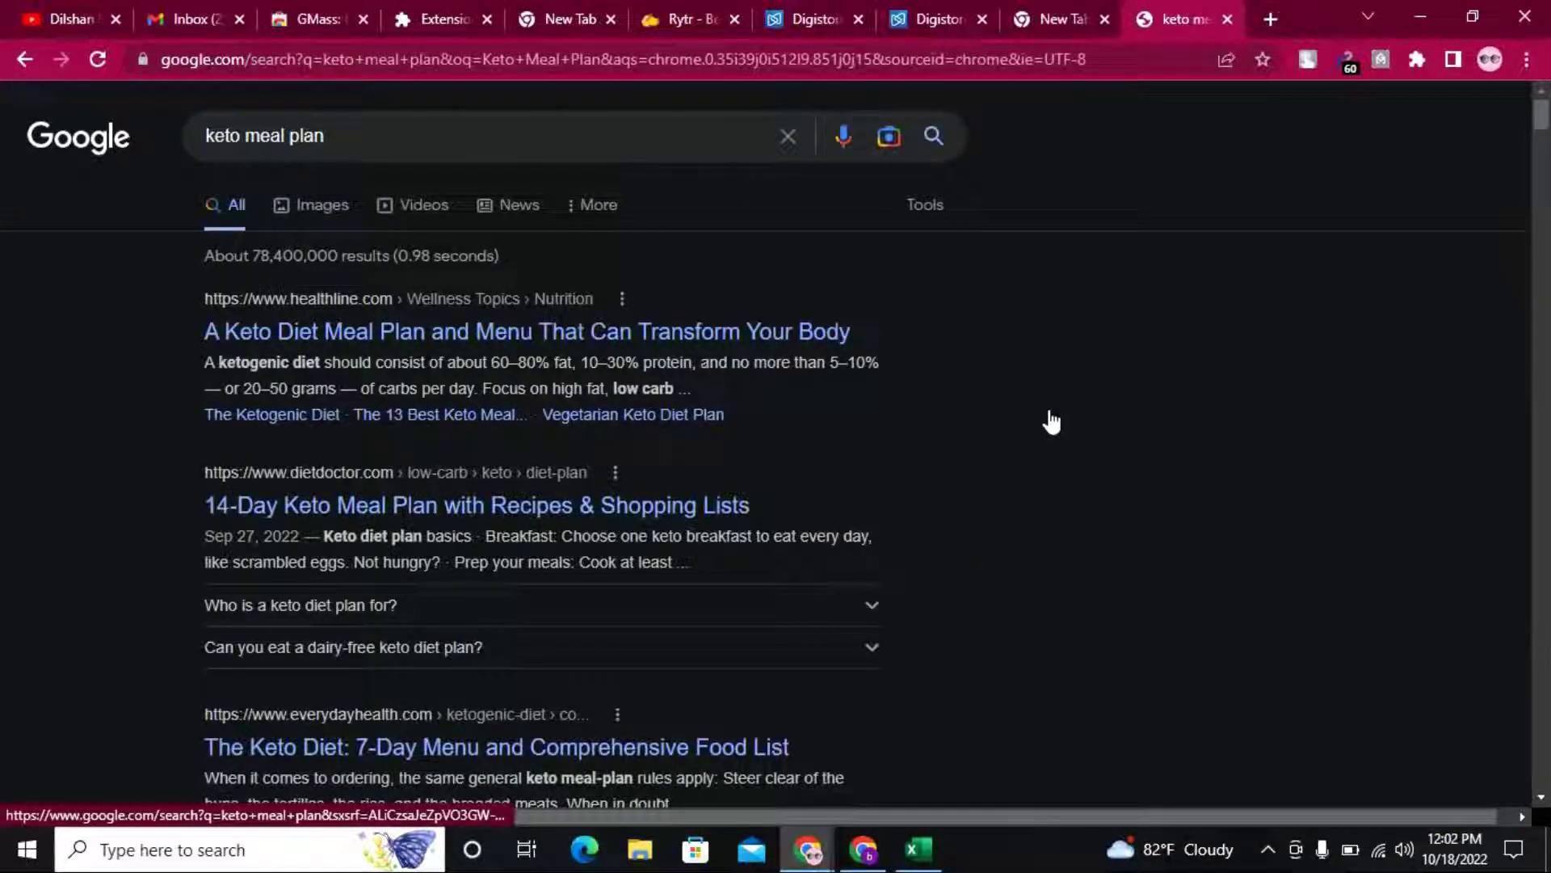
Switch to the image results and open the preview of the Wholesome Yum "Free Keto Meal Plan" picture
left_click(313, 207)
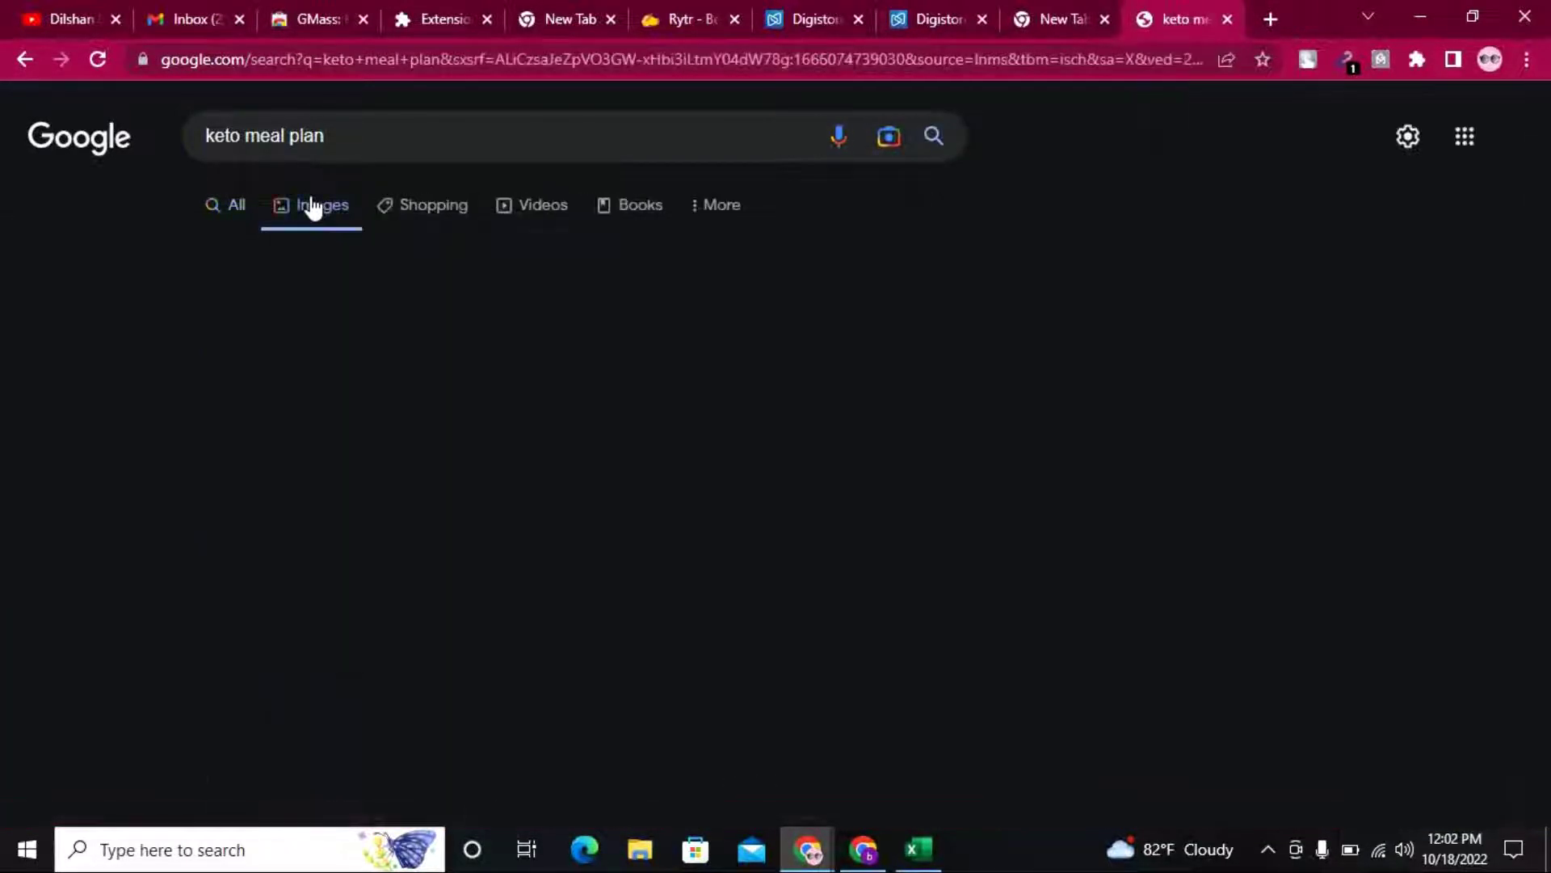
scroll(1066, 606, "down", 4)
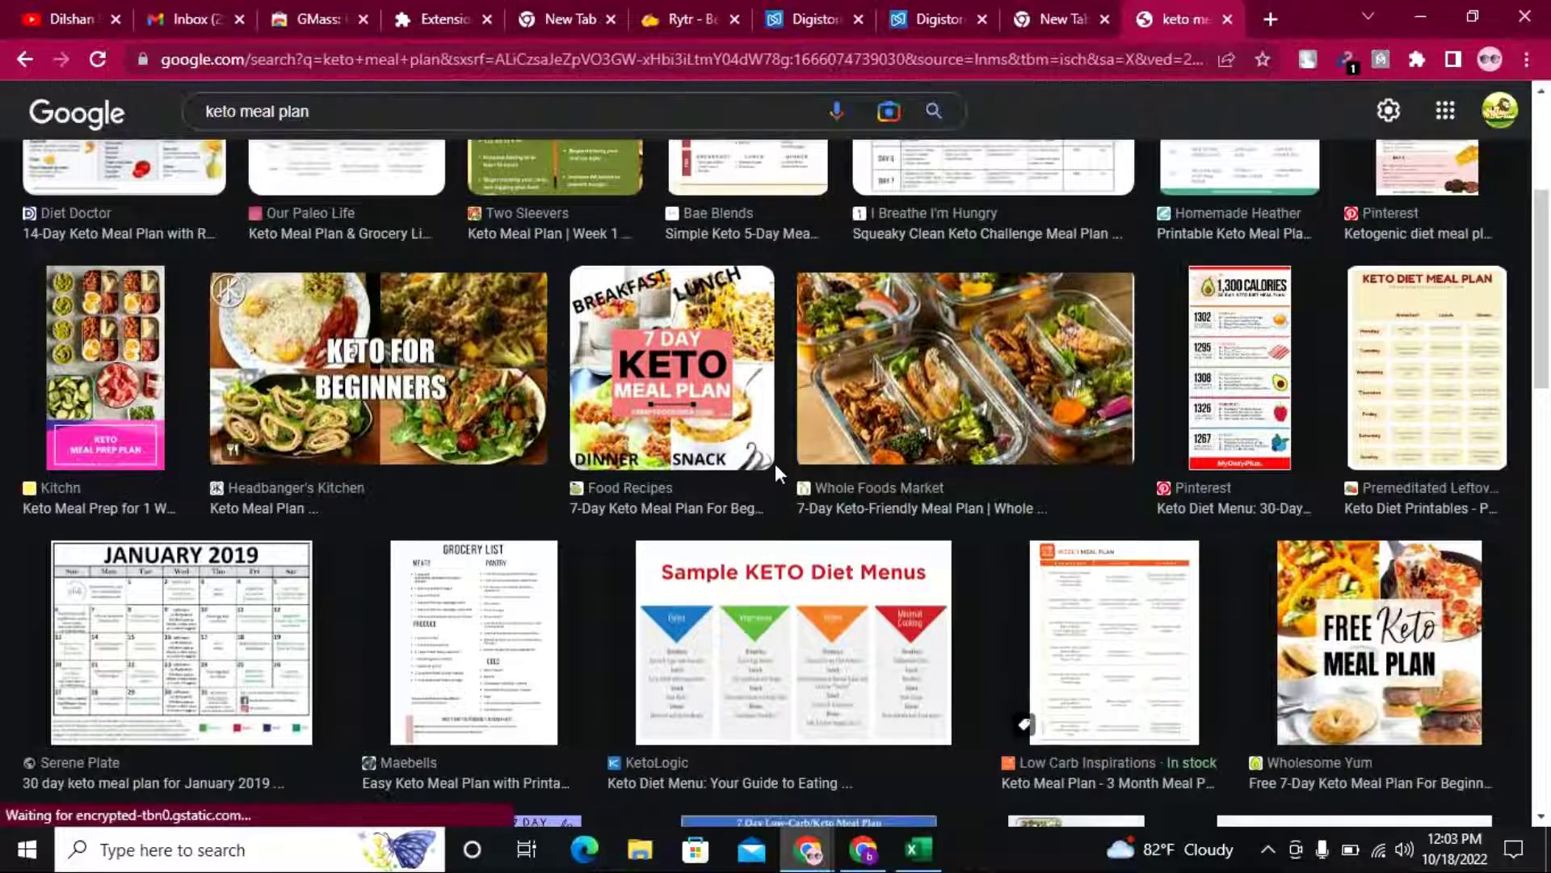
scroll(511, 441, "down", 4)
scroll(511, 440, "down", 8)
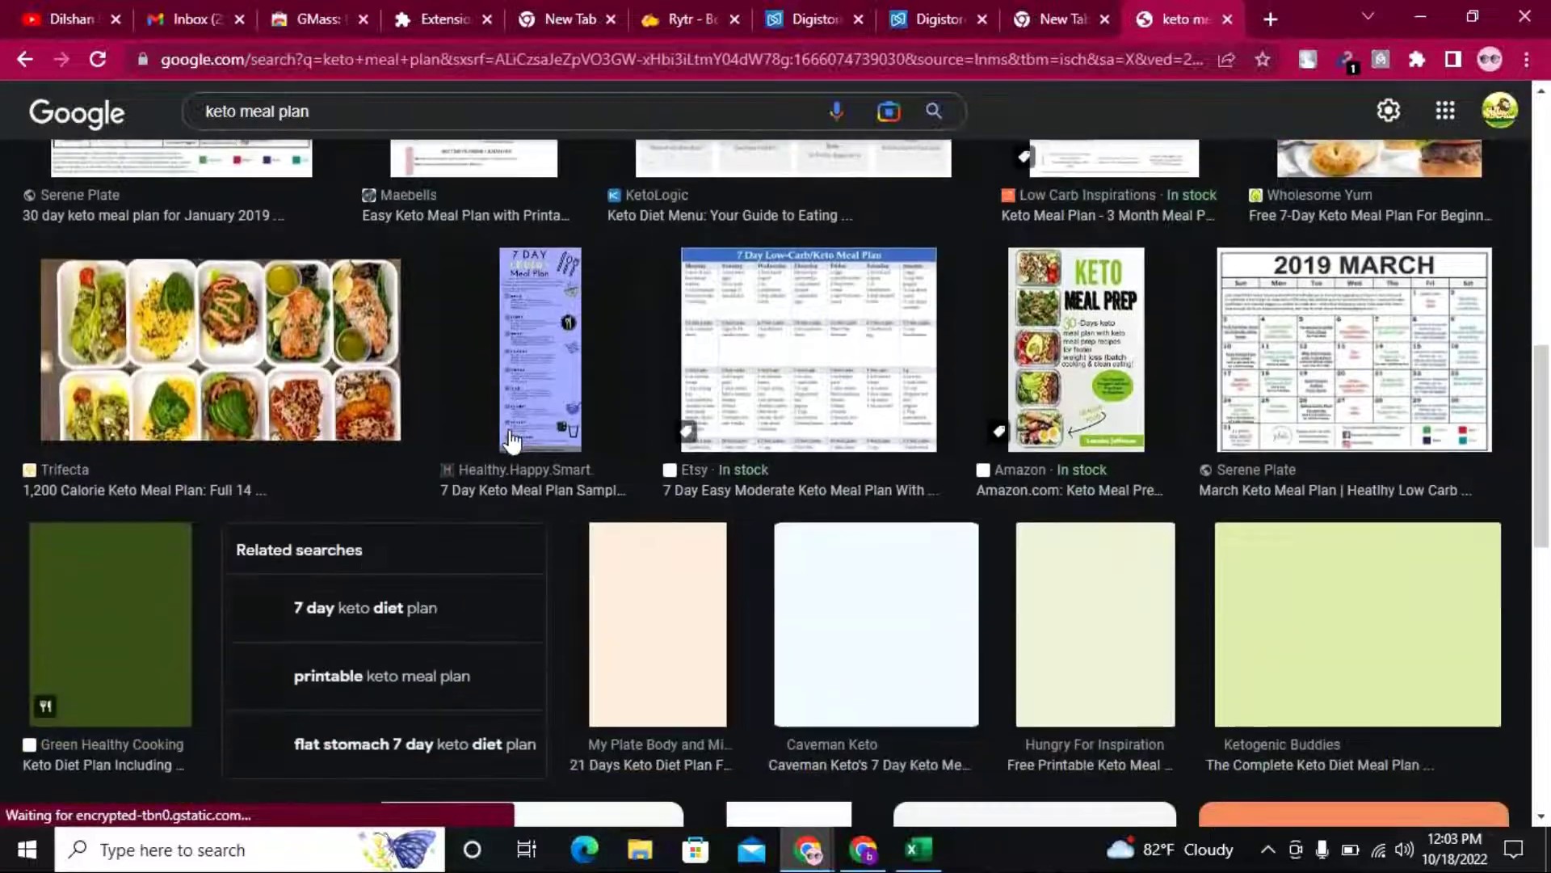
scroll(509, 443, "up", 10)
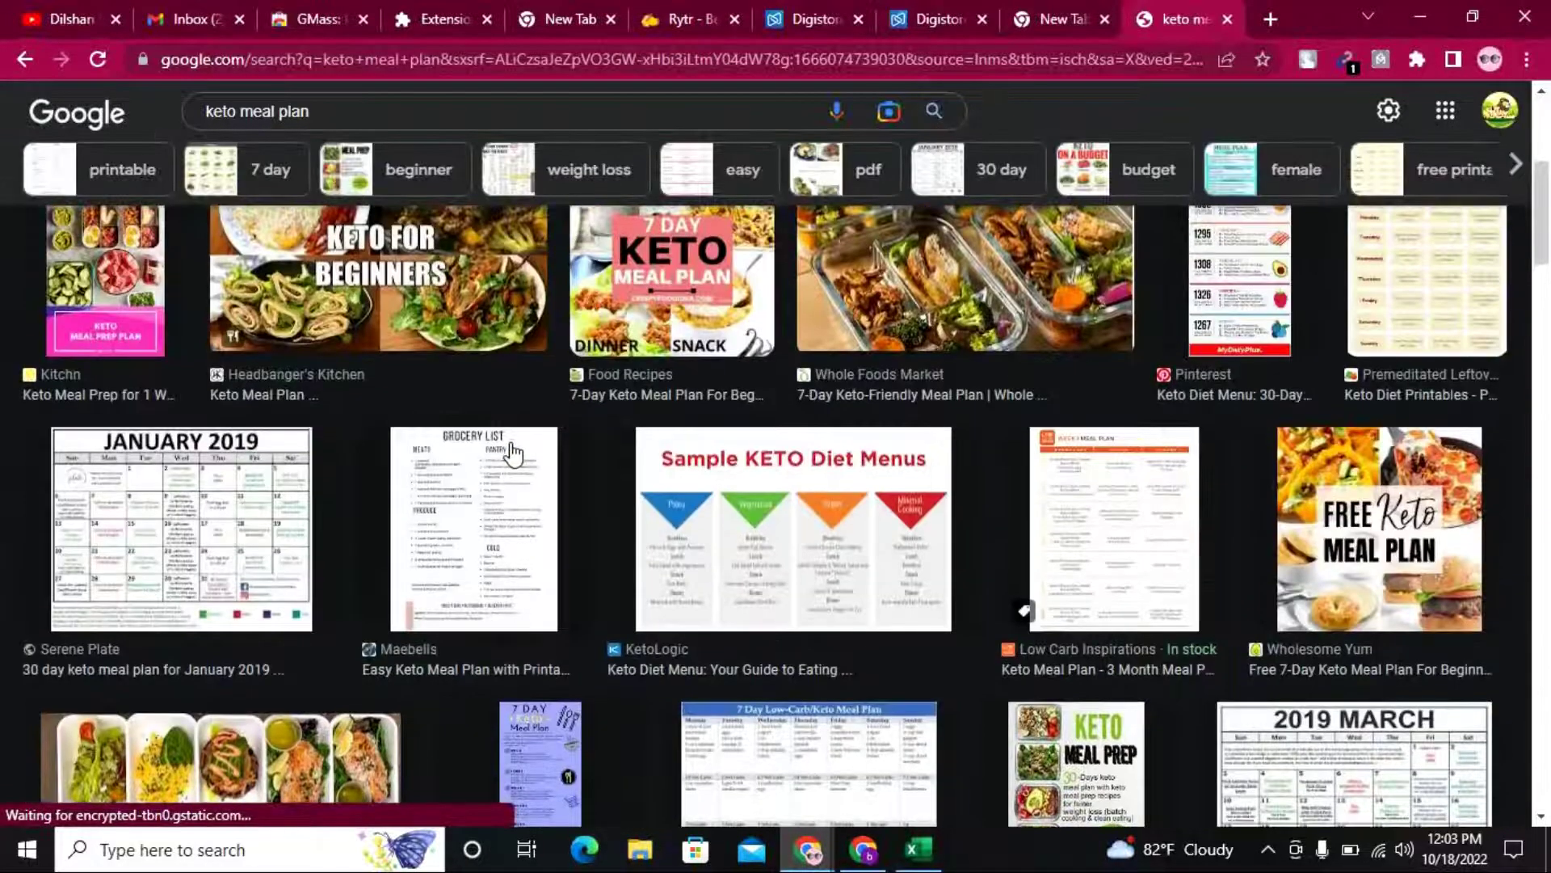
left_click(1394, 558)
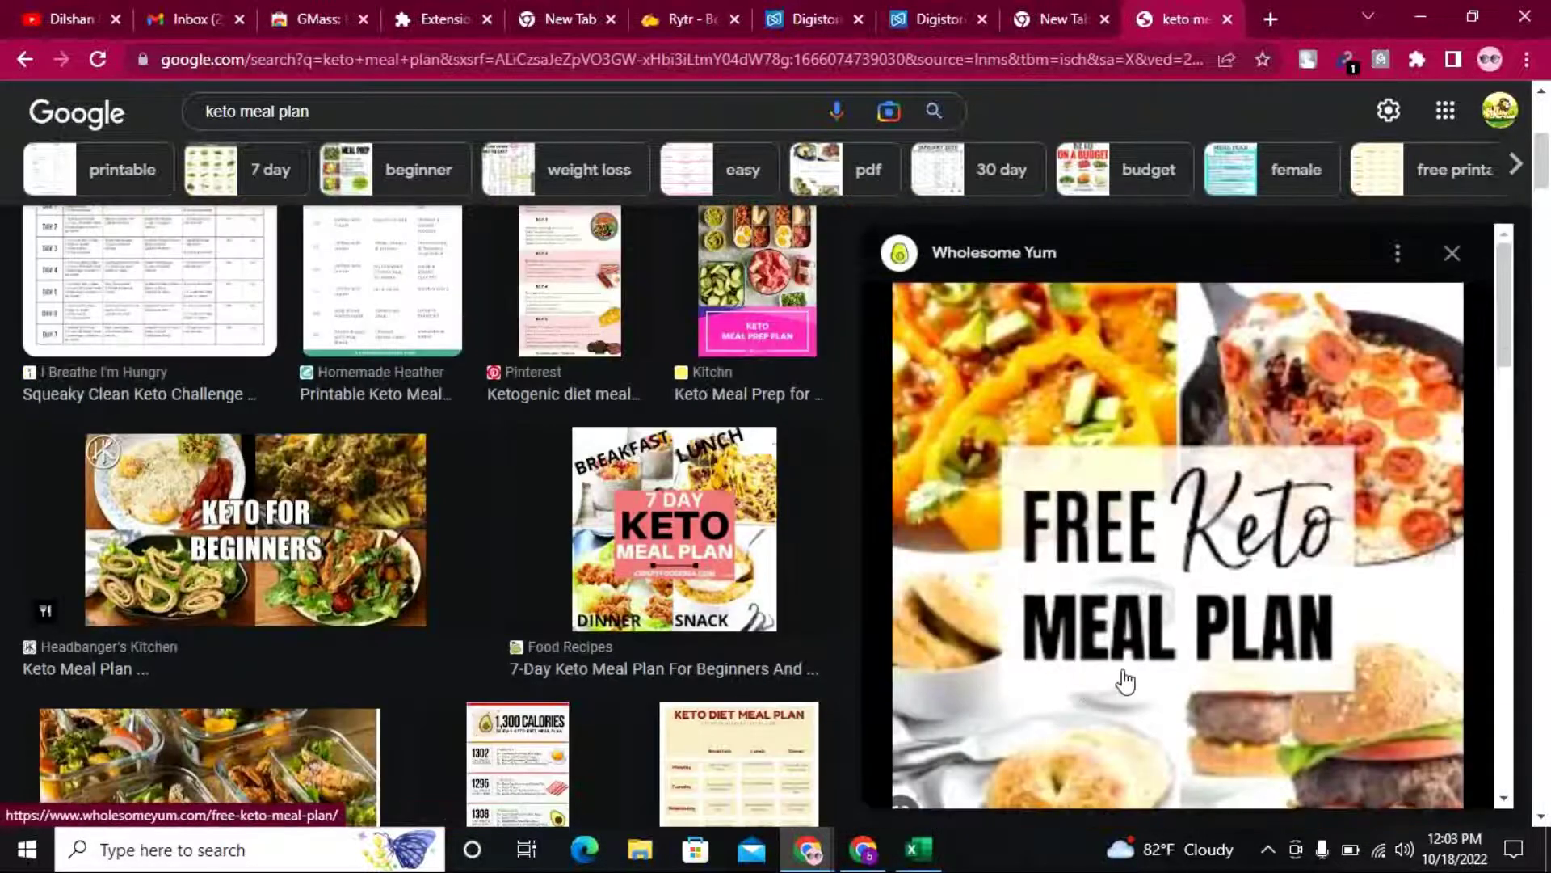
scroll(1124, 681, "down", 4)
scroll(1123, 669, "up", 2)
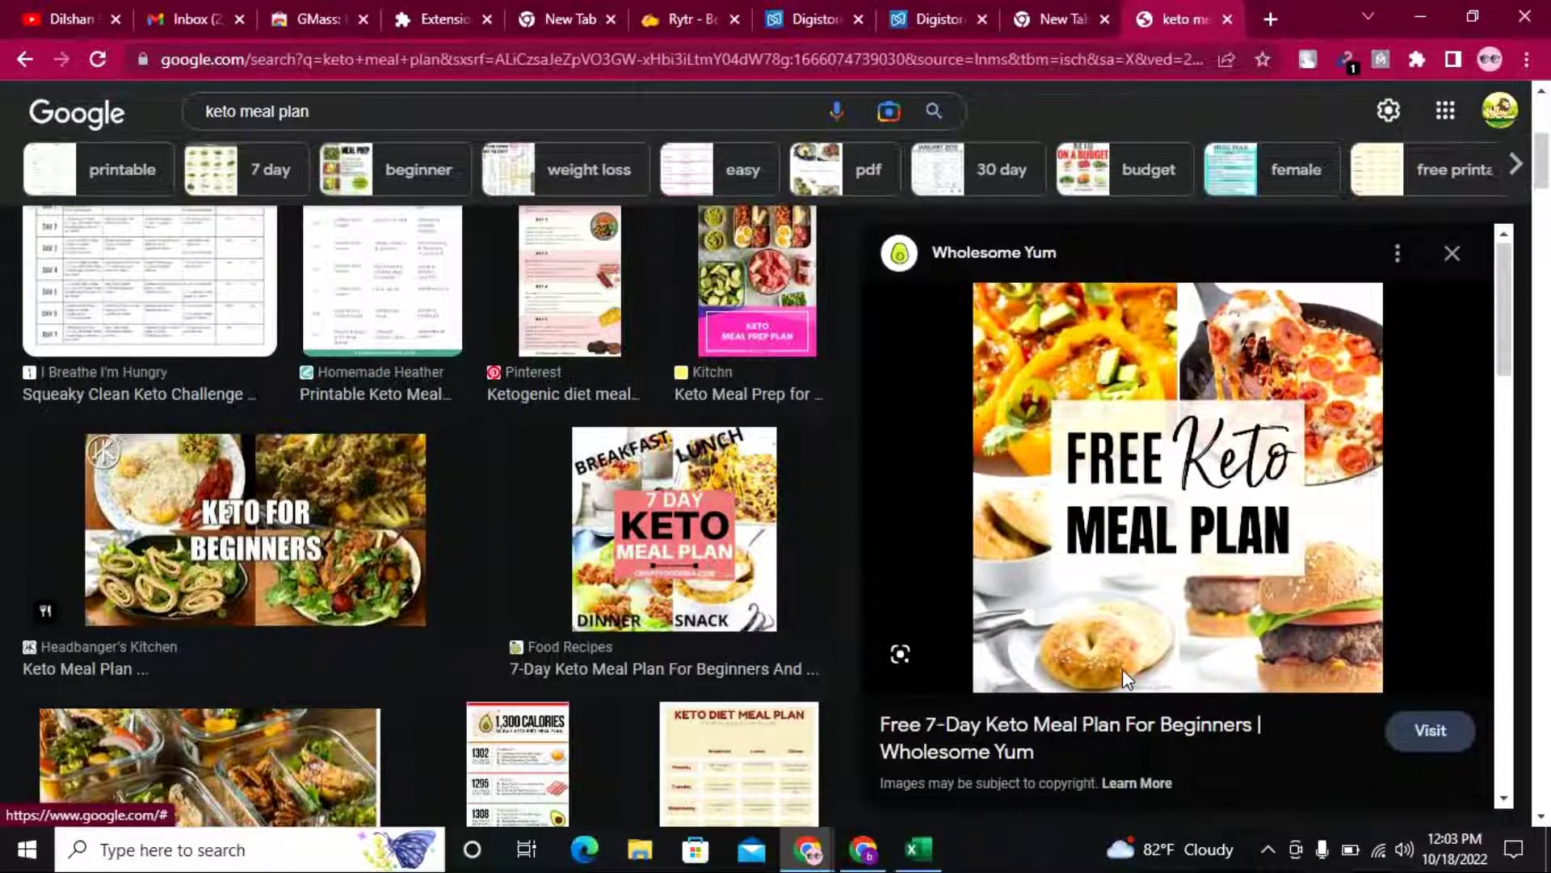
Reduce the browser window to expose the desktop and try to save the "Free Keto Meal Plan" image there
left_click(1496, 13)
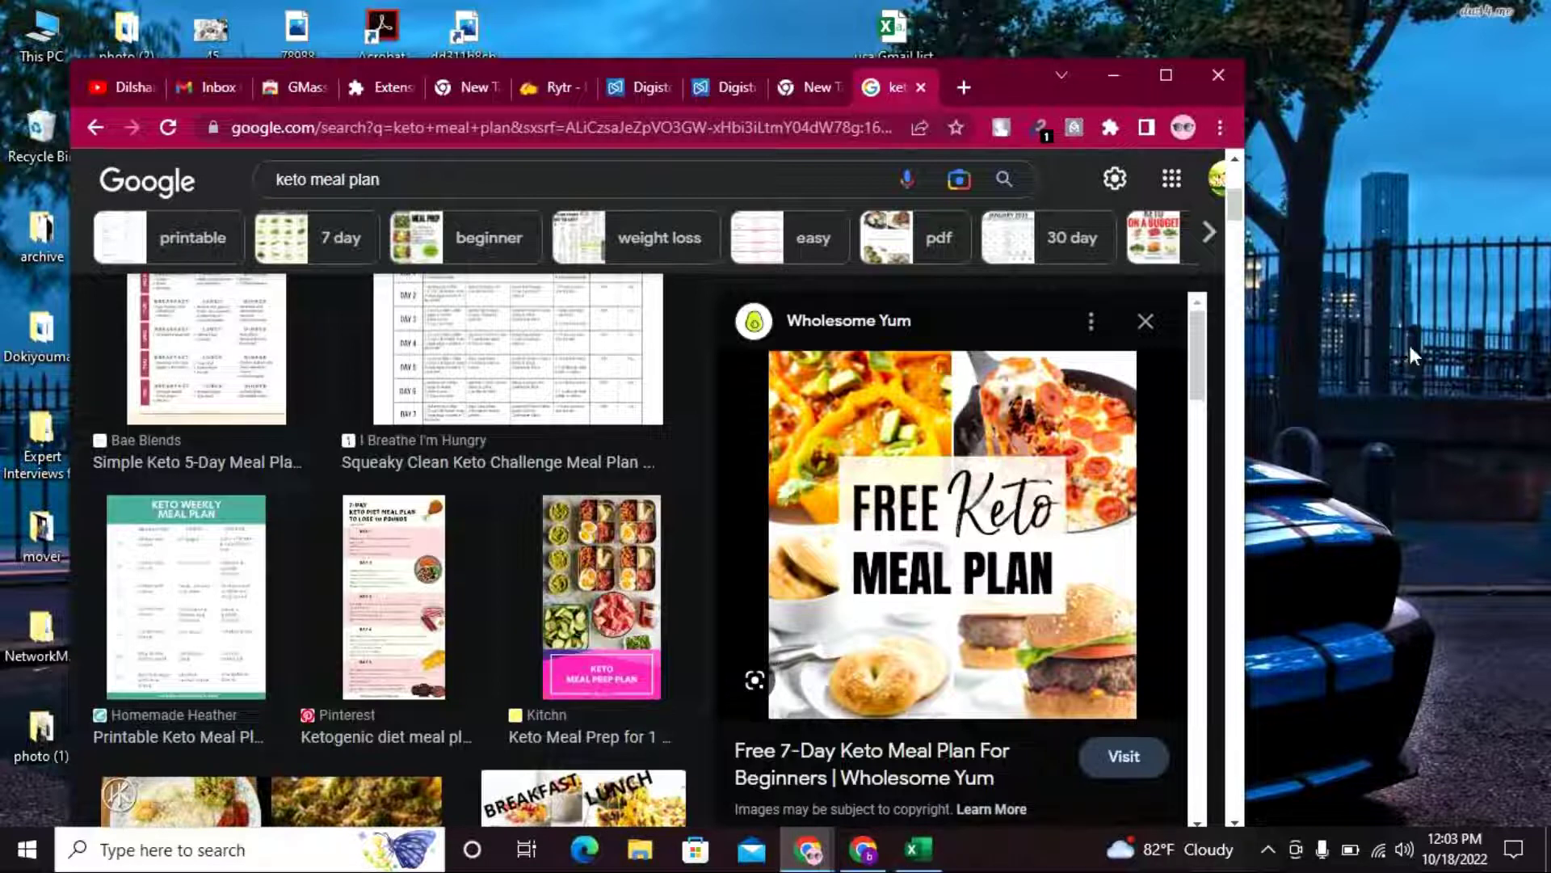
right_click(1341, 247)
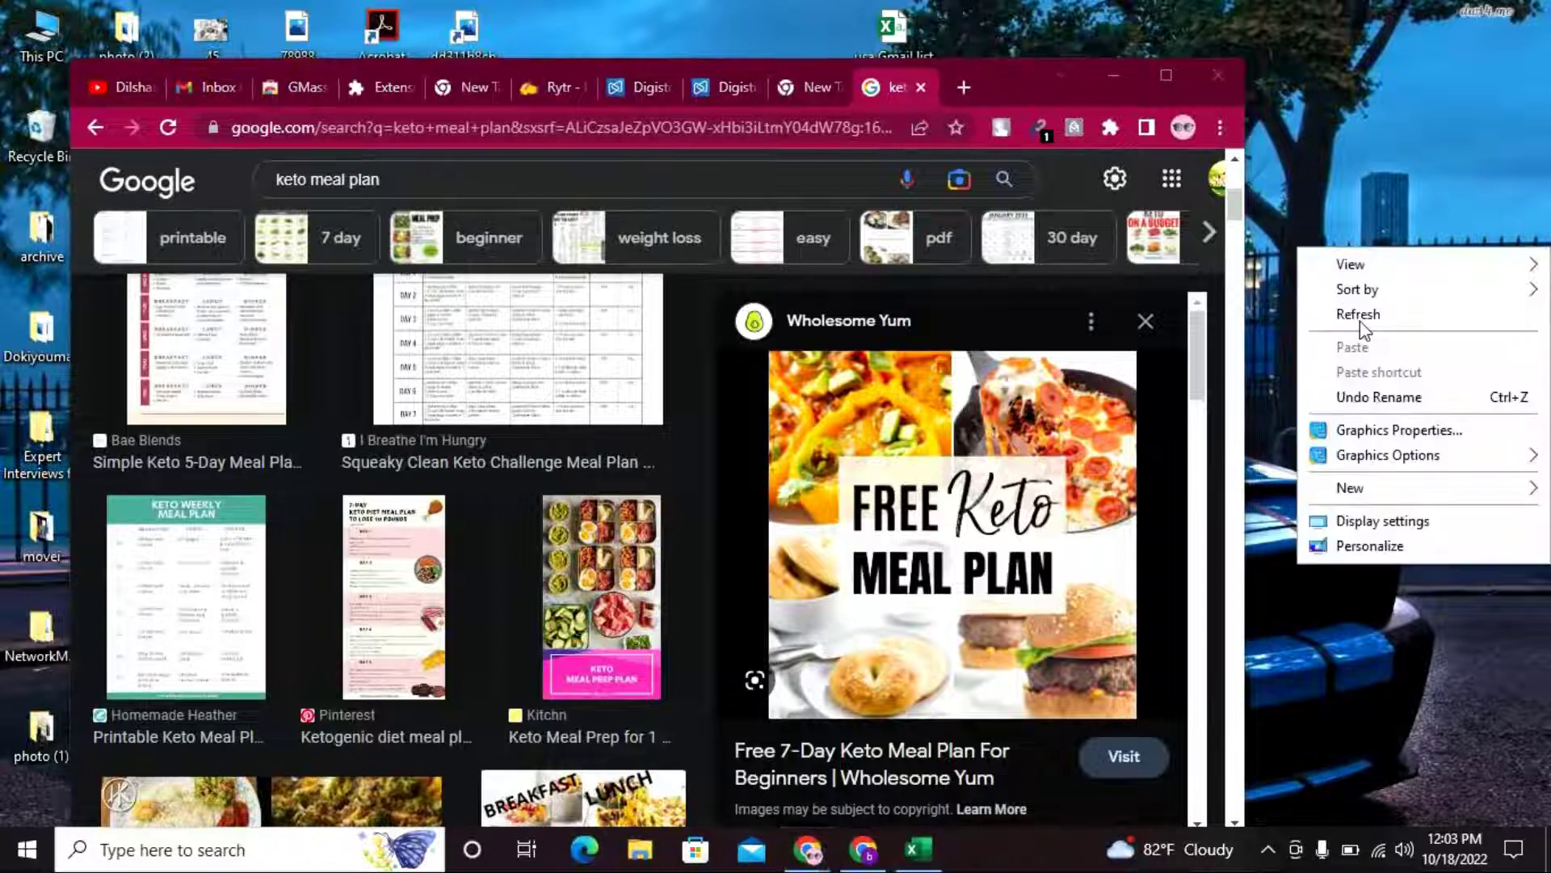
left_click(1360, 315)
right_click(1343, 244)
left_click(1373, 309)
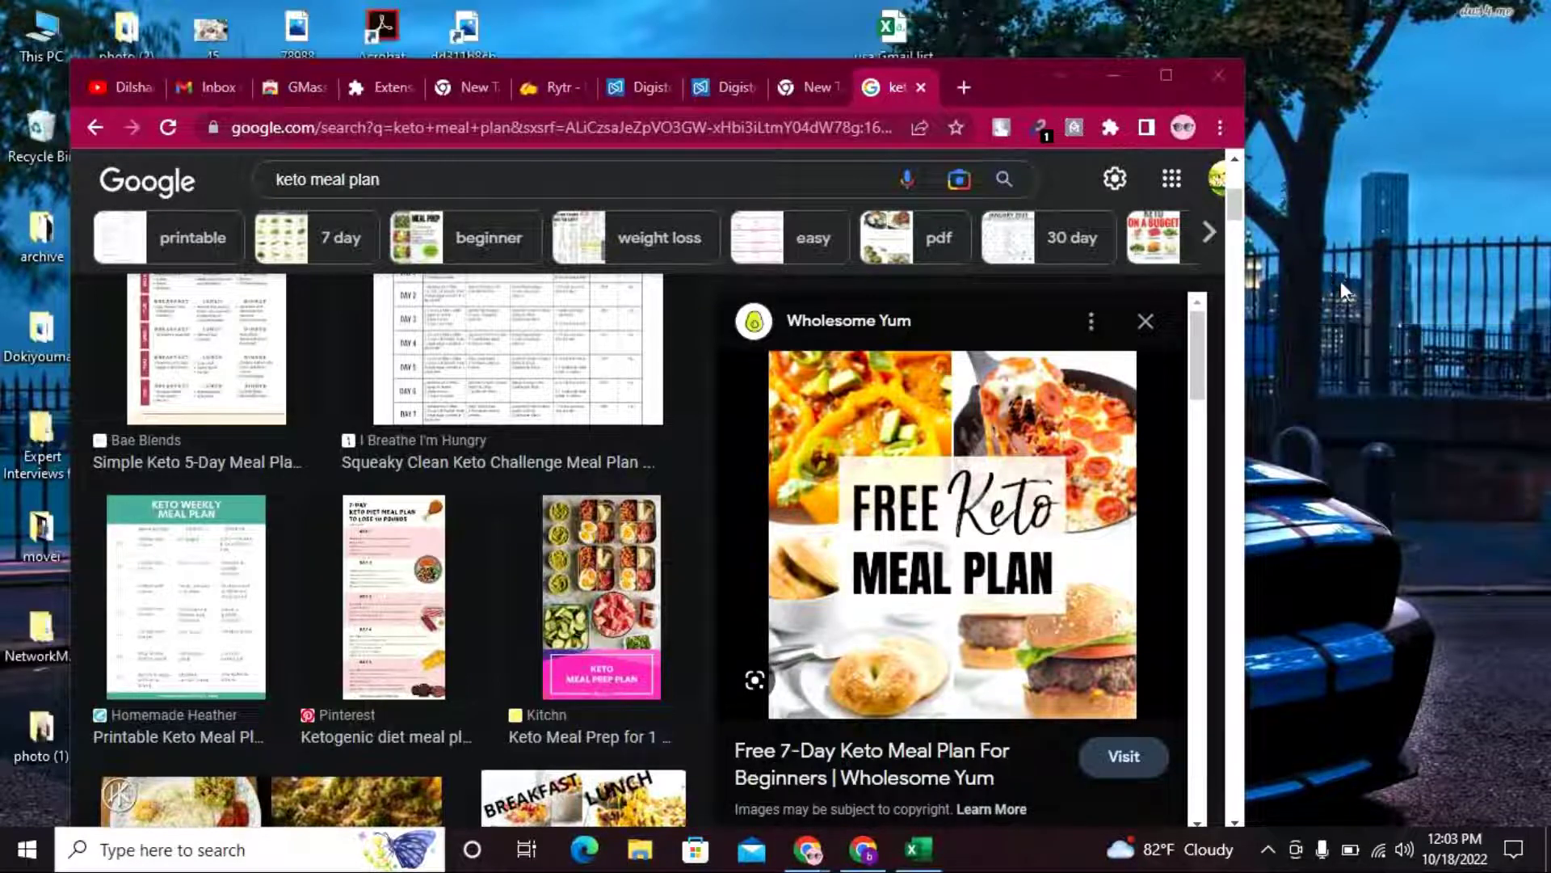
right_click(1340, 276)
left_click(1390, 346)
right_click(1341, 275)
left_click(1357, 336)
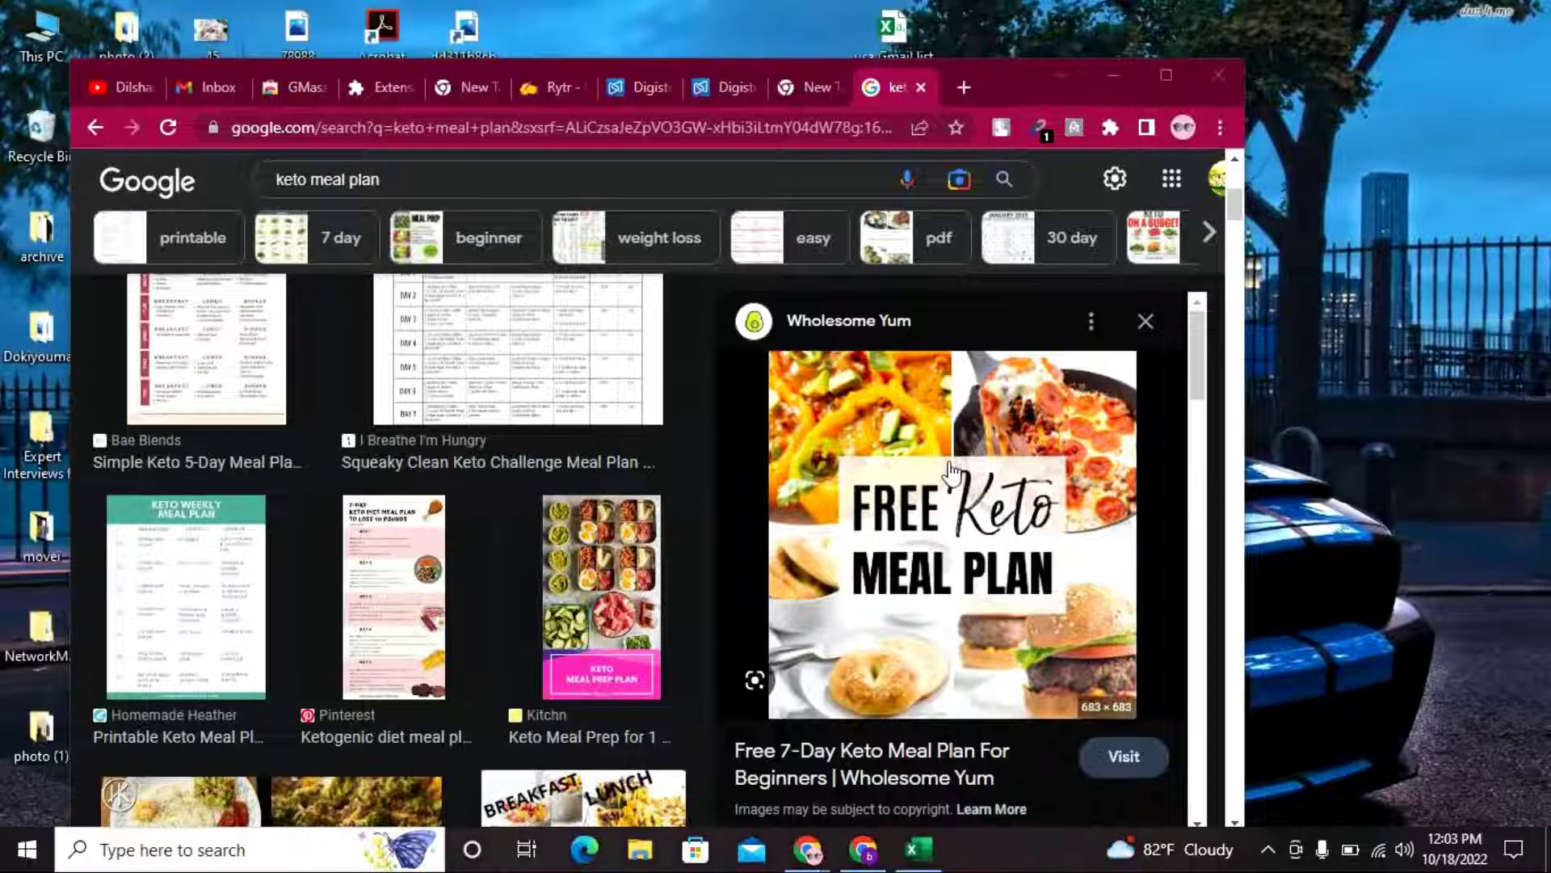
left_click_drag(967, 469, 1385, 361)
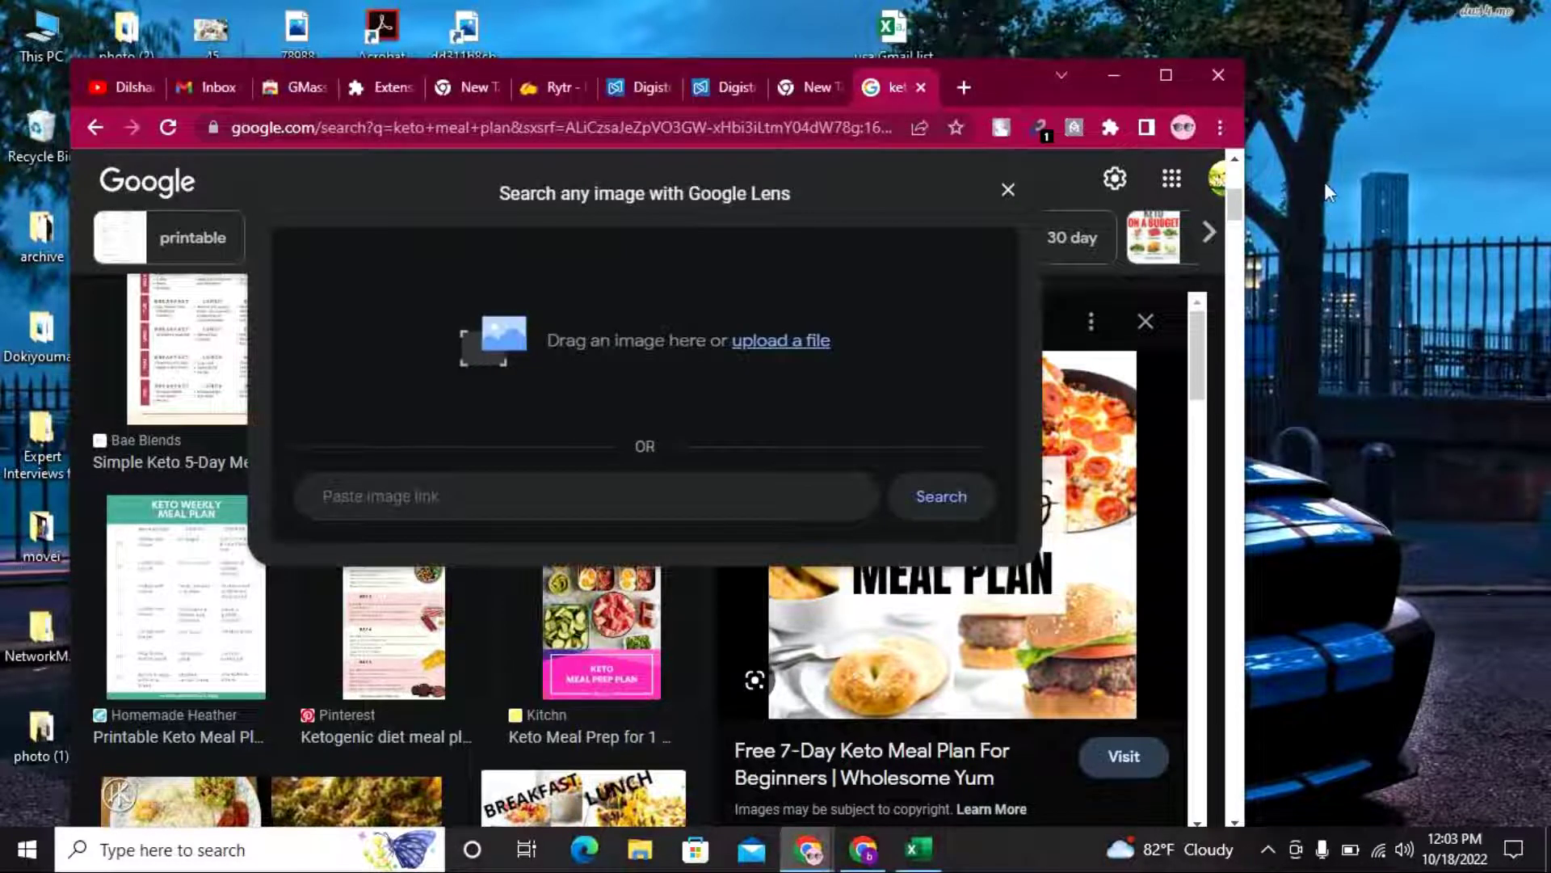
left_click(1390, 325)
right_click(1374, 263)
left_click(1374, 322)
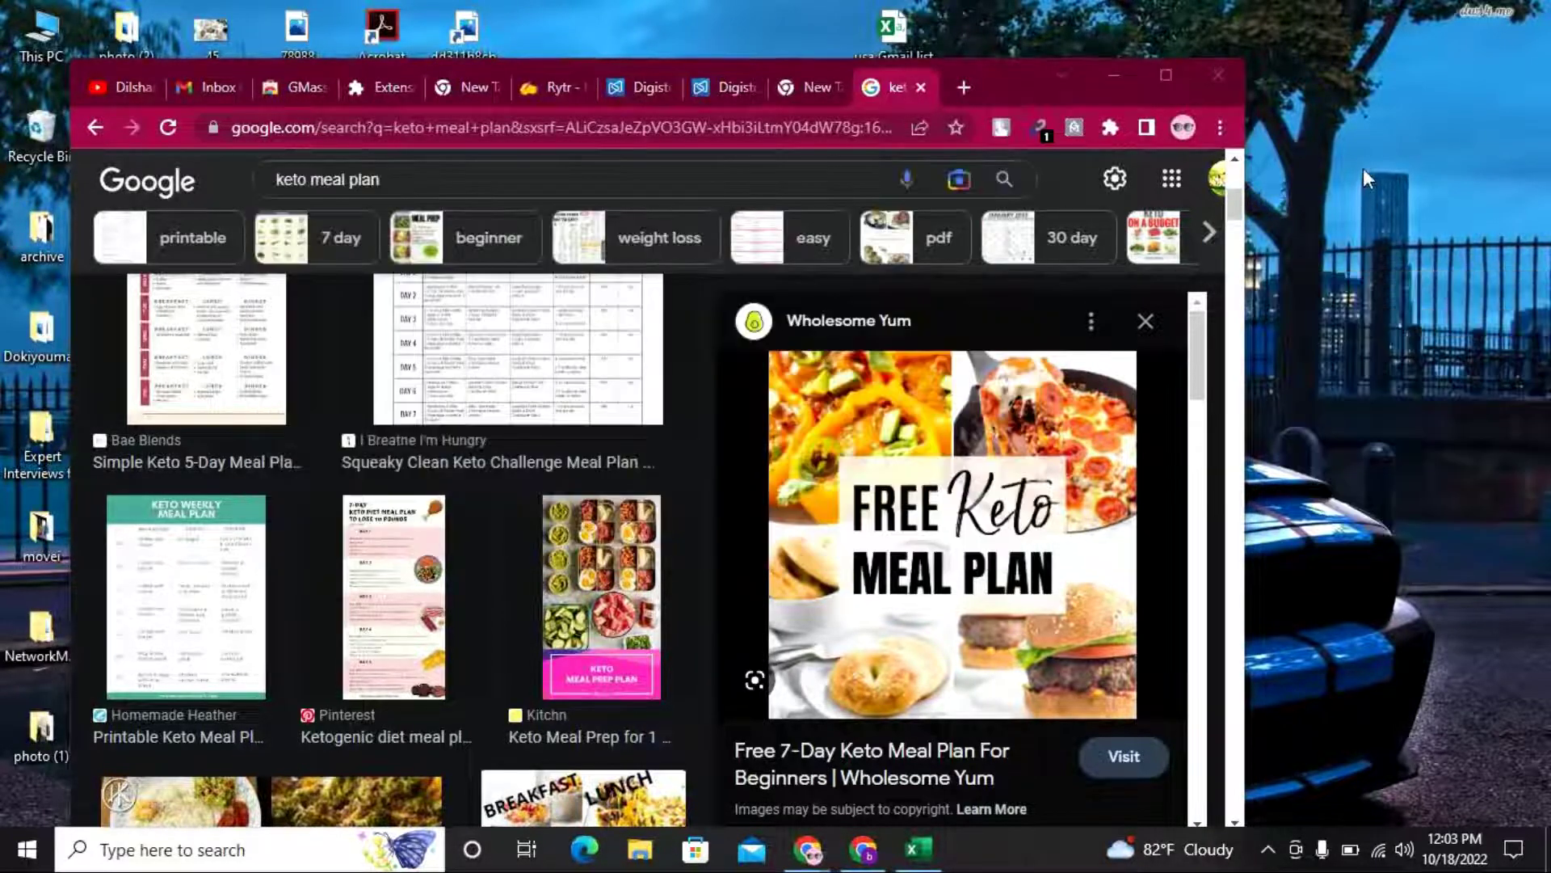
right_click(1364, 168)
left_click(1399, 237)
right_click(1355, 184)
left_click(1410, 250)
left_click(1172, 72)
left_click(1426, 12)
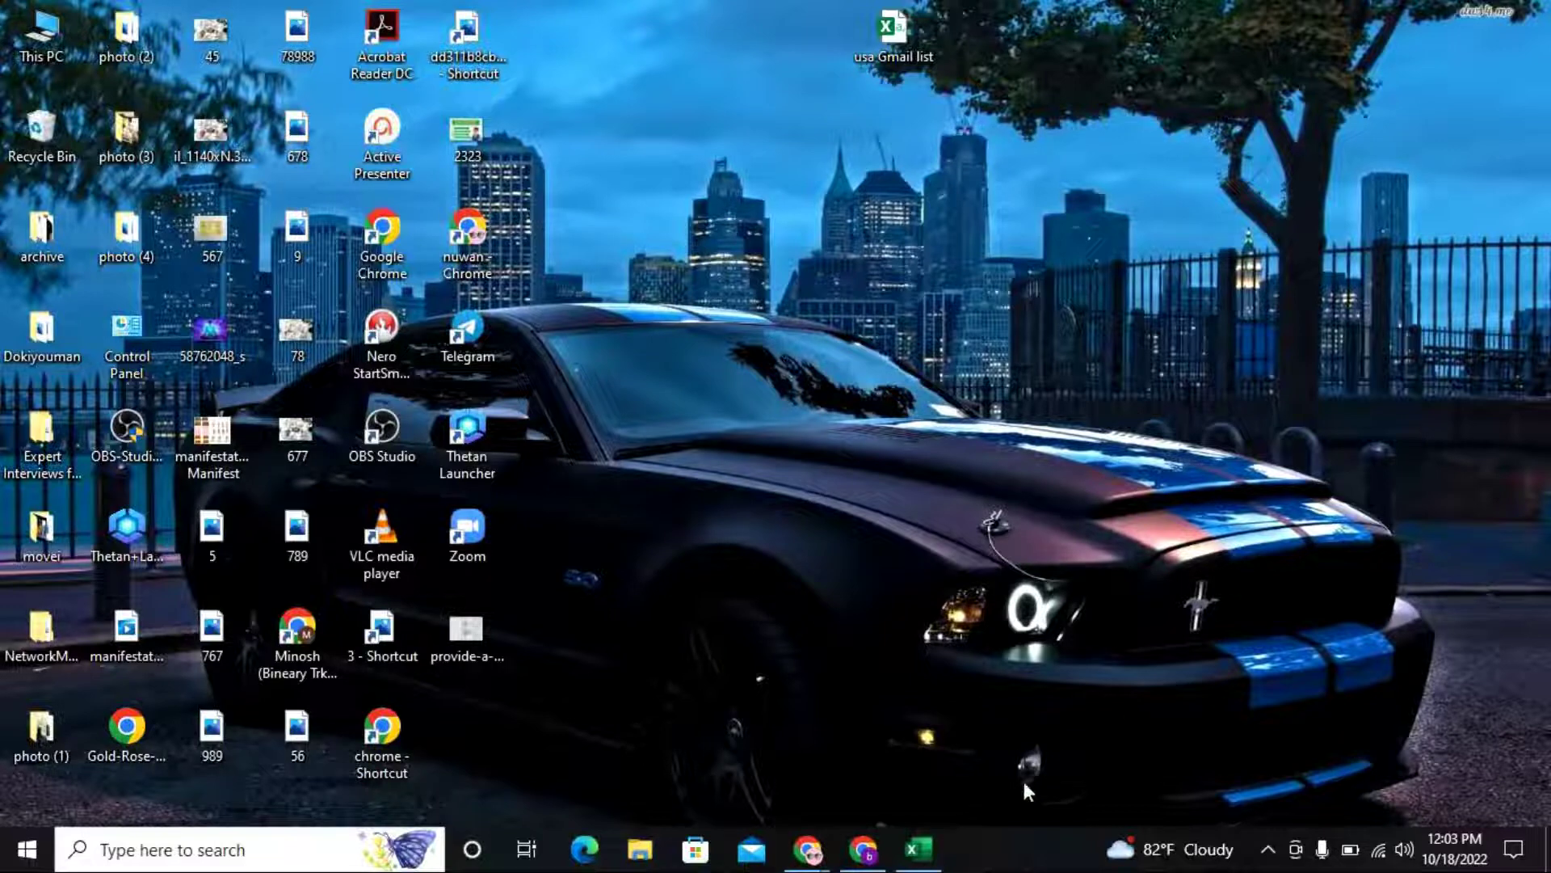
right_click(873, 277)
left_click(918, 338)
right_click(837, 235)
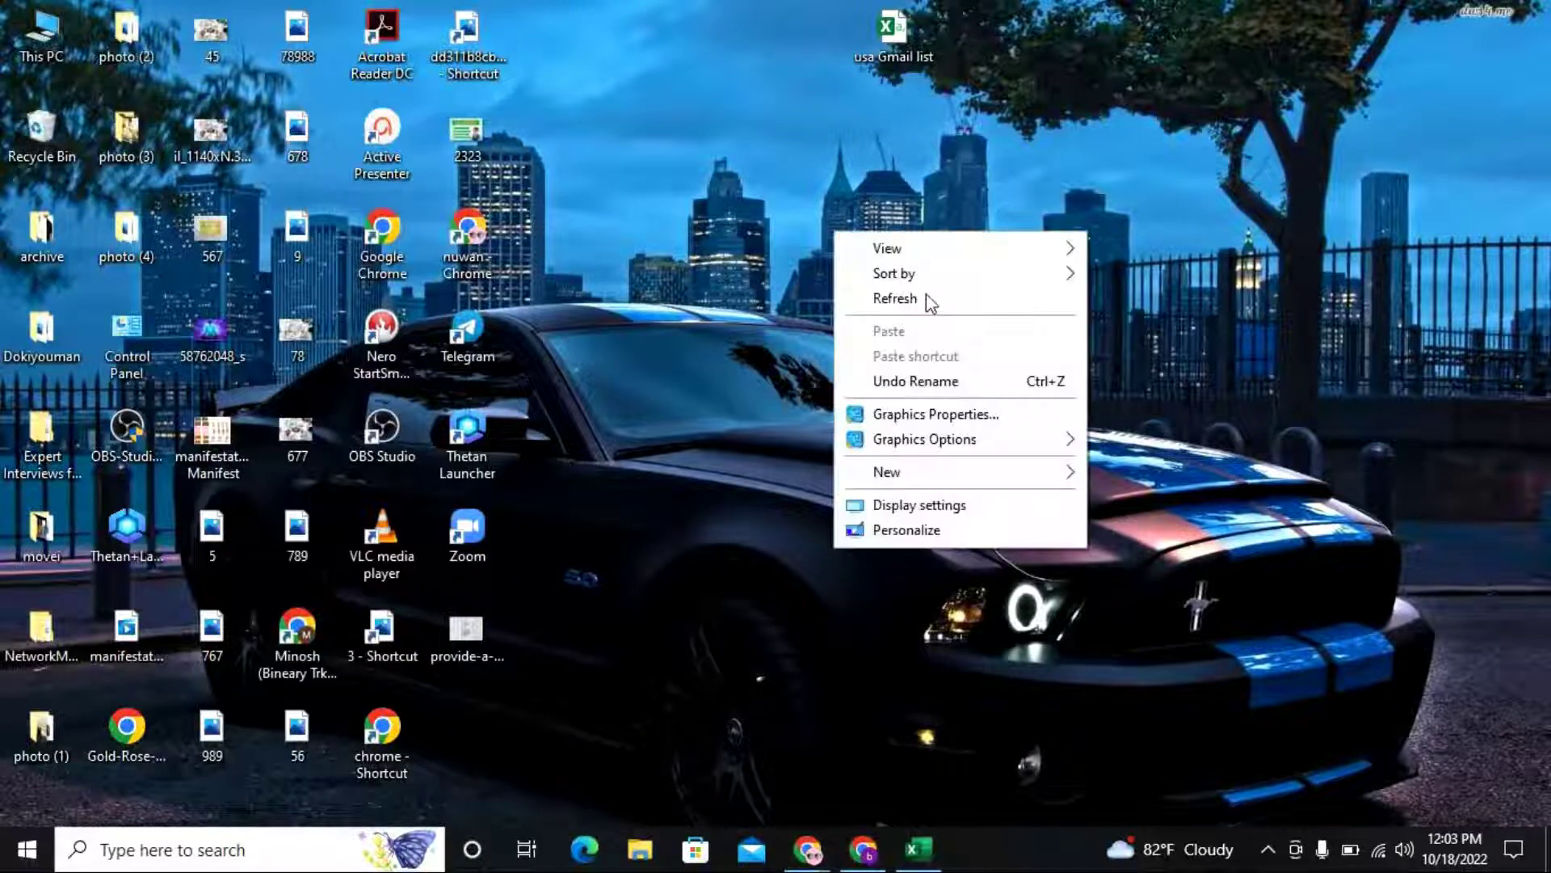
left_click(926, 296)
right_click(845, 226)
left_click(923, 295)
right_click(866, 216)
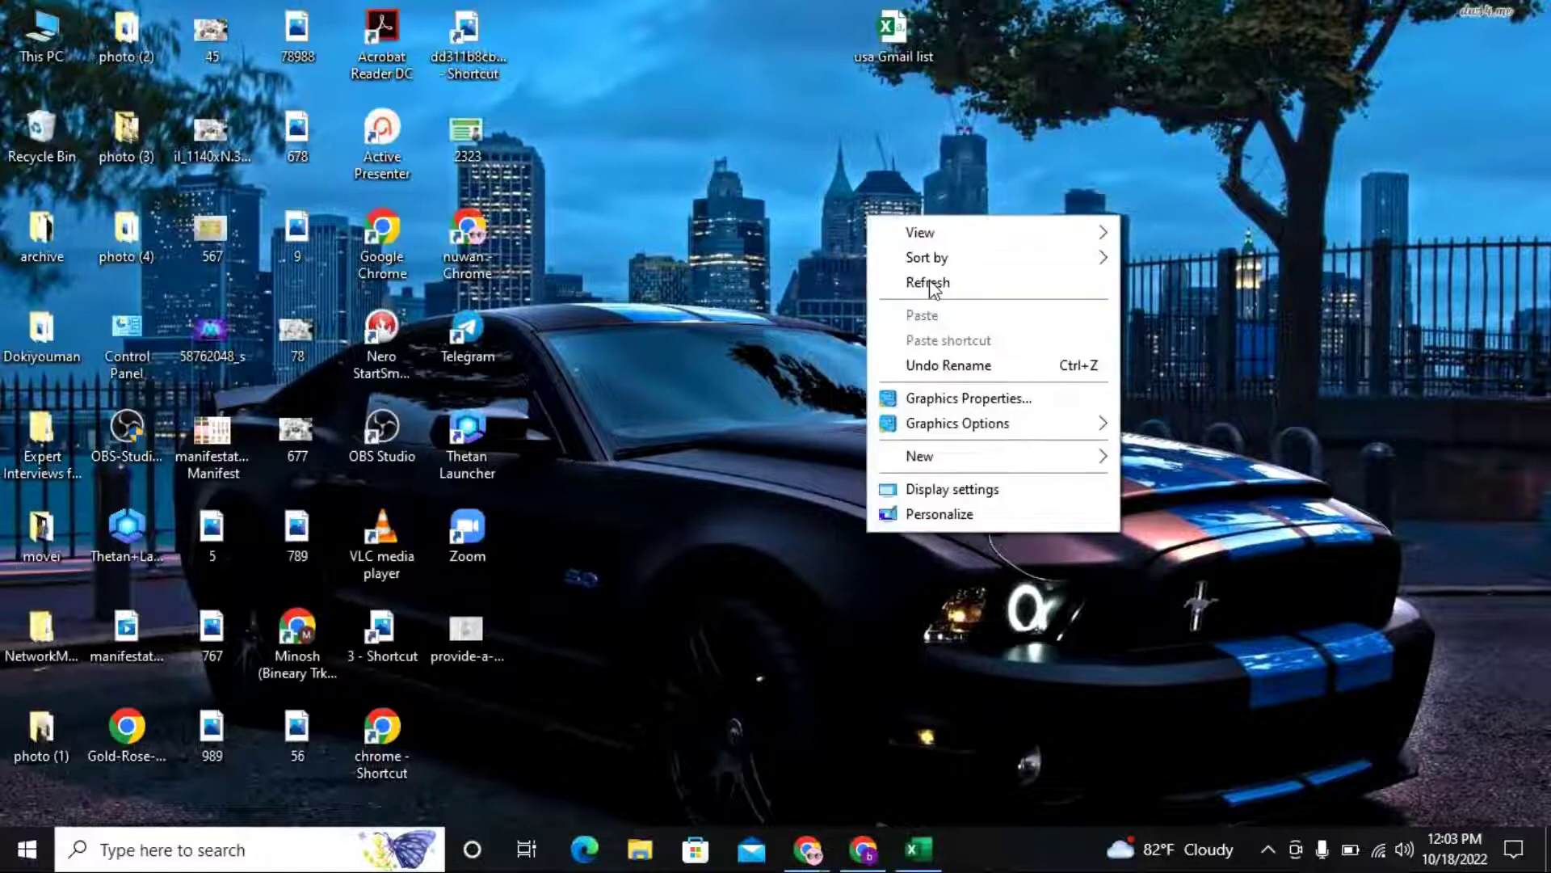
left_click(929, 282)
Bring back the keto meal plan image results, save the "Free Keto Meal Plan" picture to the desktop and maximize the browser window
left_click(845, 855)
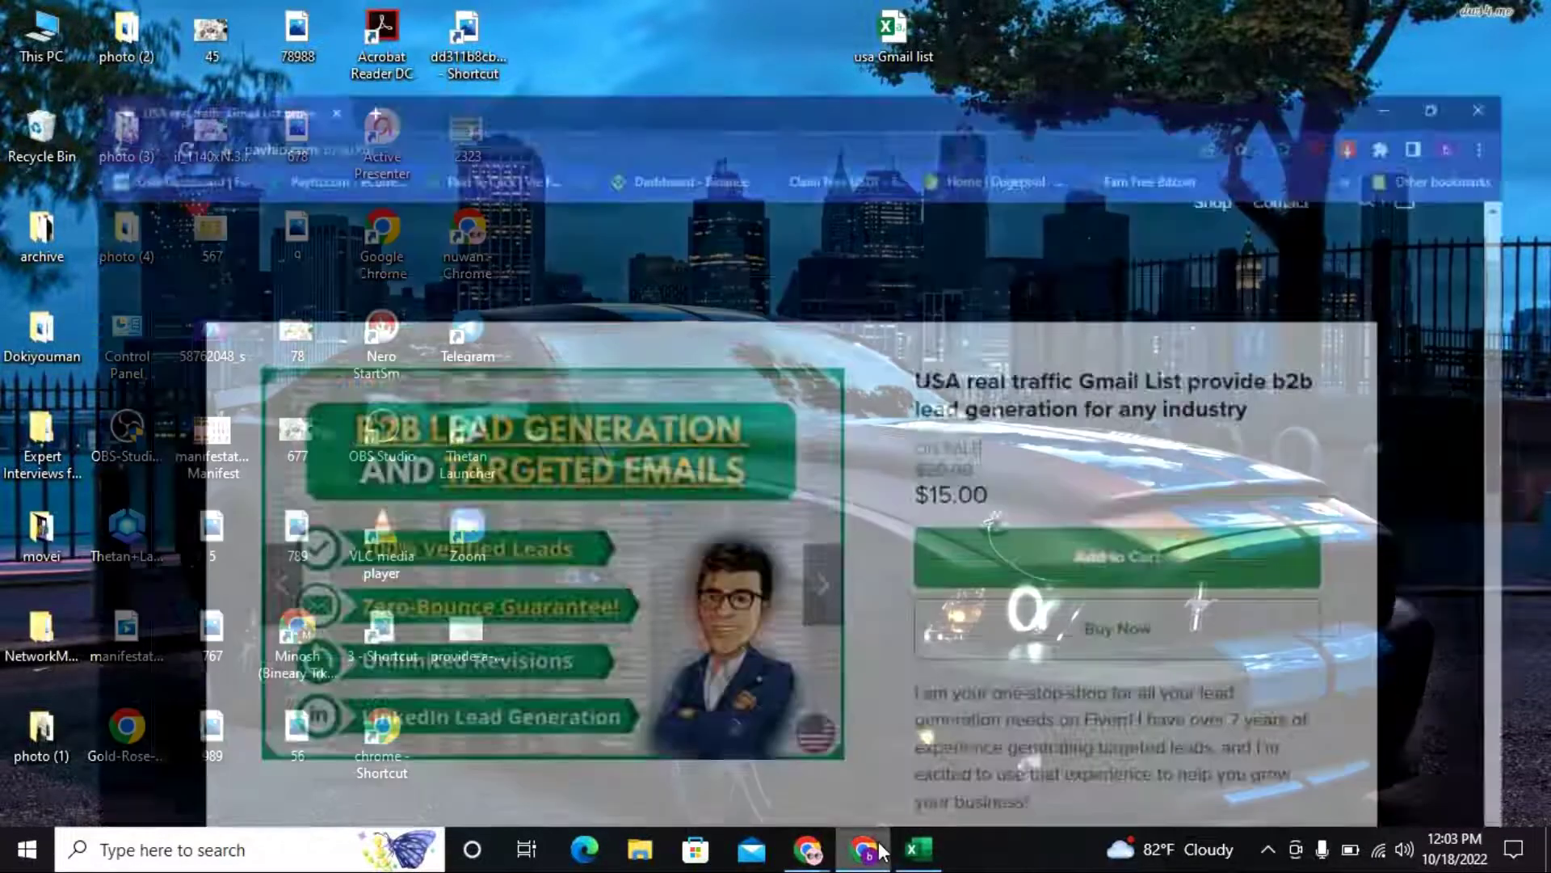
left_click(843, 856)
mouse_move(808, 850)
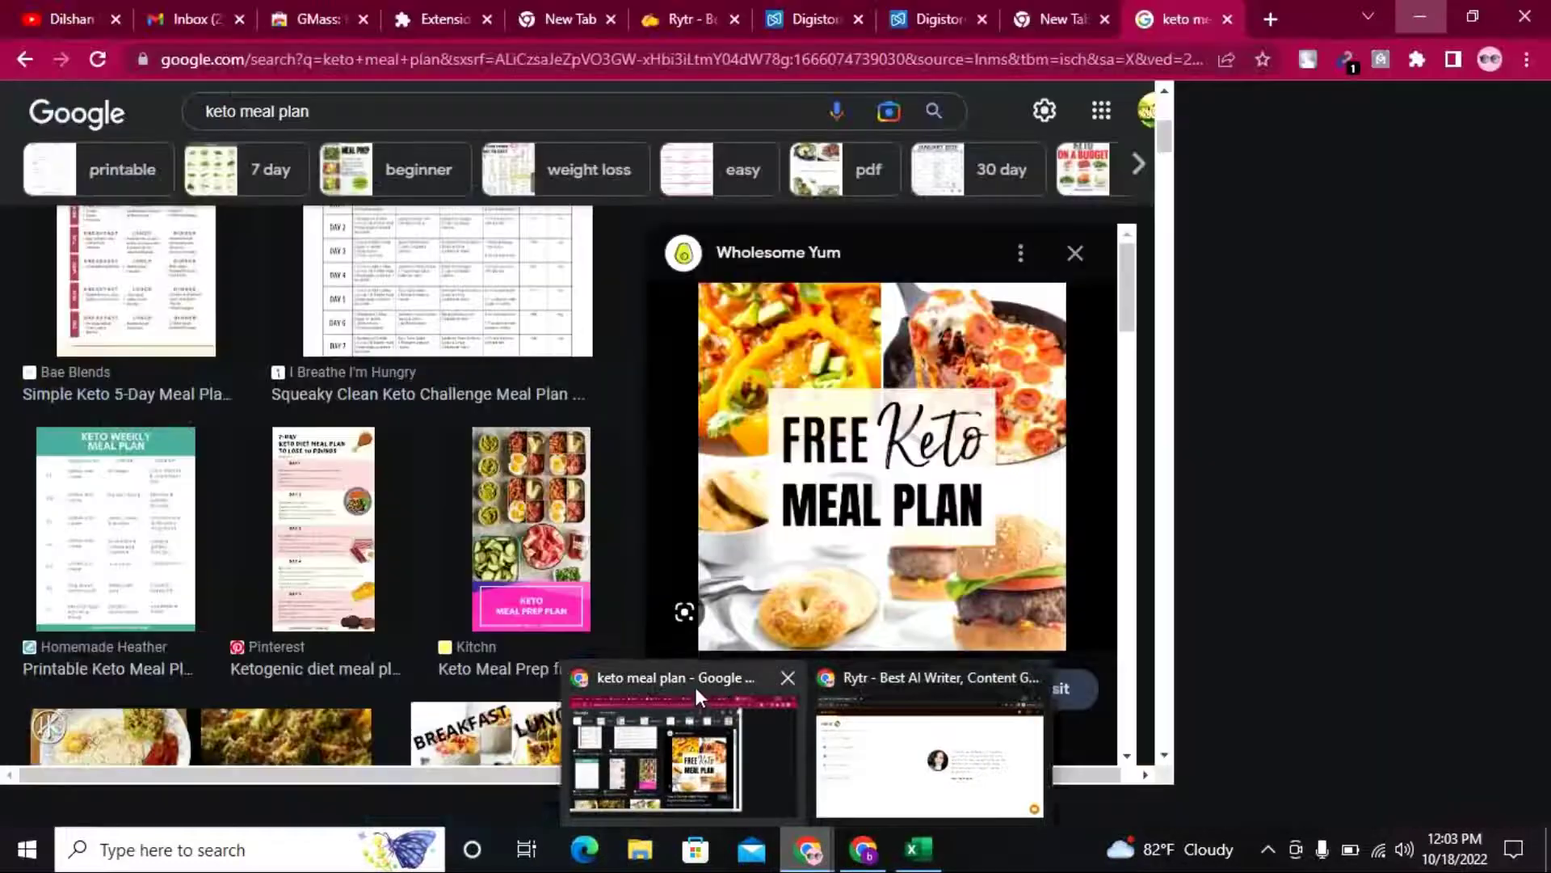
left_click(695, 683)
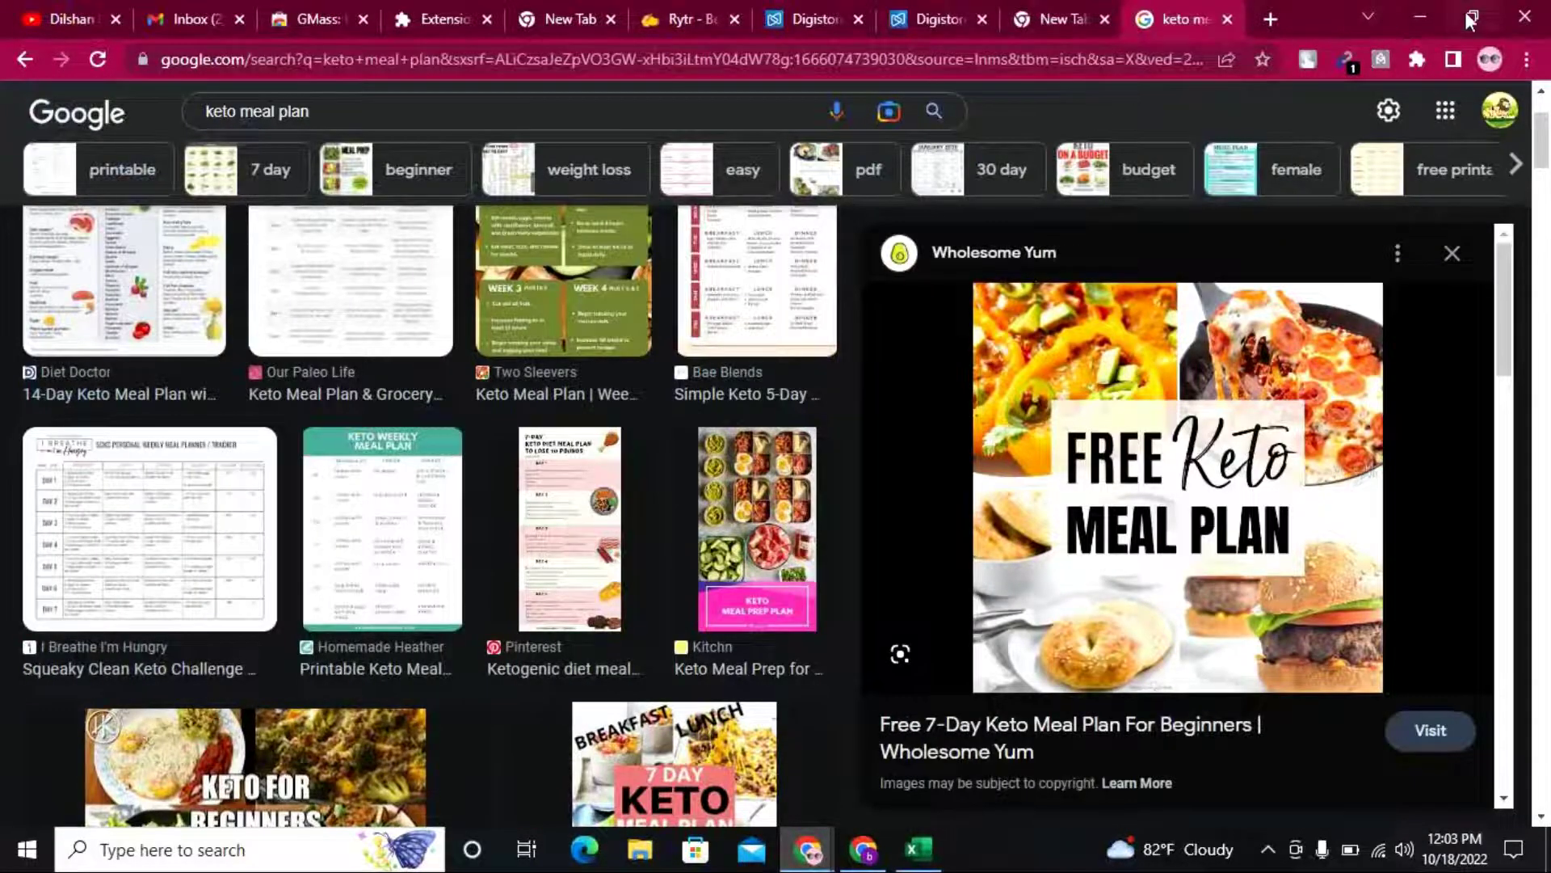
left_click(1471, 16)
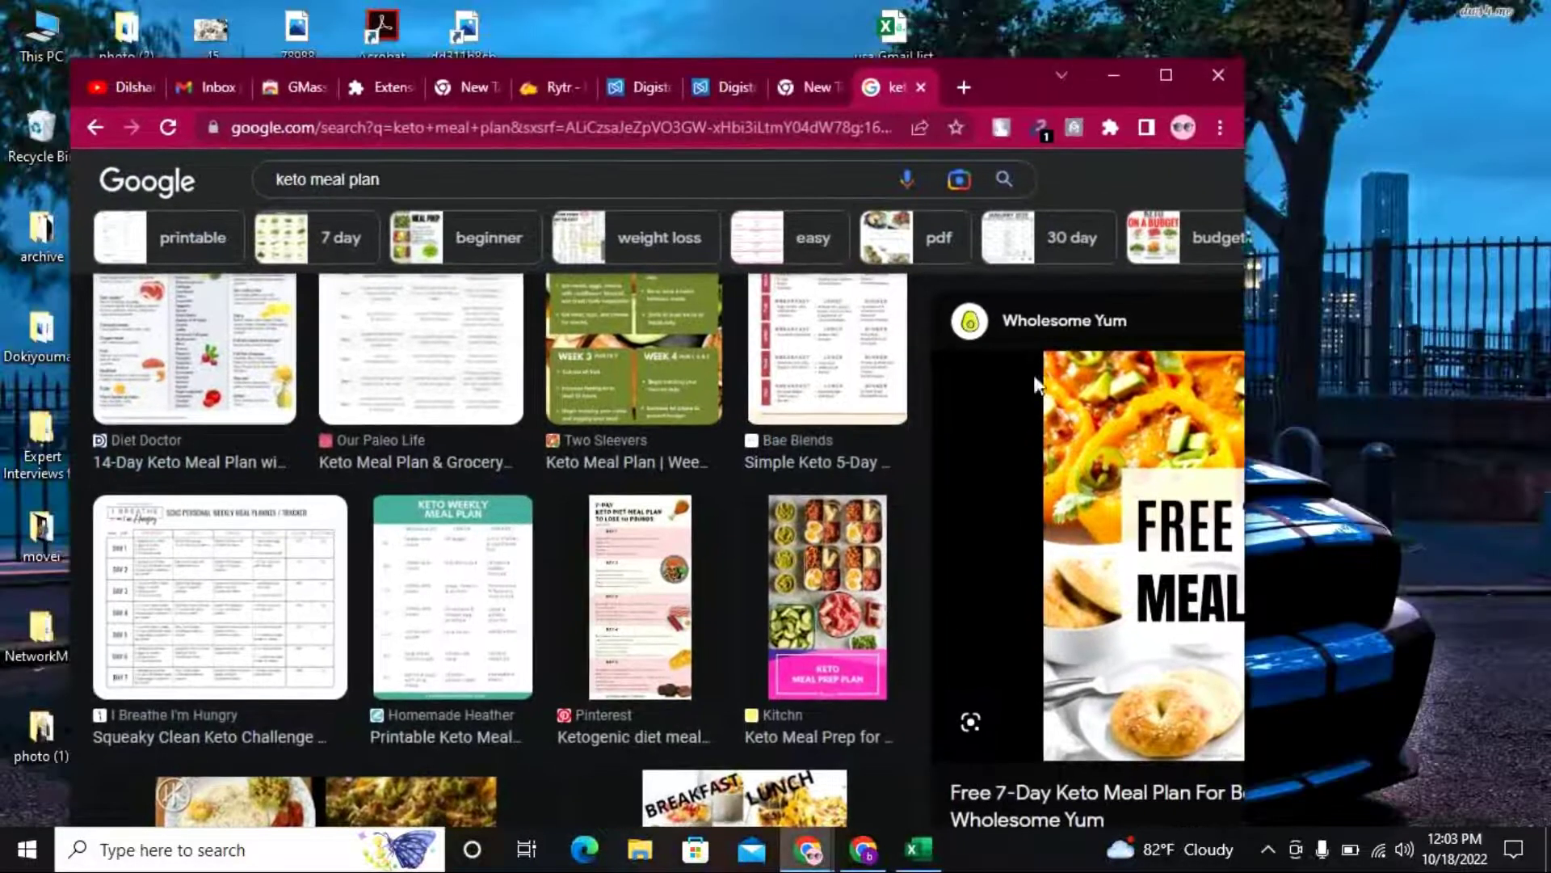
left_click_drag(990, 82, 528, 102)
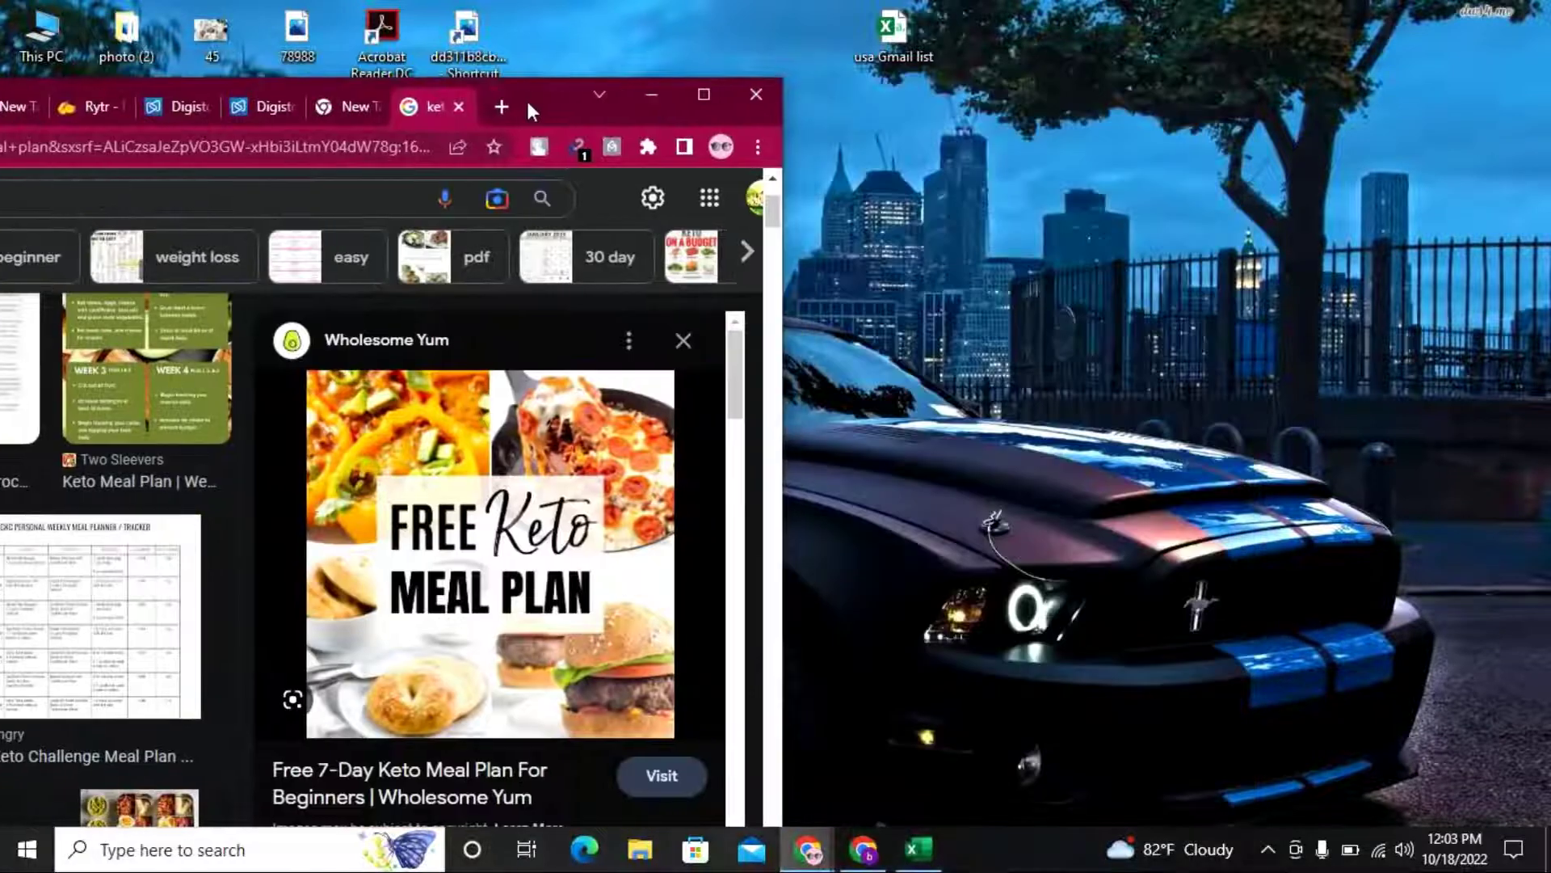
left_click_drag(557, 497, 1158, 312)
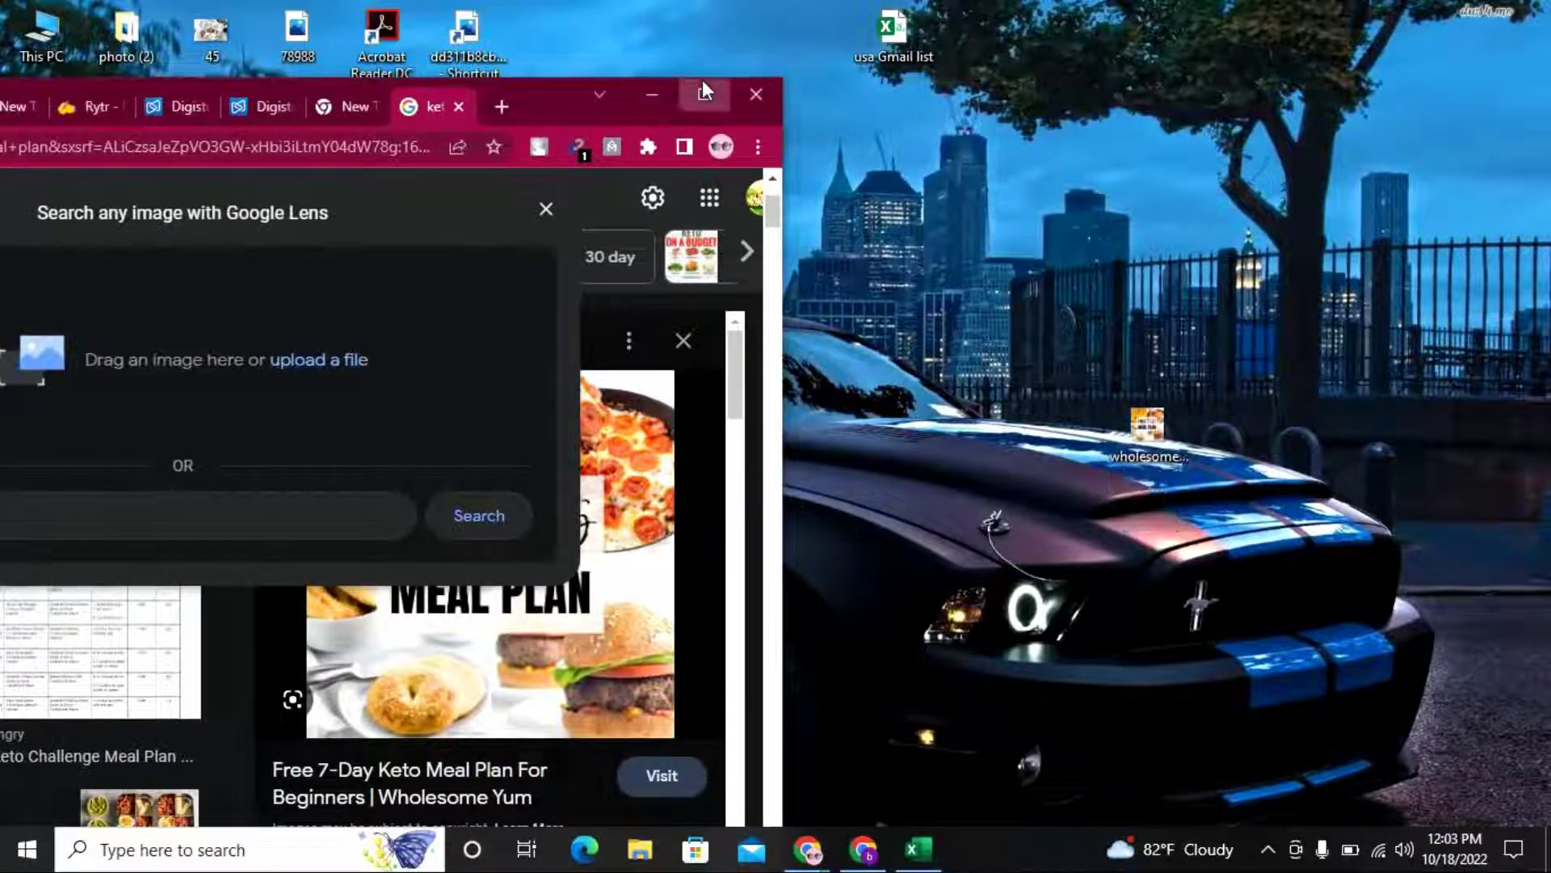
left_click(703, 90)
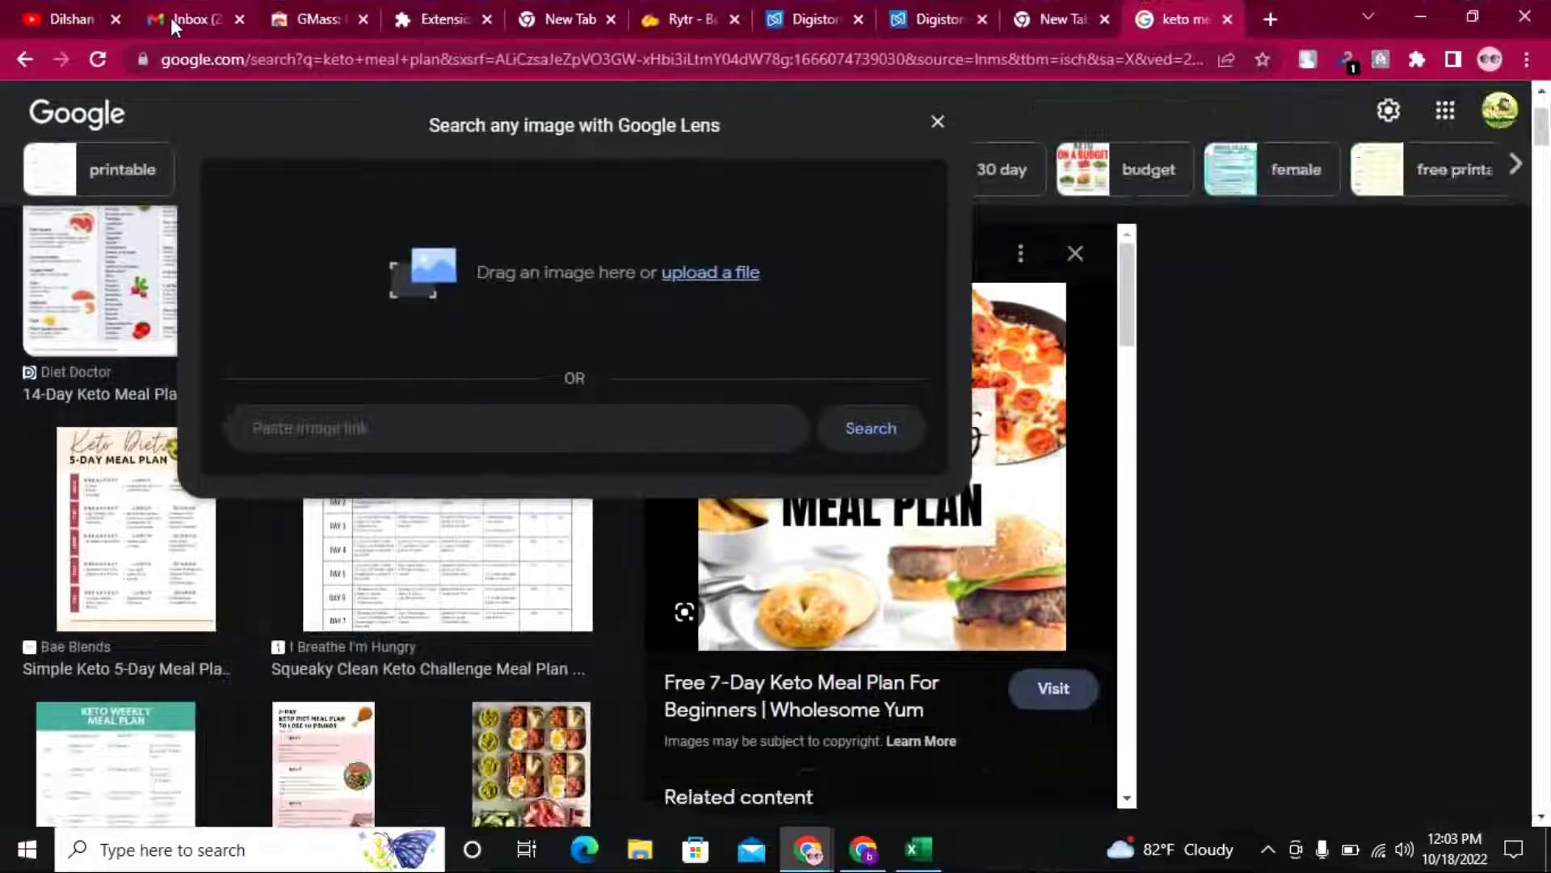
Return to the Gmail draft, place the cursor below "Hi" and try to upload the wholesomeyum free 7-day keto meal plan picture inline from the desktop
left_click(171, 17)
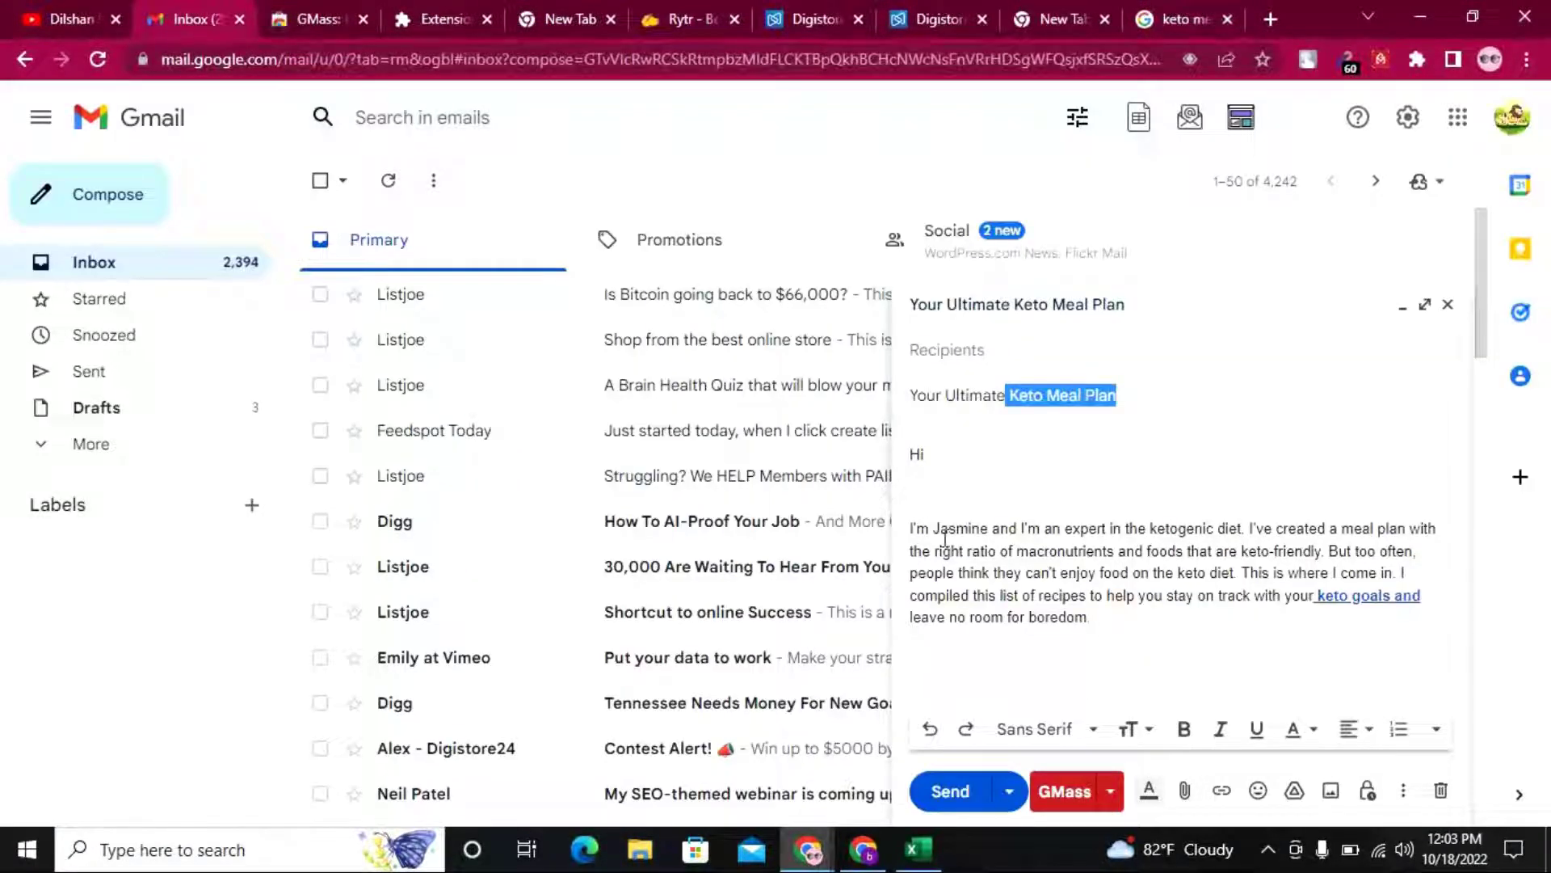
left_click(917, 501)
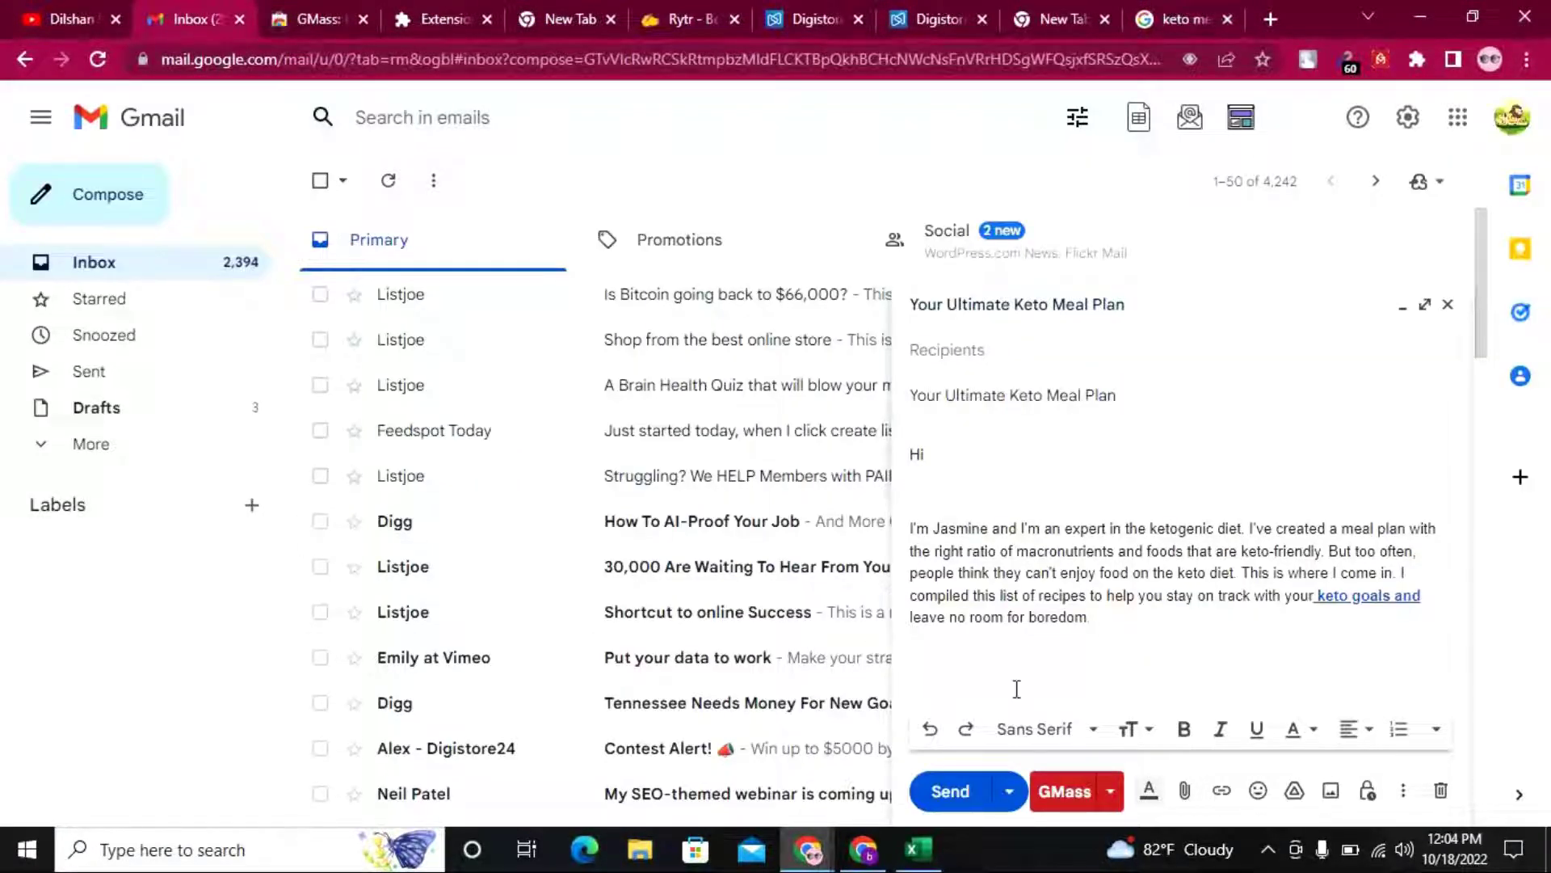
left_click(1330, 796)
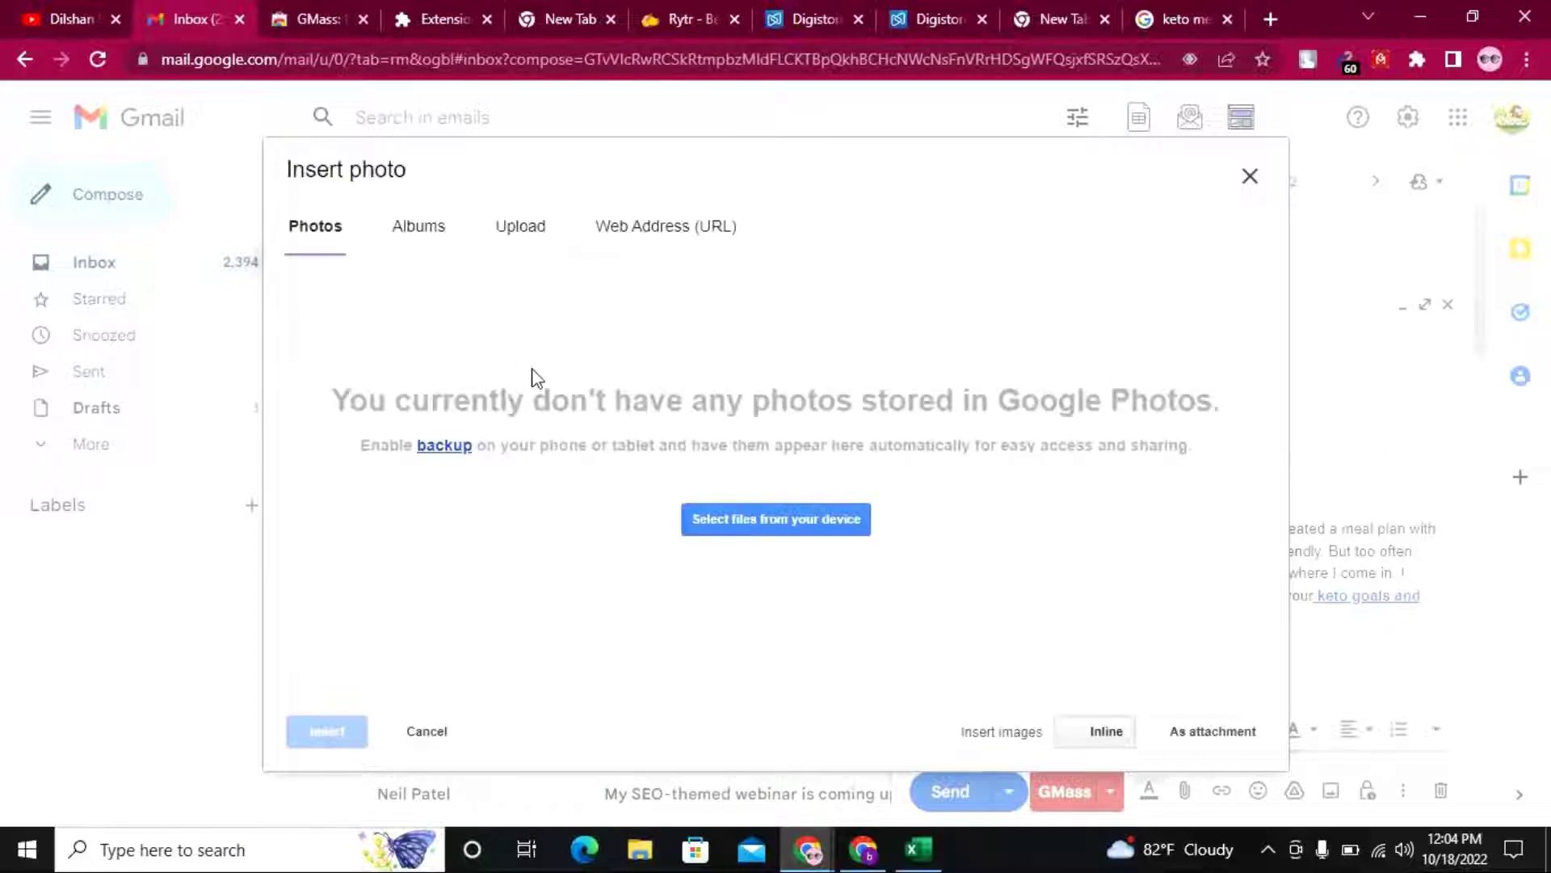
left_click(758, 512)
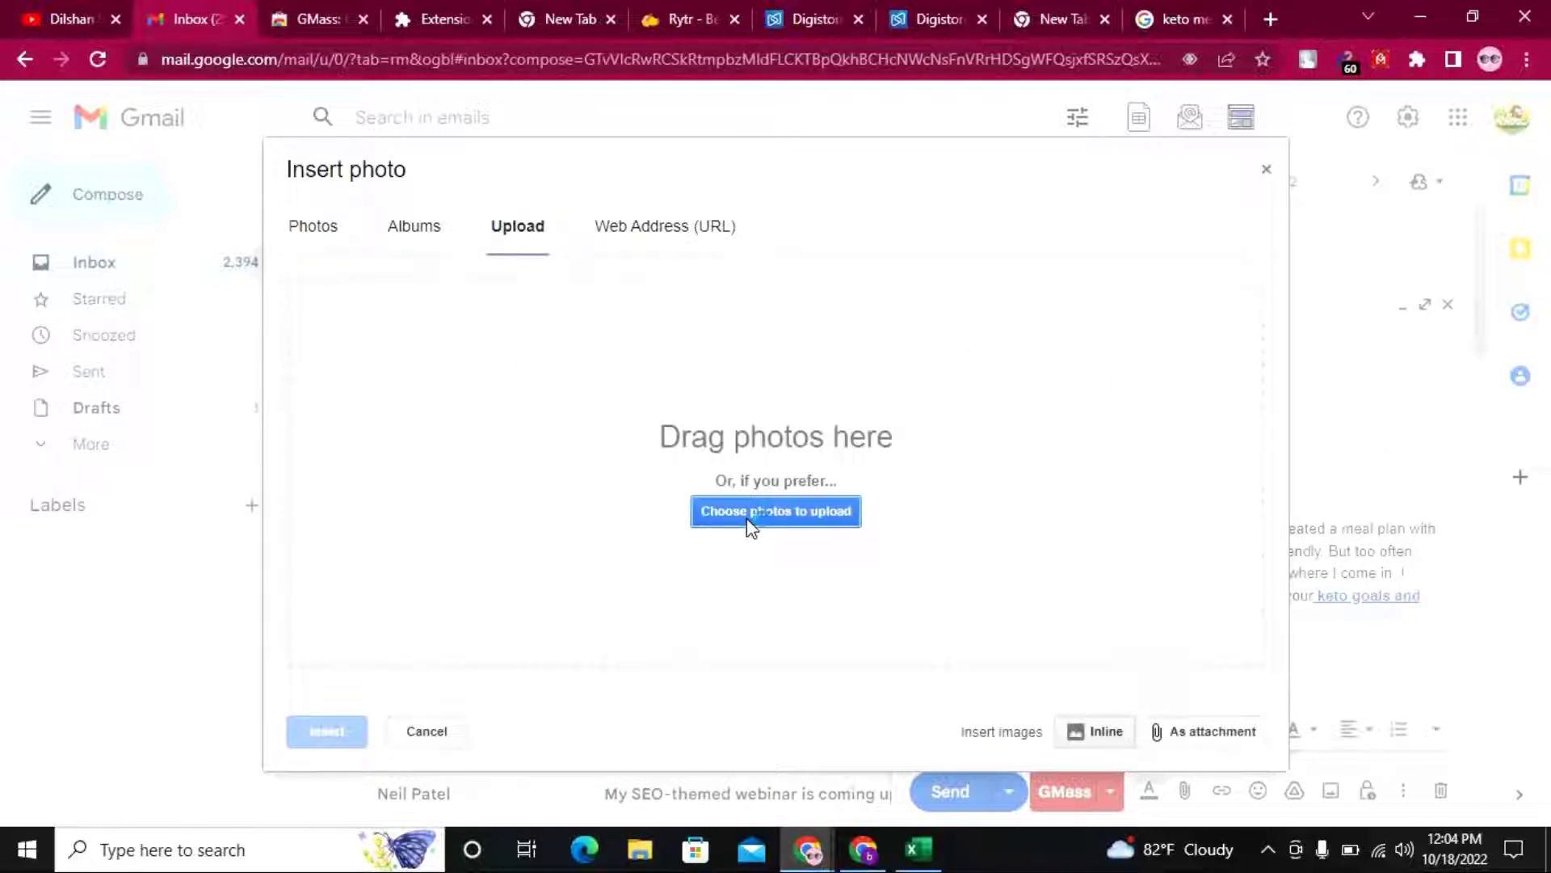
left_click(748, 517)
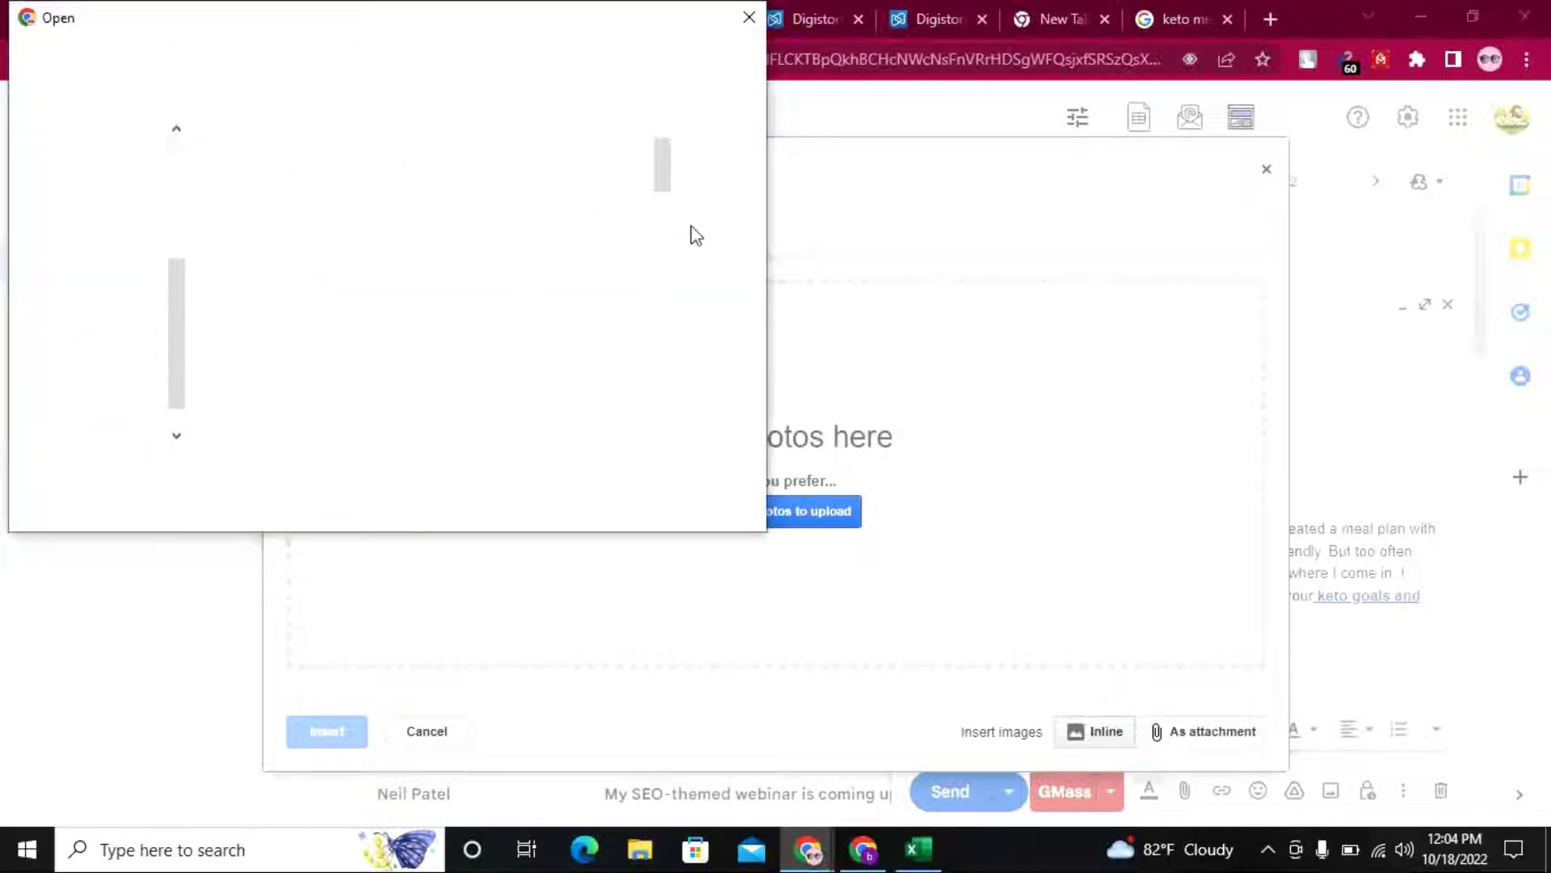
left_click_drag(661, 183, 664, 408)
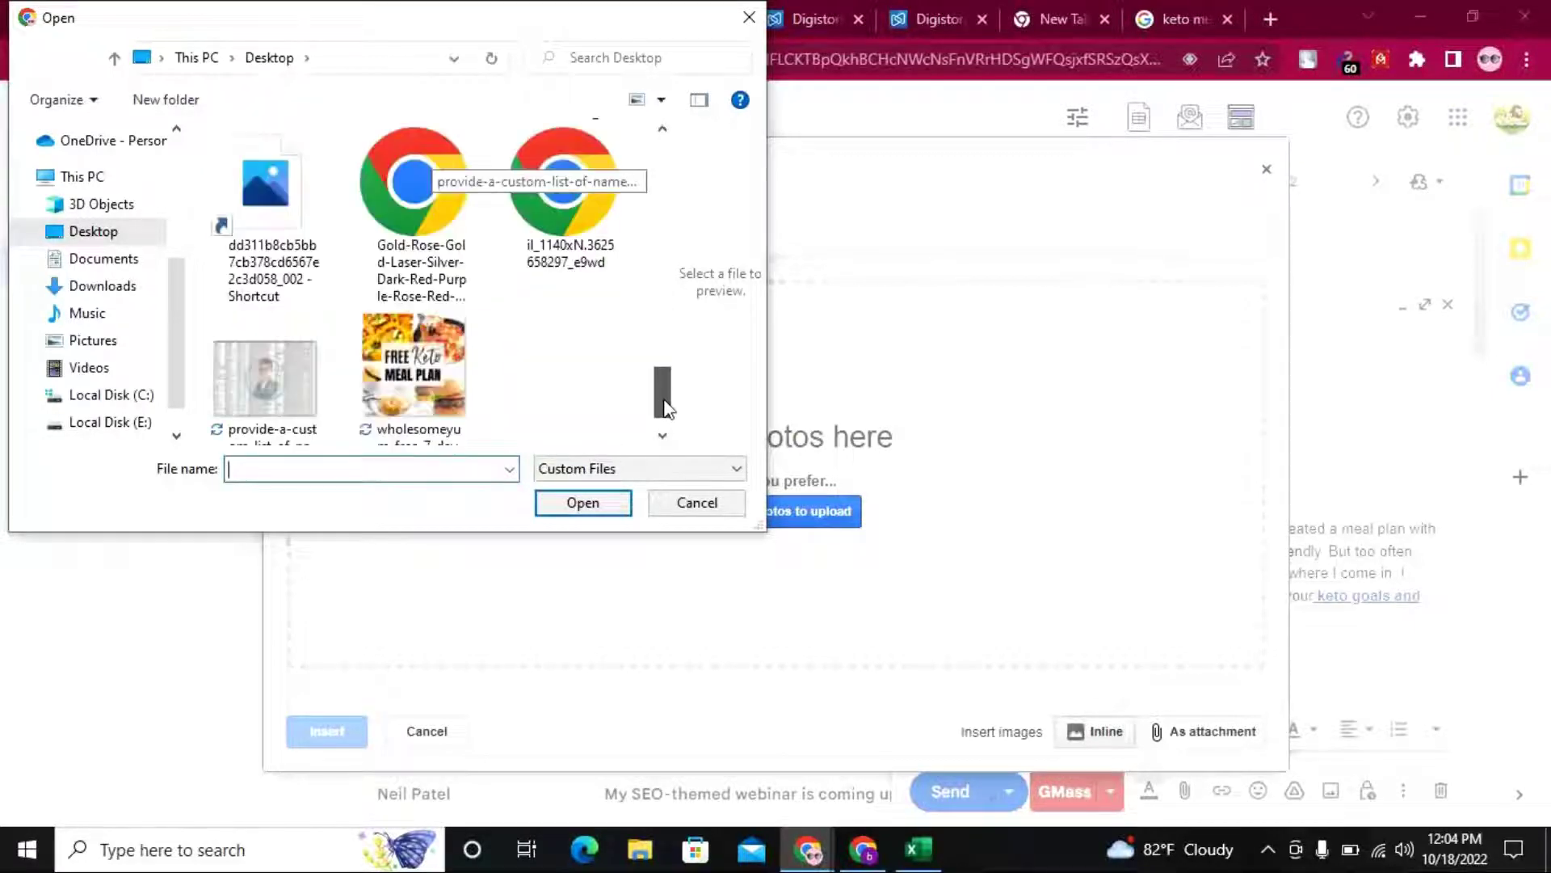
left_click(430, 391)
left_click(588, 501)
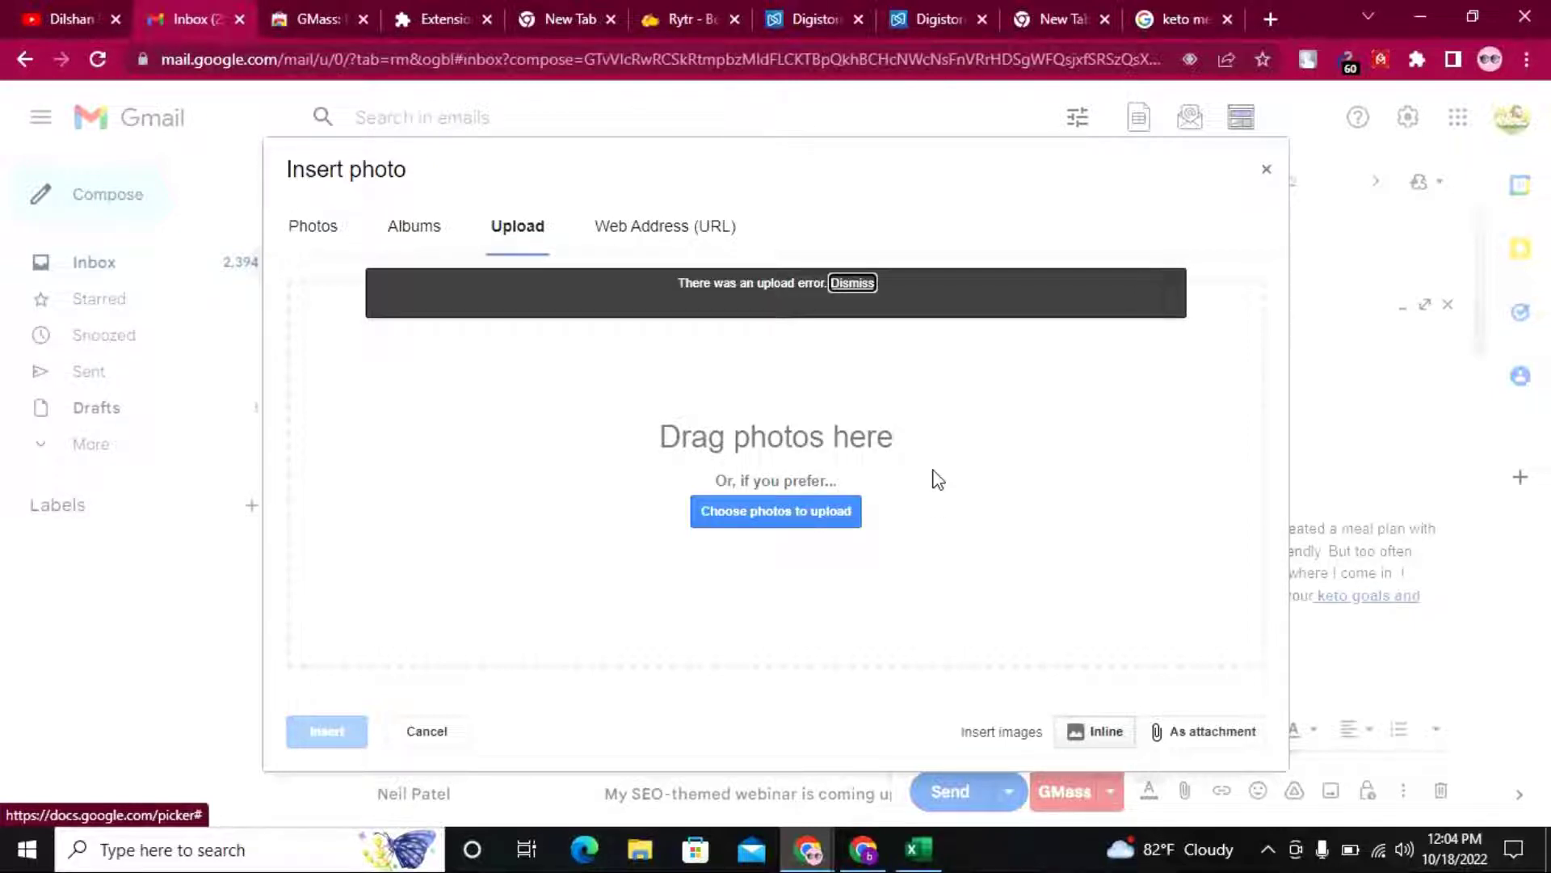
Retry uploading the wholesomeyum keto meal plan picture from the desktop as an inline photo and dismiss the upload error
left_click(307, 232)
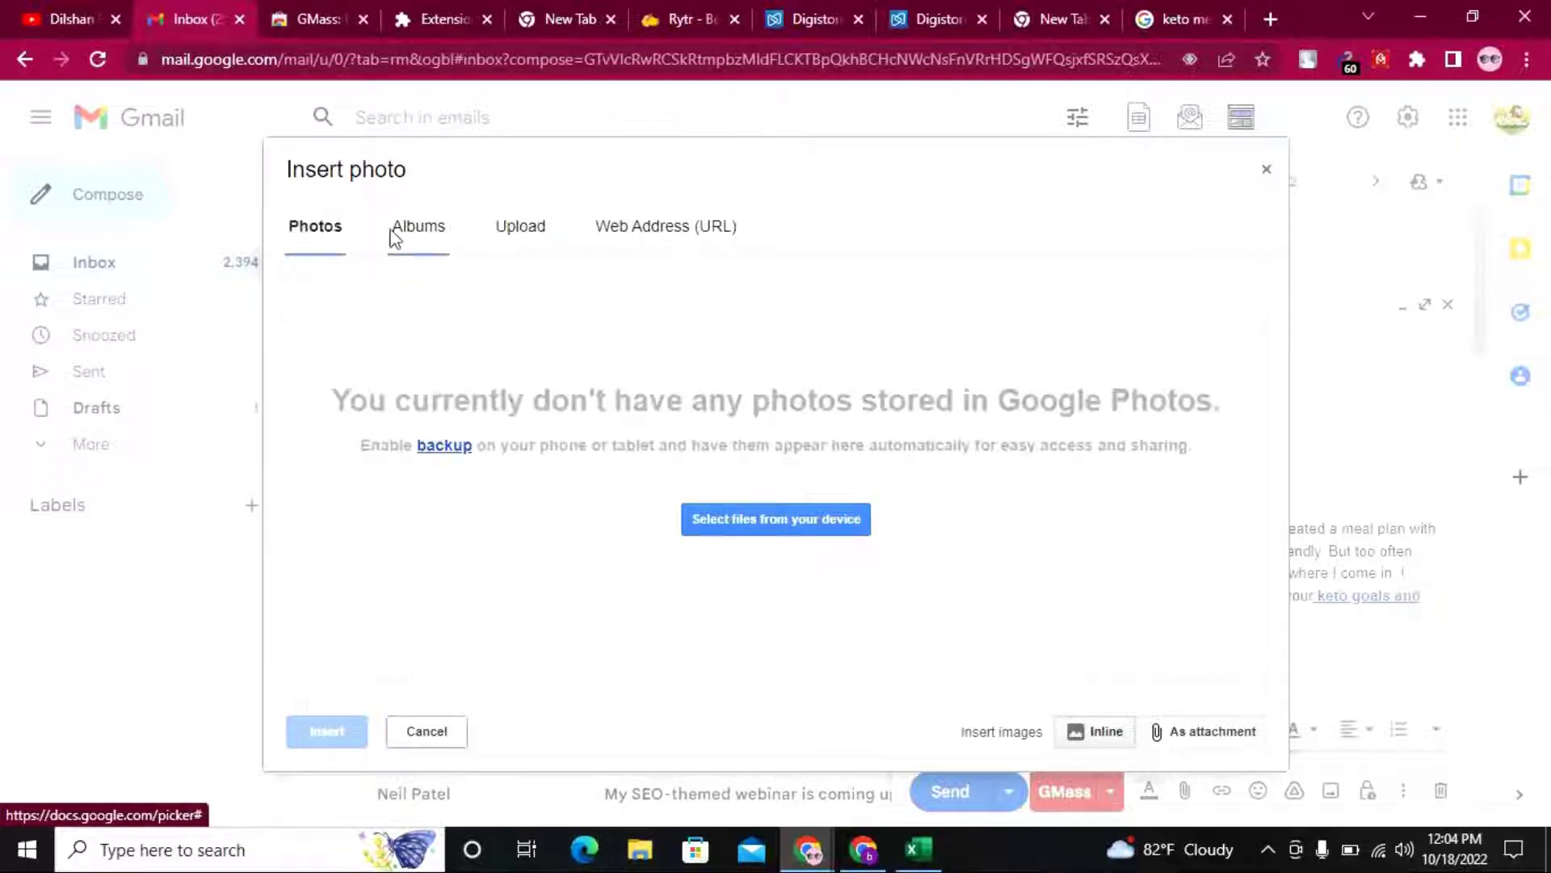
left_click(525, 236)
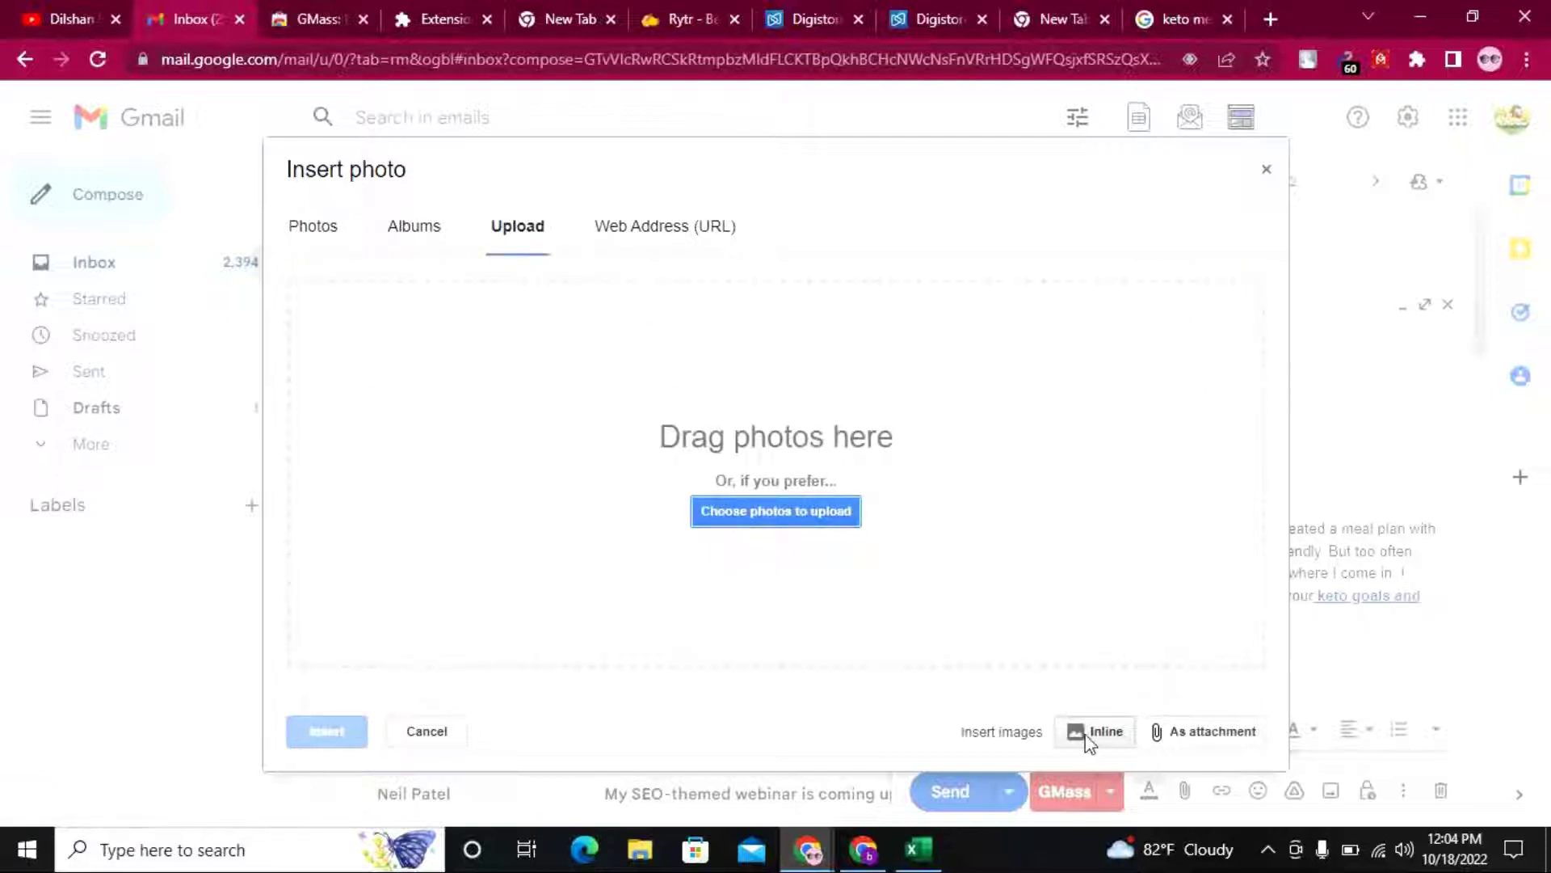
left_click(737, 517)
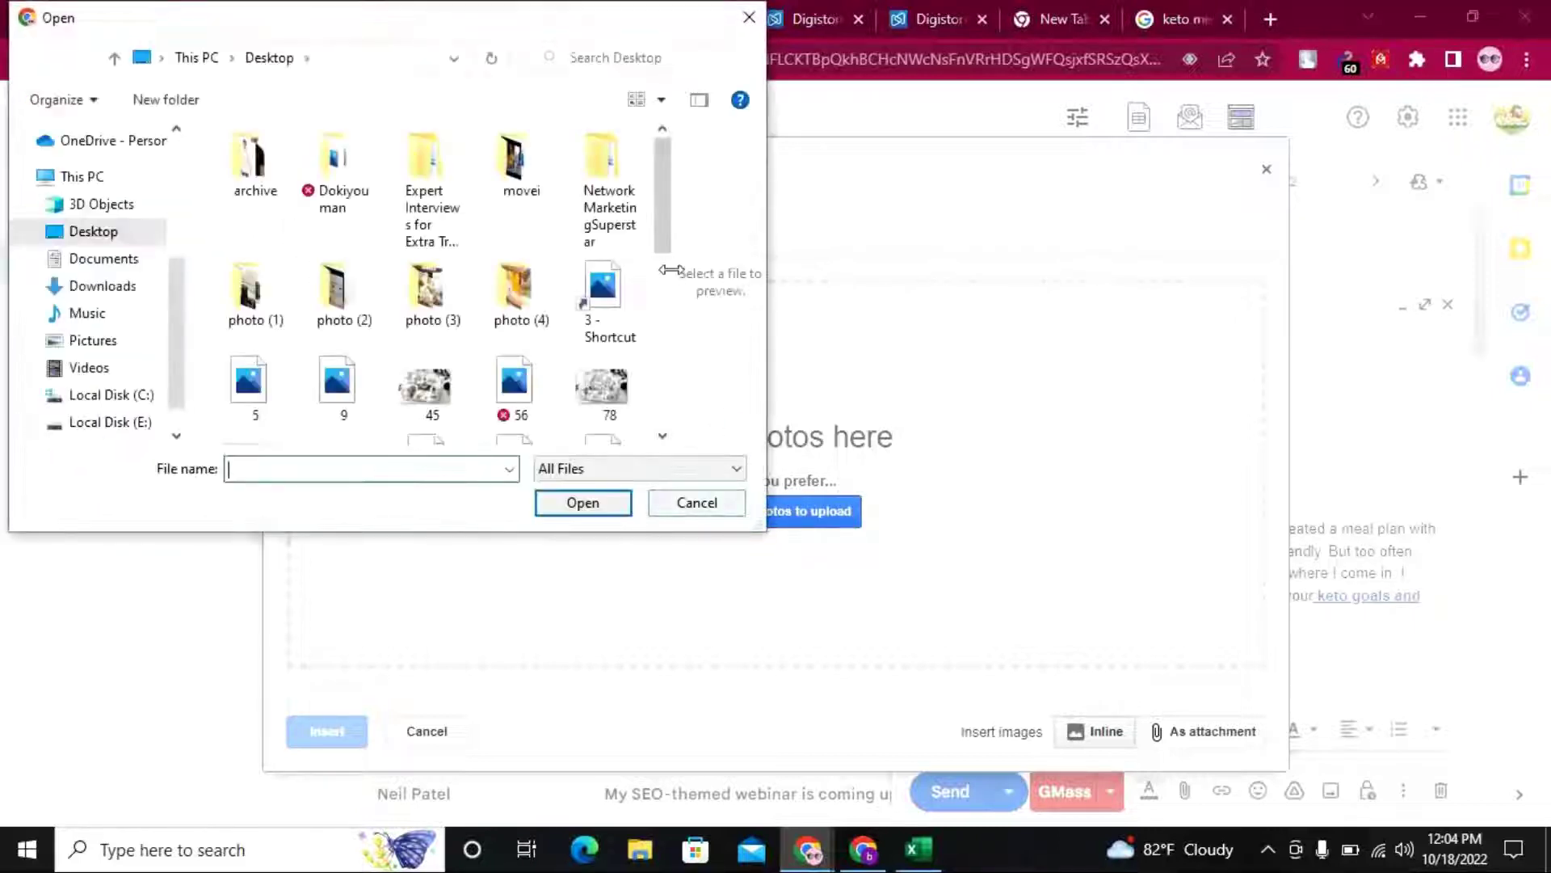
scroll(661, 362, "down", 1)
scroll(661, 361, "down", 5)
left_click(512, 380)
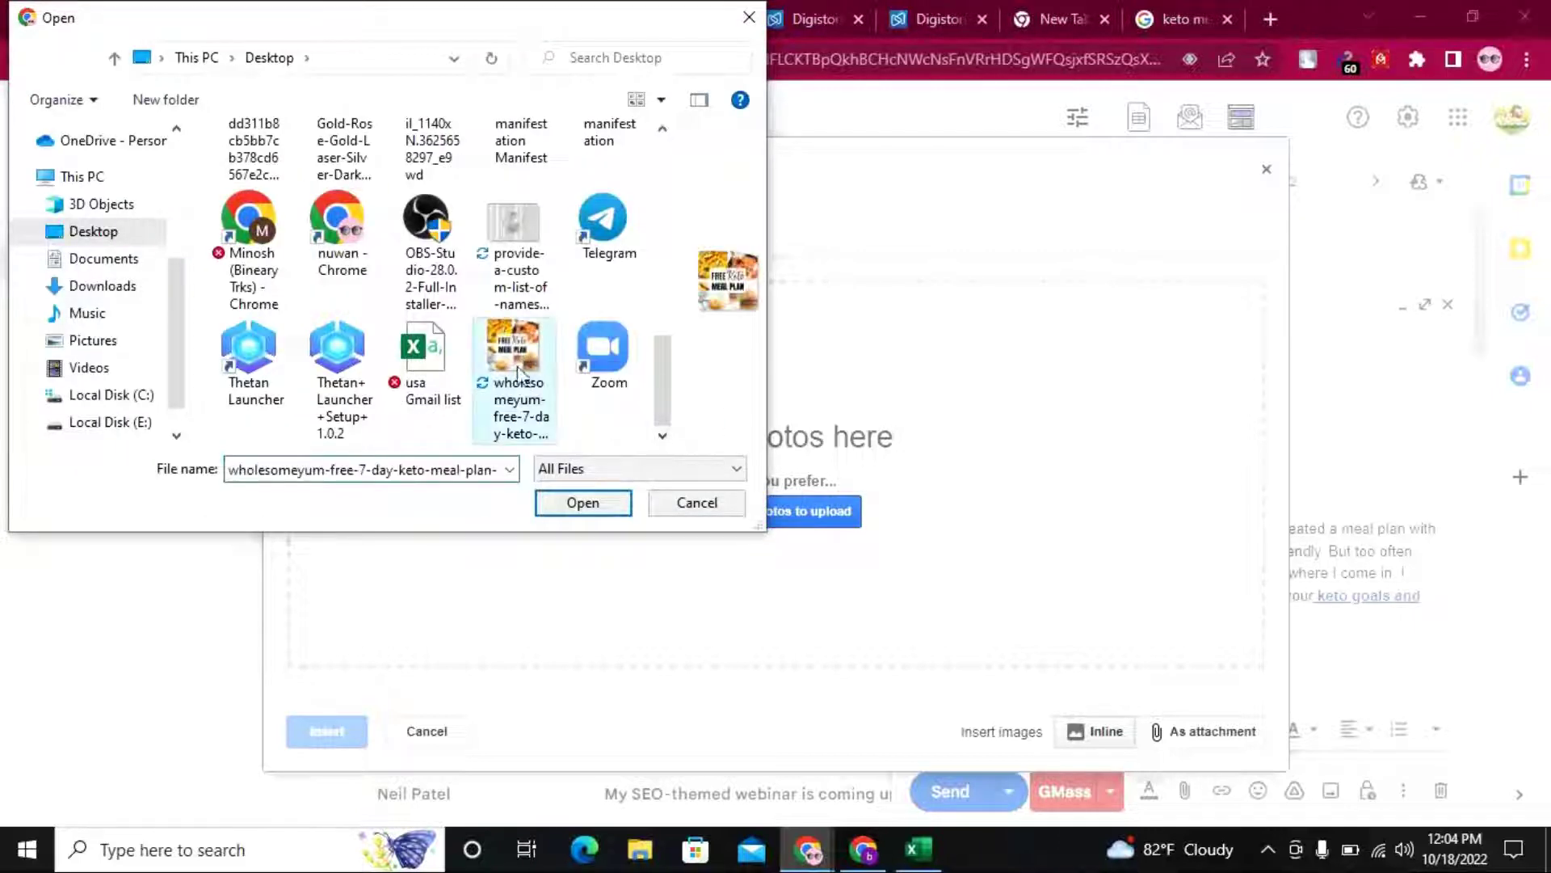
left_click(579, 505)
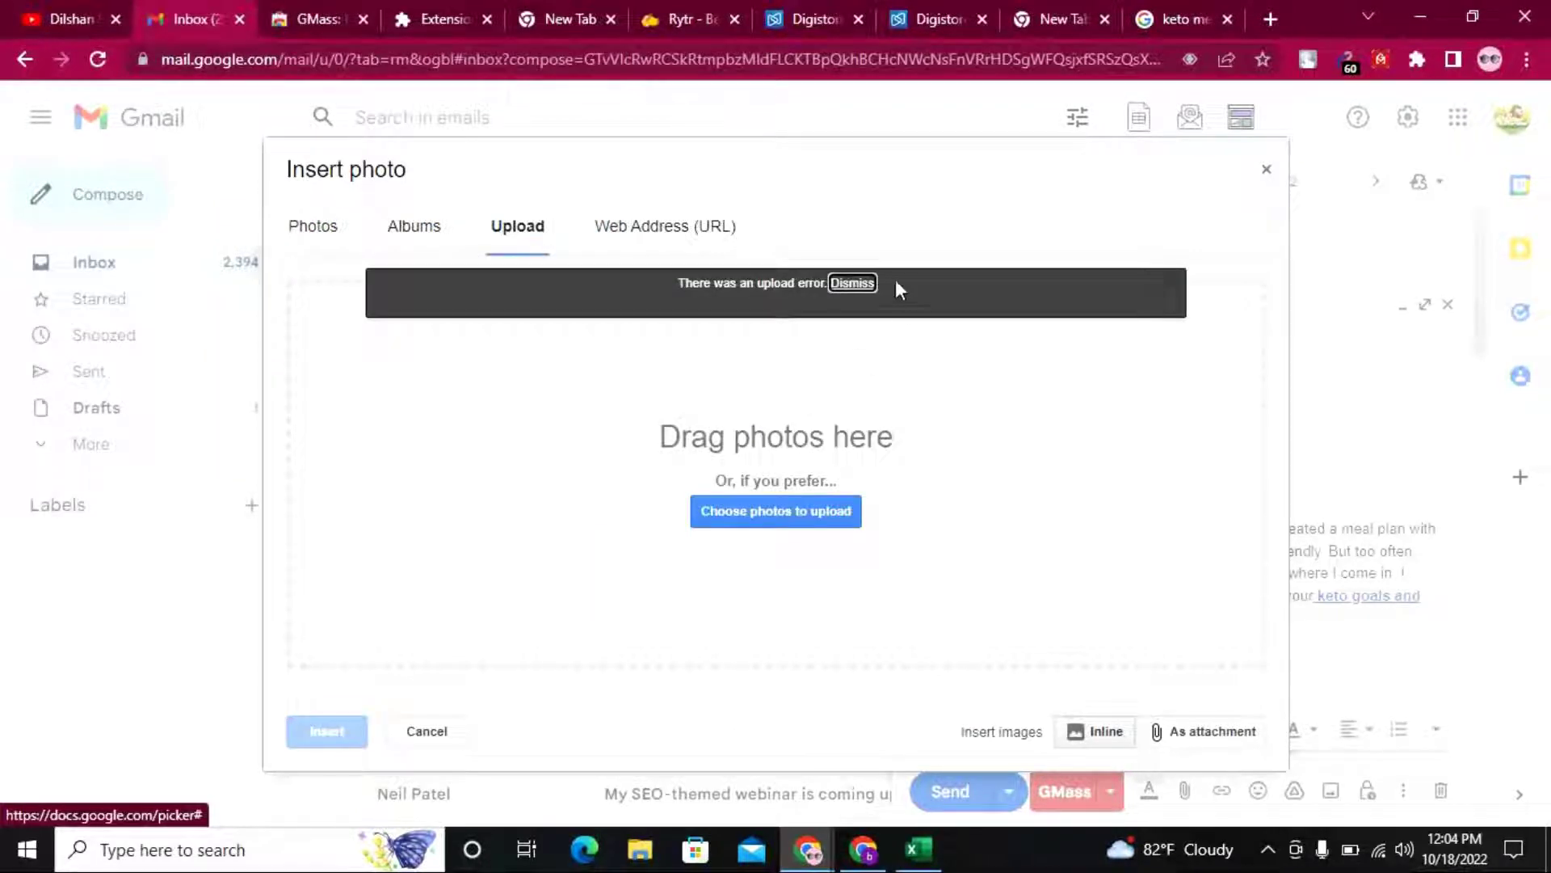
left_click(853, 283)
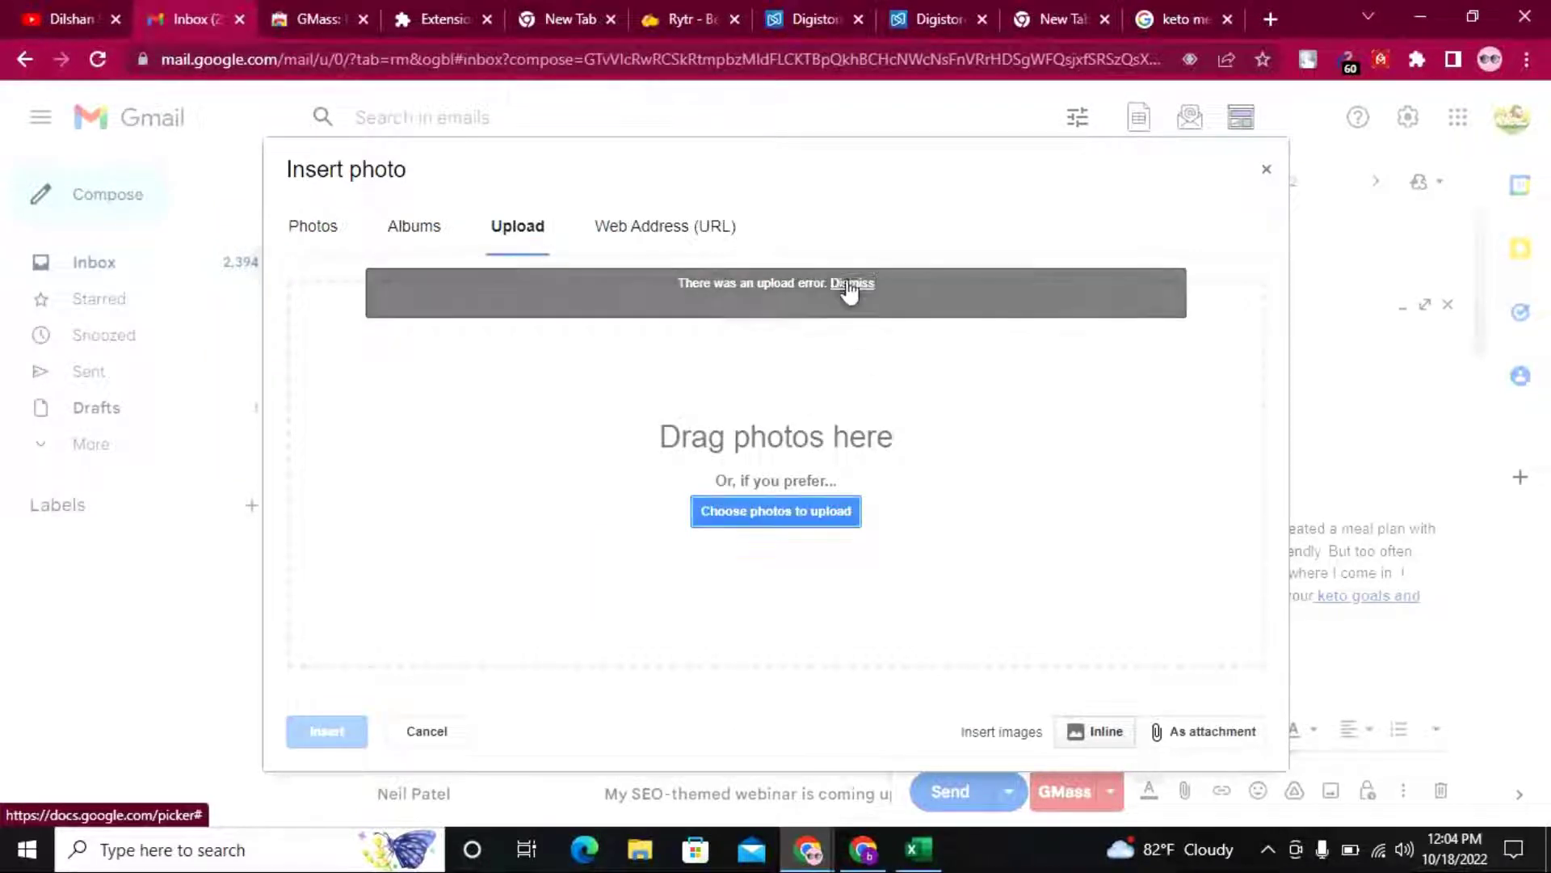
left_click(734, 520)
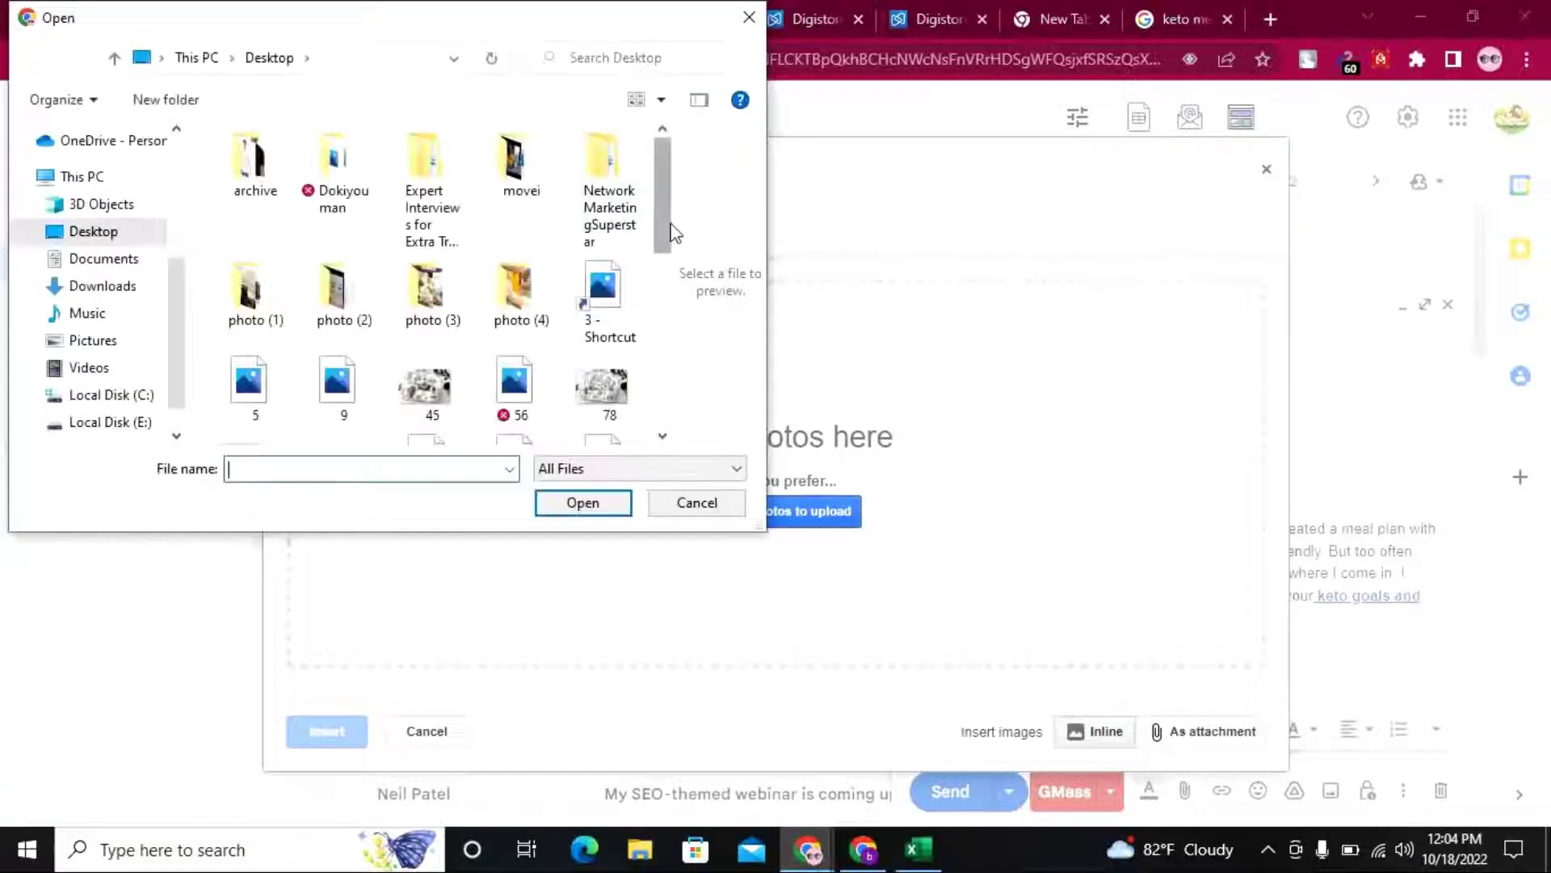
left_click_drag(673, 236, 668, 449)
left_click(549, 421)
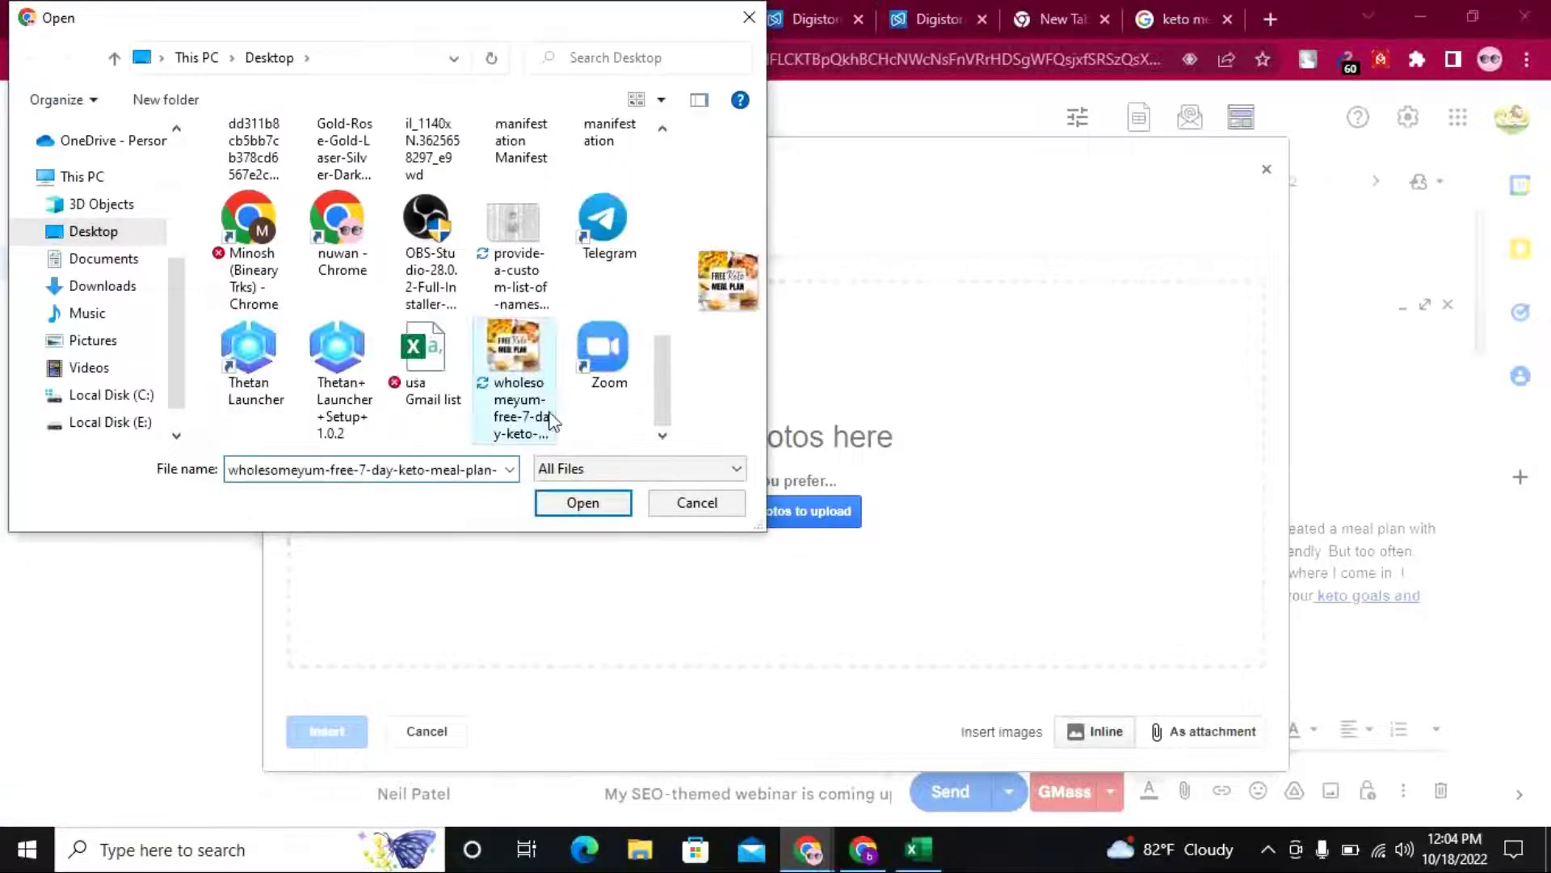
left_click(749, 17)
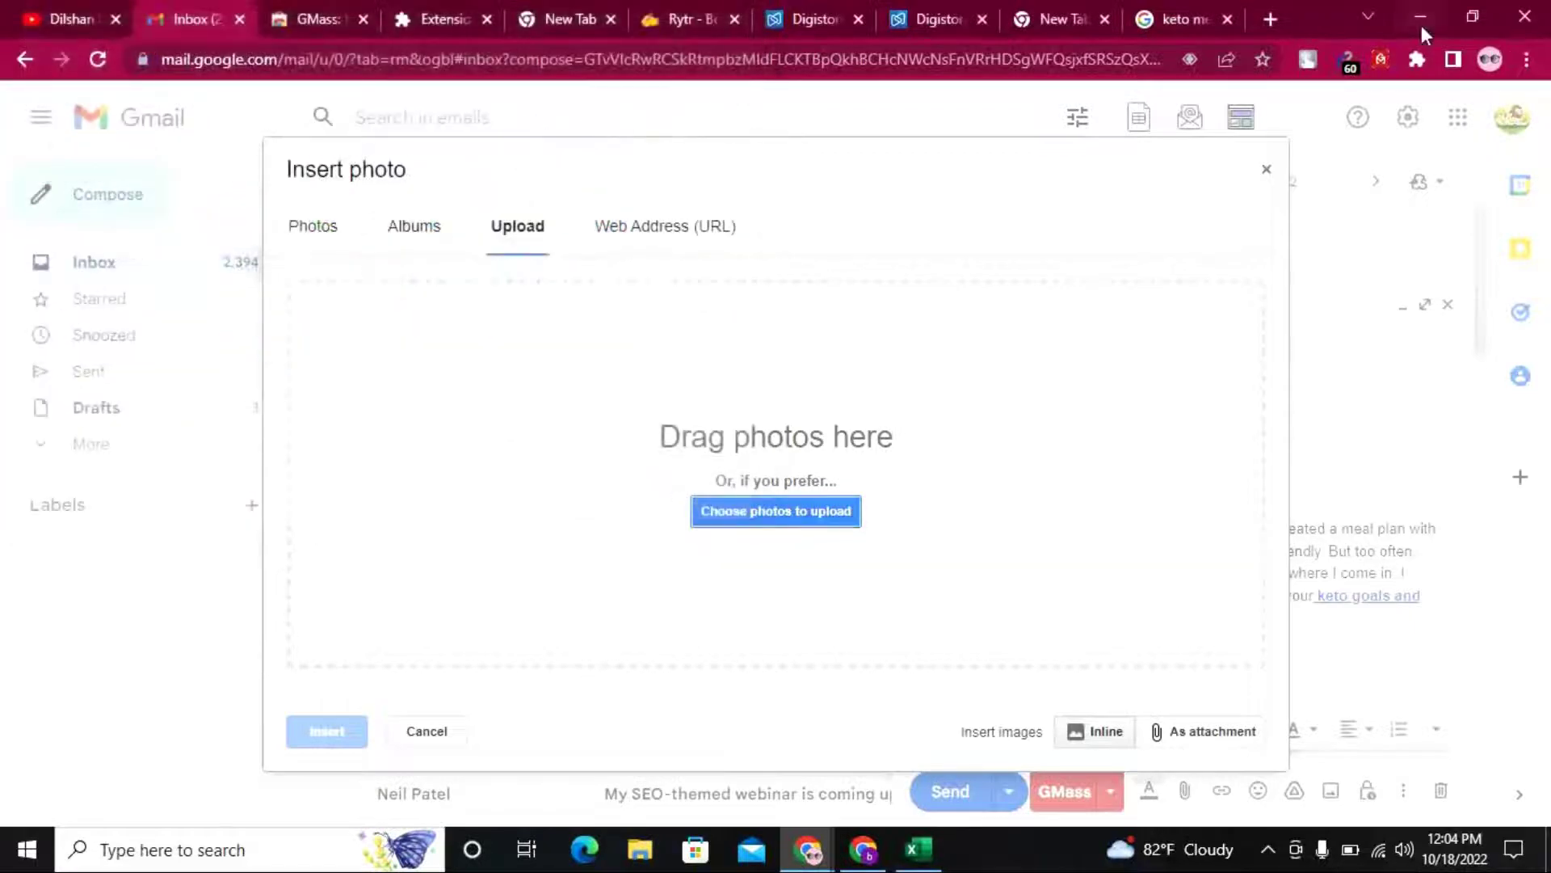
Minimize the browser to expose the desktop and refresh the desktop repeatedly
left_click(1419, 19)
right_click(786, 137)
left_click(833, 198)
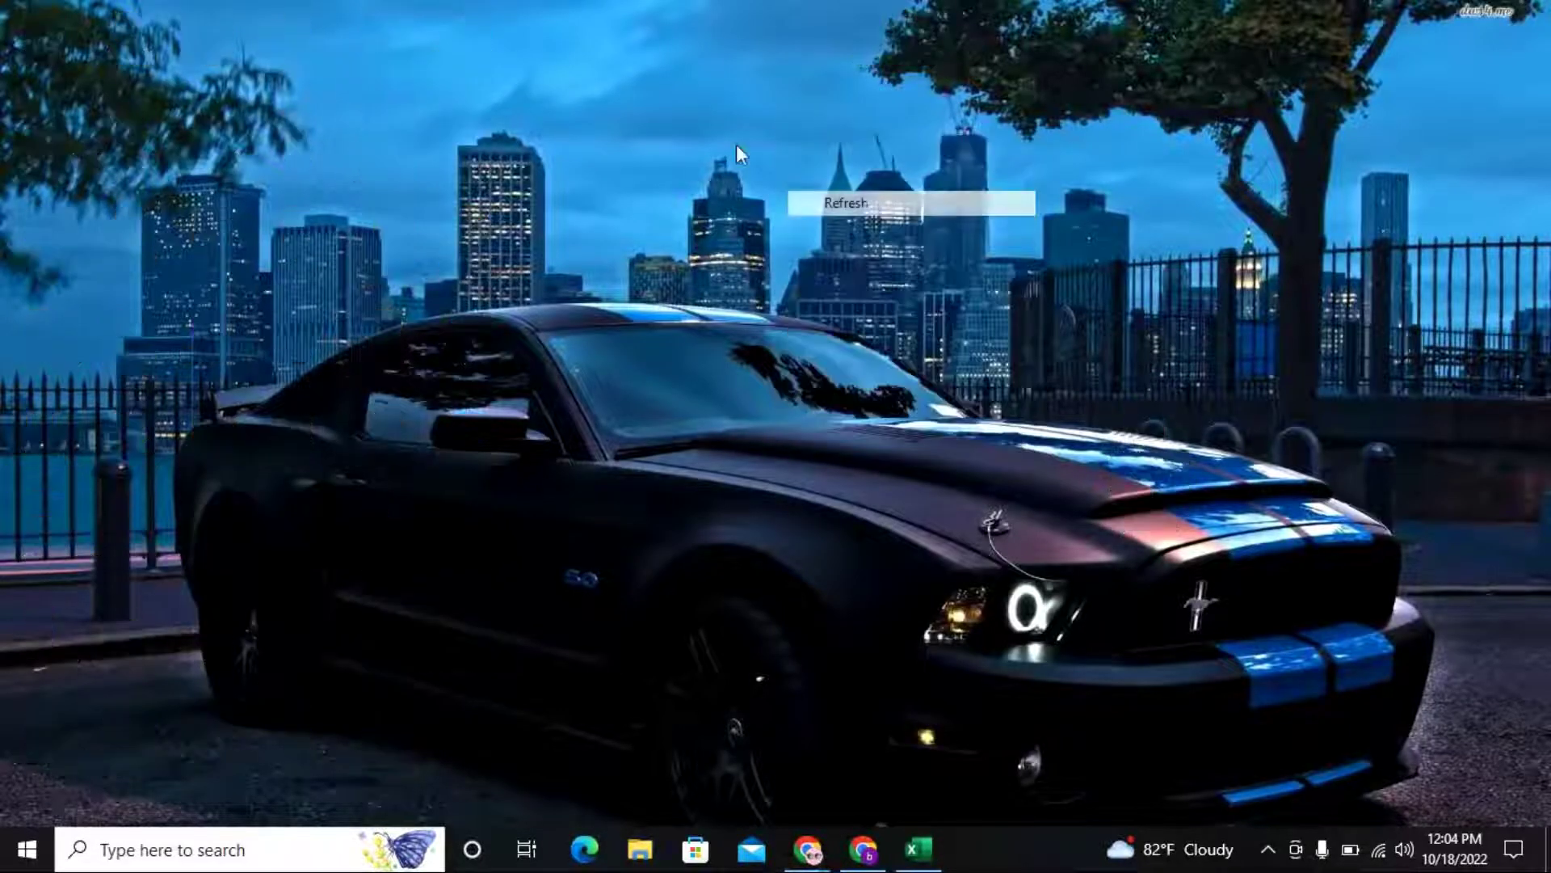
right_click(622, 131)
left_click(685, 198)
right_click(630, 109)
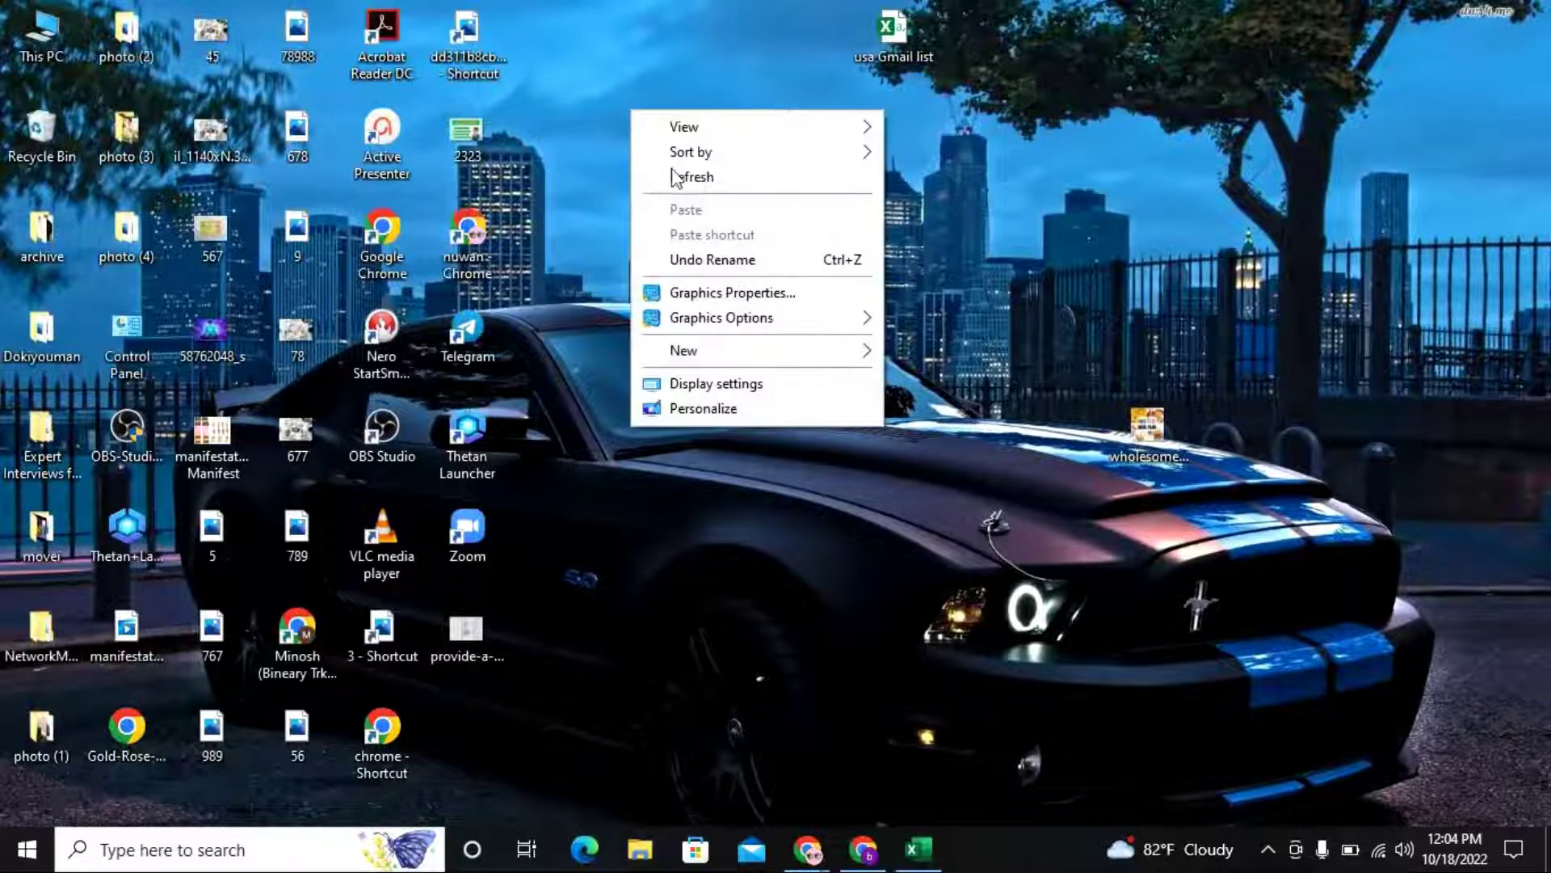
left_click(680, 196)
right_click(648, 127)
left_click(711, 194)
right_click(613, 123)
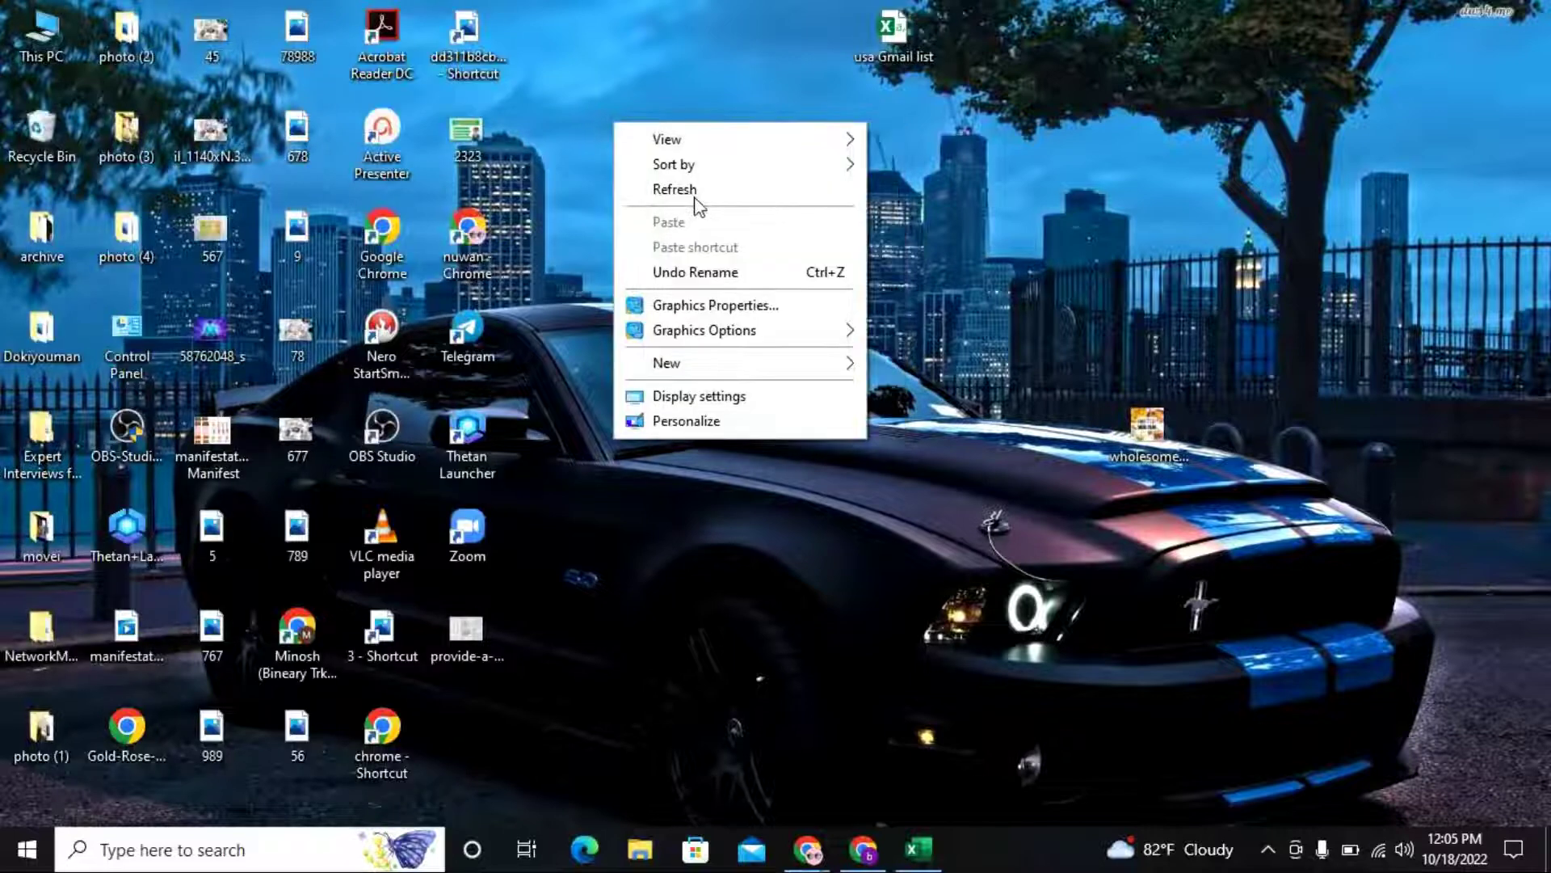
left_click(694, 200)
right_click(625, 134)
left_click(664, 199)
right_click(624, 120)
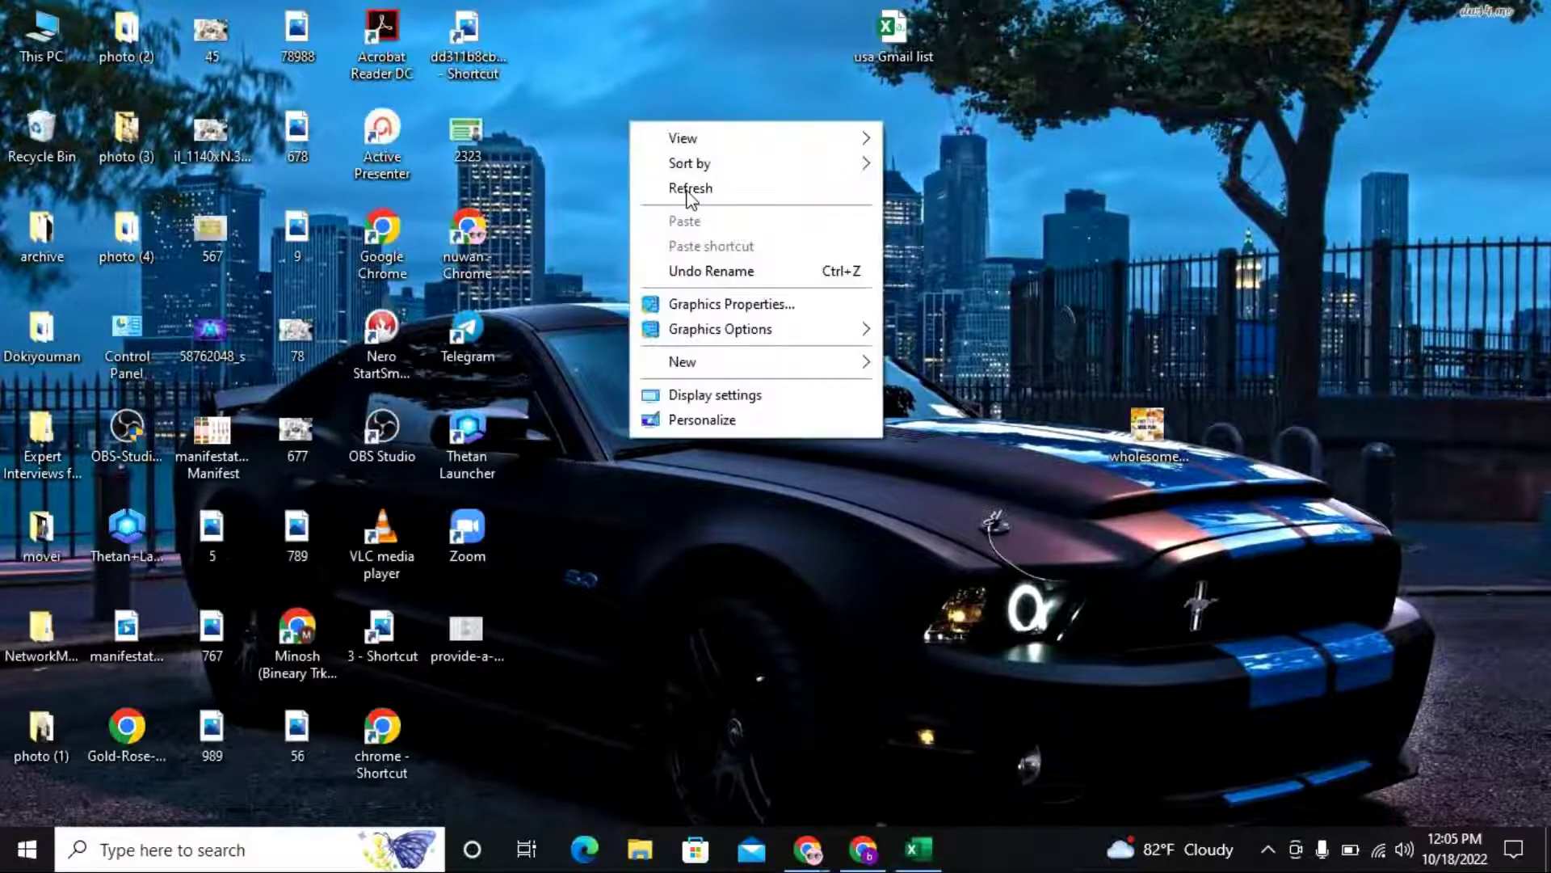
left_click(691, 199)
right_click(641, 121)
left_click(706, 194)
right_click(637, 104)
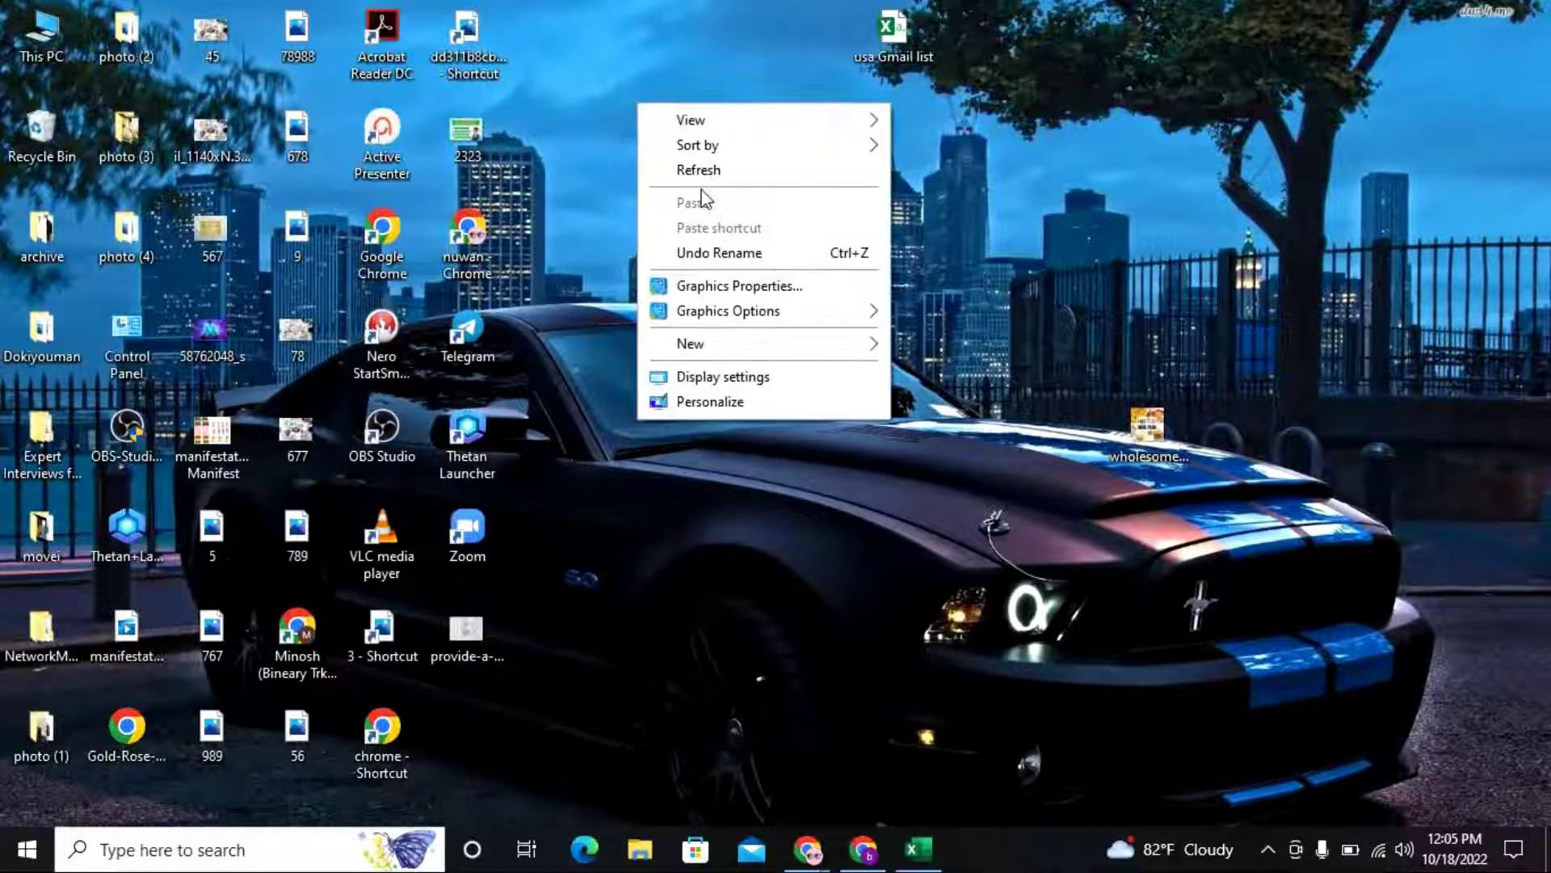
left_click(701, 194)
right_click(640, 120)
left_click(703, 192)
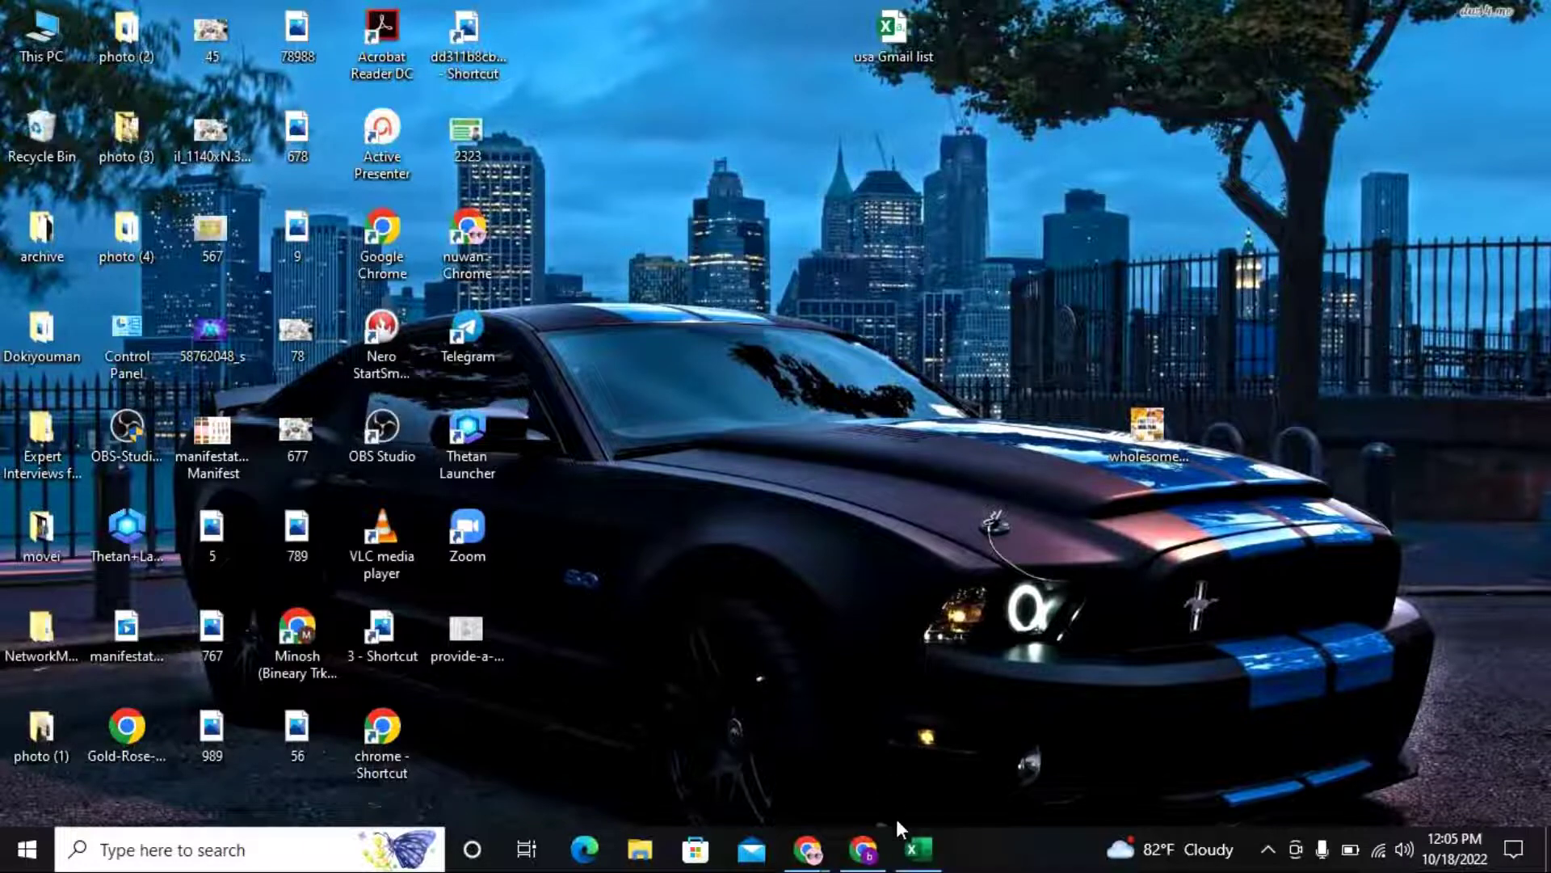
Look through the open browser windows and close the incognito Rytr window
left_click(864, 850)
left_click(873, 859)
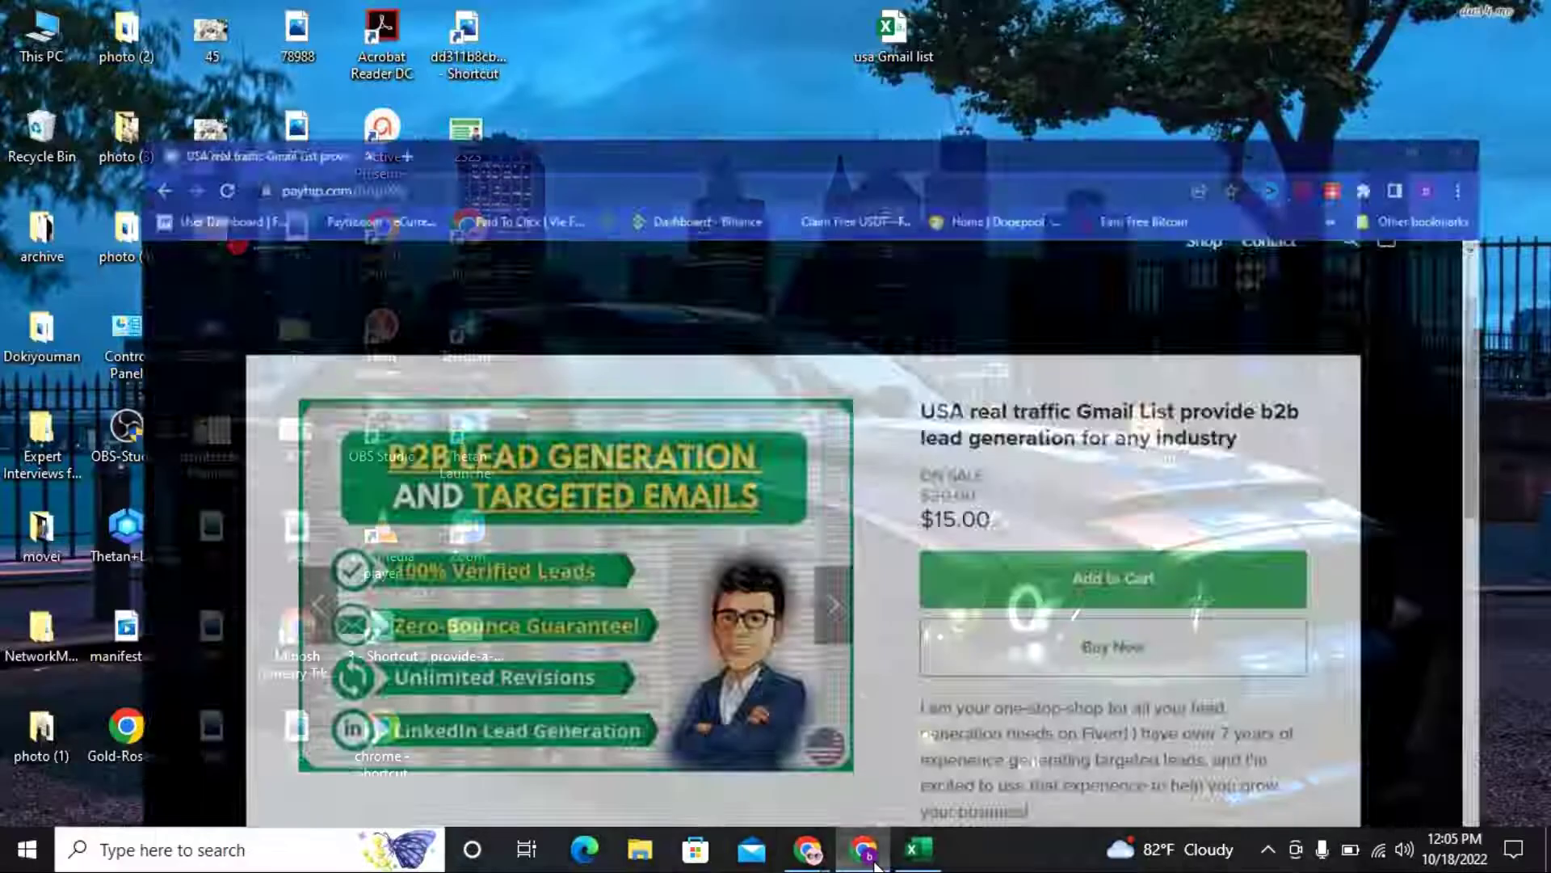
mouse_move(808, 856)
left_click(929, 677)
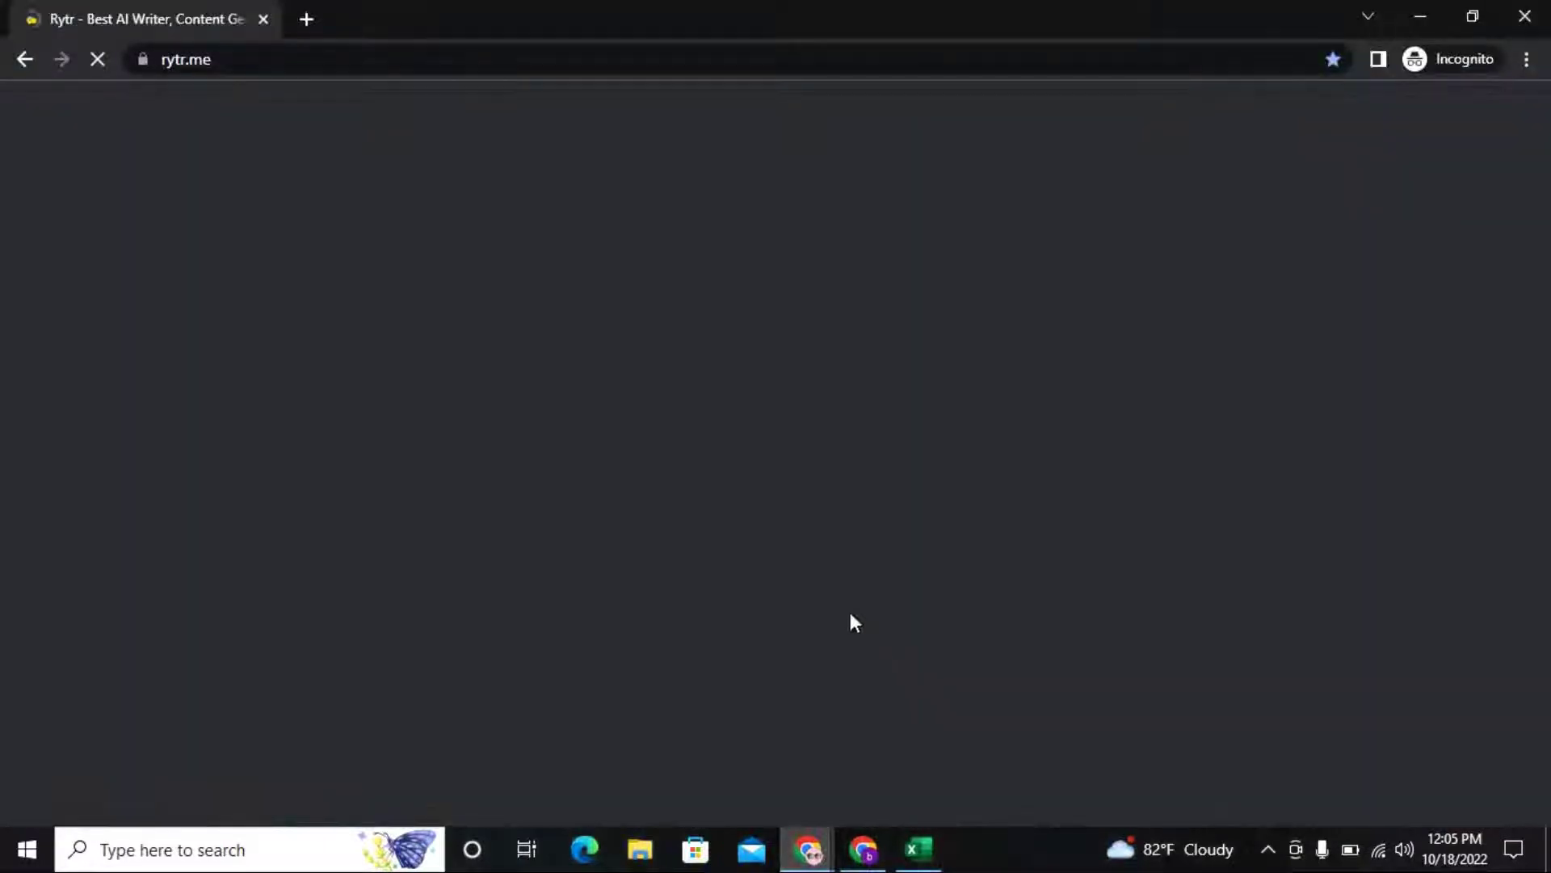
left_click(1531, 12)
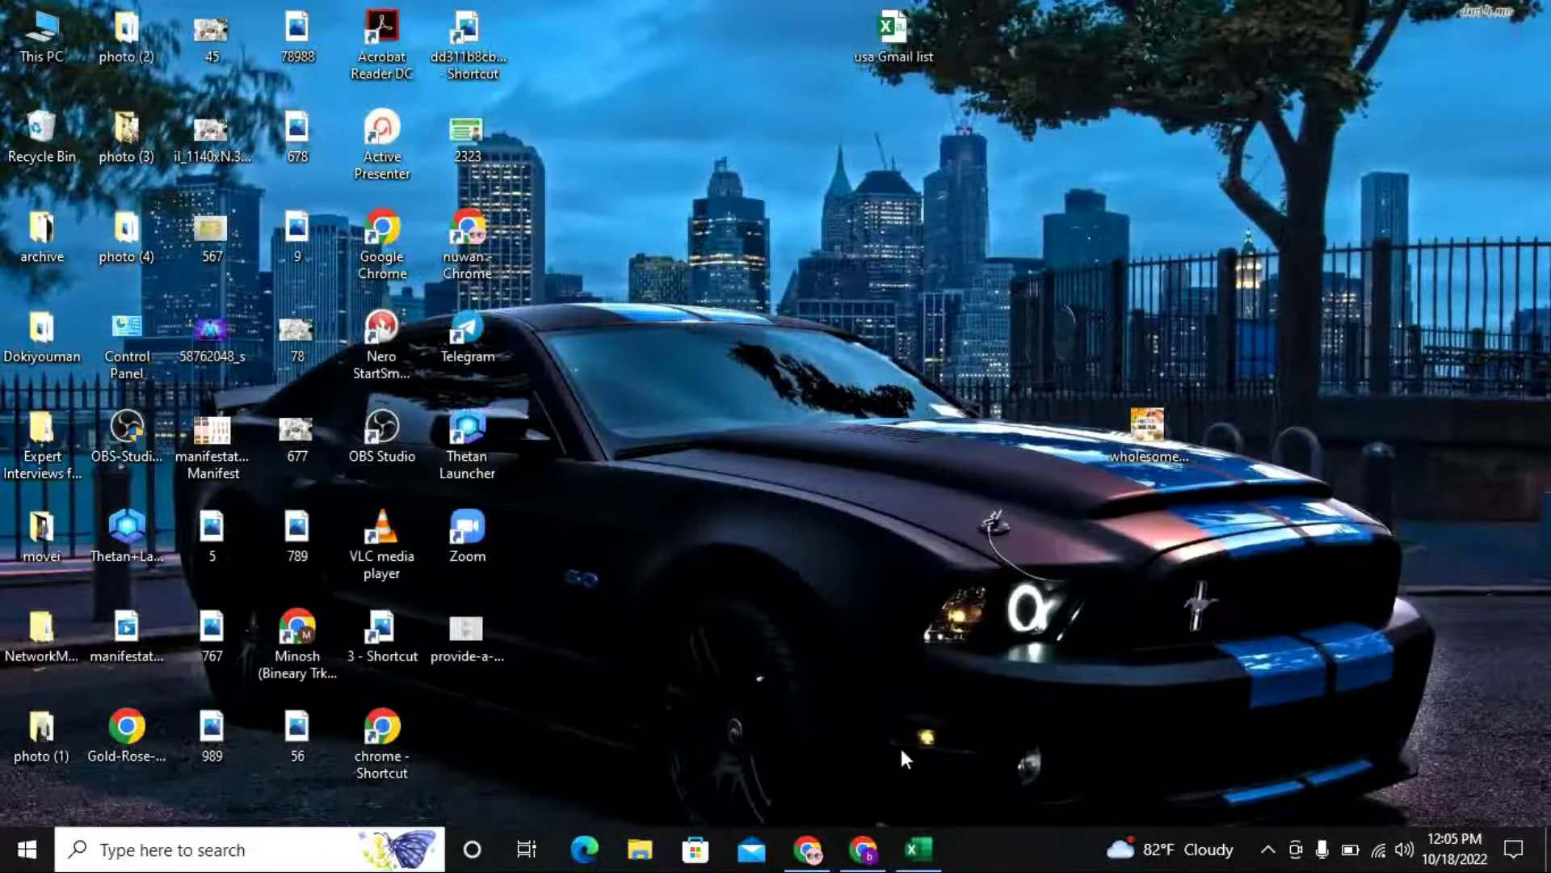
Bring back the Gmail window, try once more to upload the keto meal plan picture from the desktop and close the photo dialog
left_click(807, 848)
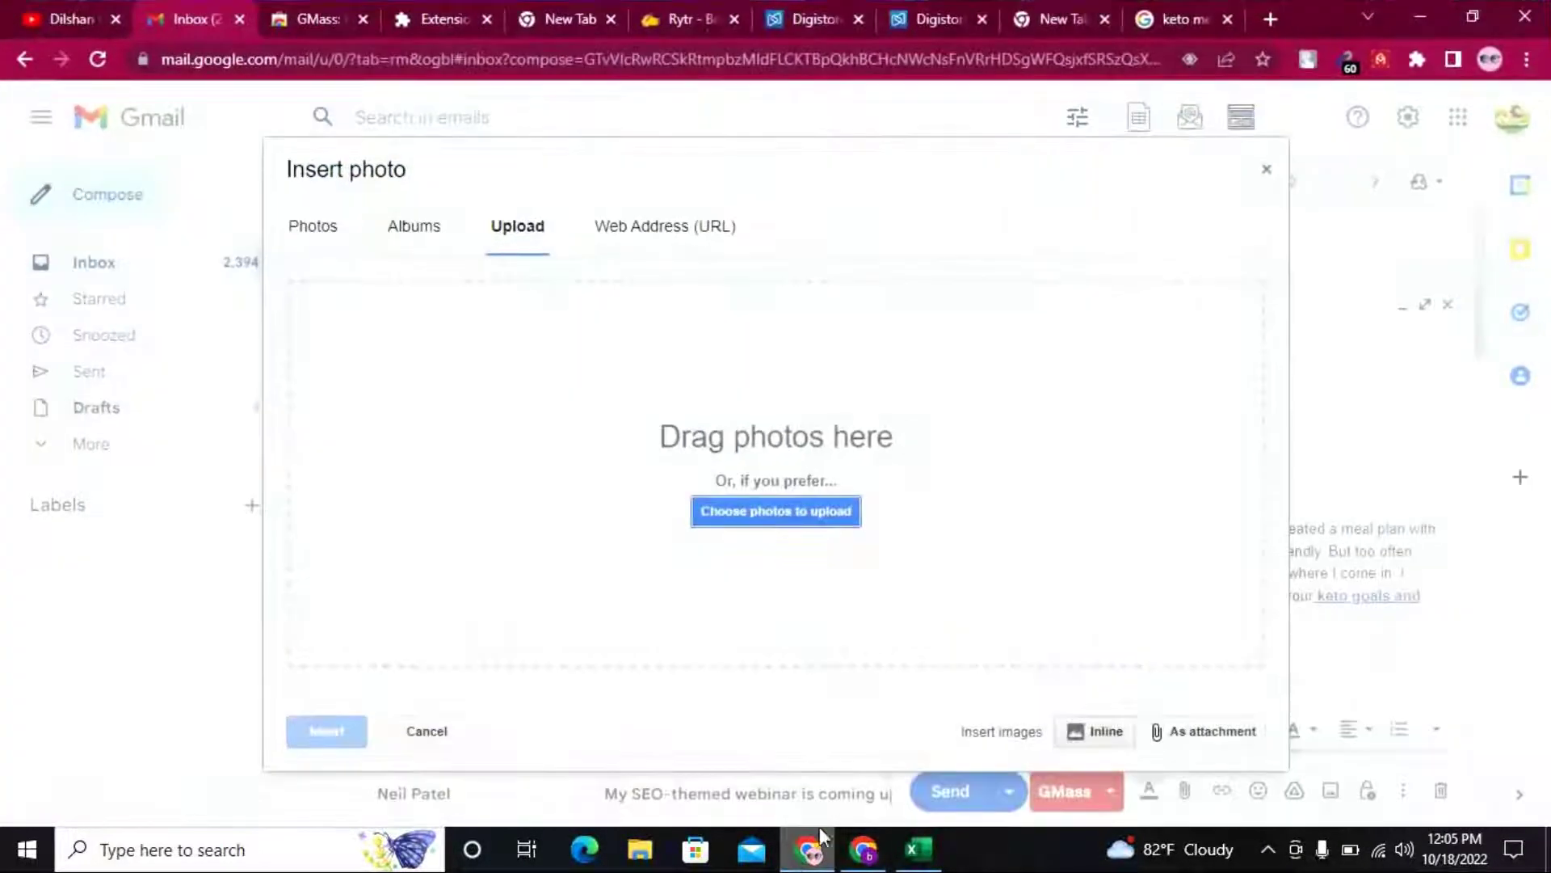
left_click(307, 19)
left_click(241, 33)
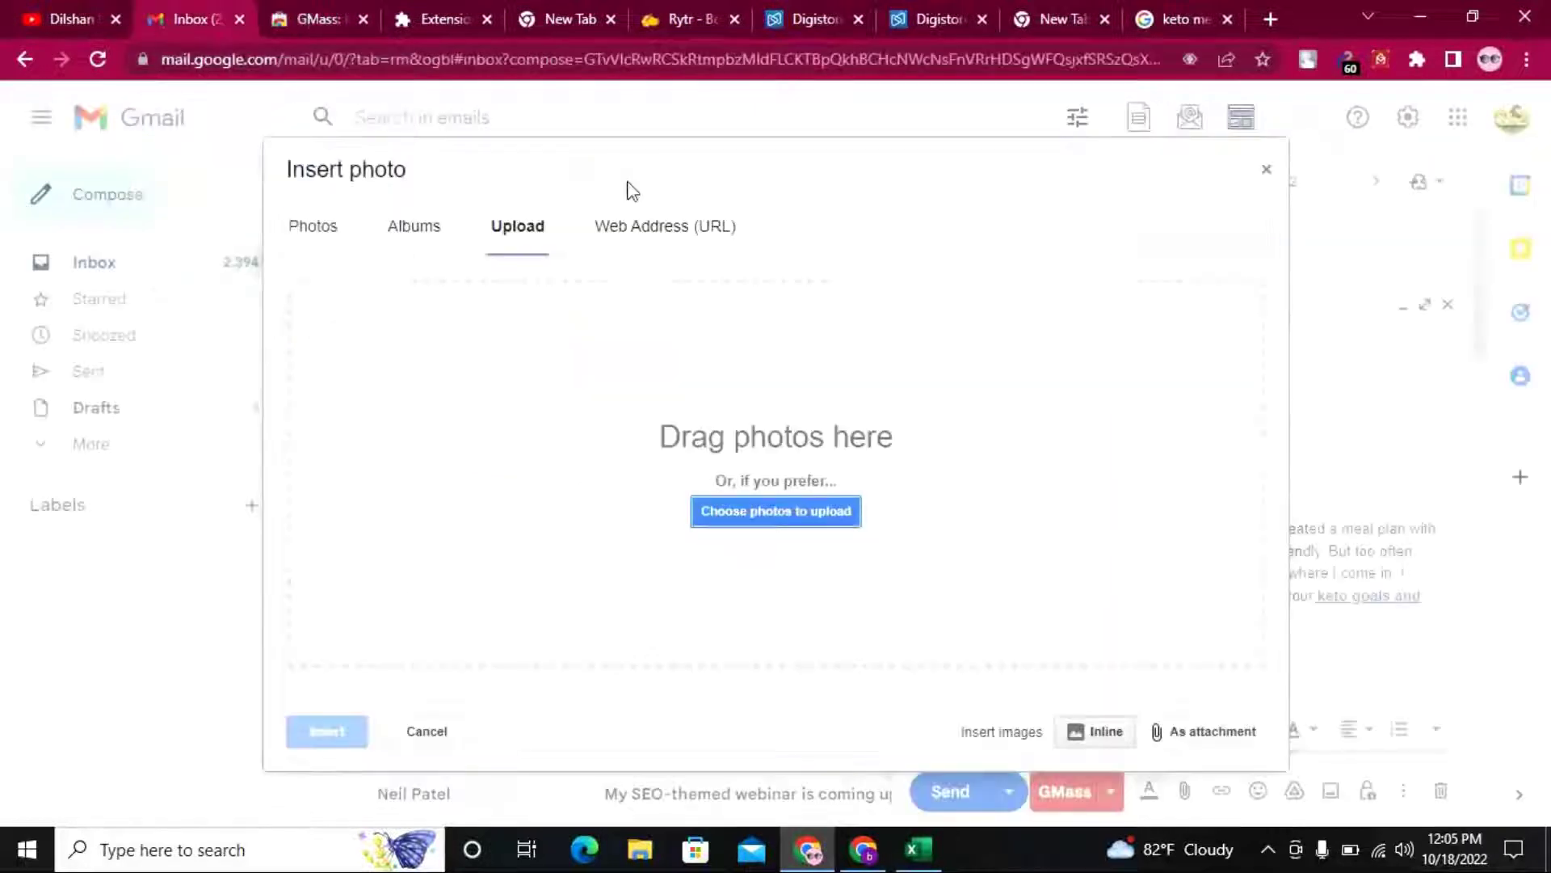
left_click(789, 516)
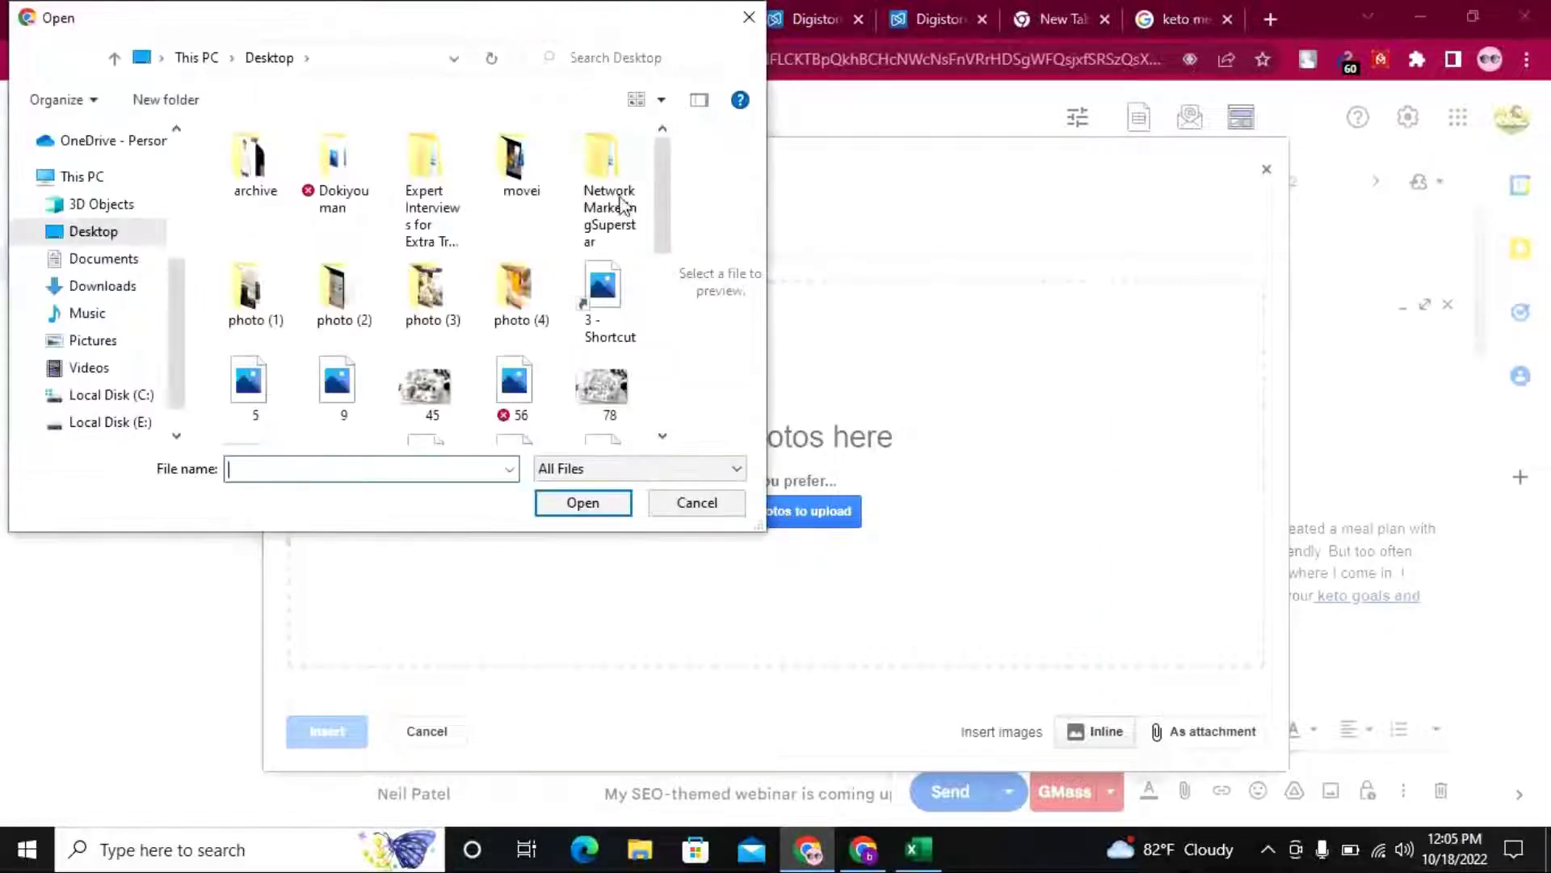
scroll(521, 396, "down", 5)
left_click(521, 396)
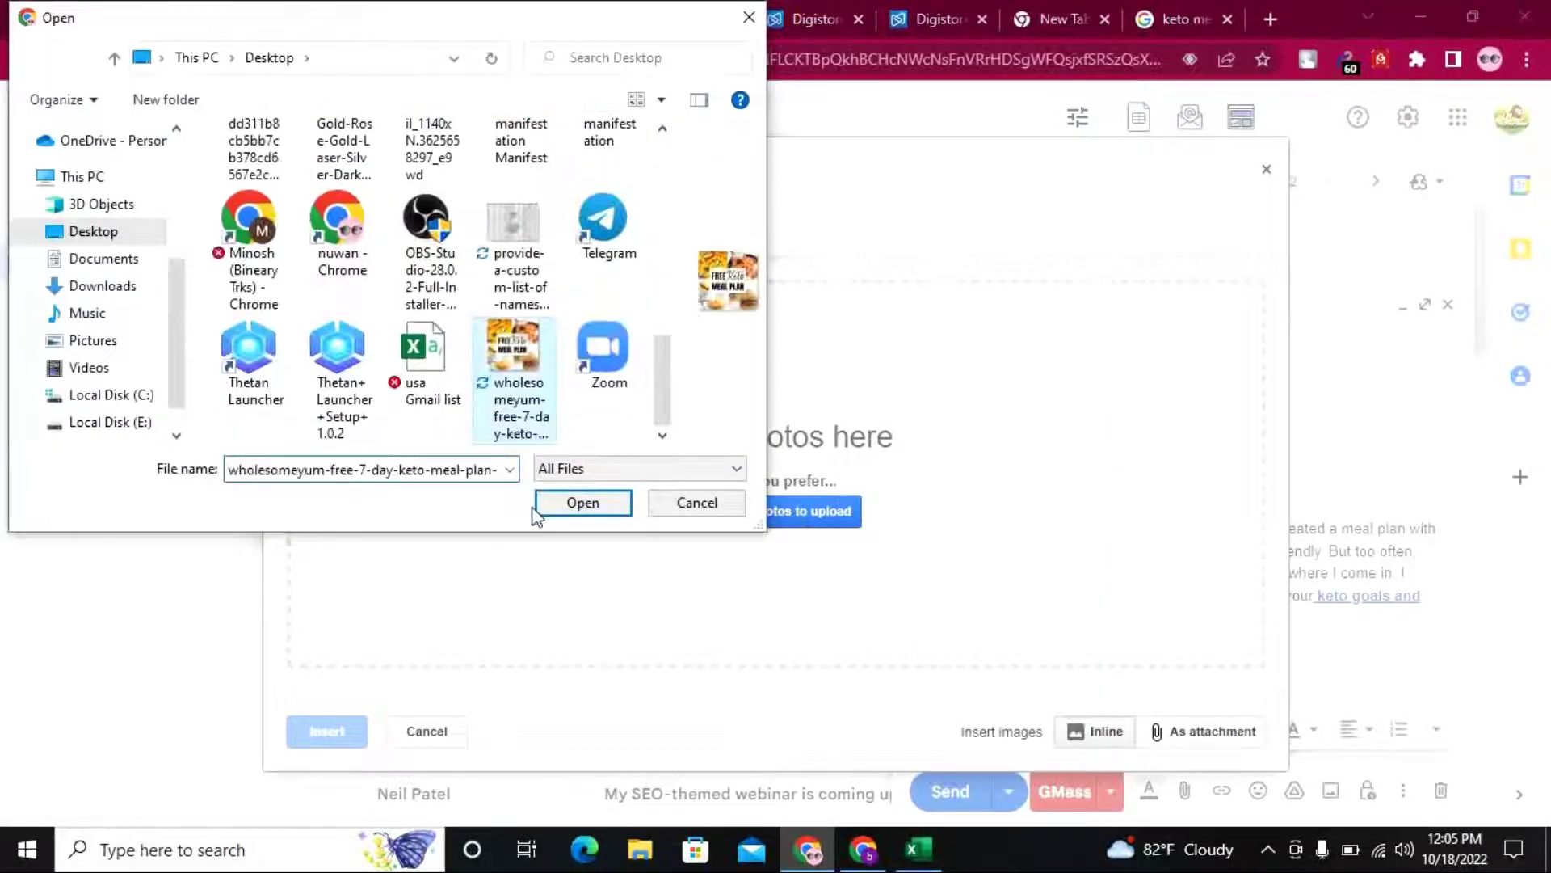
left_click(572, 505)
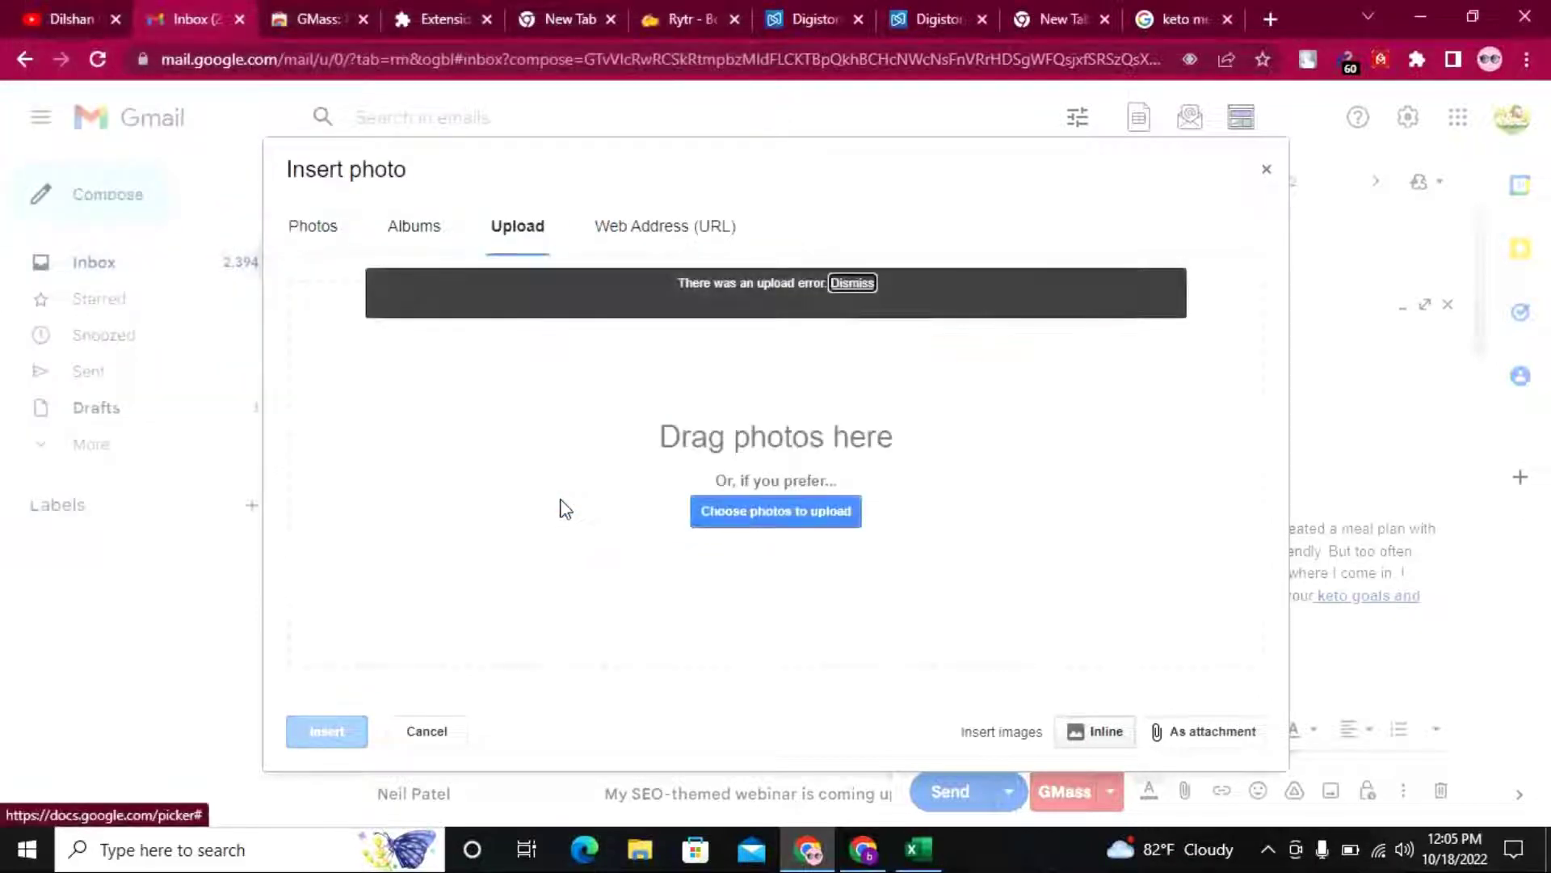
left_click(1267, 169)
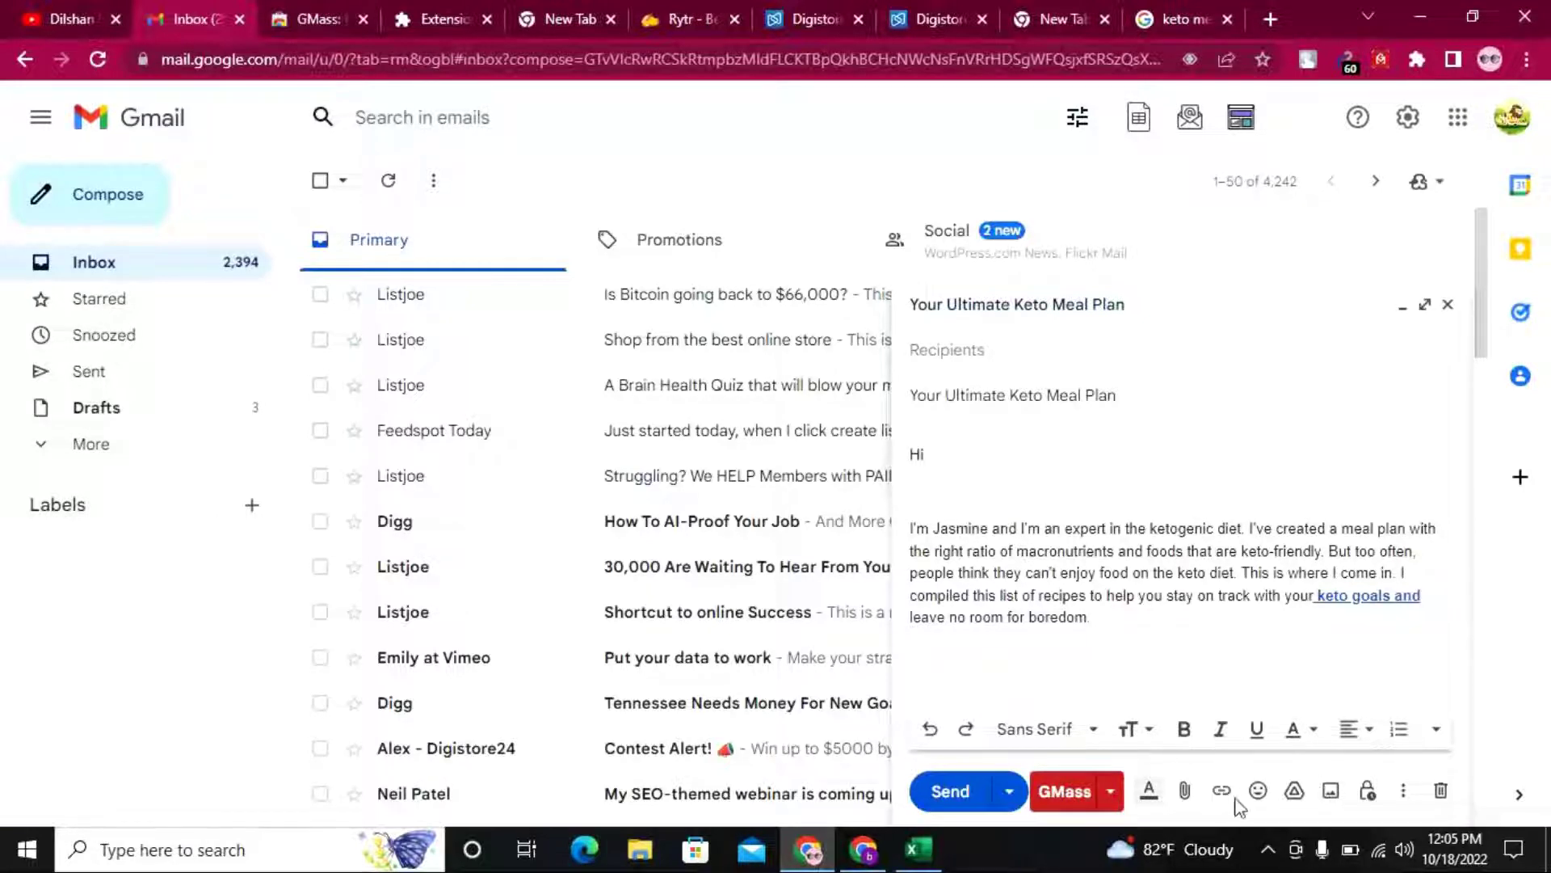
Upload wholesomeyum-free-7-day-keto-meal-plan-for-beginners-2.jpg from the desktop through Google Drive and insert it into the email as a Drive link
left_click(1298, 794)
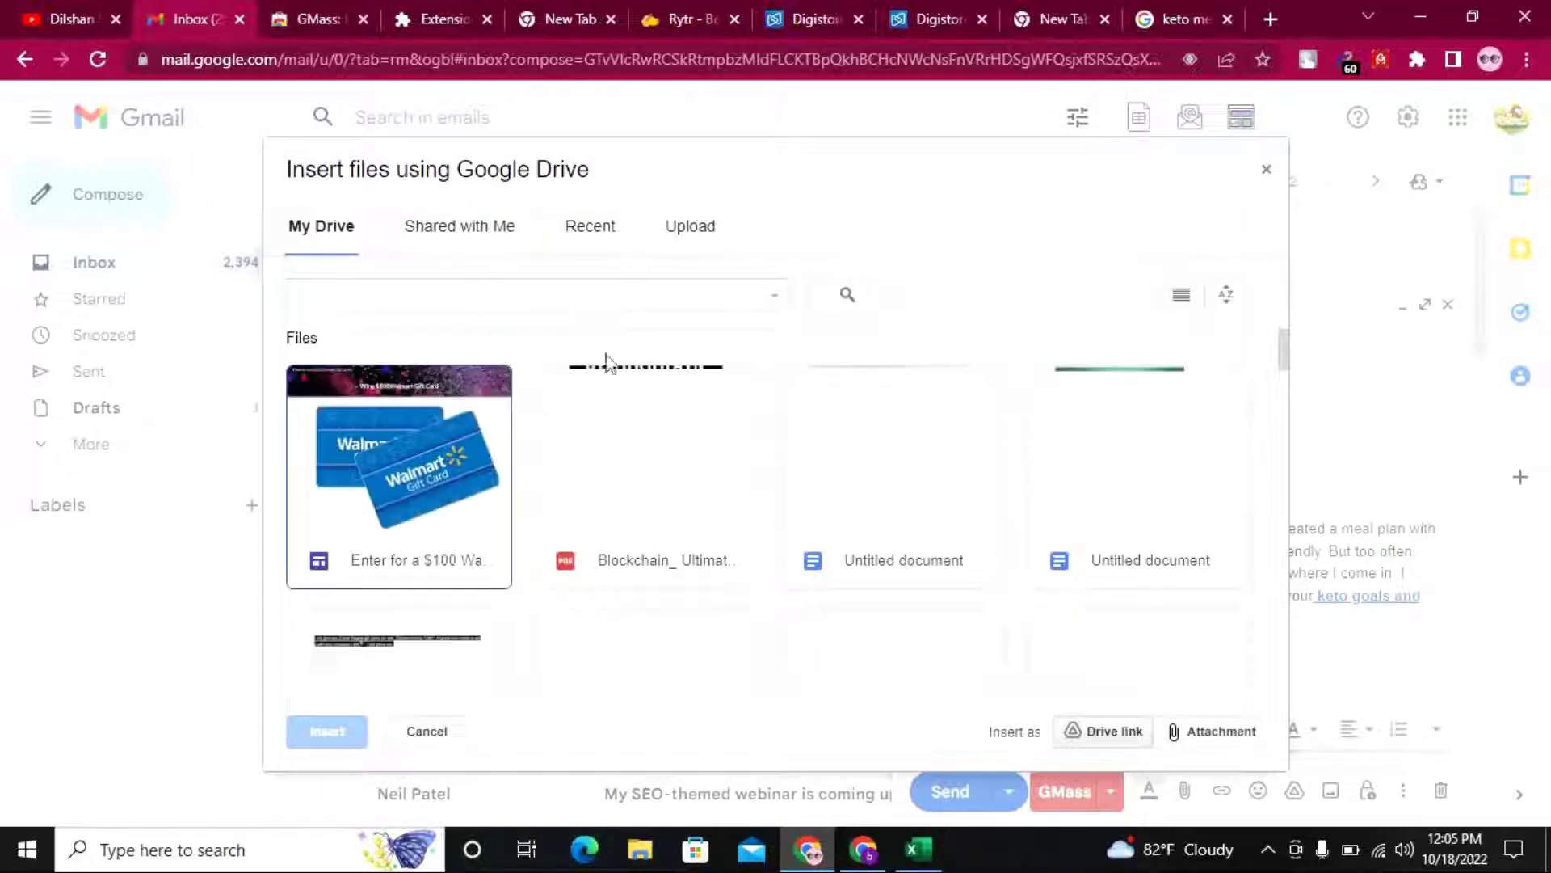
scroll(571, 531, "down", 4)
scroll(571, 531, "up", 4)
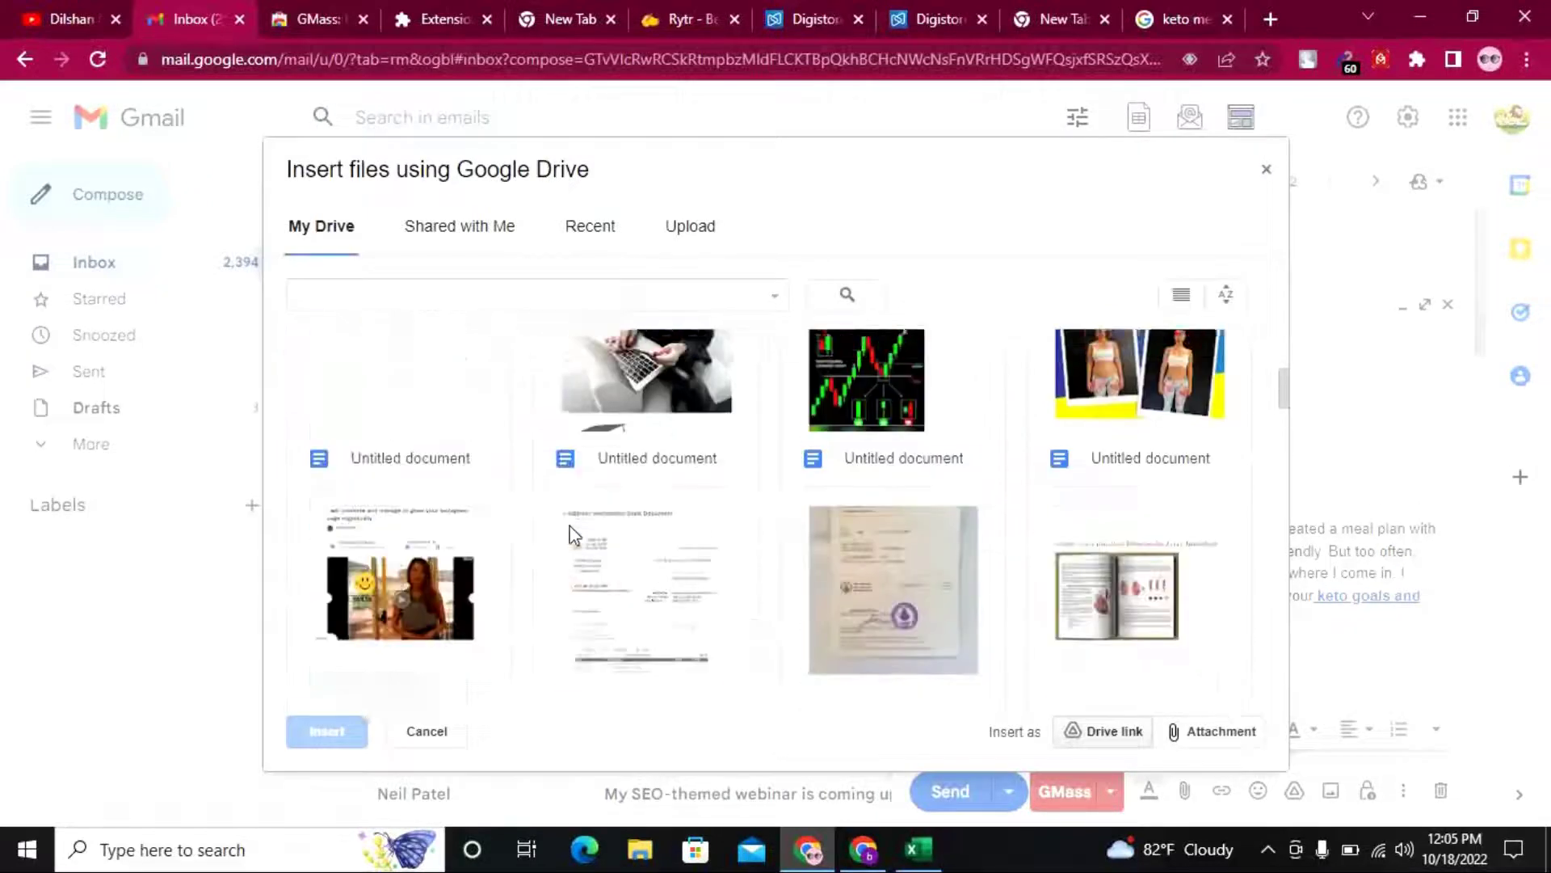
left_click(690, 227)
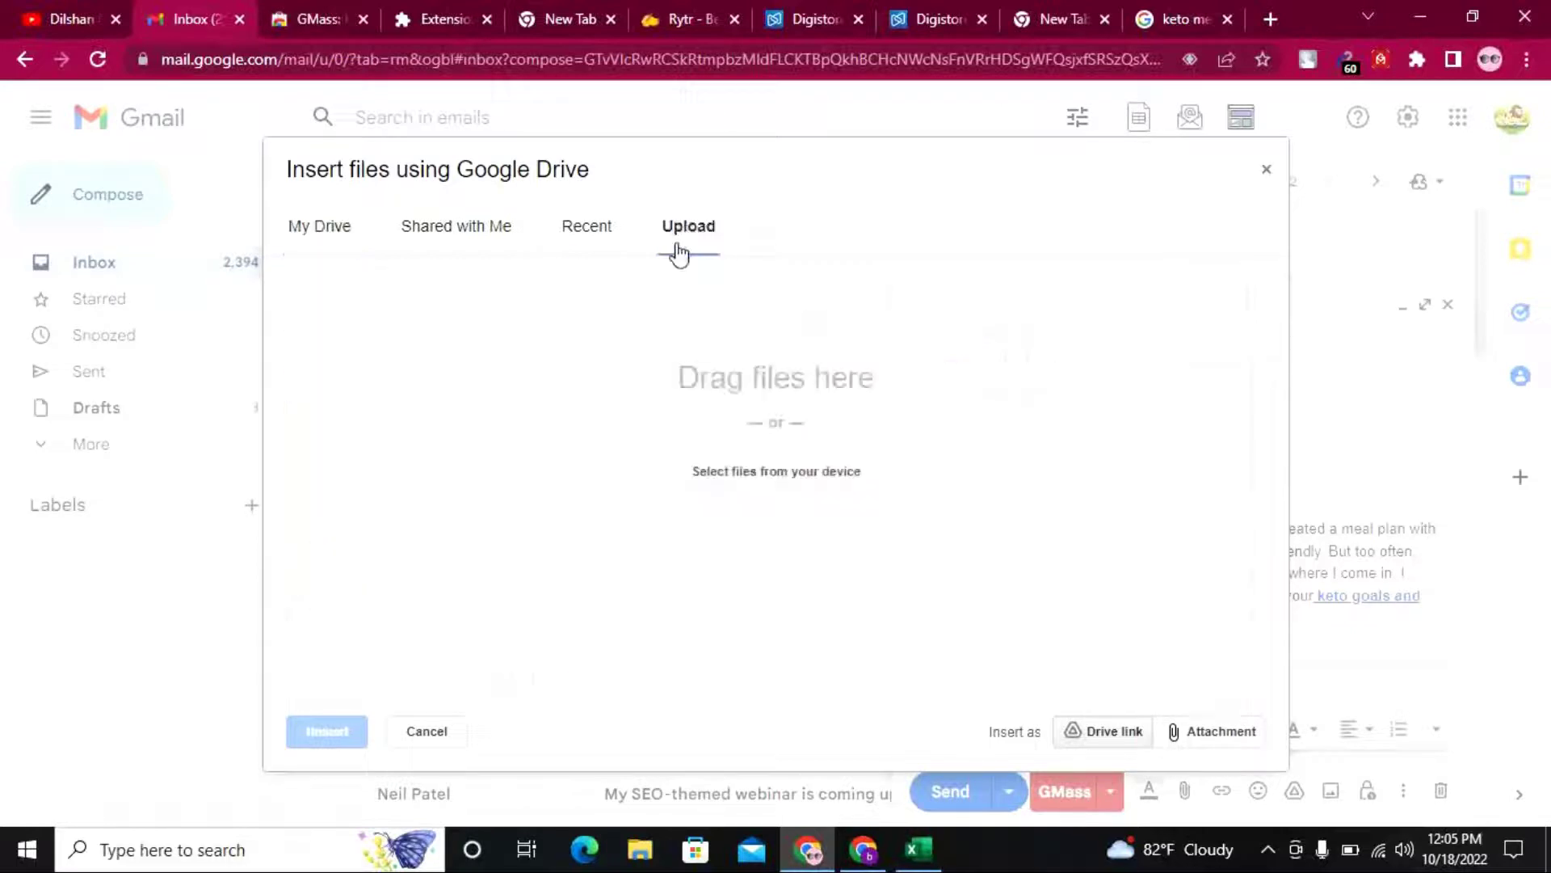
left_click(767, 477)
scroll(655, 446, "down", 5)
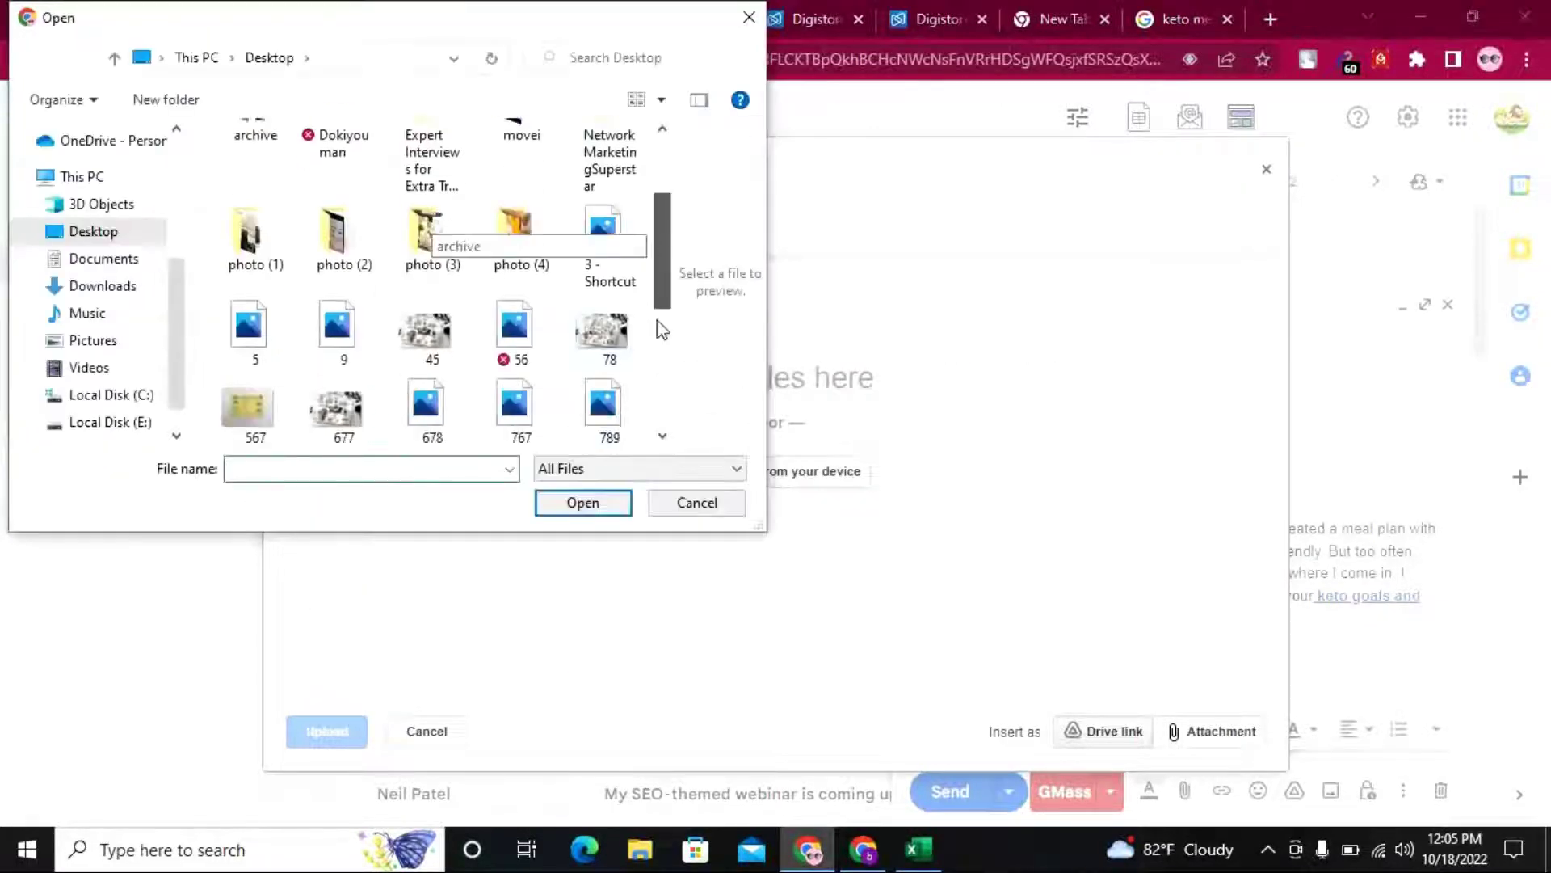
left_click(514, 348)
left_click(584, 503)
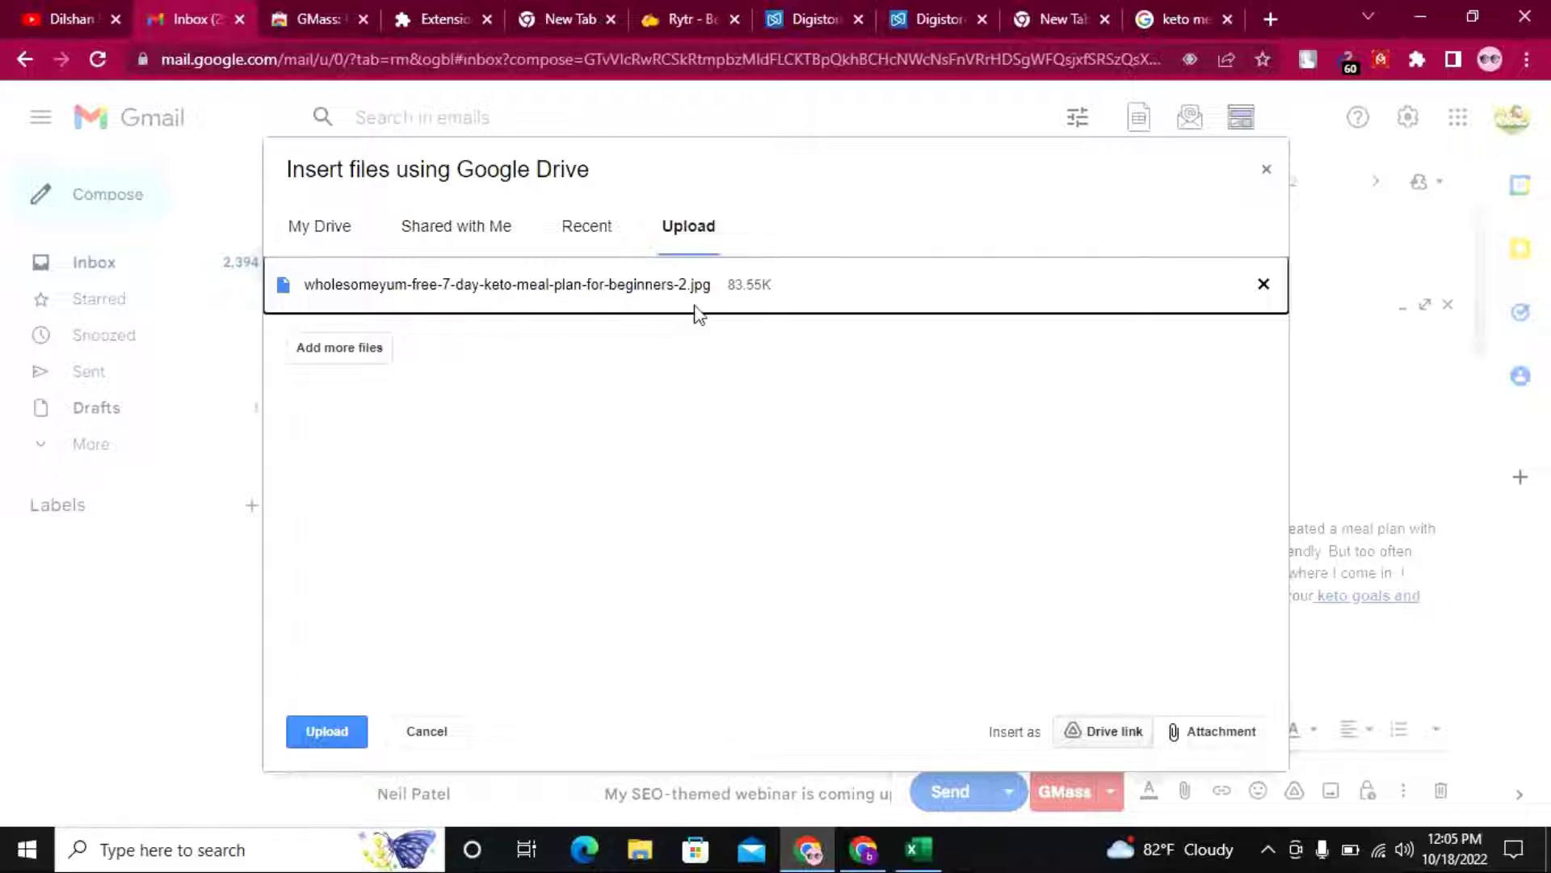
left_click(308, 355)
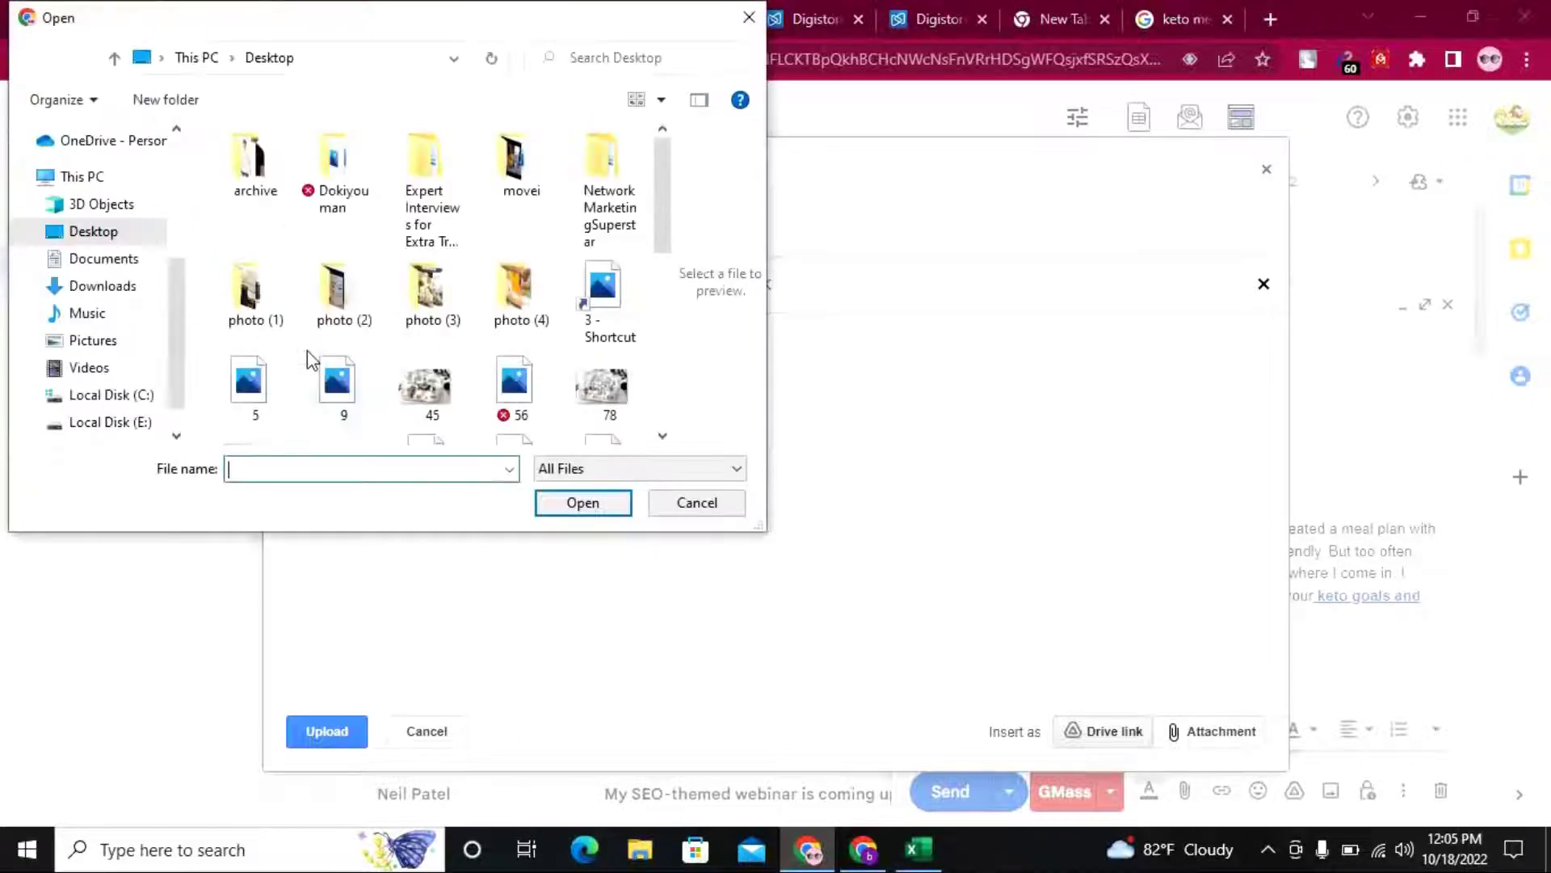
left_click(750, 17)
left_click(326, 731)
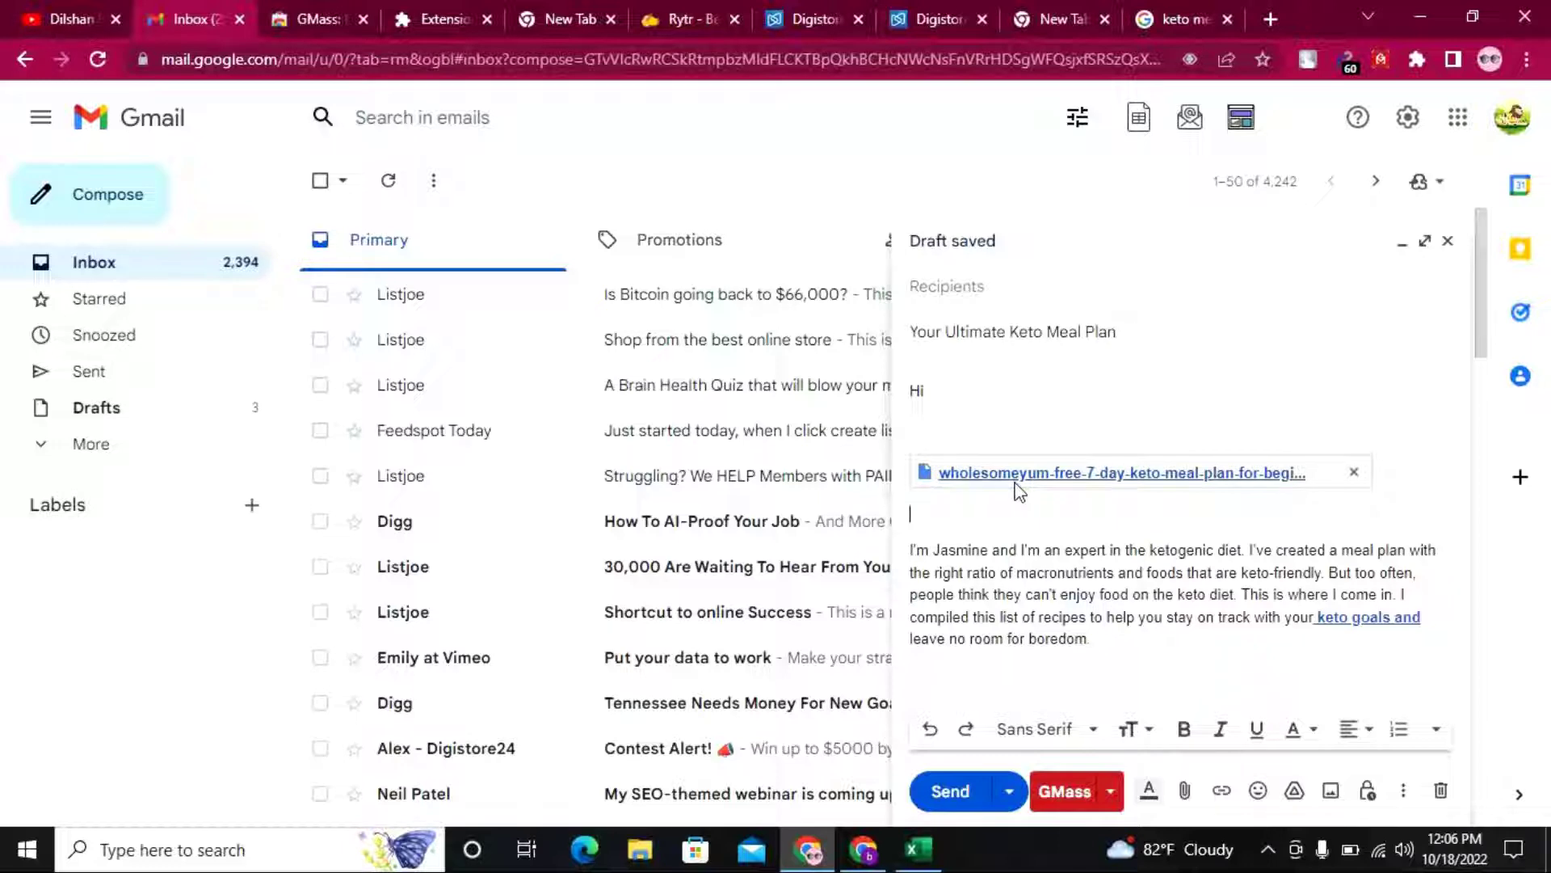
Open the inserted Drive link, close its browser tab and remove the link from the email body
left_click(1240, 478)
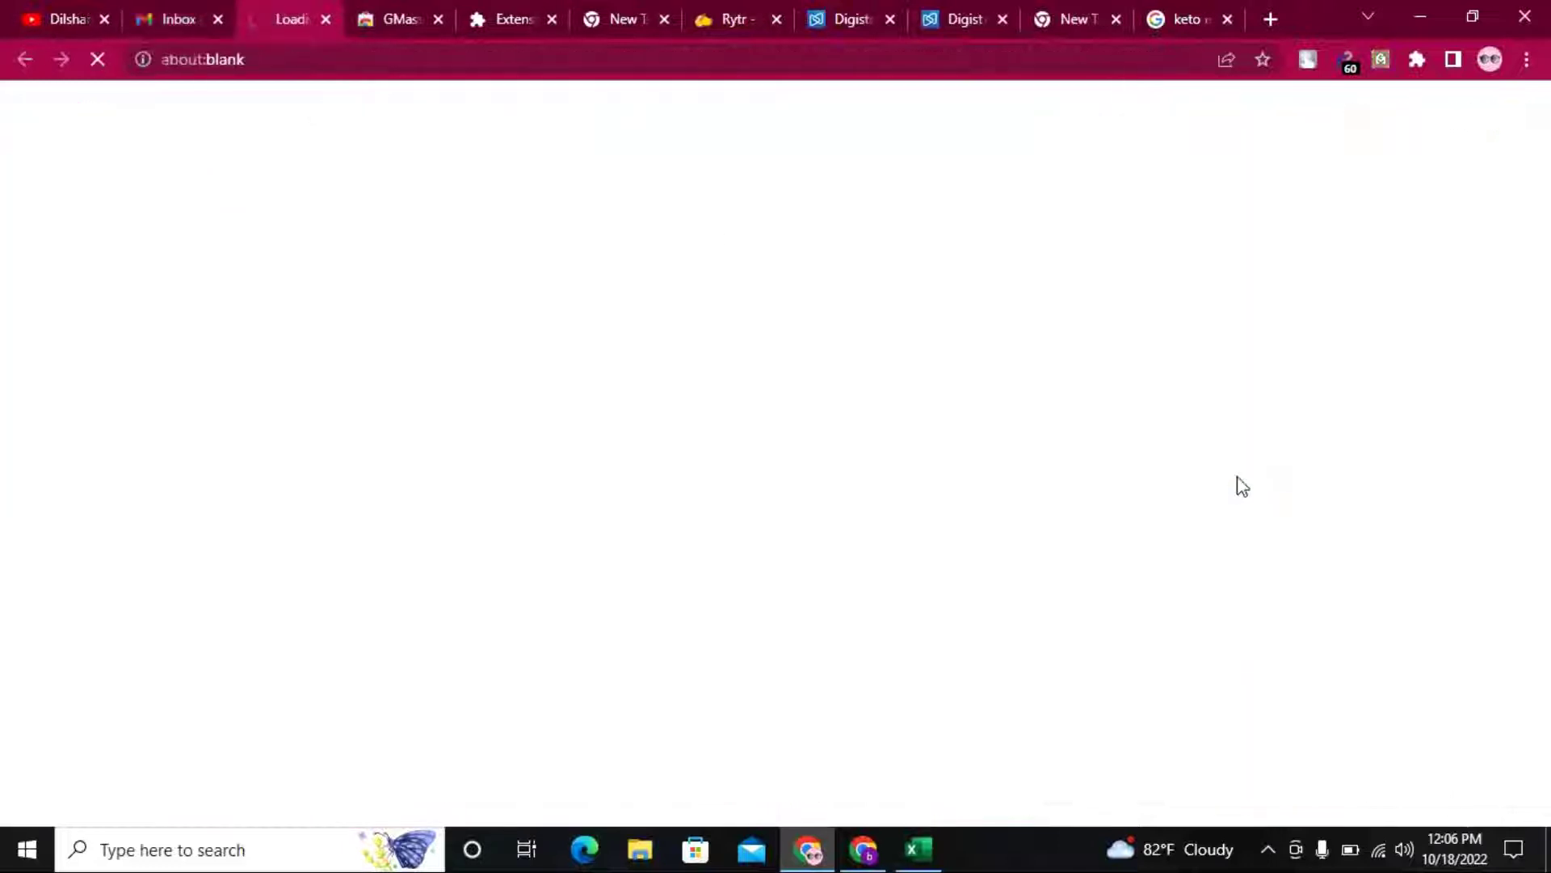
left_click(329, 19)
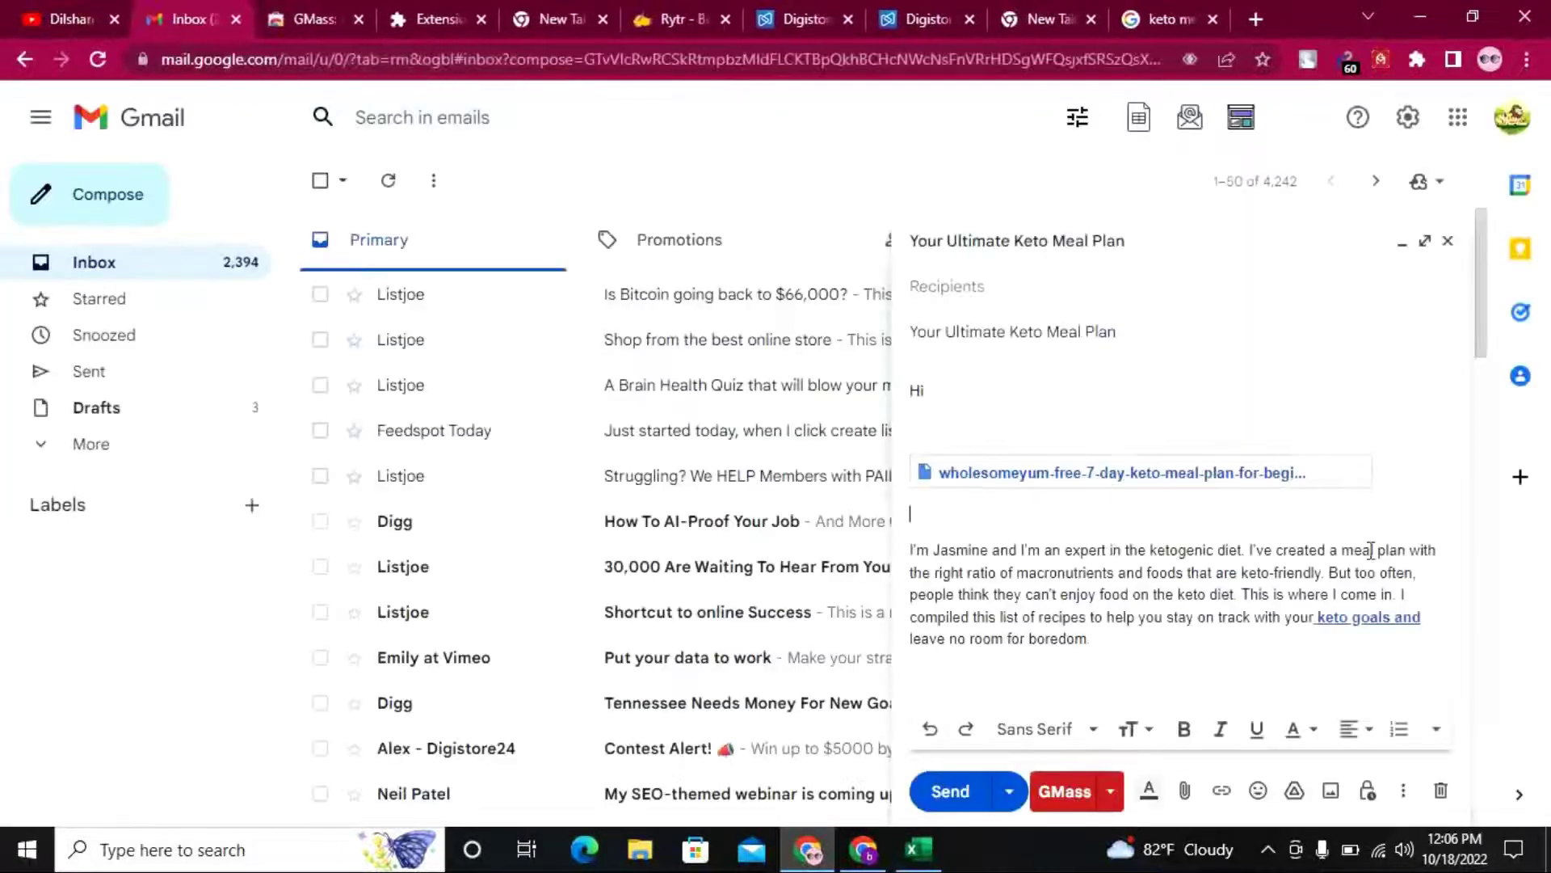
left_click(1351, 471)
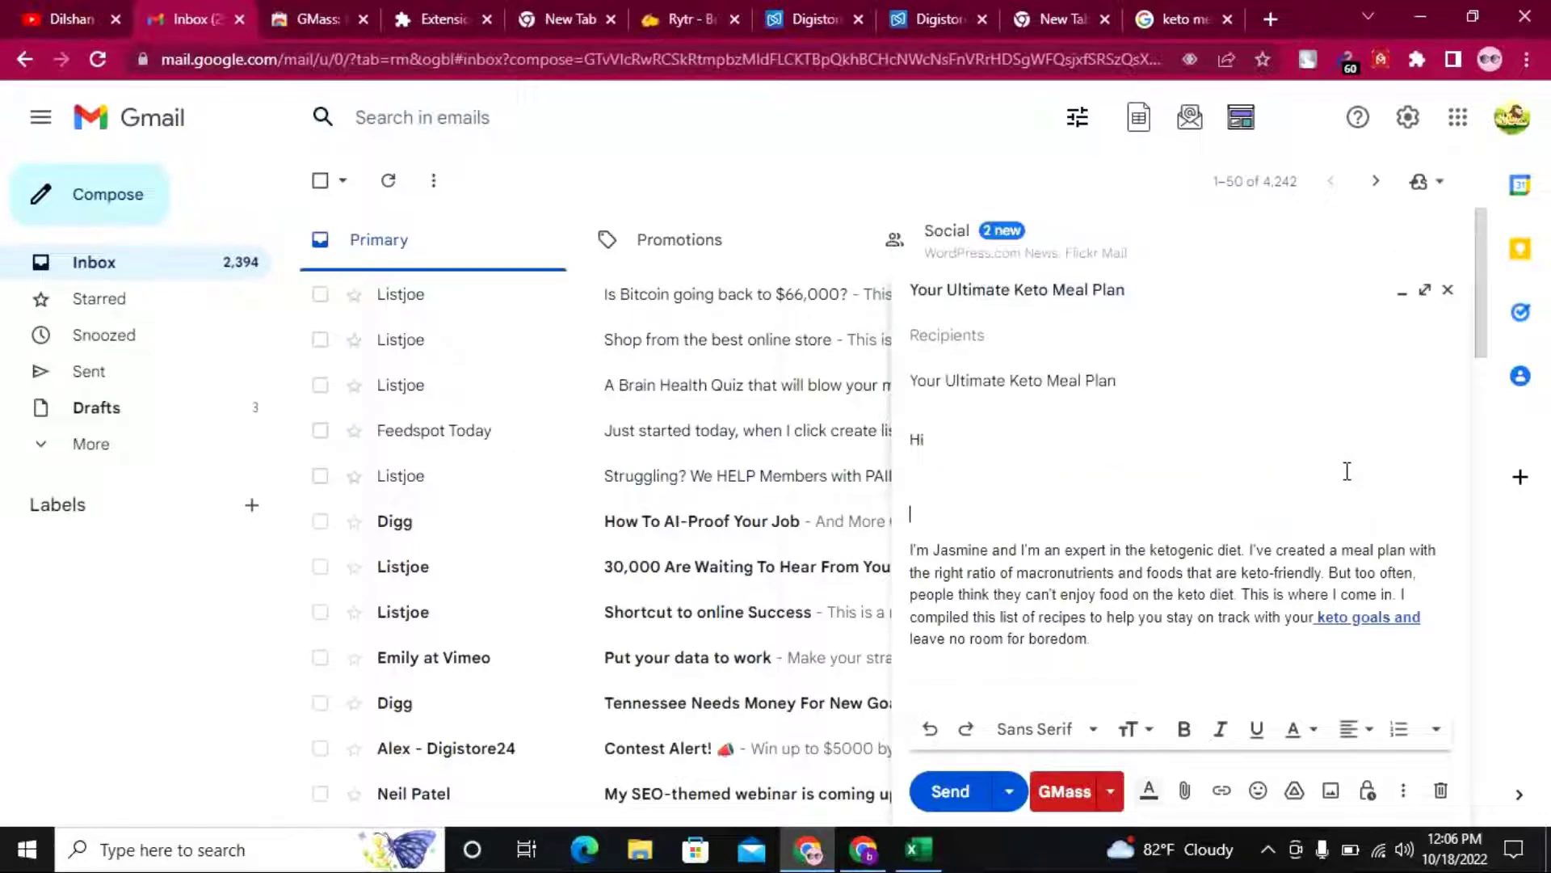
Return to the keto meal plan image results, dismiss the Google Lens box, review the images related to the Wholesome Yum picture and close its preview
left_click(1205, 13)
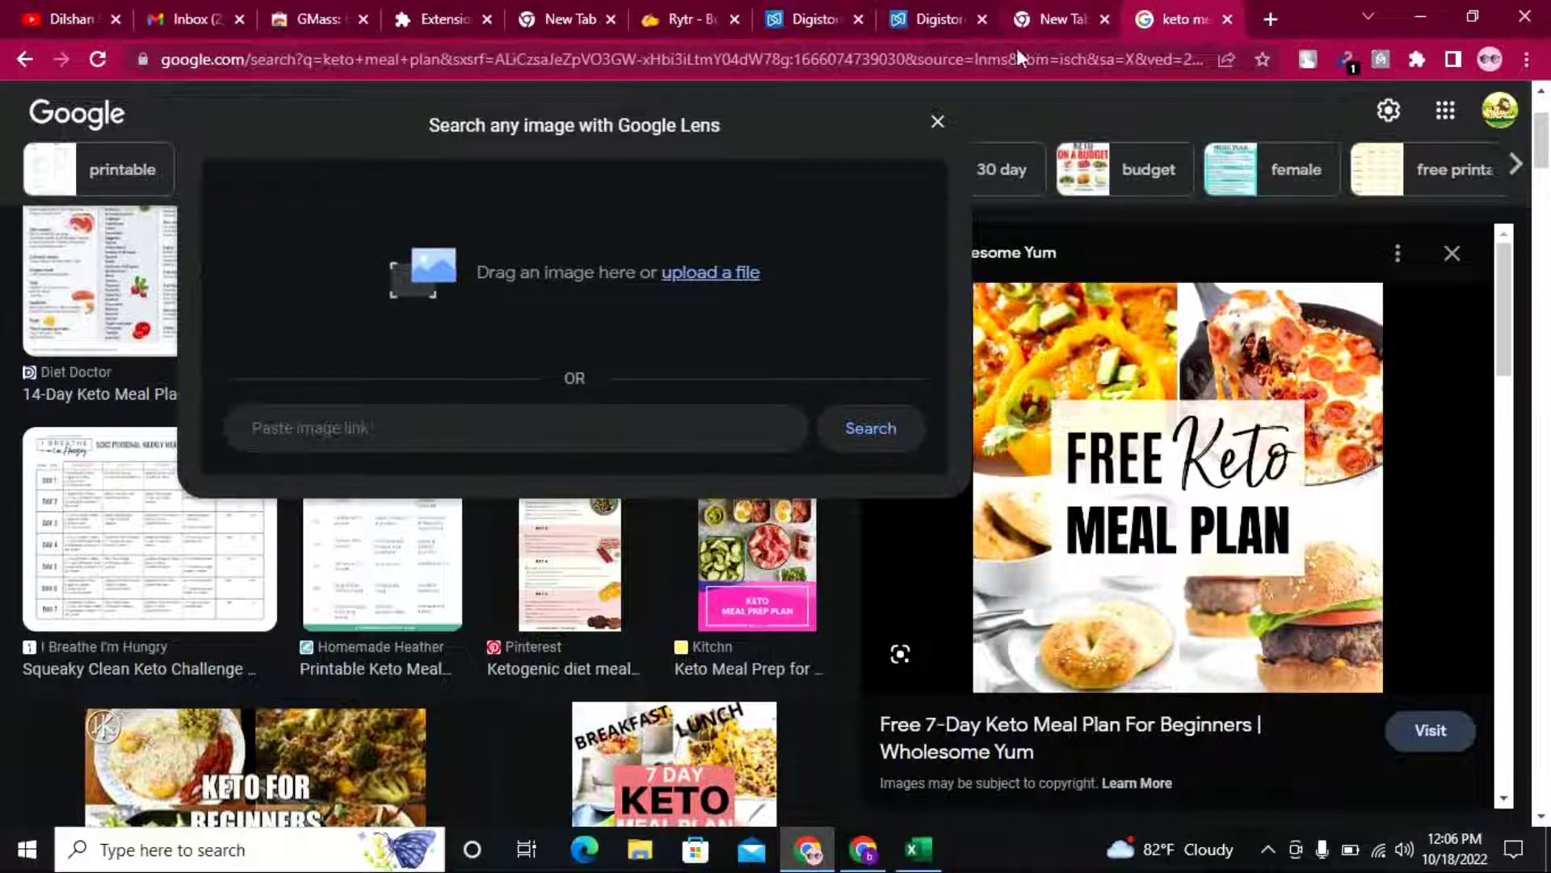
scroll(1291, 731, "down", 5)
scroll(1291, 731, "up", 3)
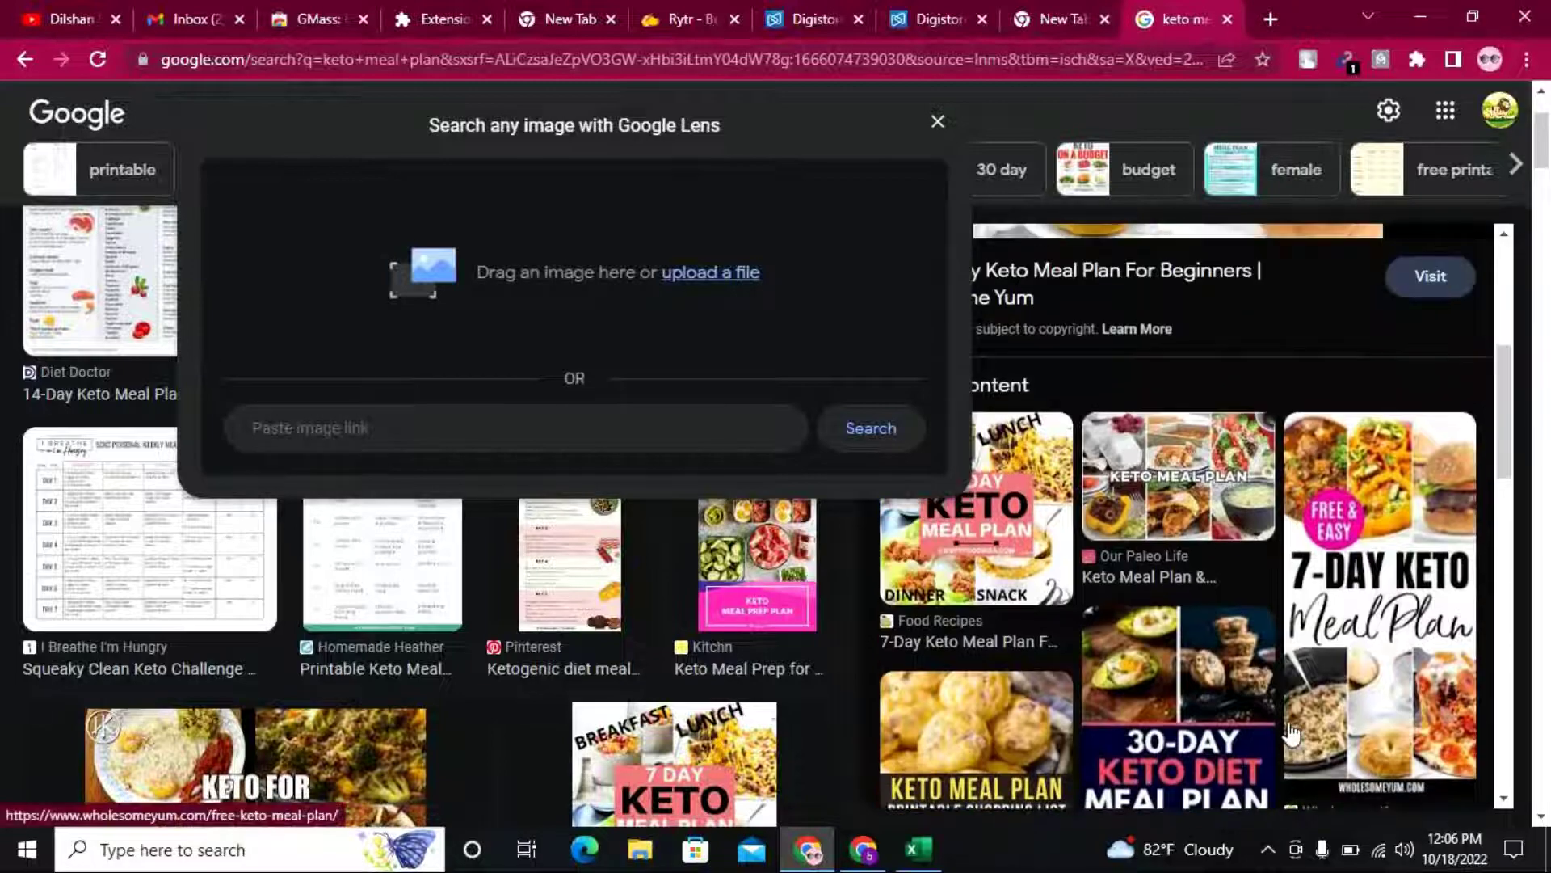
left_click(936, 121)
scroll(1086, 622, "down", 6)
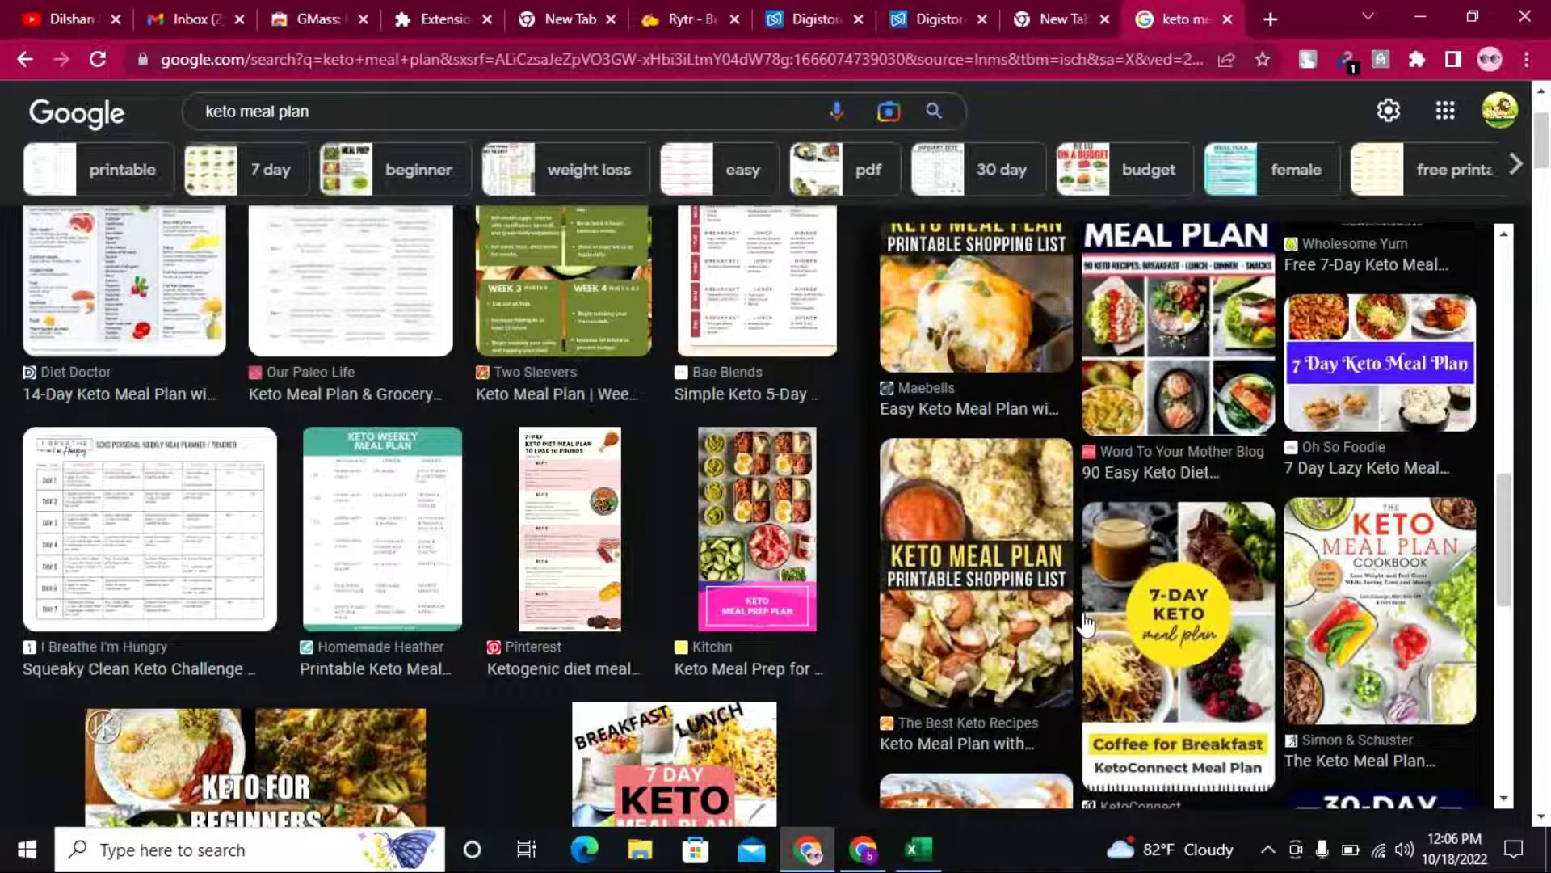
scroll(1087, 623, "down", 4)
scroll(1087, 624, "up", 8)
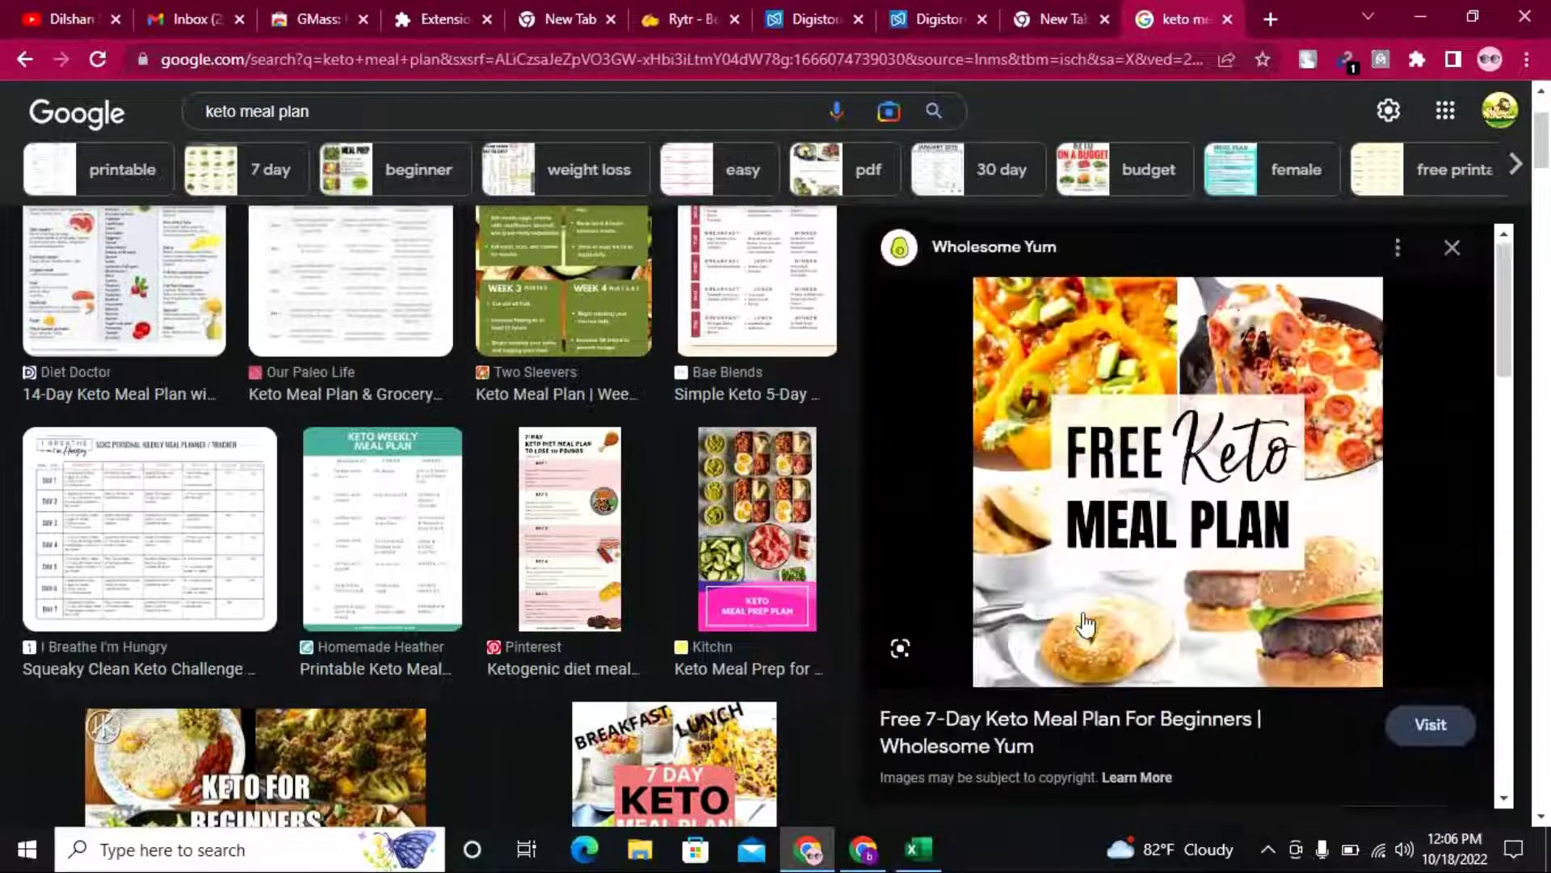
left_click(1453, 249)
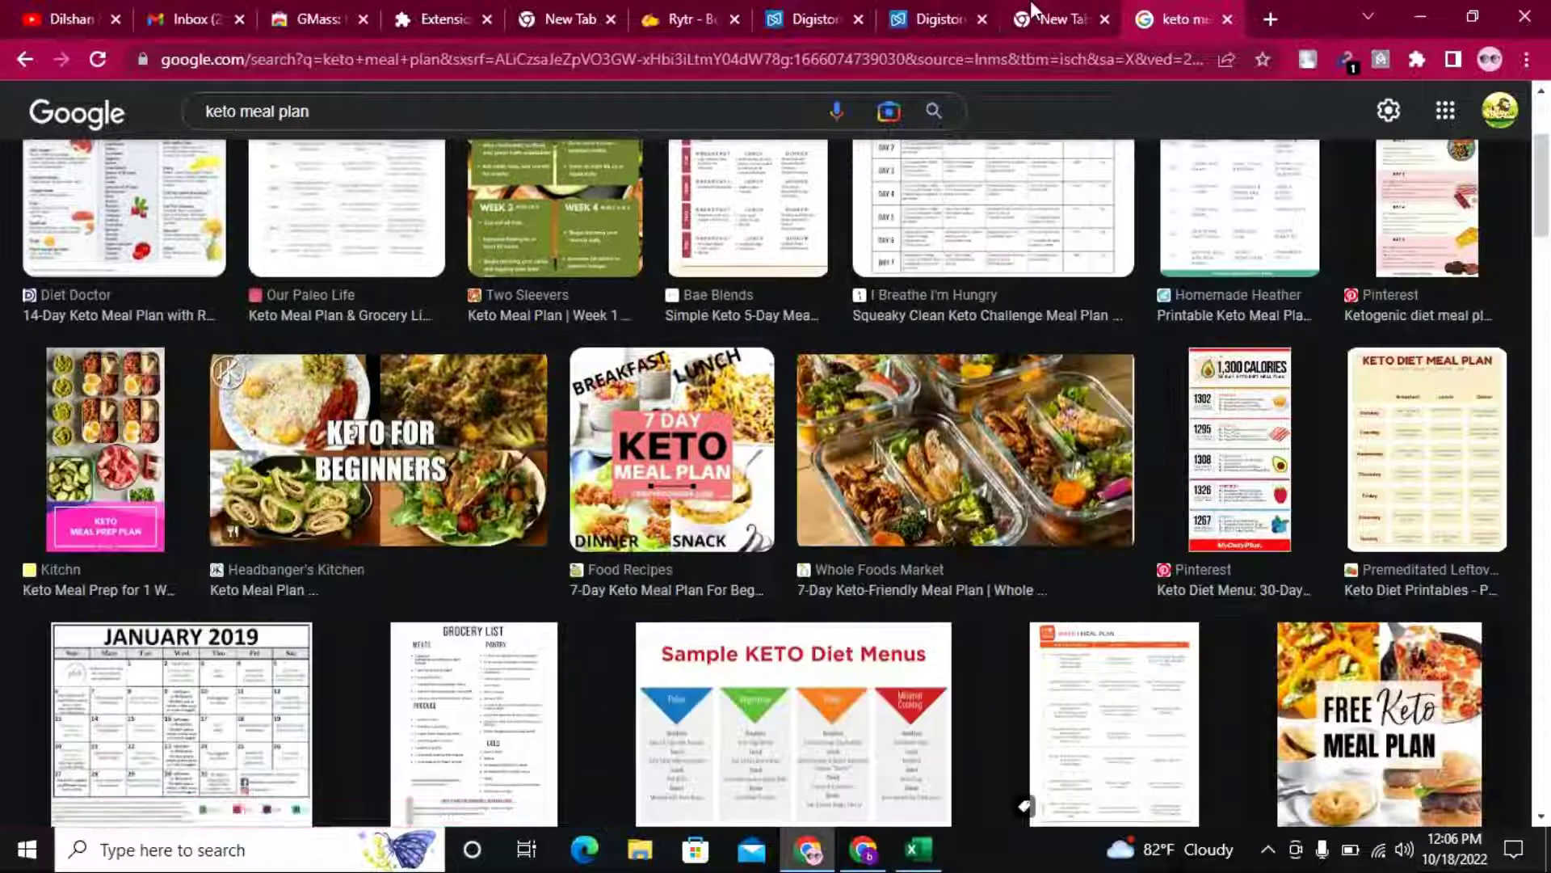
Browse further through the keto meal plan image results and open the 7 Day Keto Meal Plan picture from Food Recipes
left_click(1032, 11)
left_click(1159, 23)
scroll(411, 492, "up", 1)
scroll(410, 497, "down", 20)
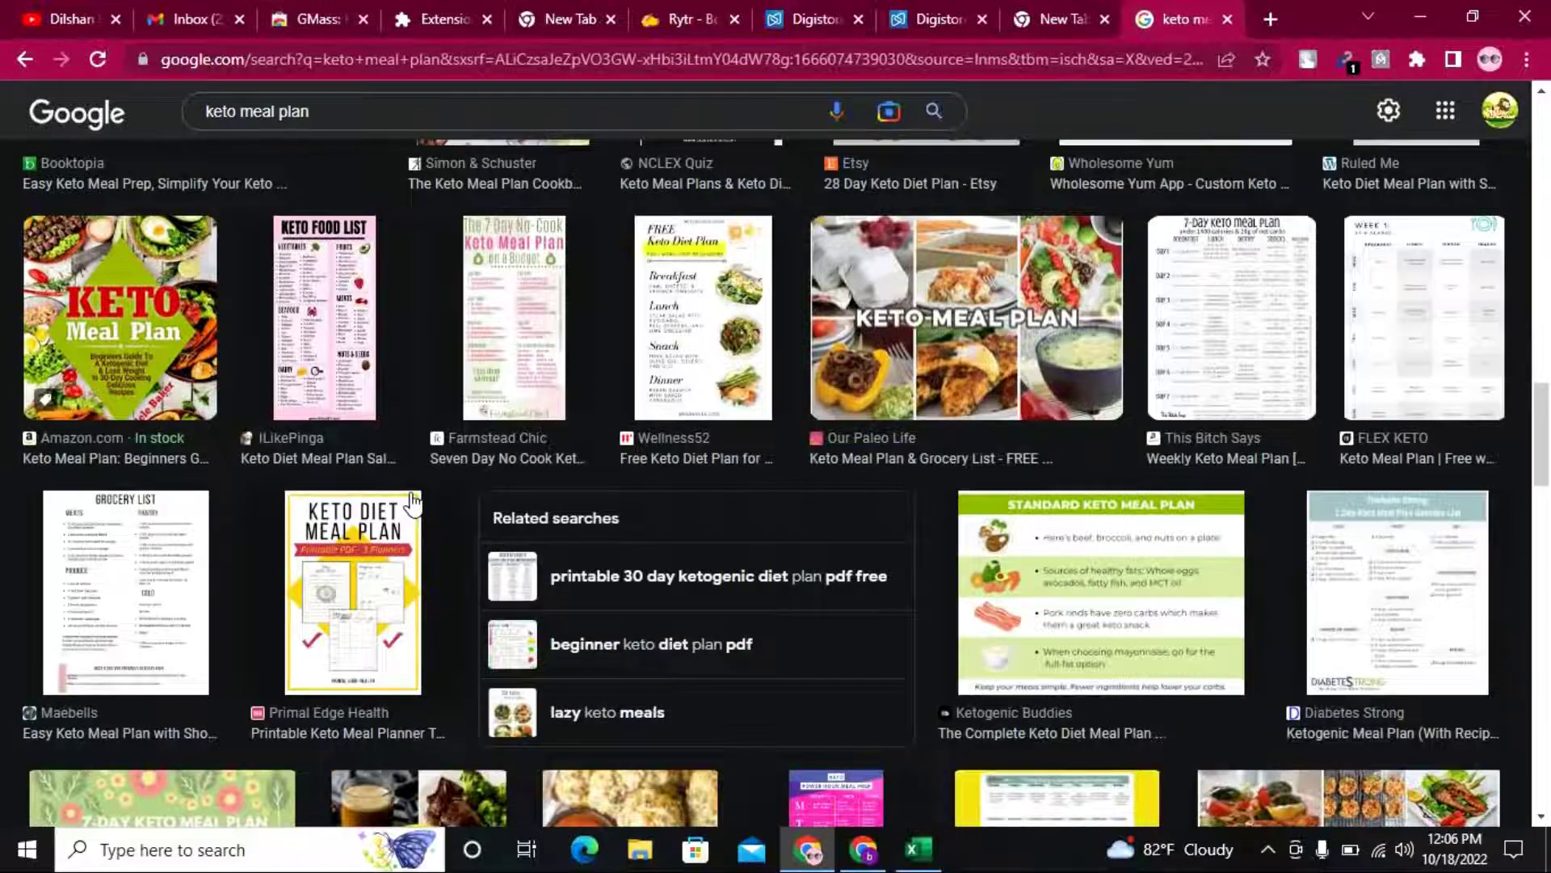
scroll(412, 501, "down", 10)
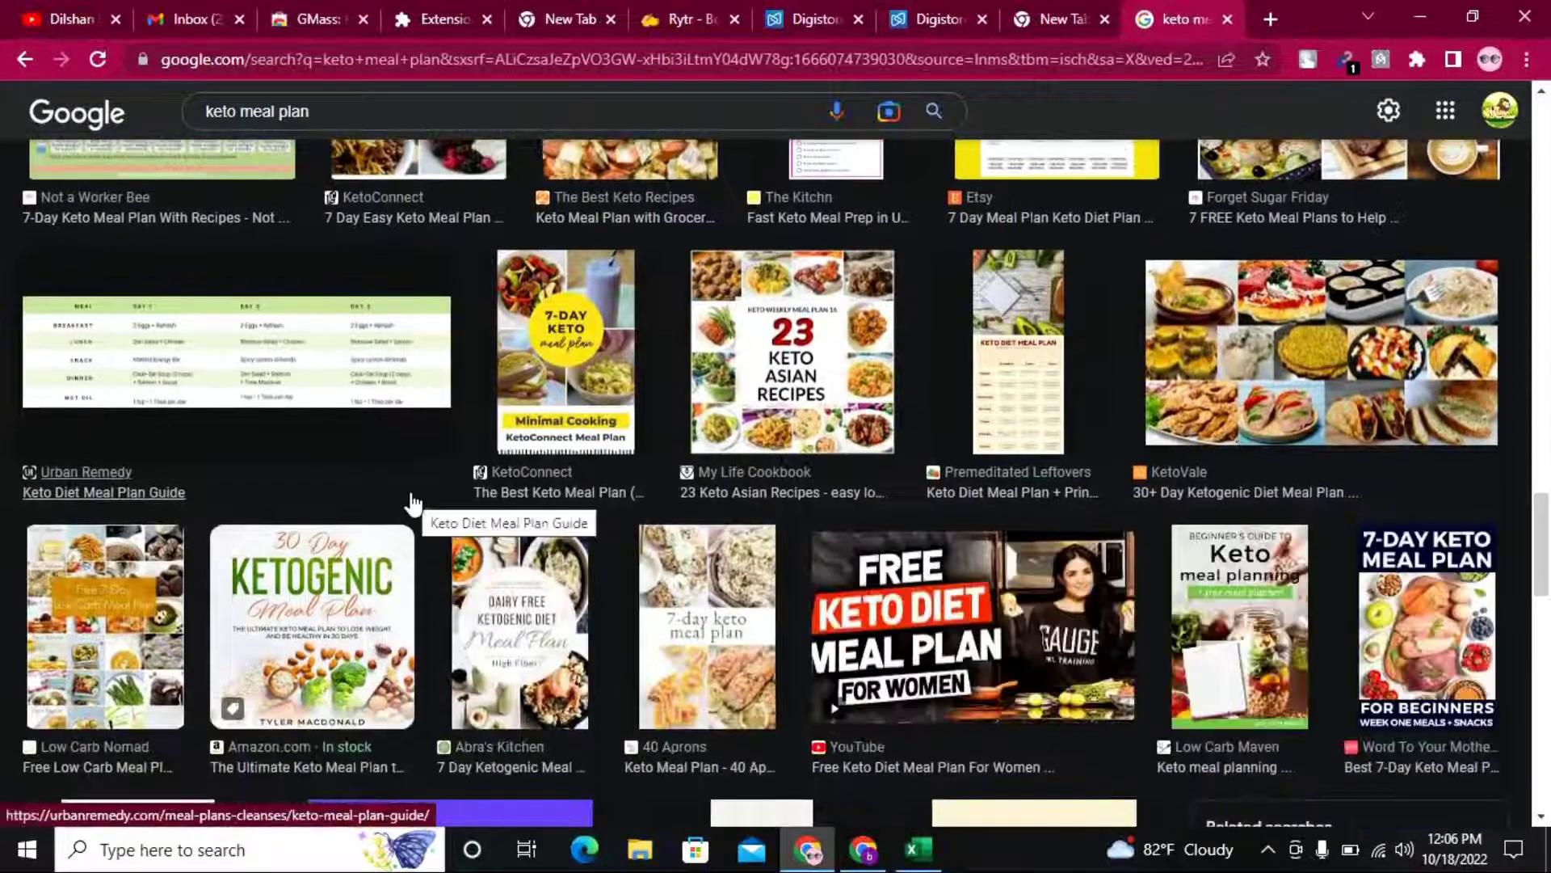
scroll(412, 501, "down", 3)
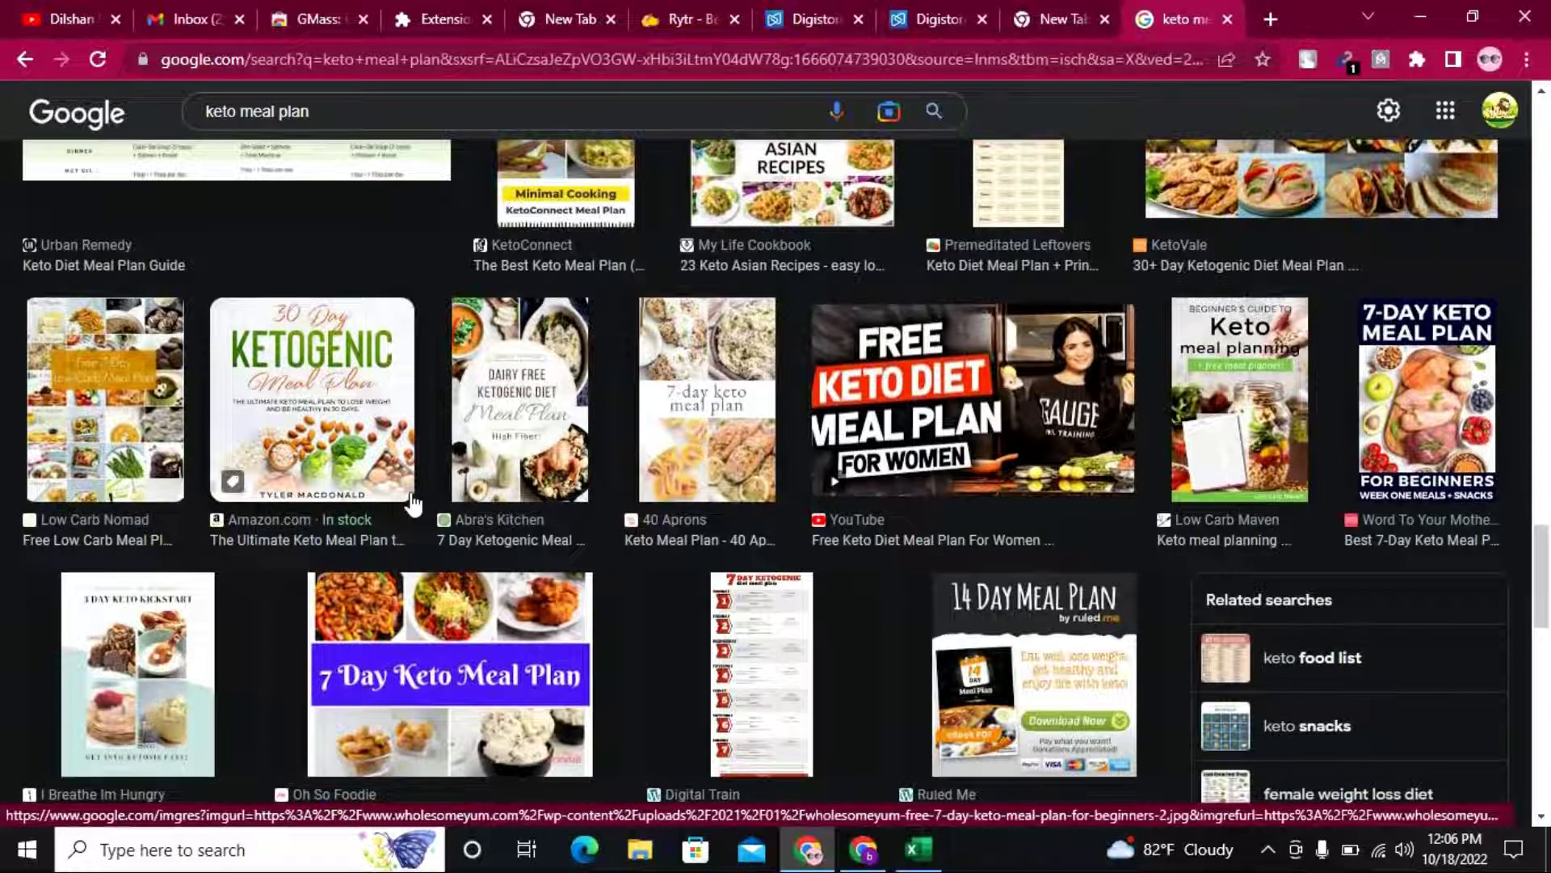
scroll(410, 496, "down", 4)
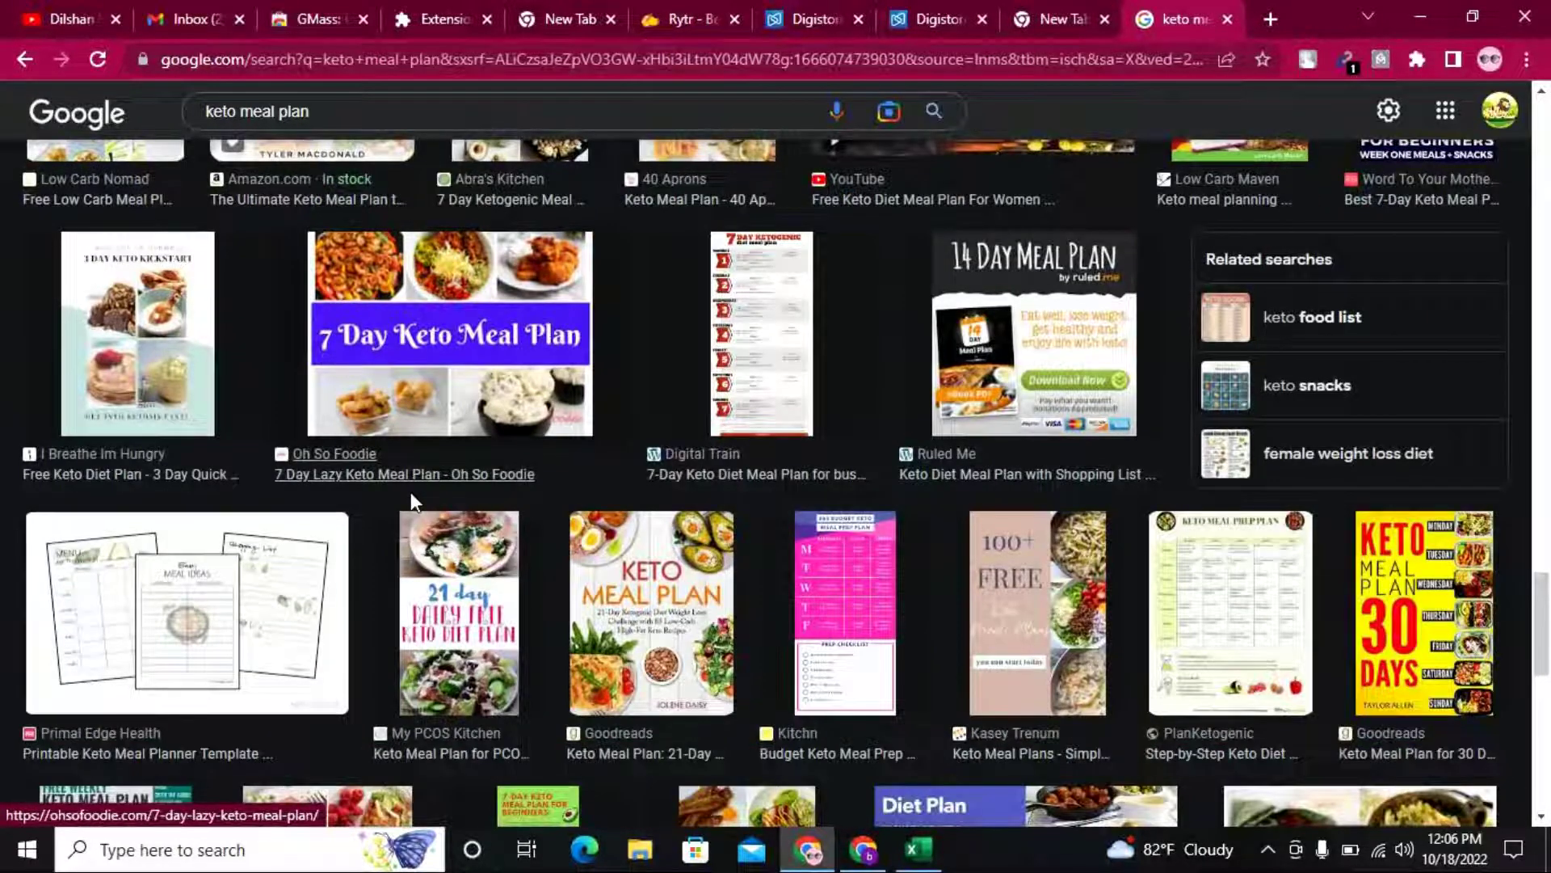
left_click(708, 677)
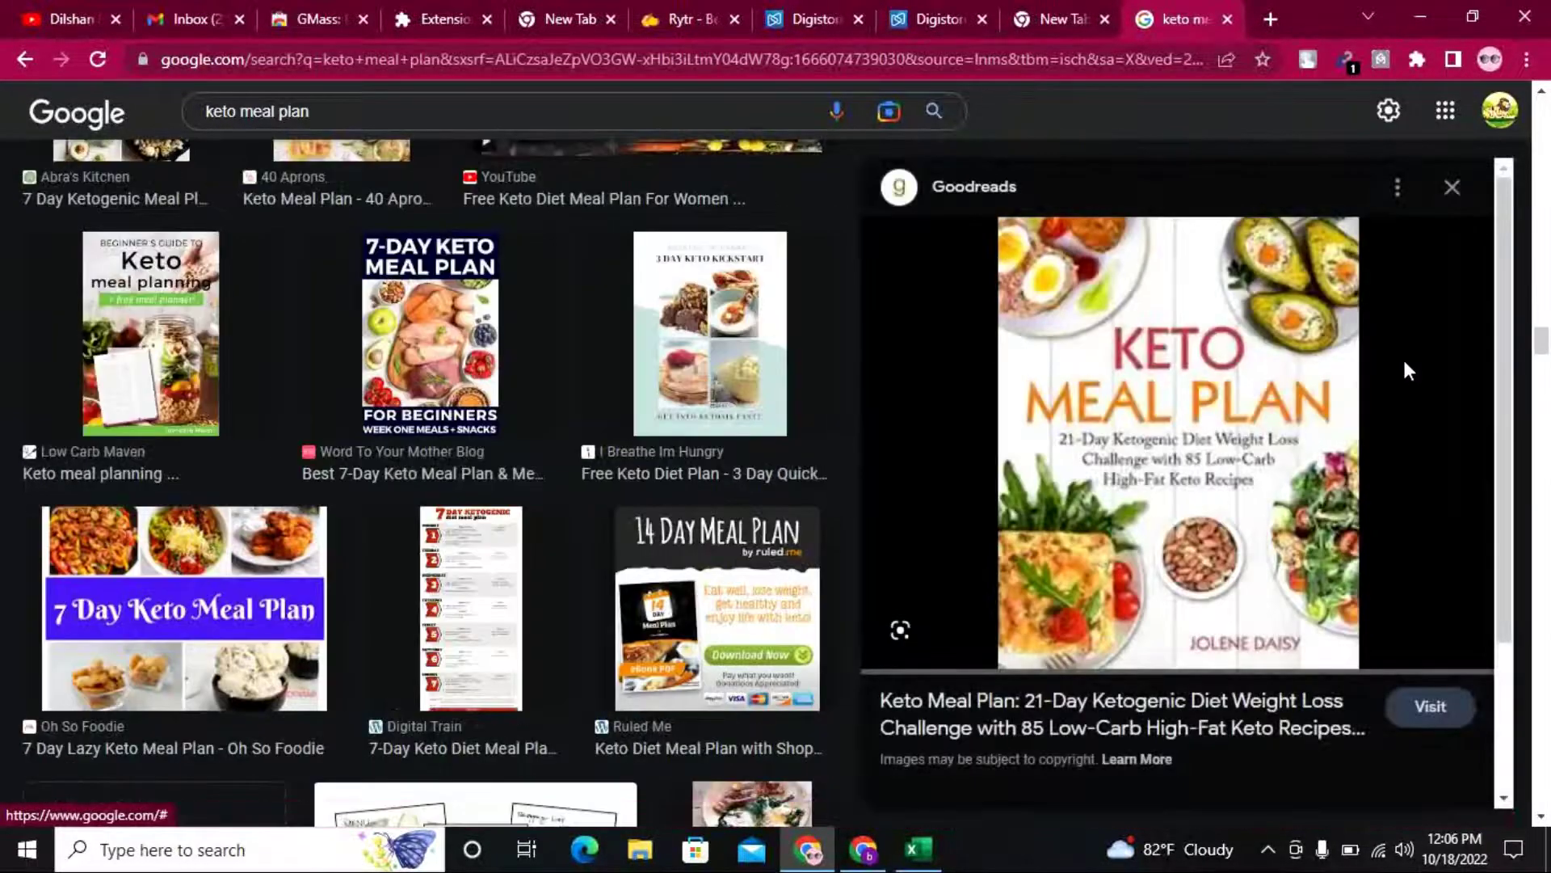
scroll(1229, 445, "down", 7)
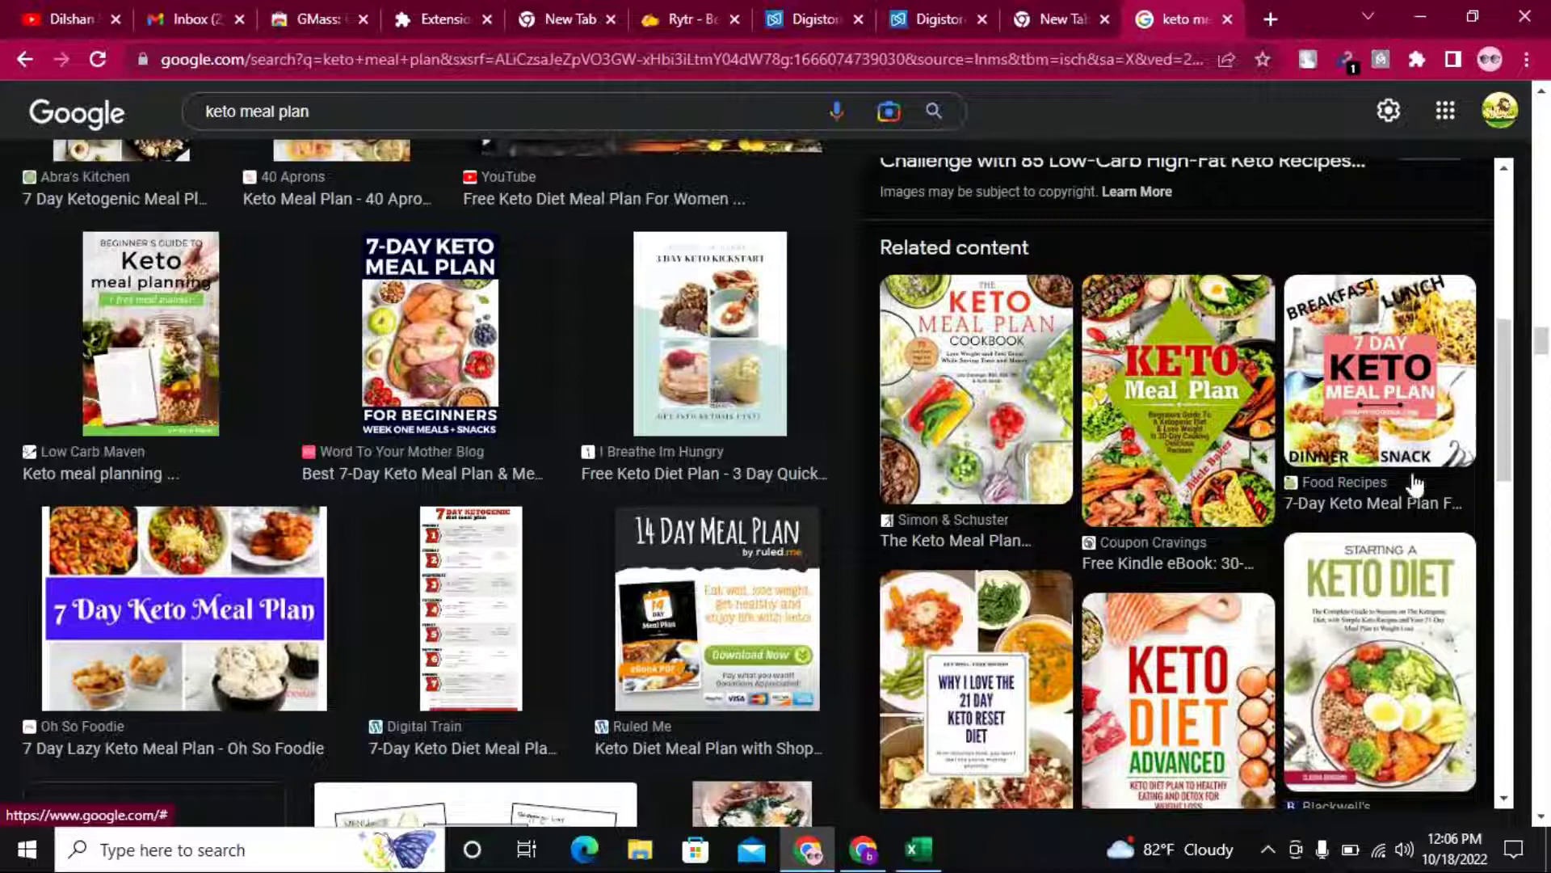
left_click(1414, 414)
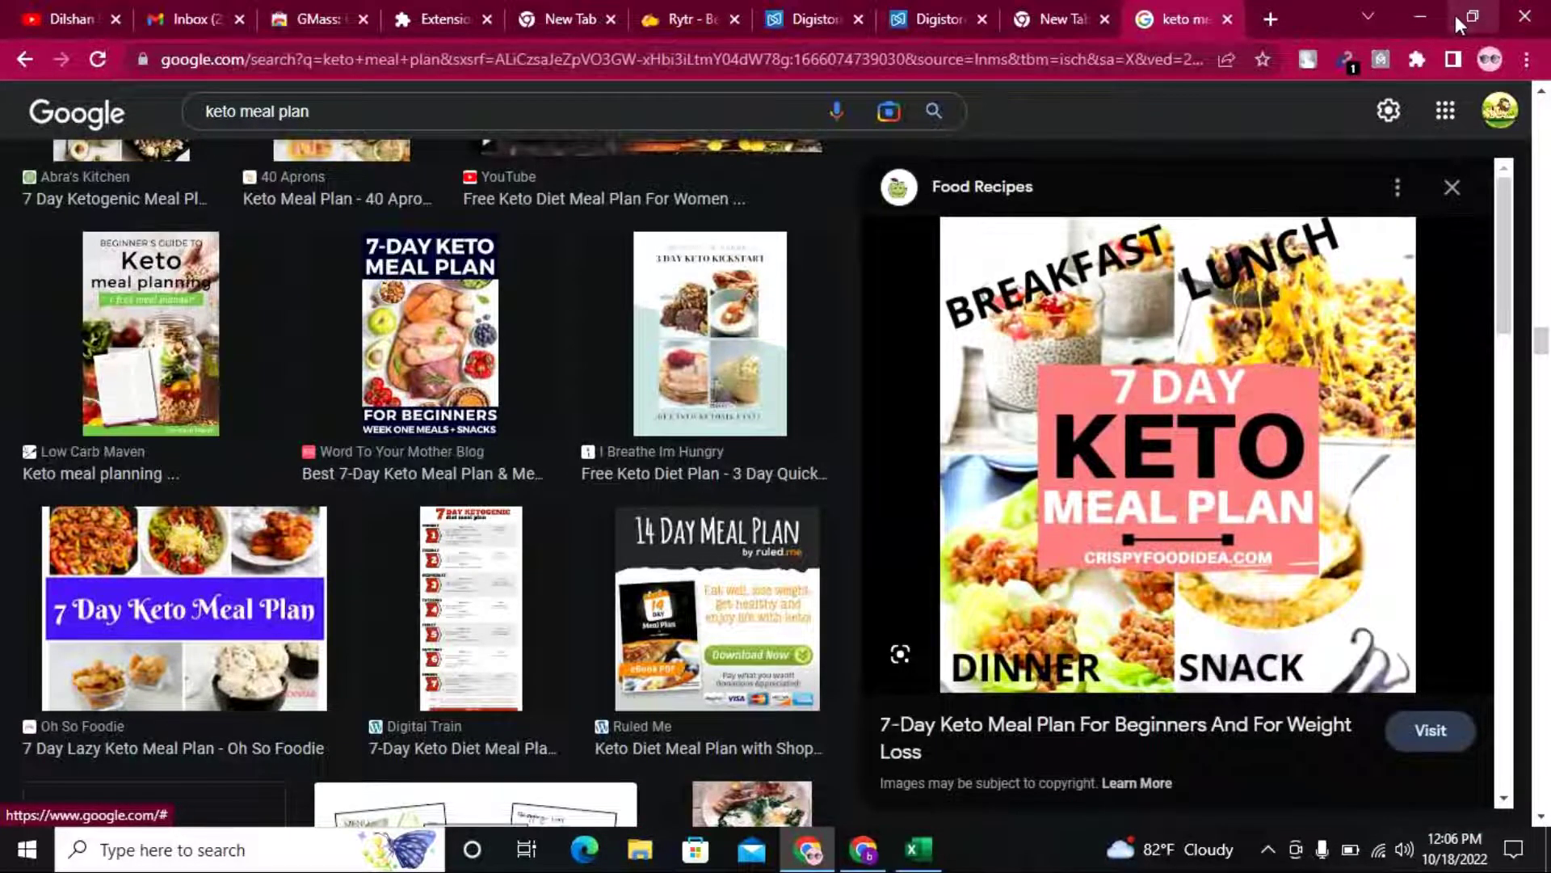
Shrink the browser window, save the 7 Day Keto Meal Plan picture to the desktop and restore the browser to full size
left_click(1459, 21)
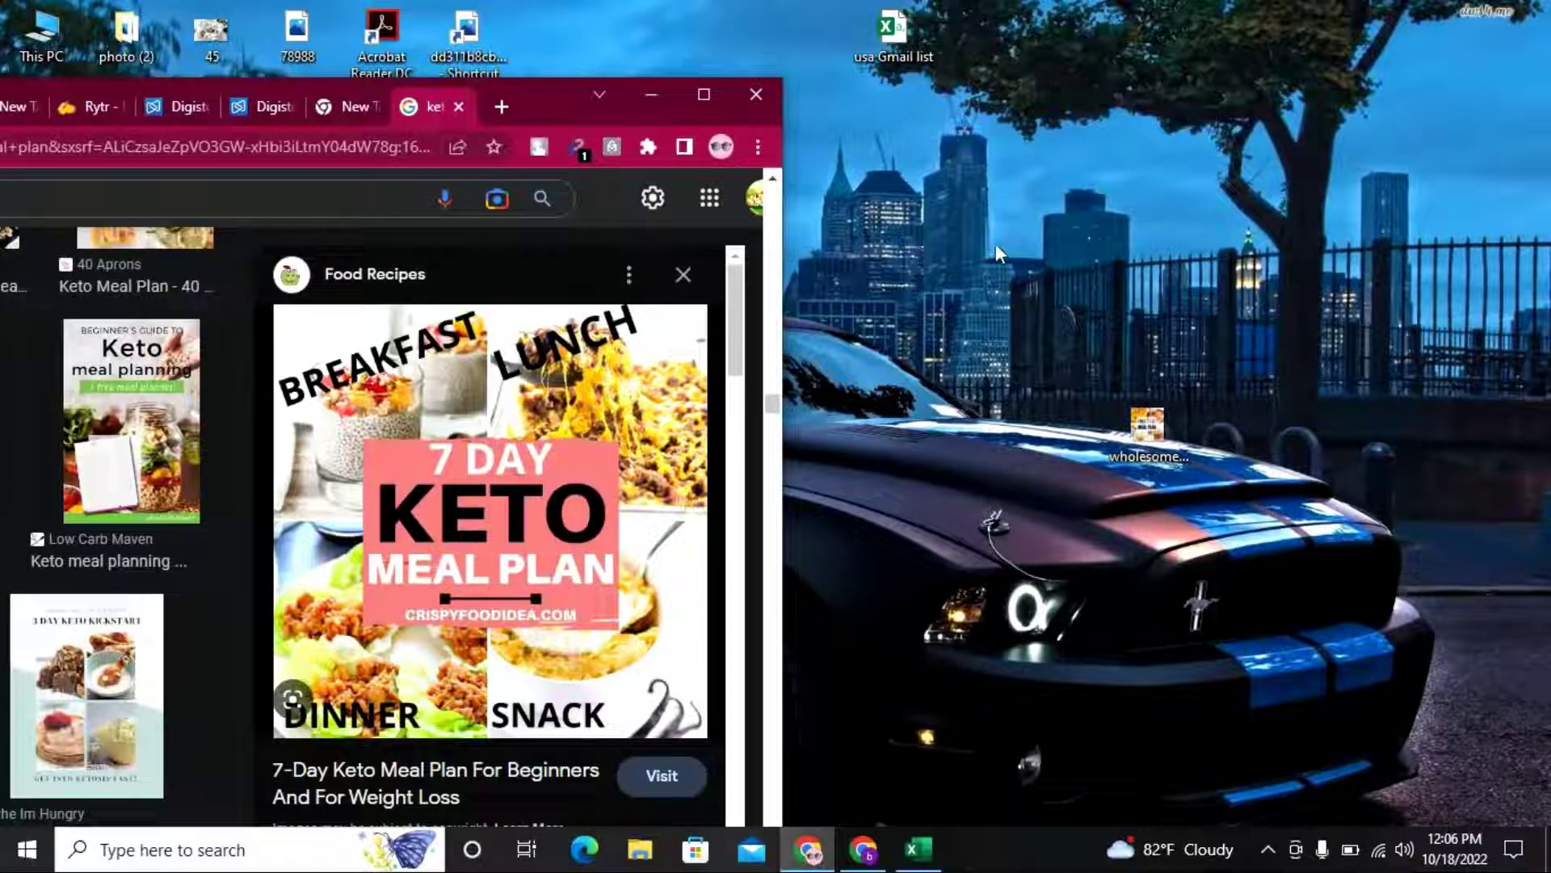
left_click_drag(535, 440, 957, 257)
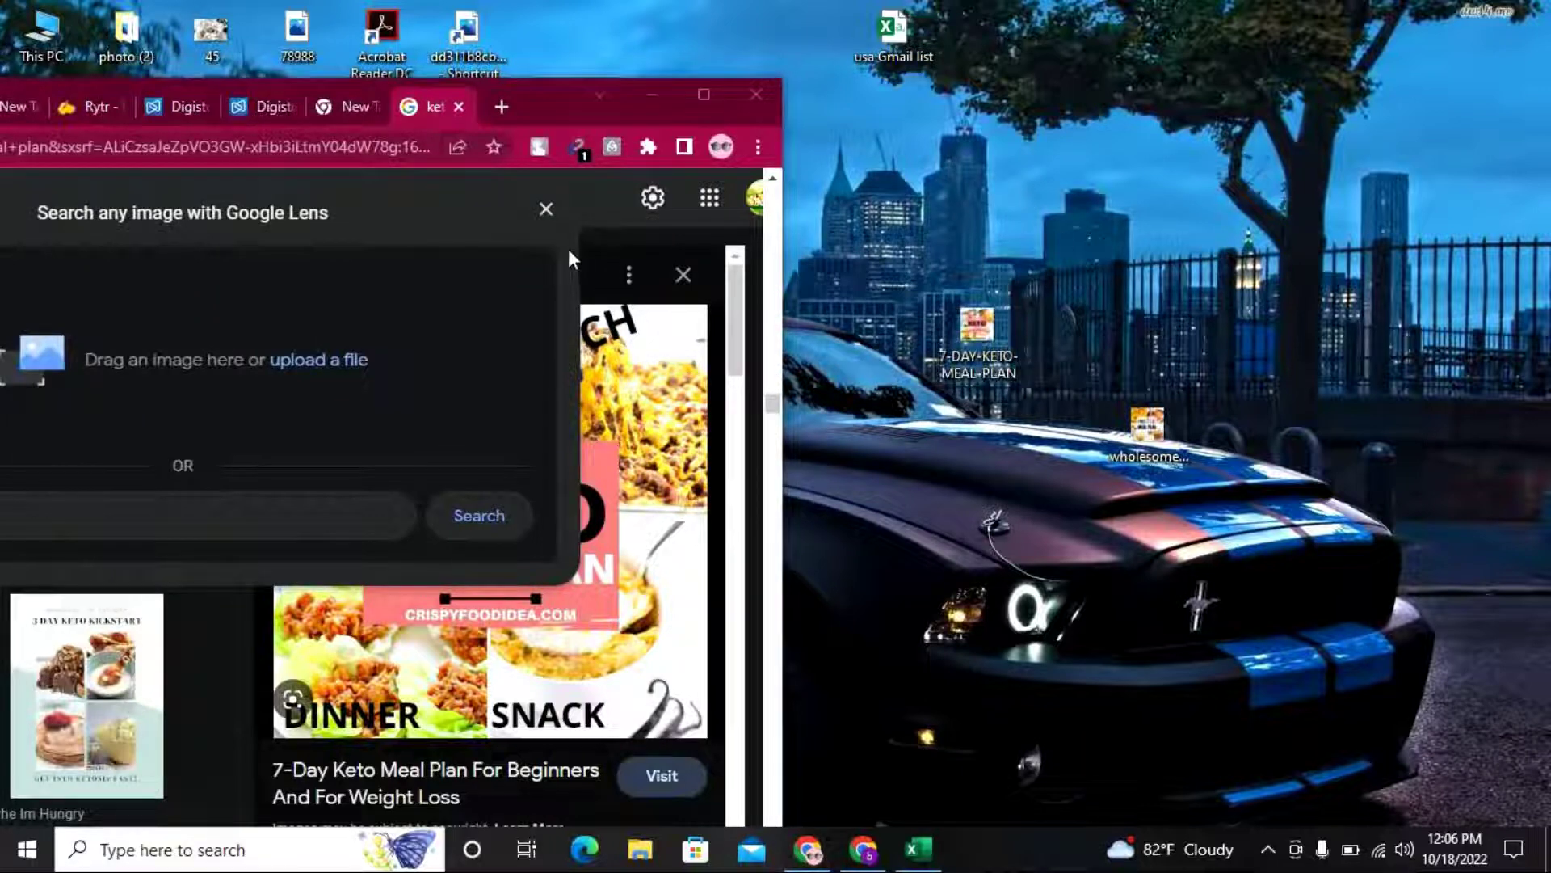
left_click(550, 213)
left_click(702, 92)
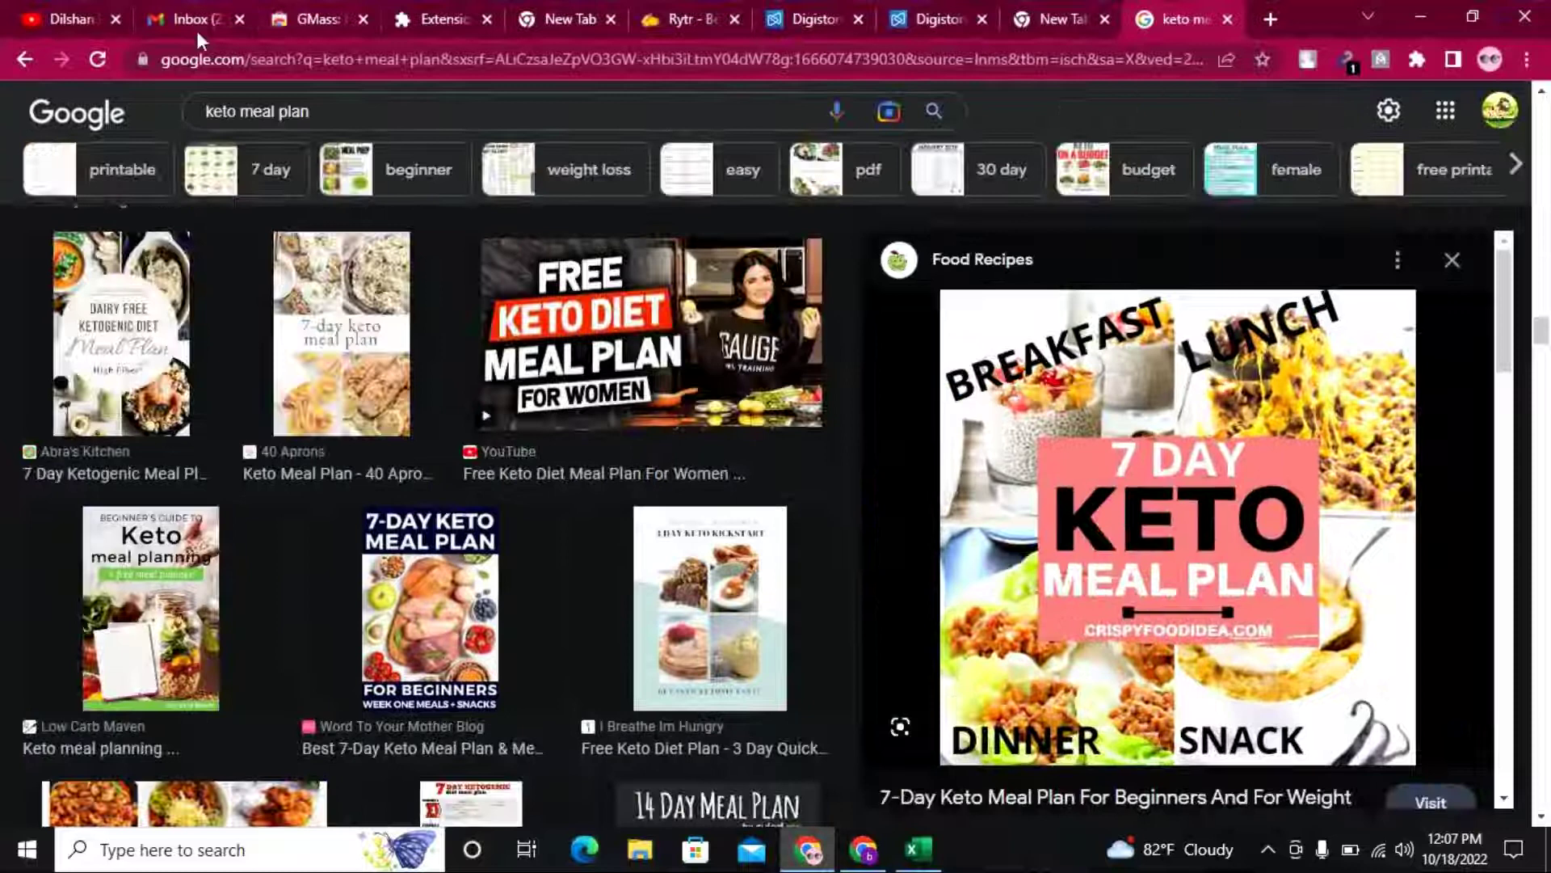
Return to the Gmail draft, try to upload 7-DAY-KETO-MEAL-PLAN from the desktop as an inline photo and dismiss the upload error
left_click(307, 11)
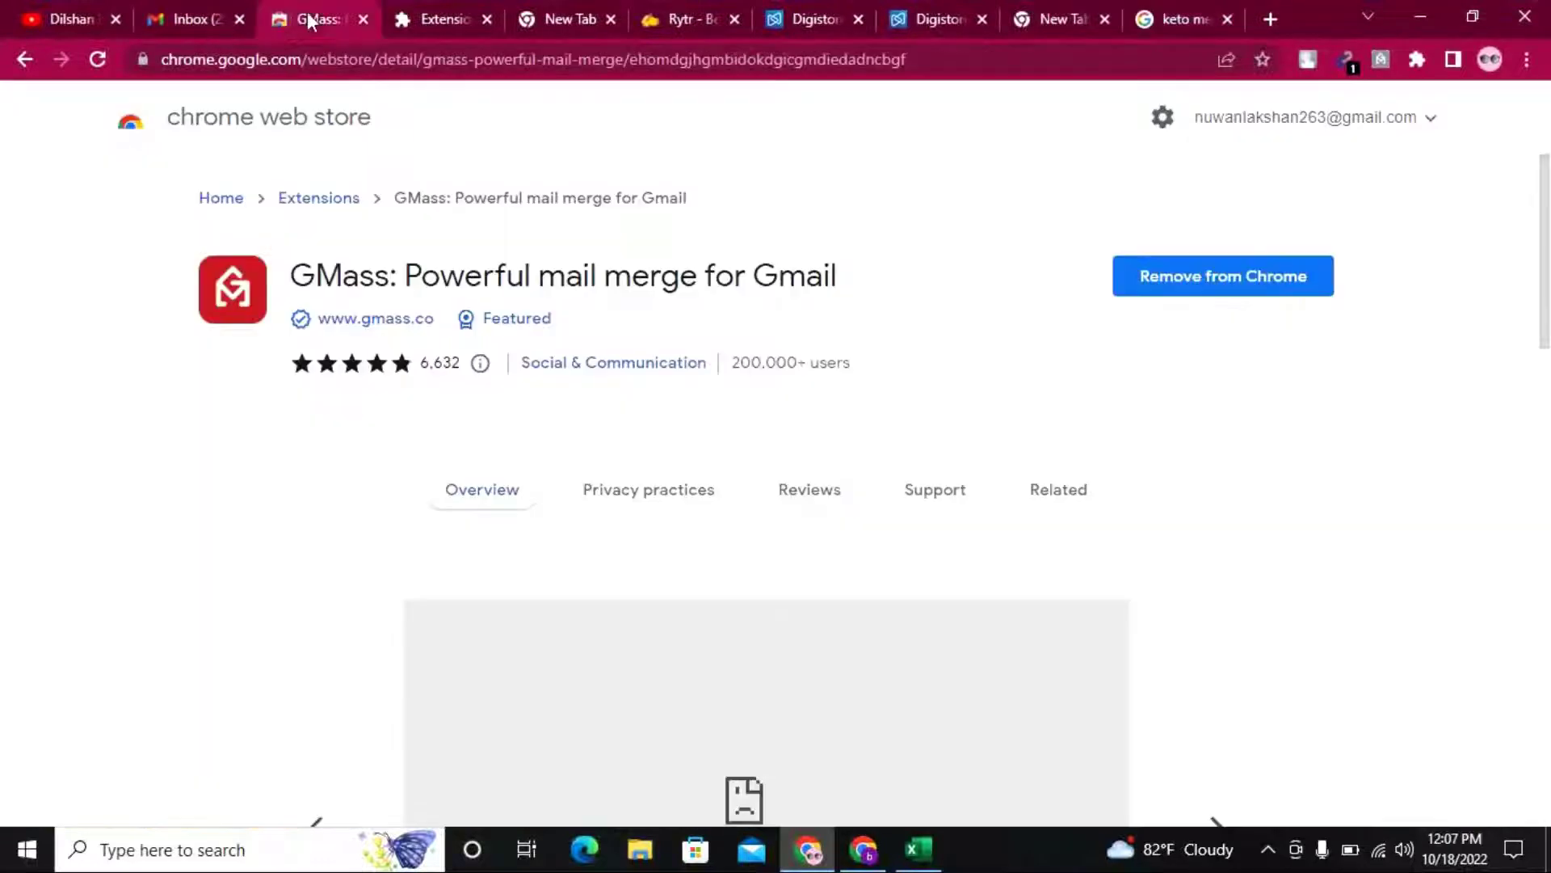
left_click(425, 13)
left_click(186, 12)
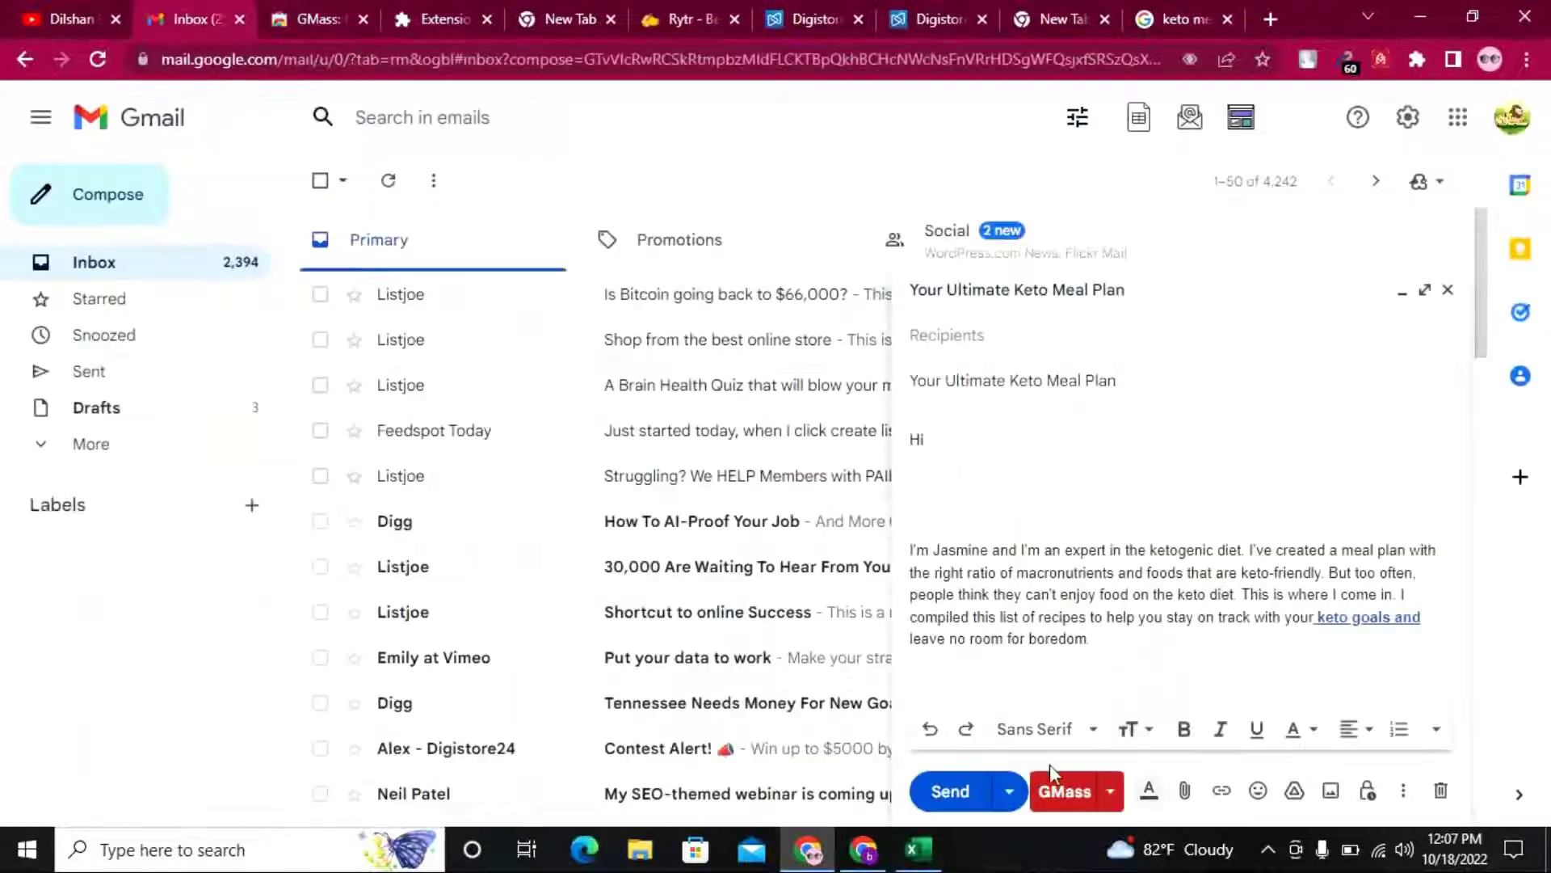
left_click(1330, 792)
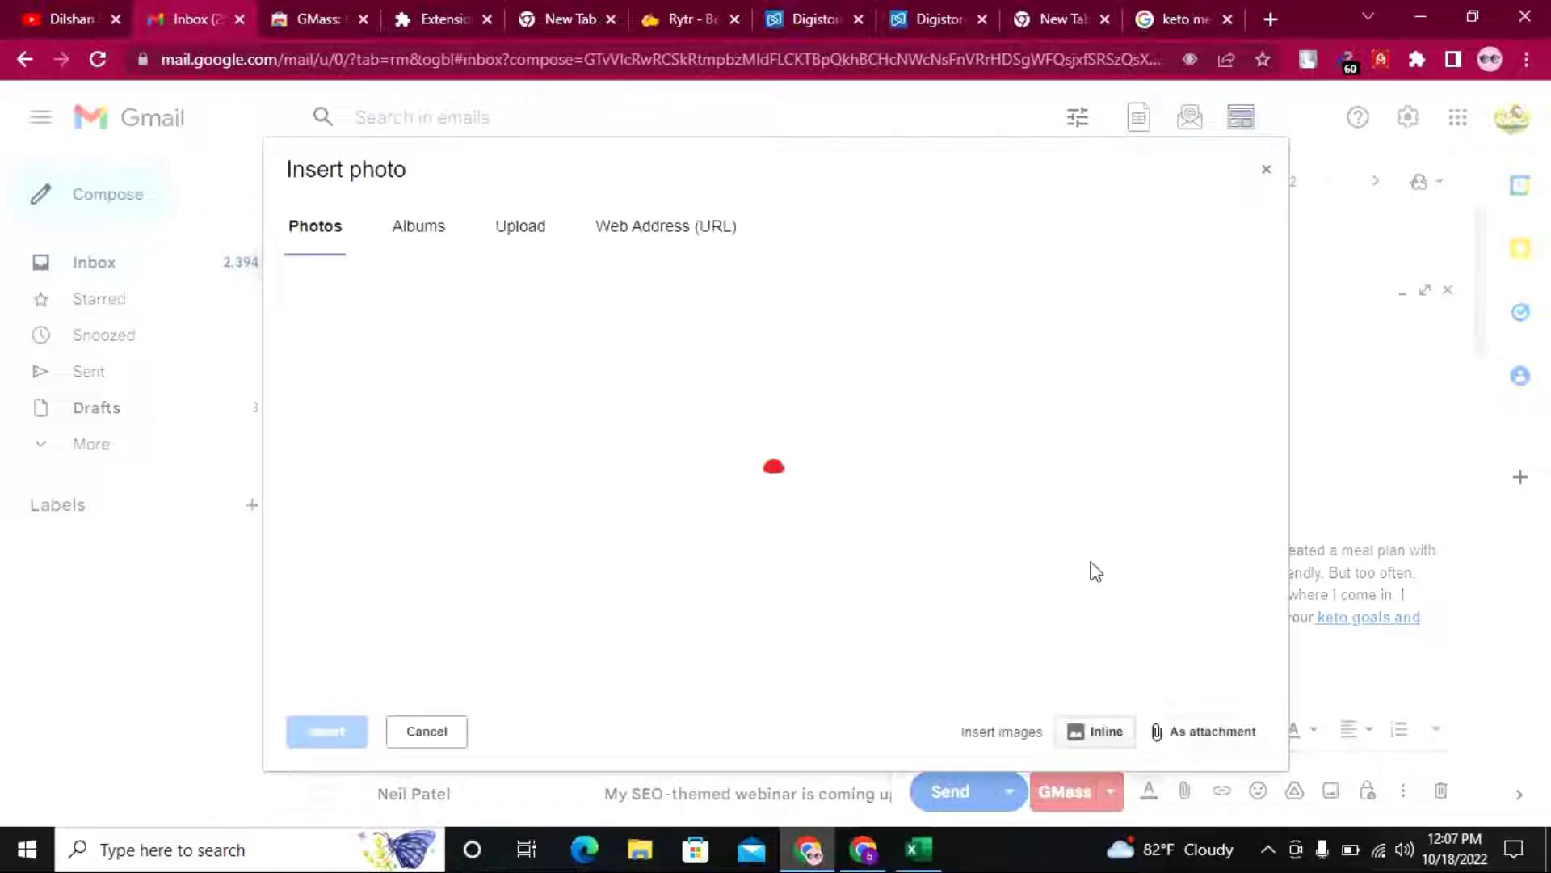
left_click(521, 239)
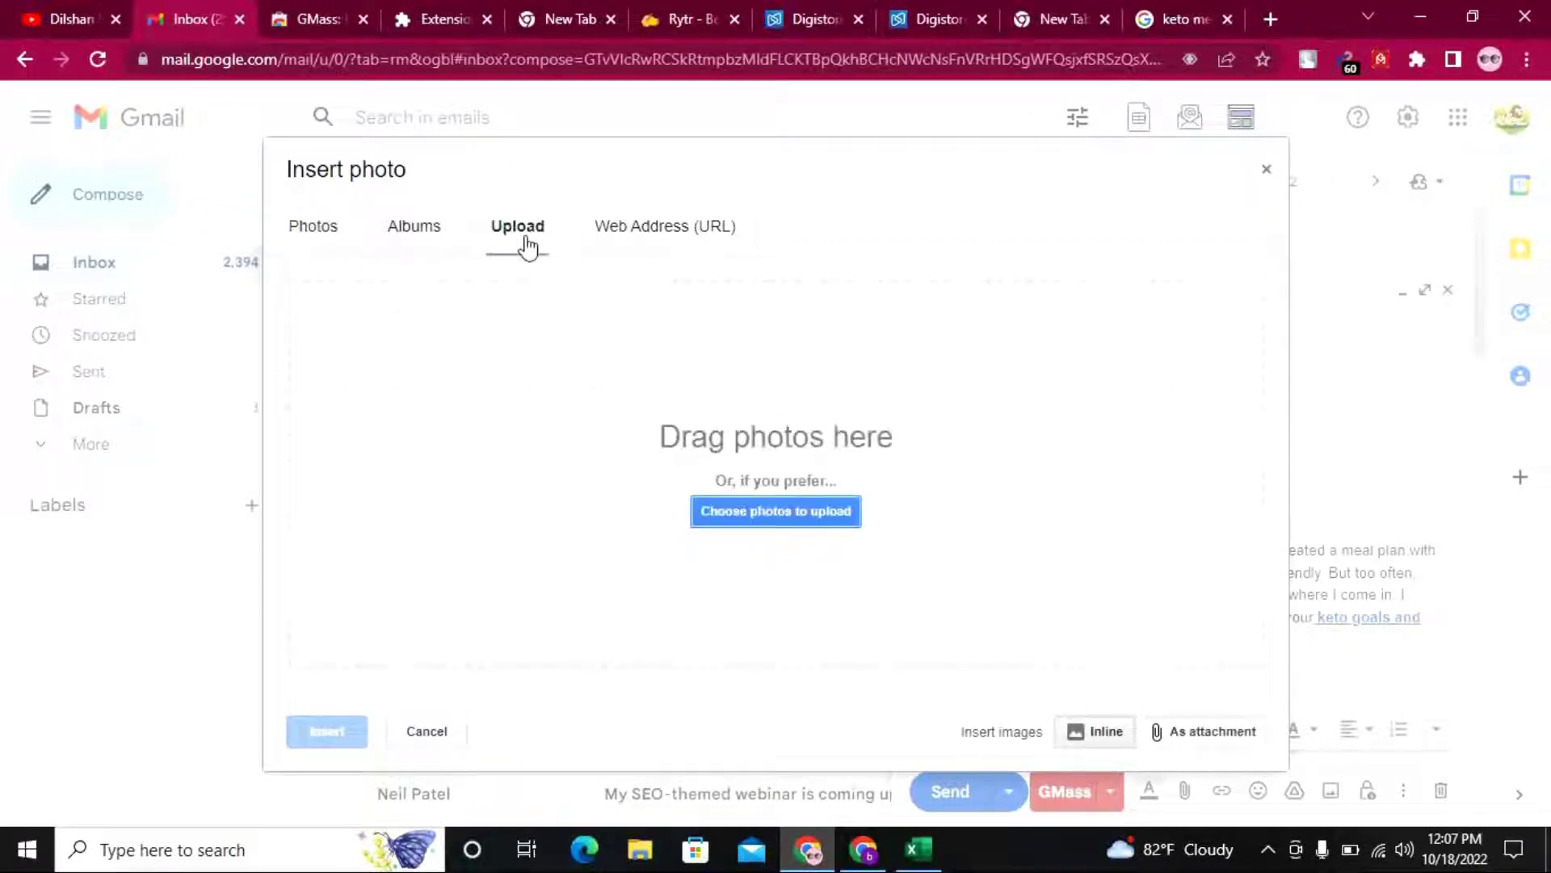
left_click(318, 240)
left_click(798, 520)
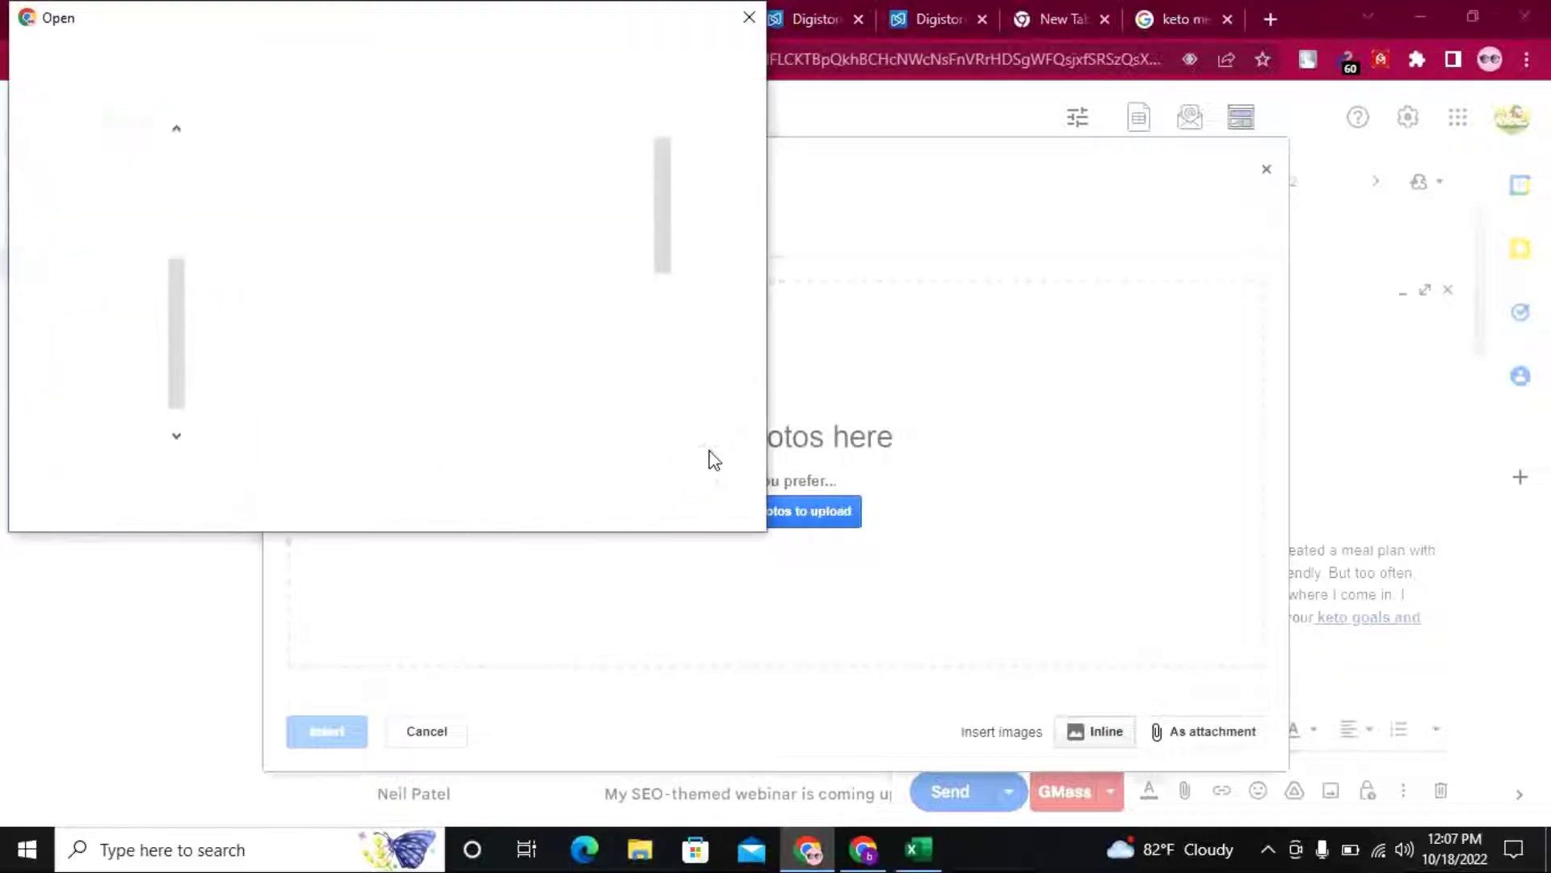
left_click_drag(672, 197, 693, 249)
left_click(564, 212)
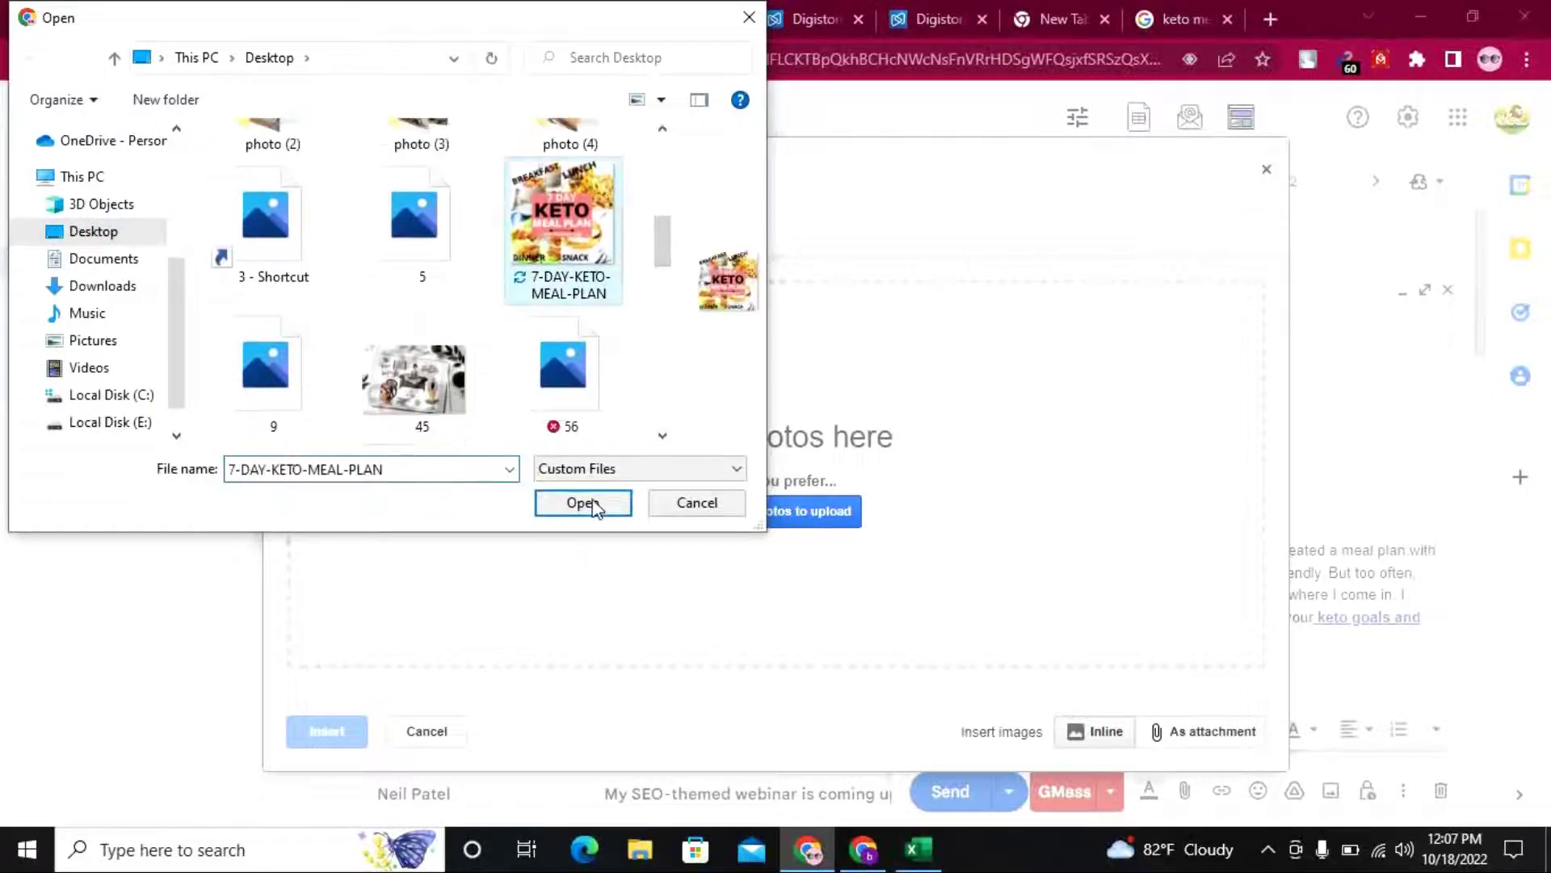
left_click(592, 506)
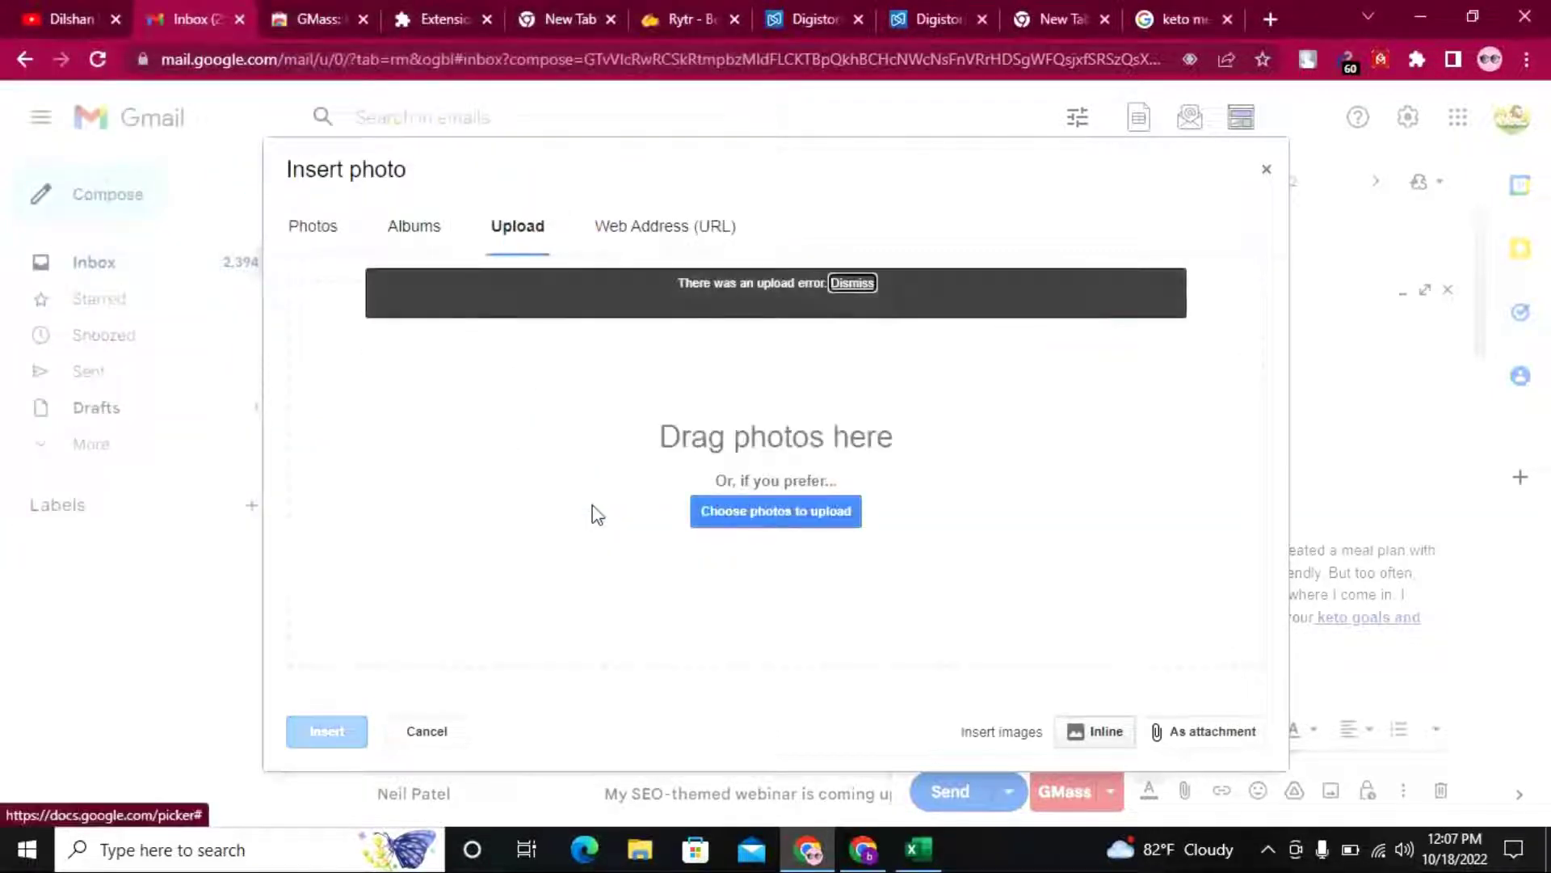
left_click(860, 286)
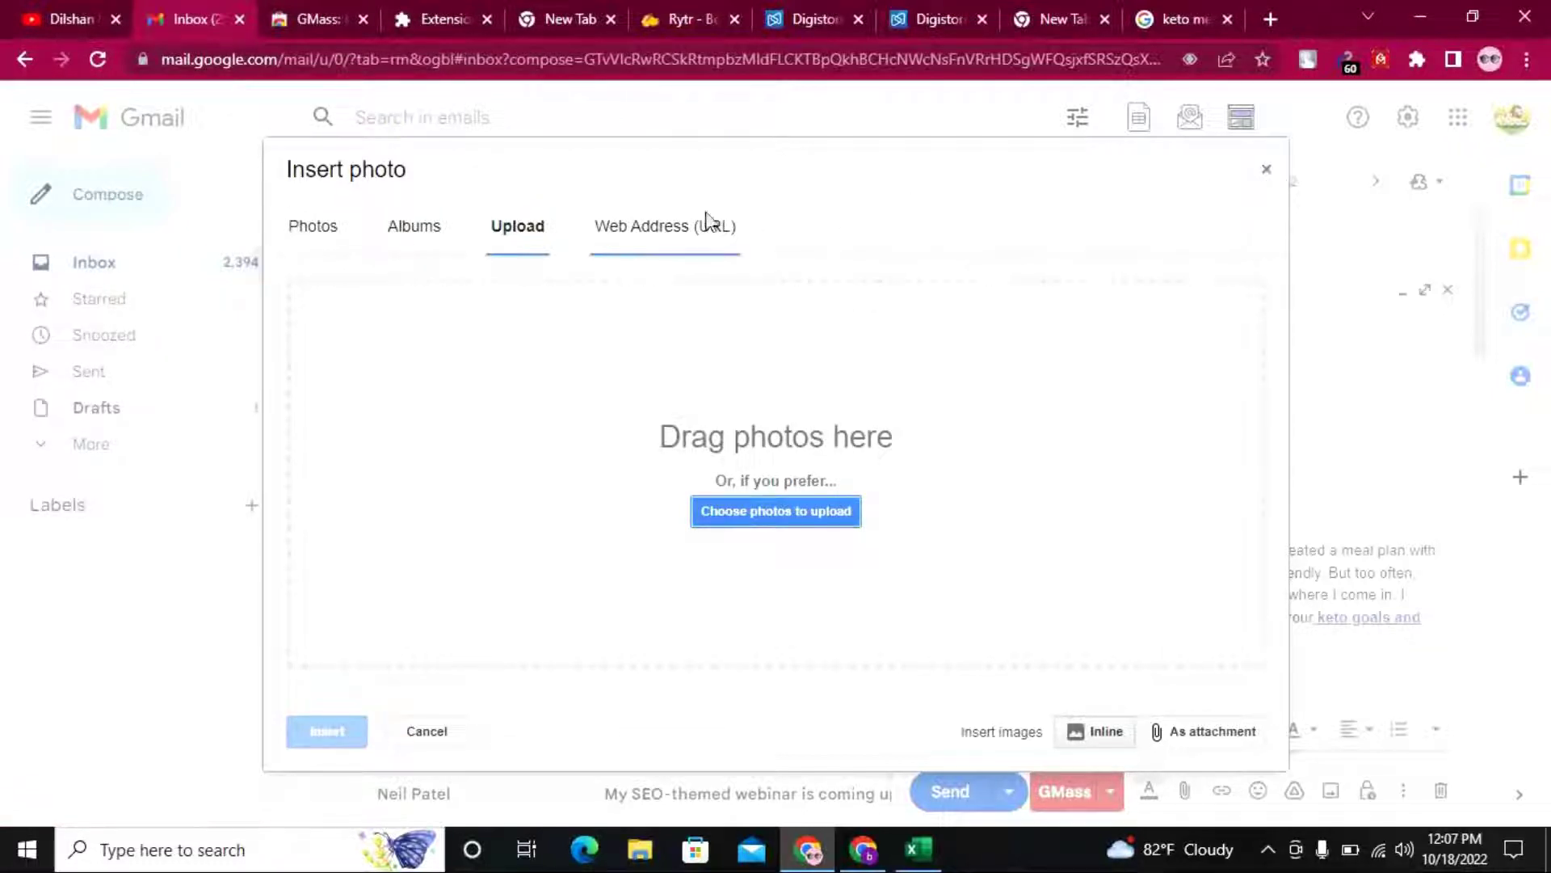
Set the photo insertion to use a web address and copy the 7 Day Keto Meal Plan picture's address from the Google image results
left_click(656, 226)
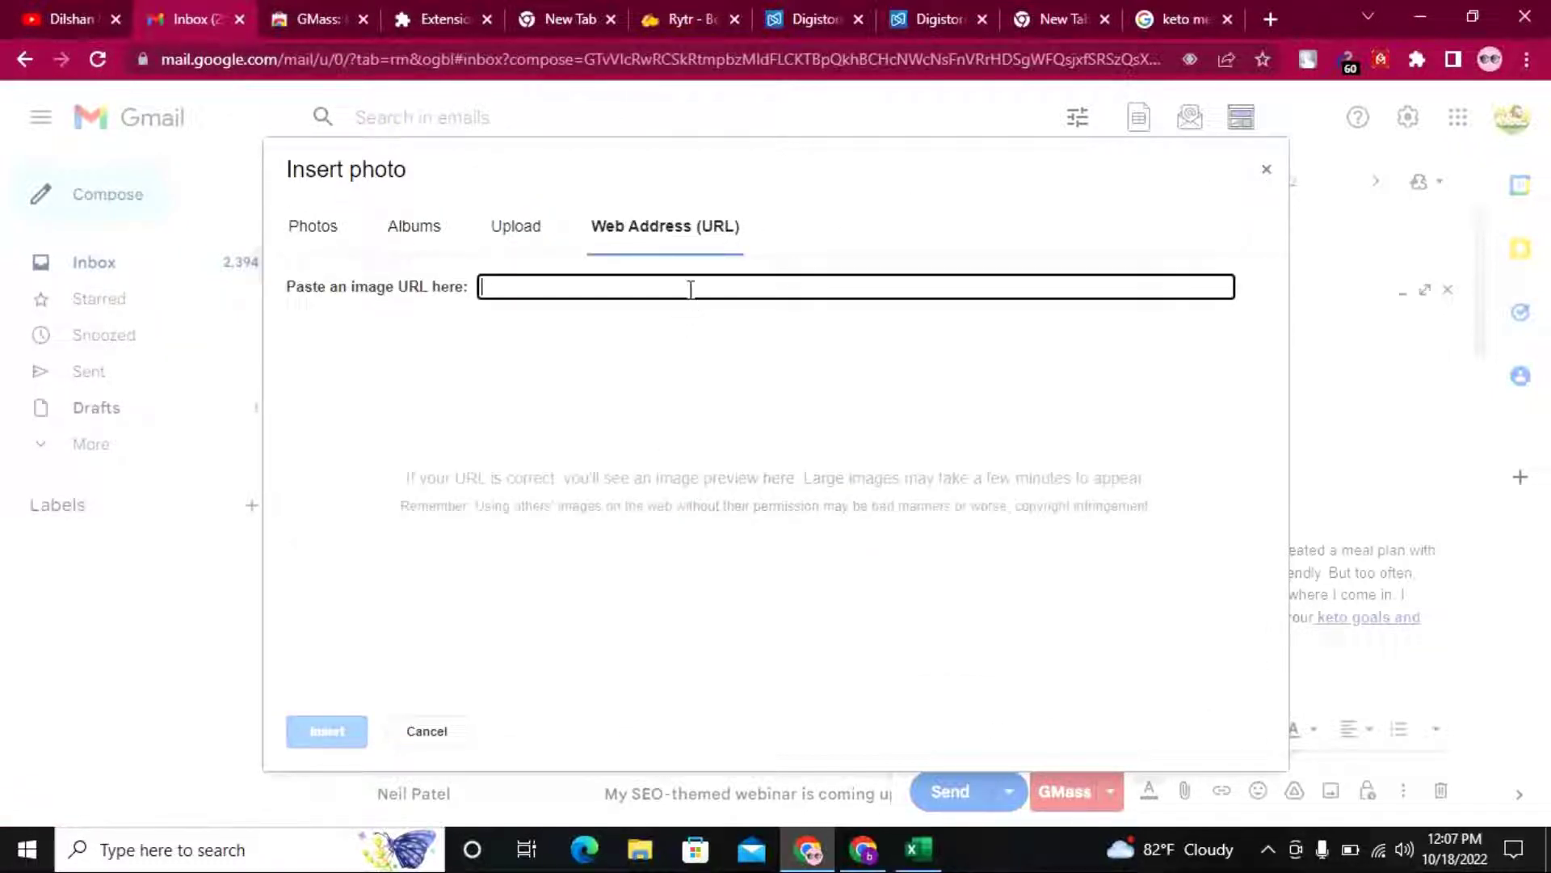
left_click(1169, 13)
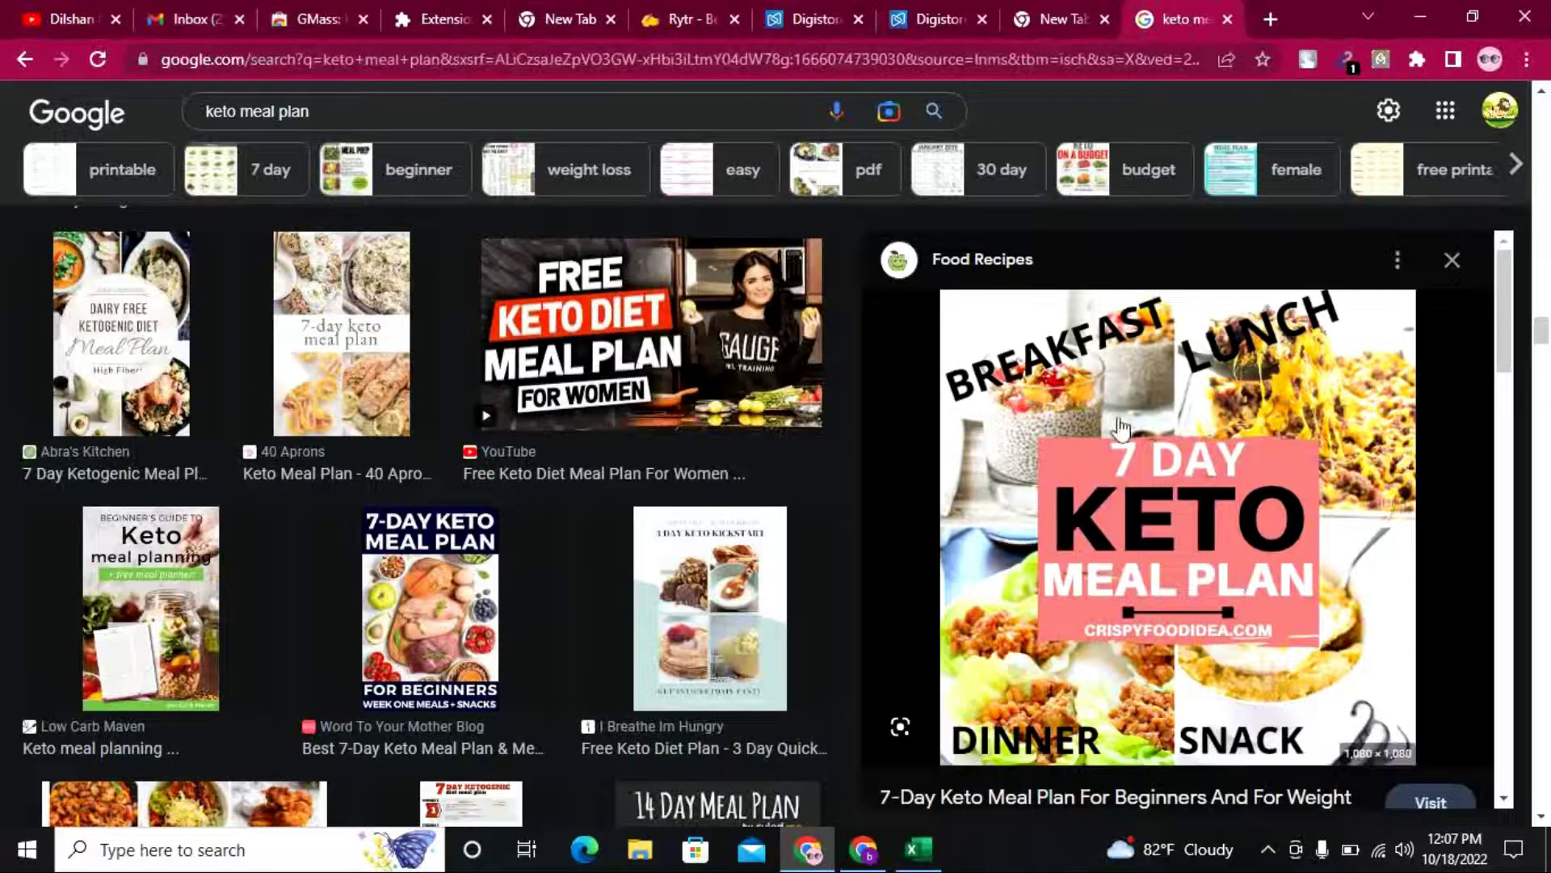
right_click(1100, 396)
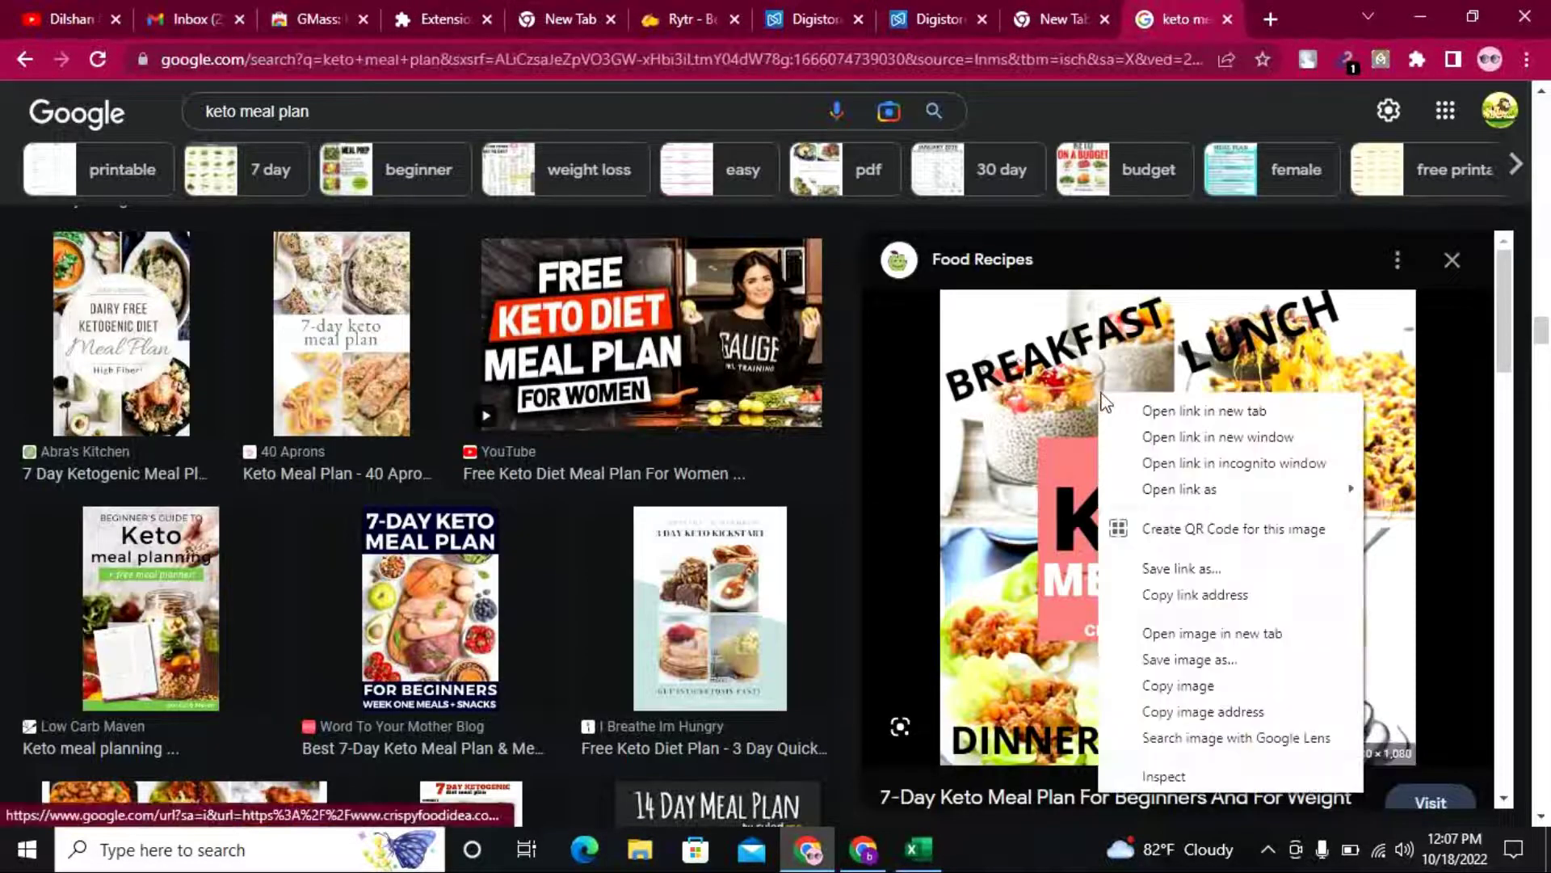
left_click(1167, 687)
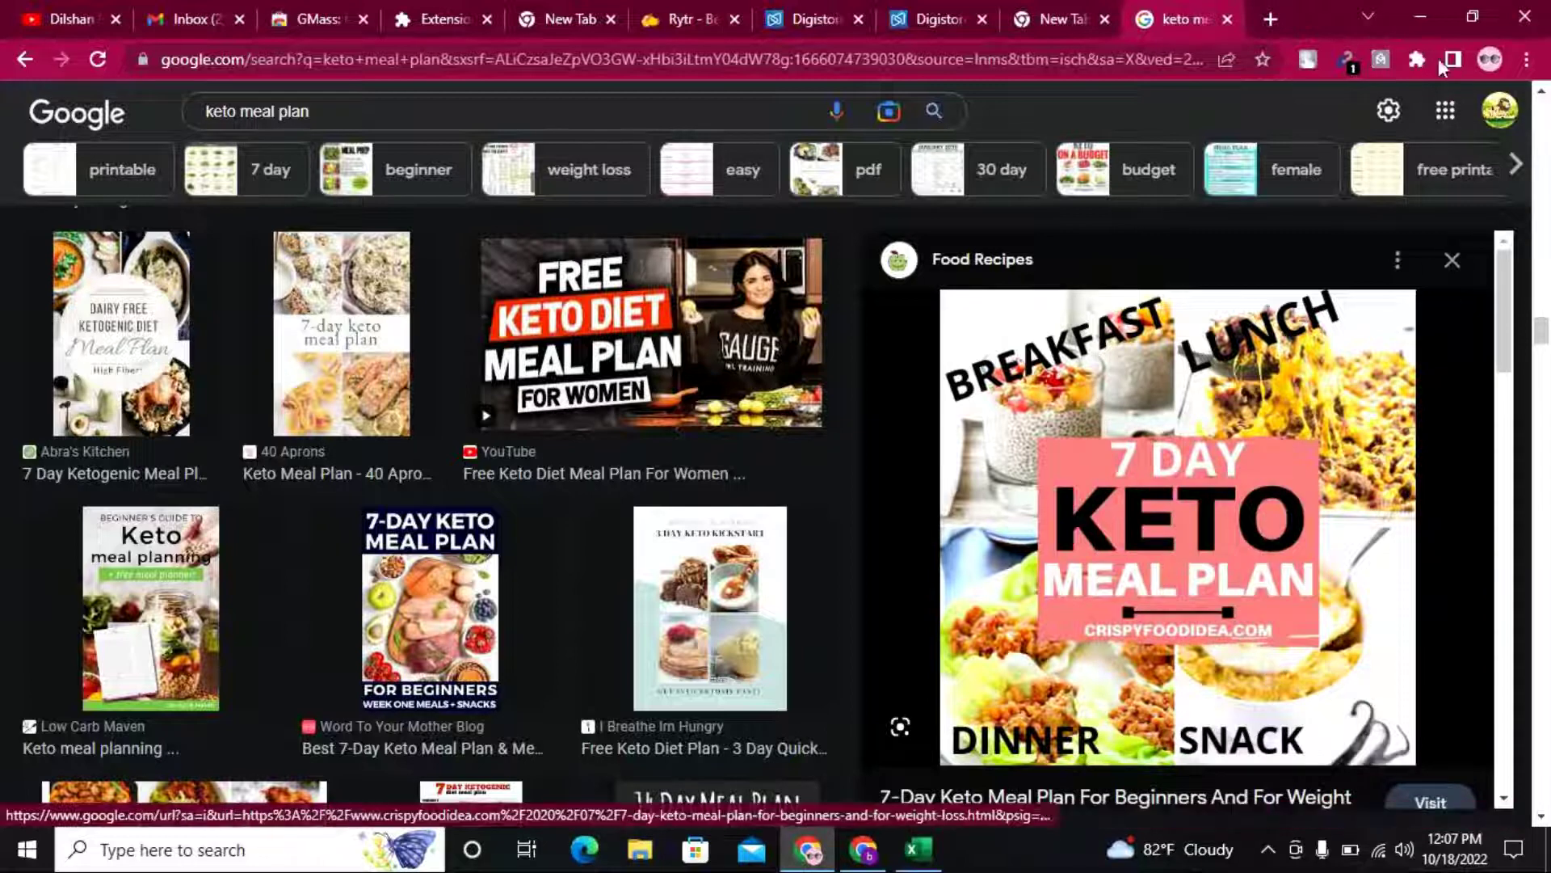
Return to the Gmail draft, paste the 7-DAY-KETO-MEAL-PLAN.jpg address as the image URL and insert the picture into the email
left_click(308, 10)
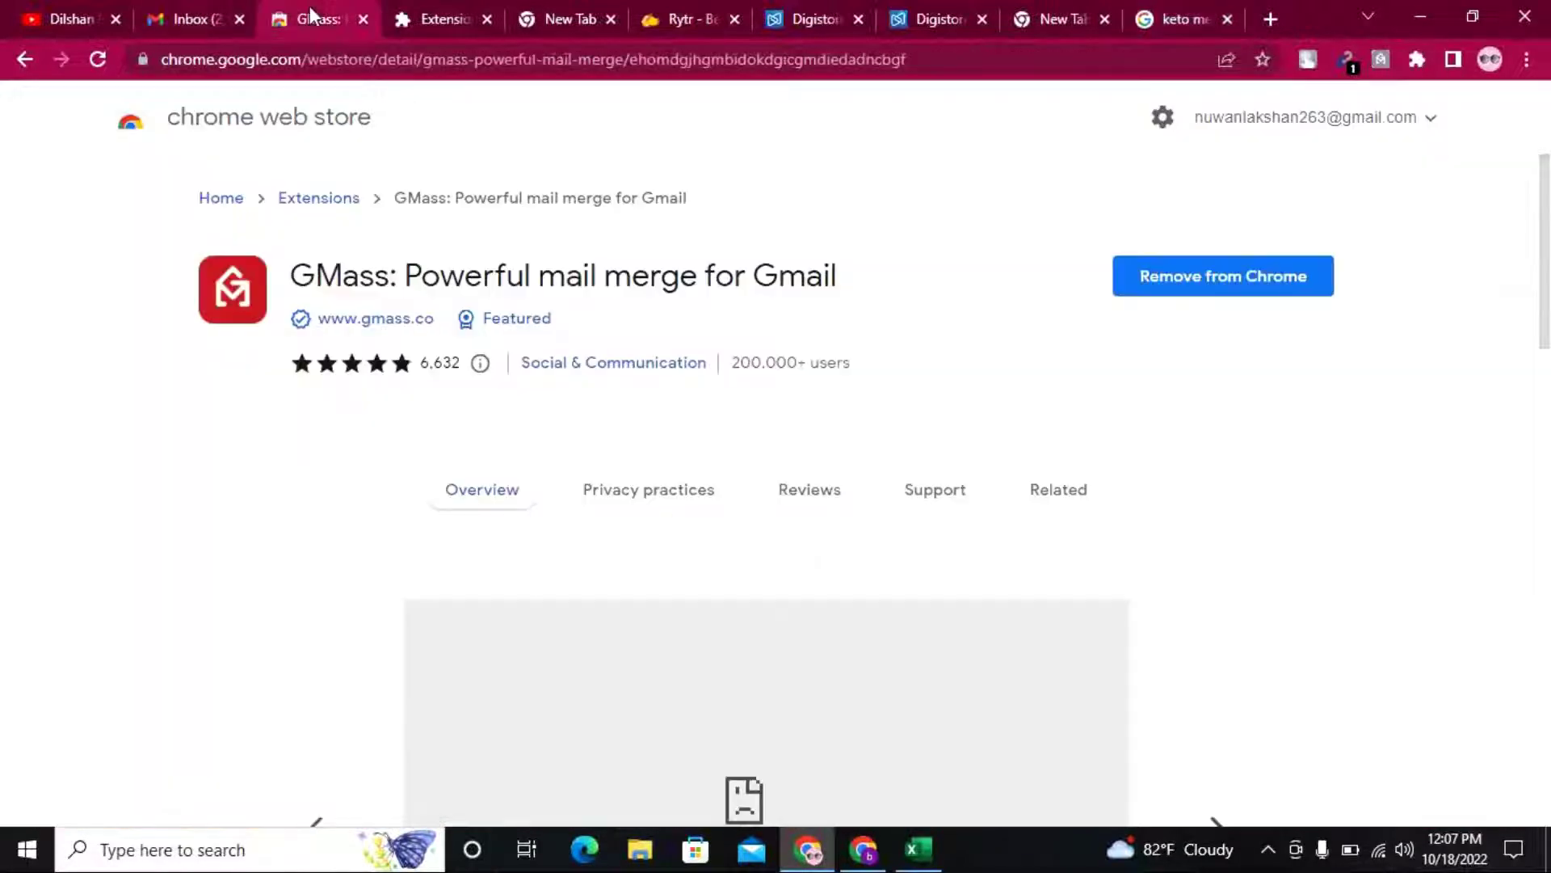
left_click(222, 18)
key("ctrl+v")
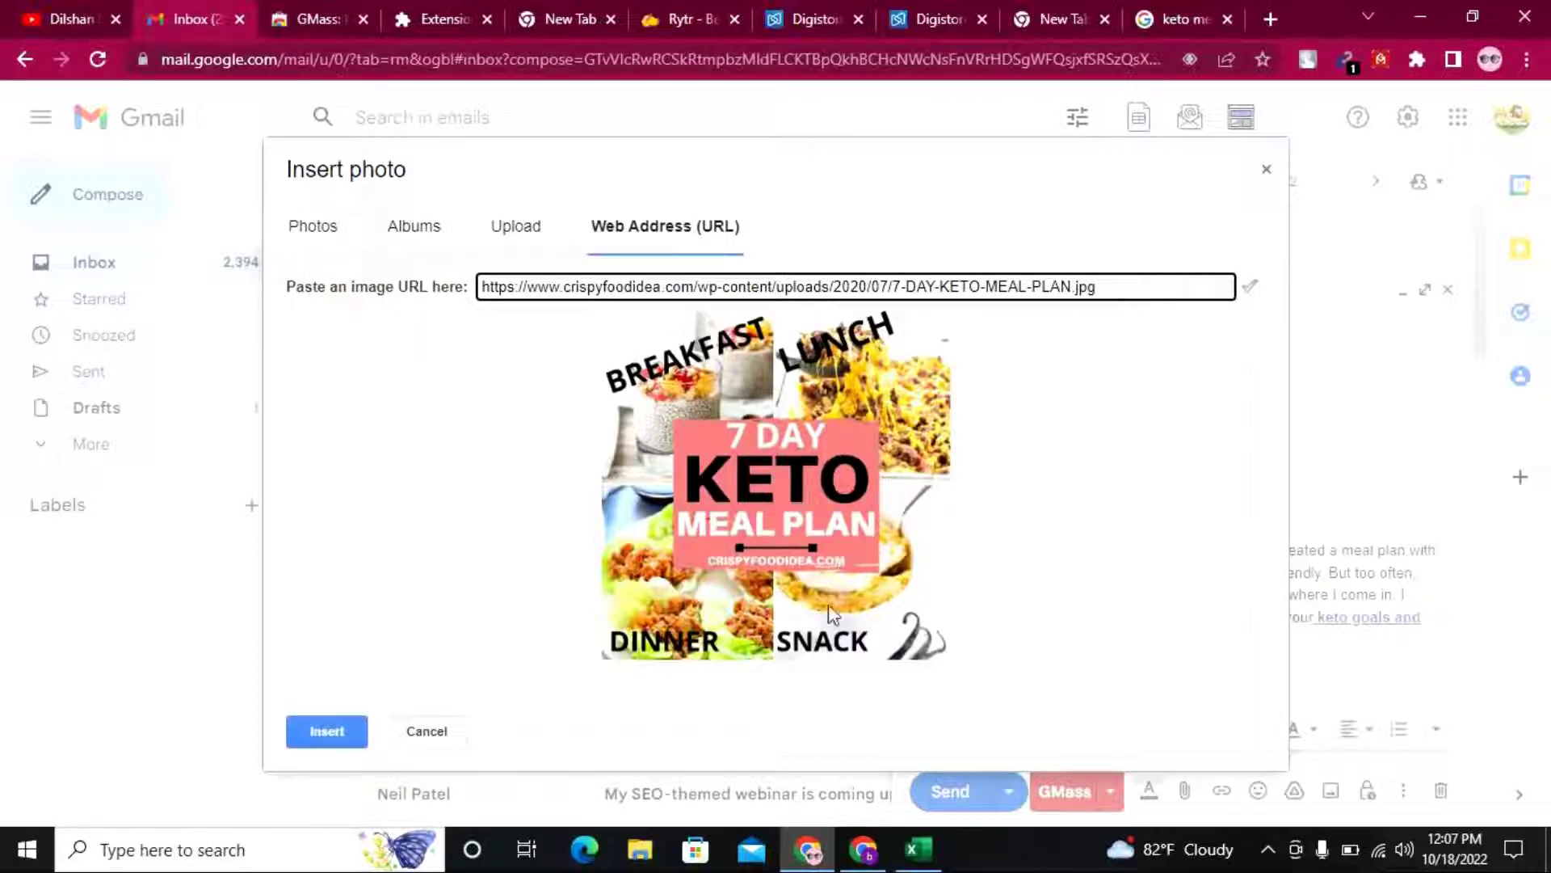
left_click(301, 742)
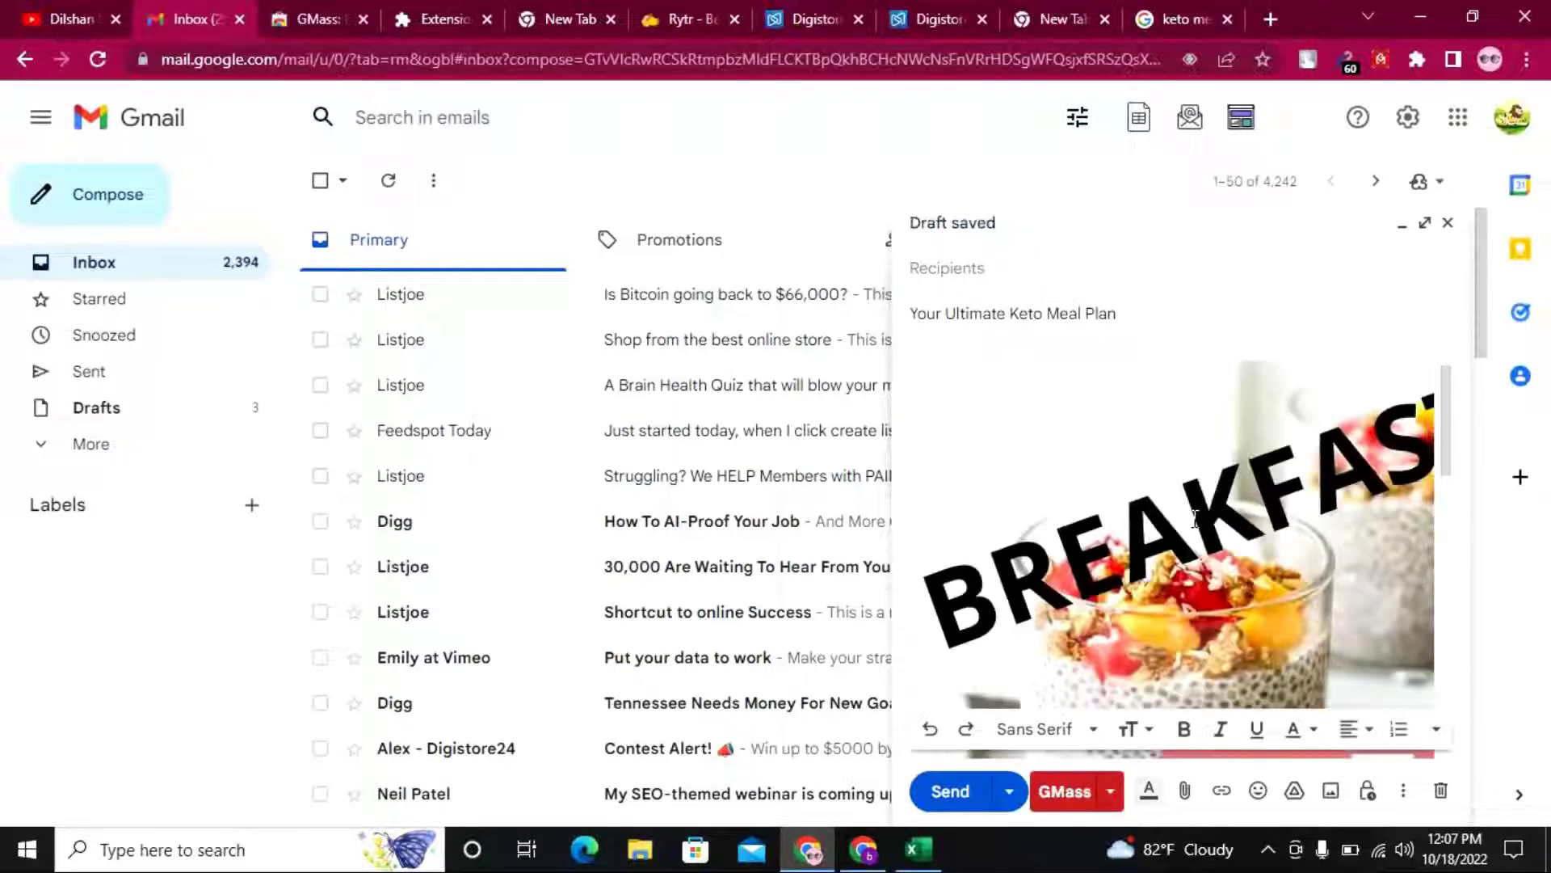
Remove the extra blank line between the "Hi" greeting and the inserted picture, and check the email body around it
scroll(1193, 517, "up", 4)
scroll(1188, 526, "down", 5)
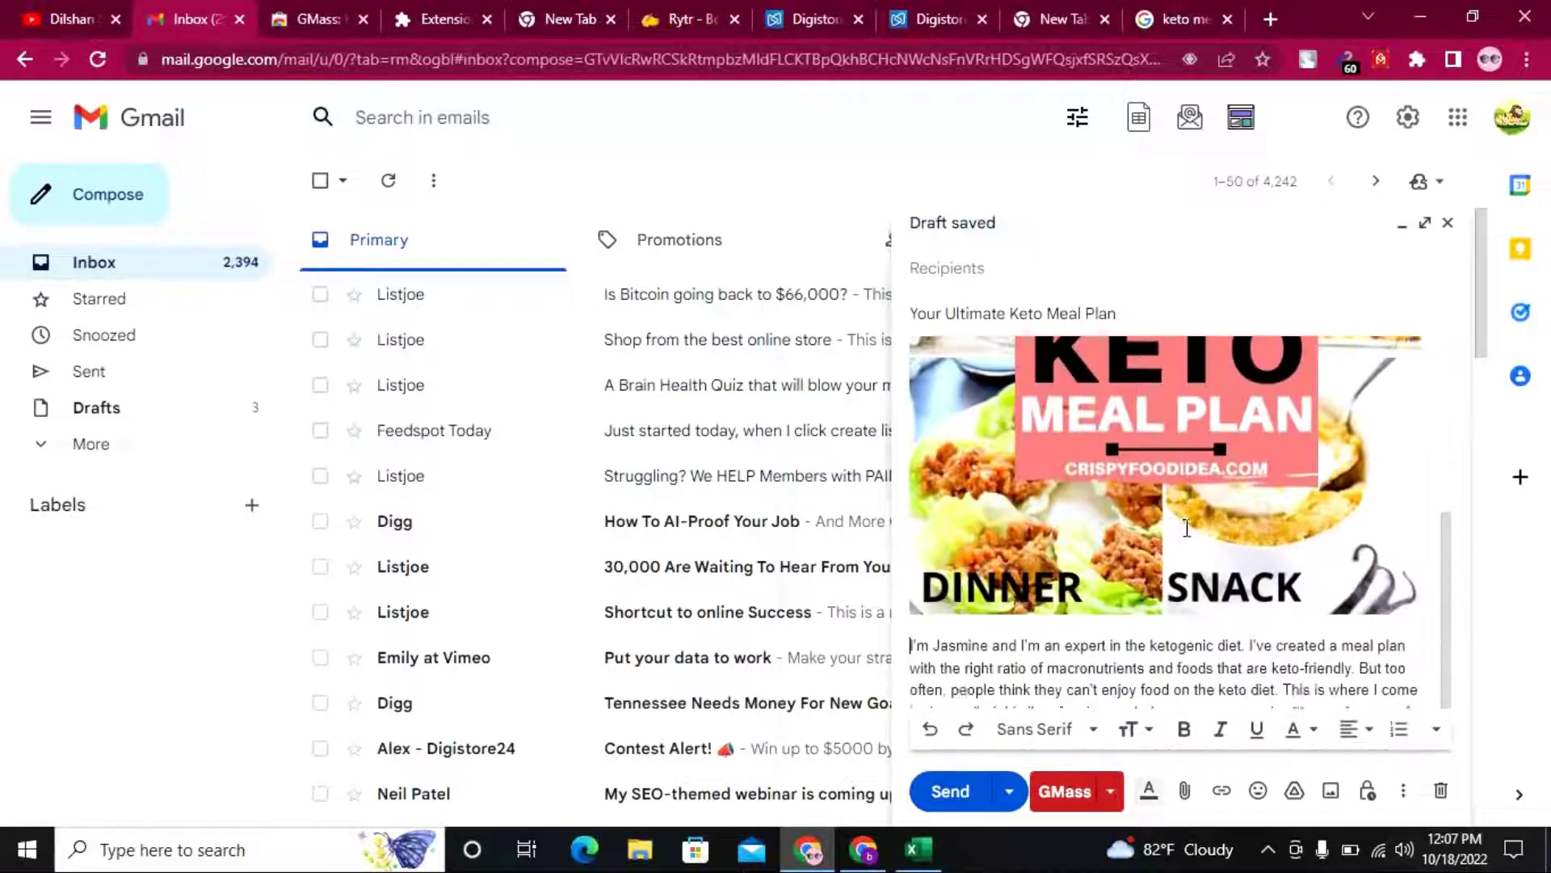
scroll(1078, 491, "up", 5)
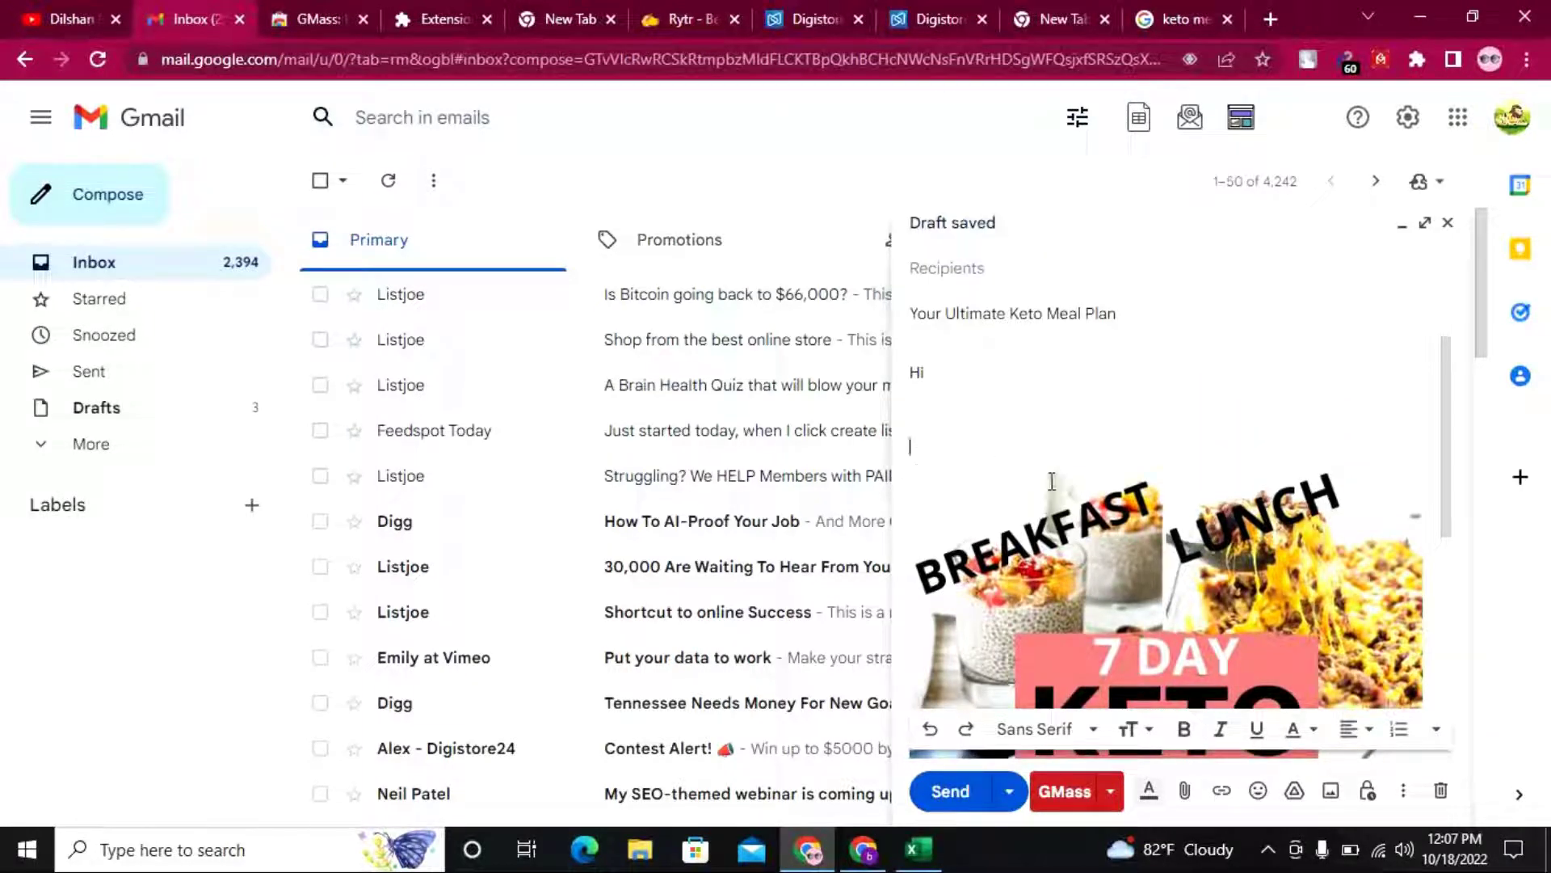
key("BackSpace")
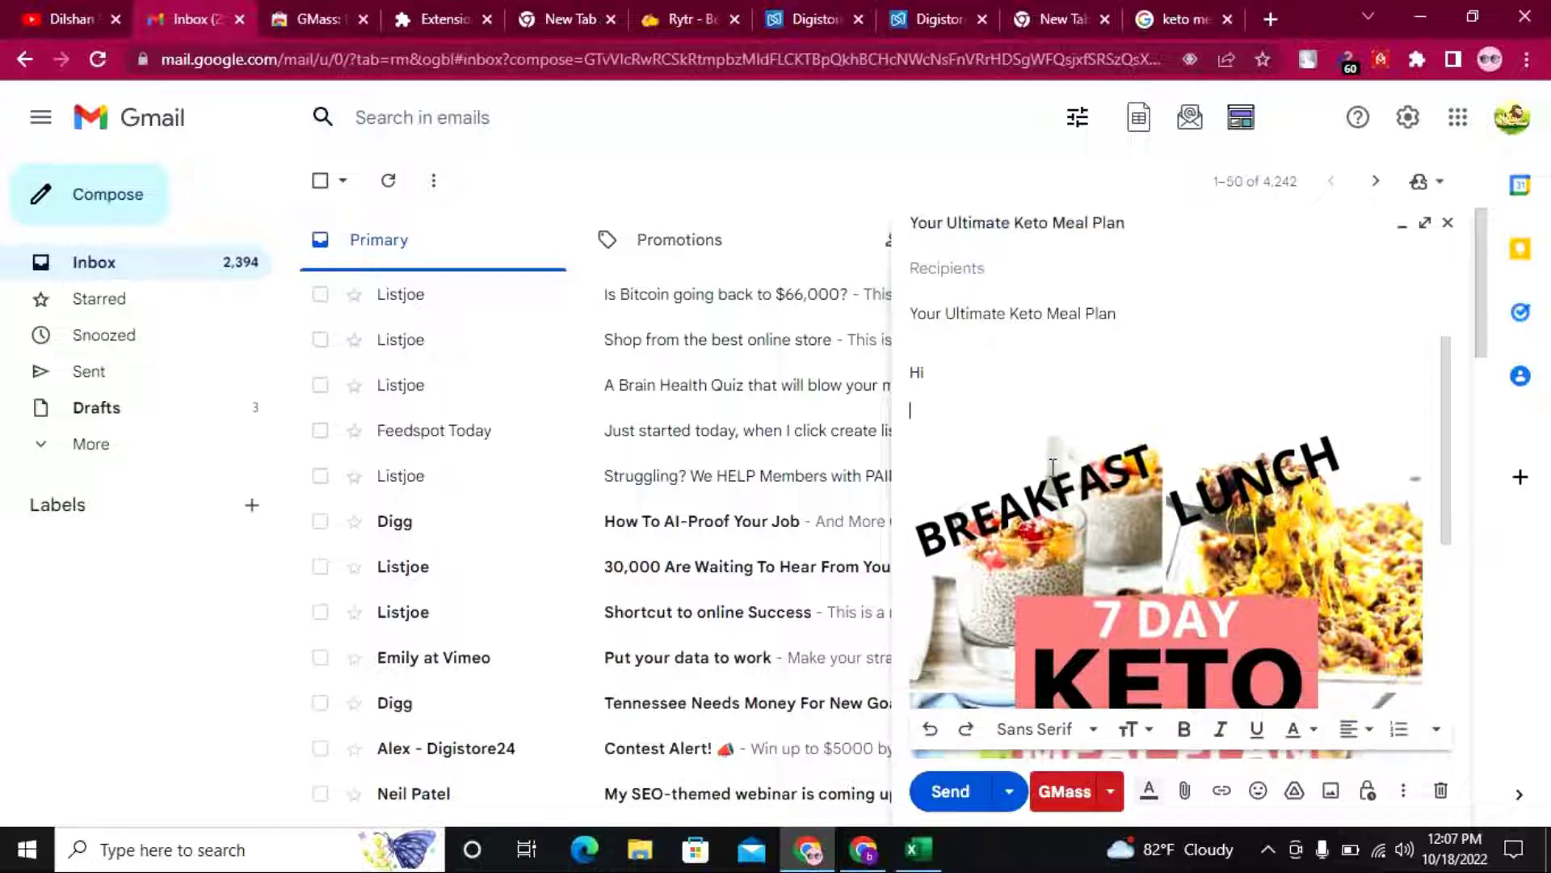
scroll(1167, 525, "down", 4)
scroll(1168, 525, "up", 4)
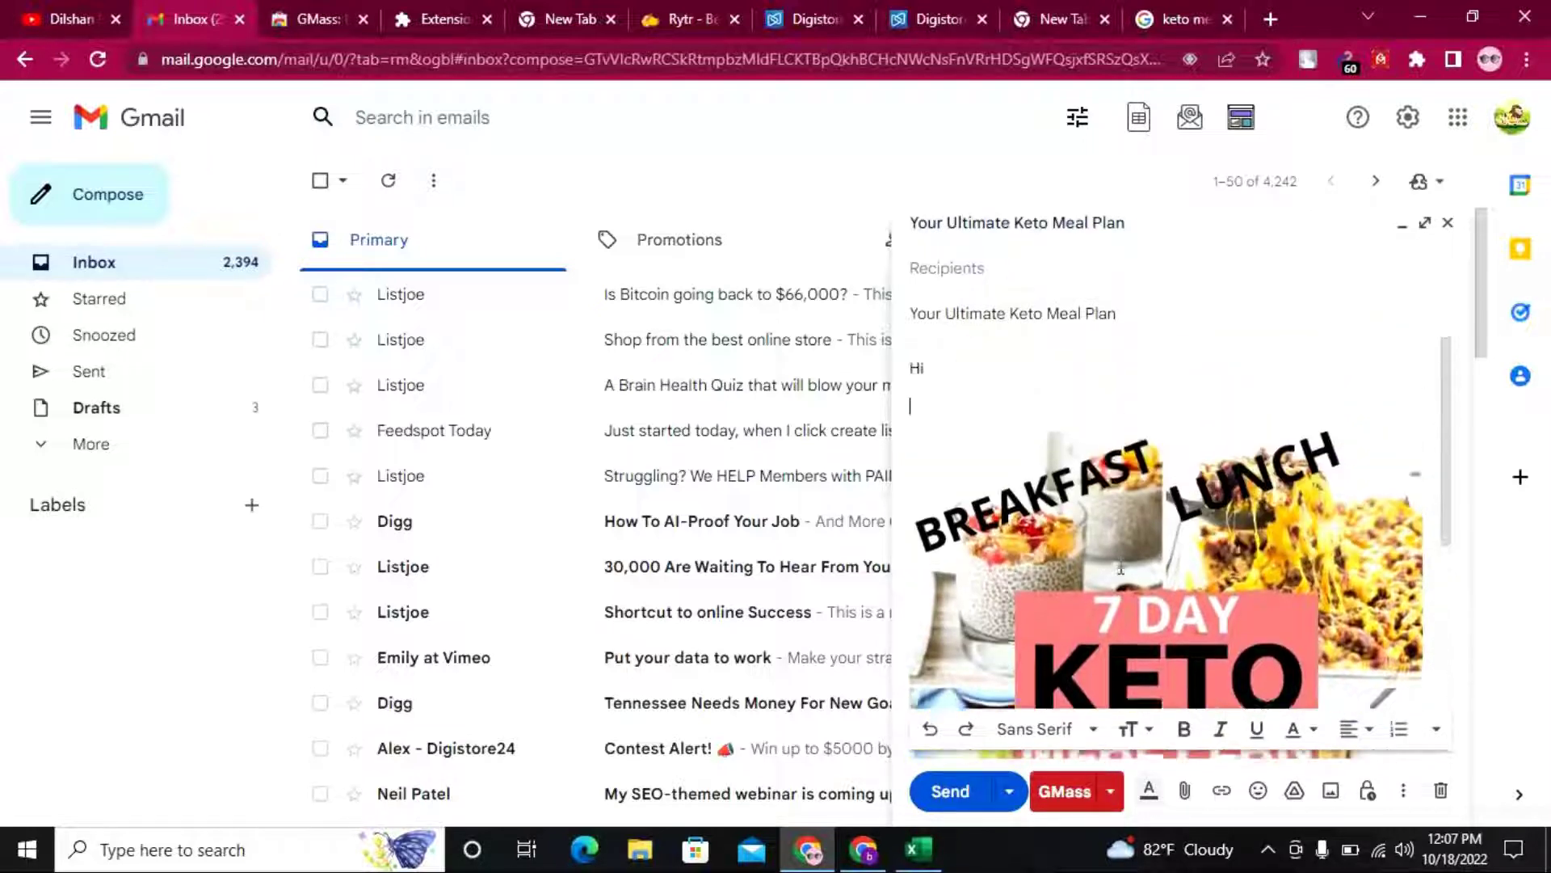
key("BackSpace")
key("BackSpace")
key("BackSpace")
key("BackSpace")
scroll(1127, 560, "down", 3)
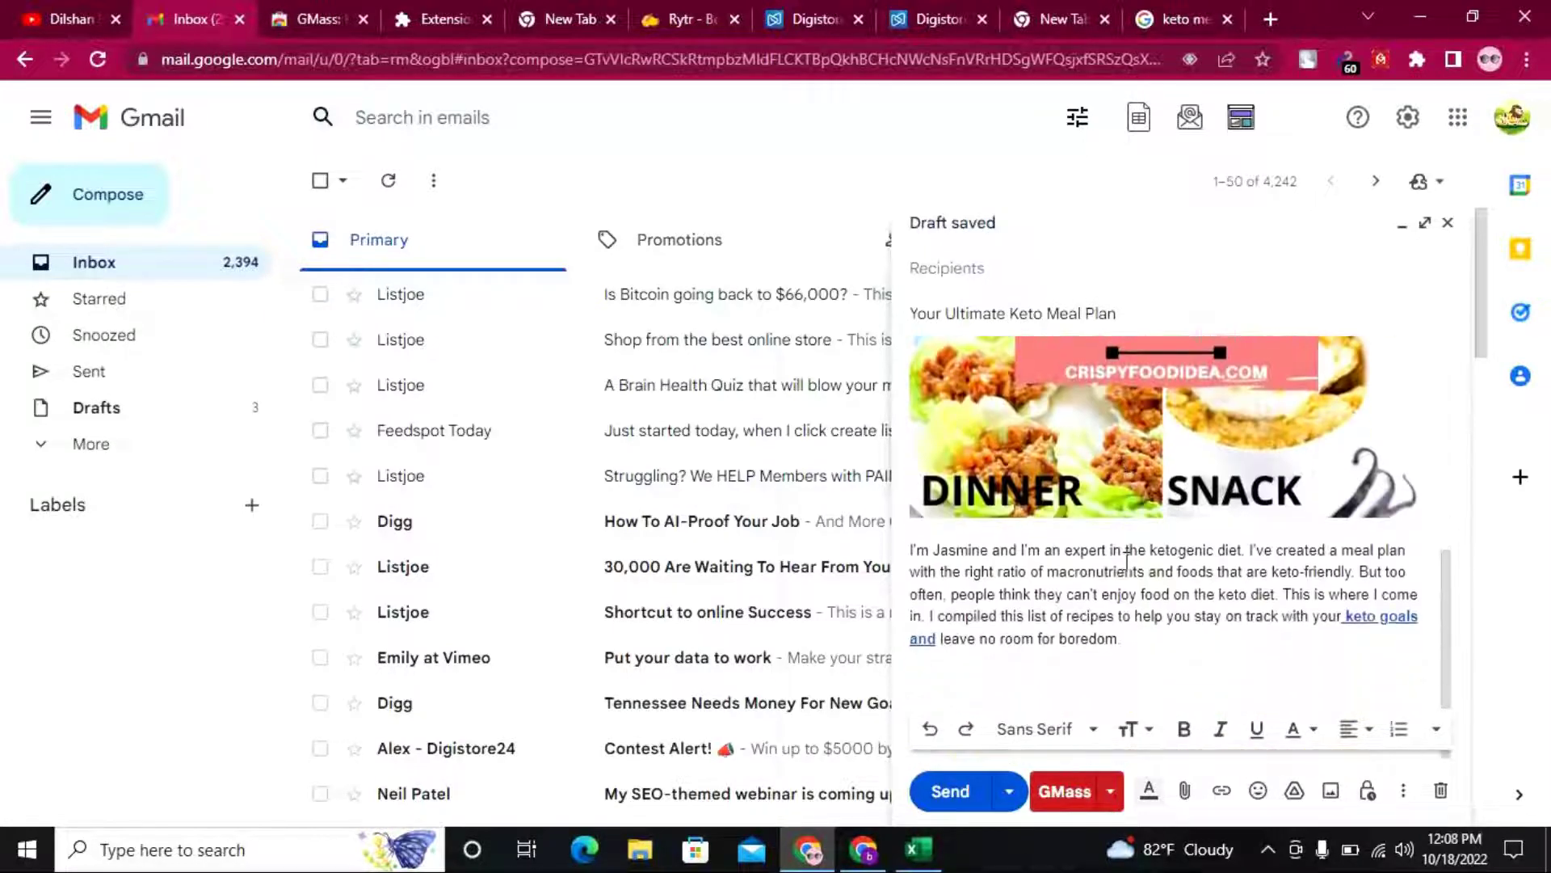
Delete the stray underlined blank space before the "keto goals and" link and review the email body up to its greeting
left_click(1347, 627)
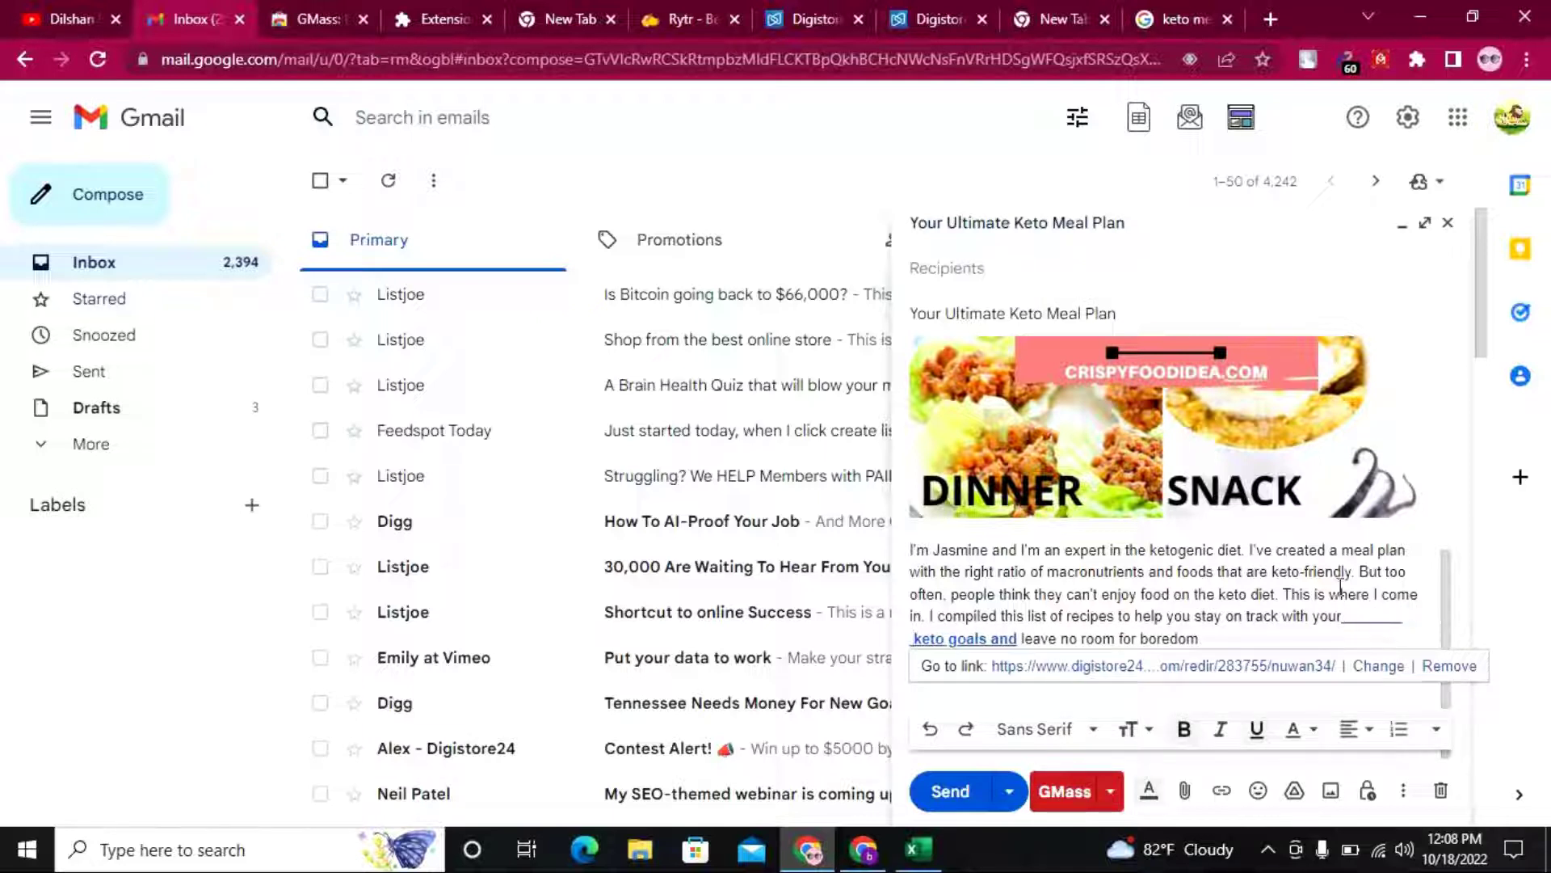
left_click(1370, 638)
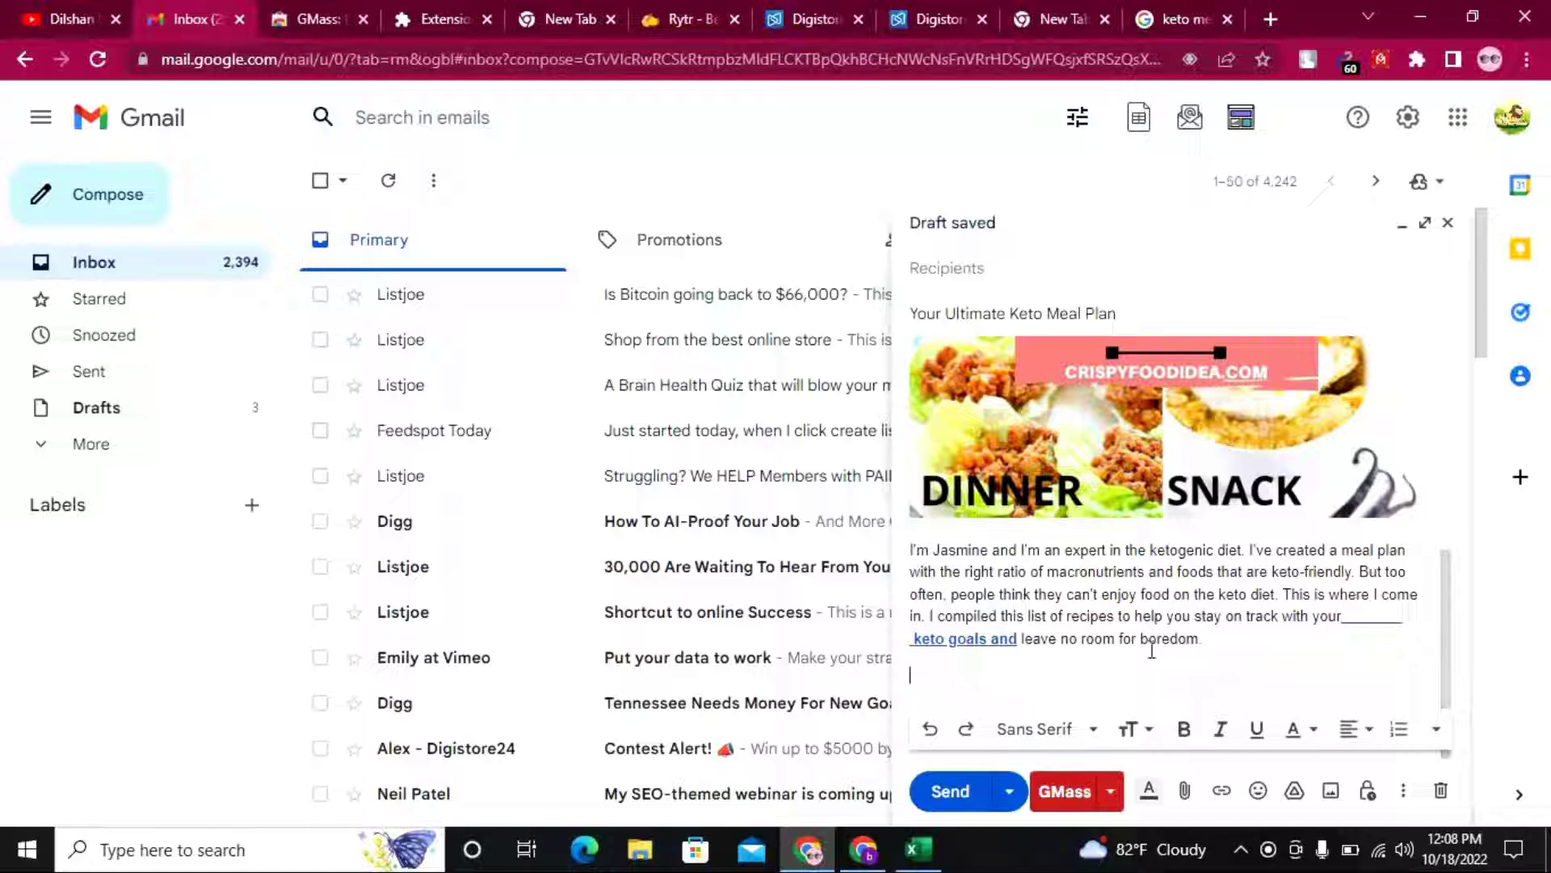
left_click_drag(1345, 618, 1405, 621)
key("BackSpace")
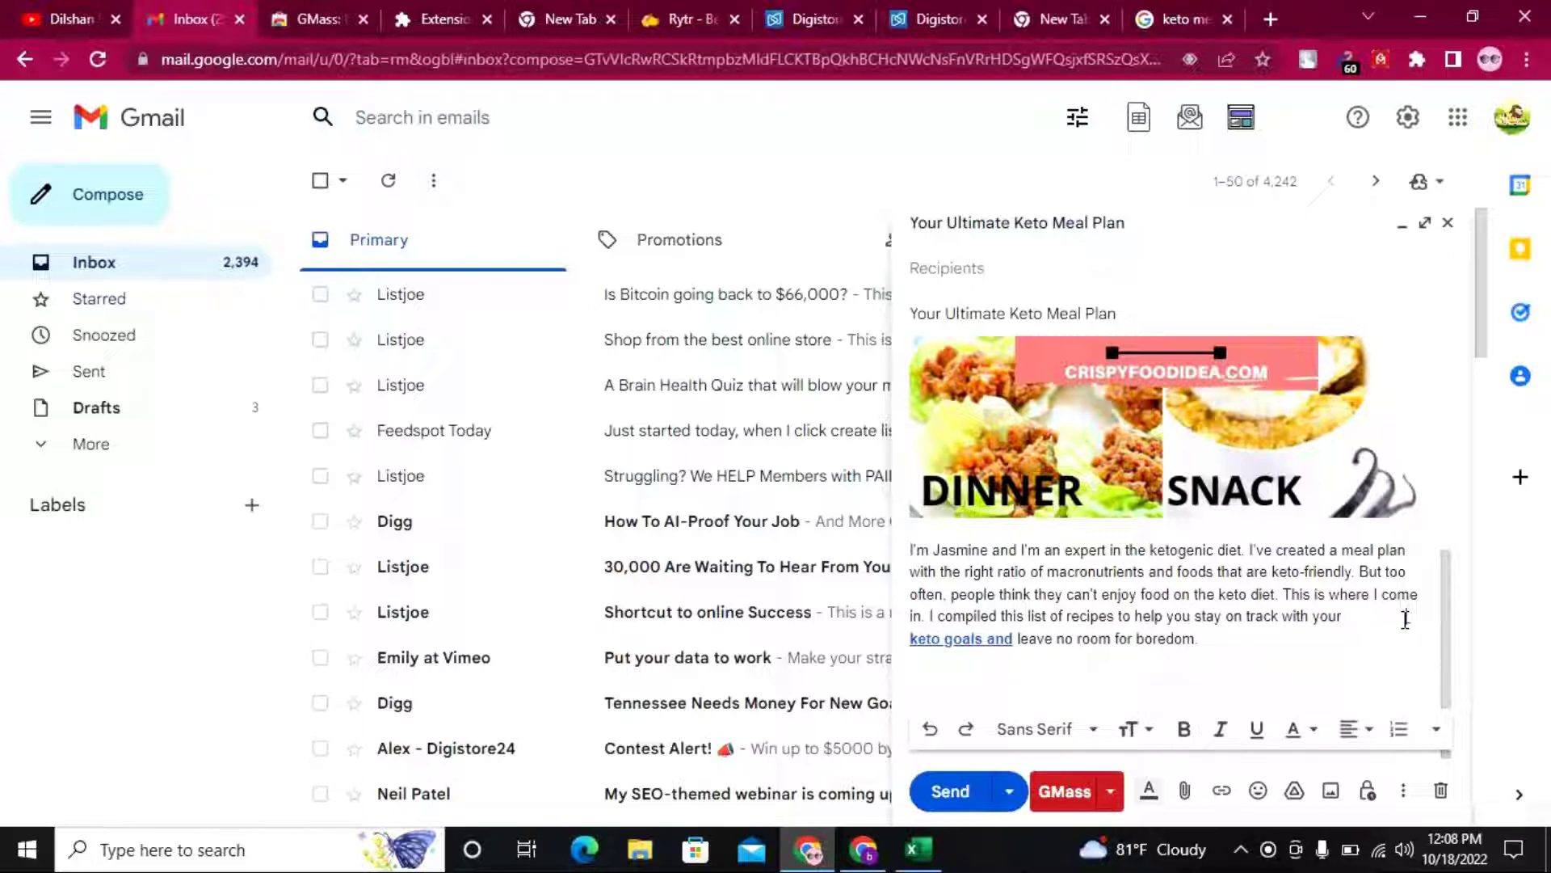
scroll(1225, 616, "up", 3)
scroll(1050, 622, "down", 3)
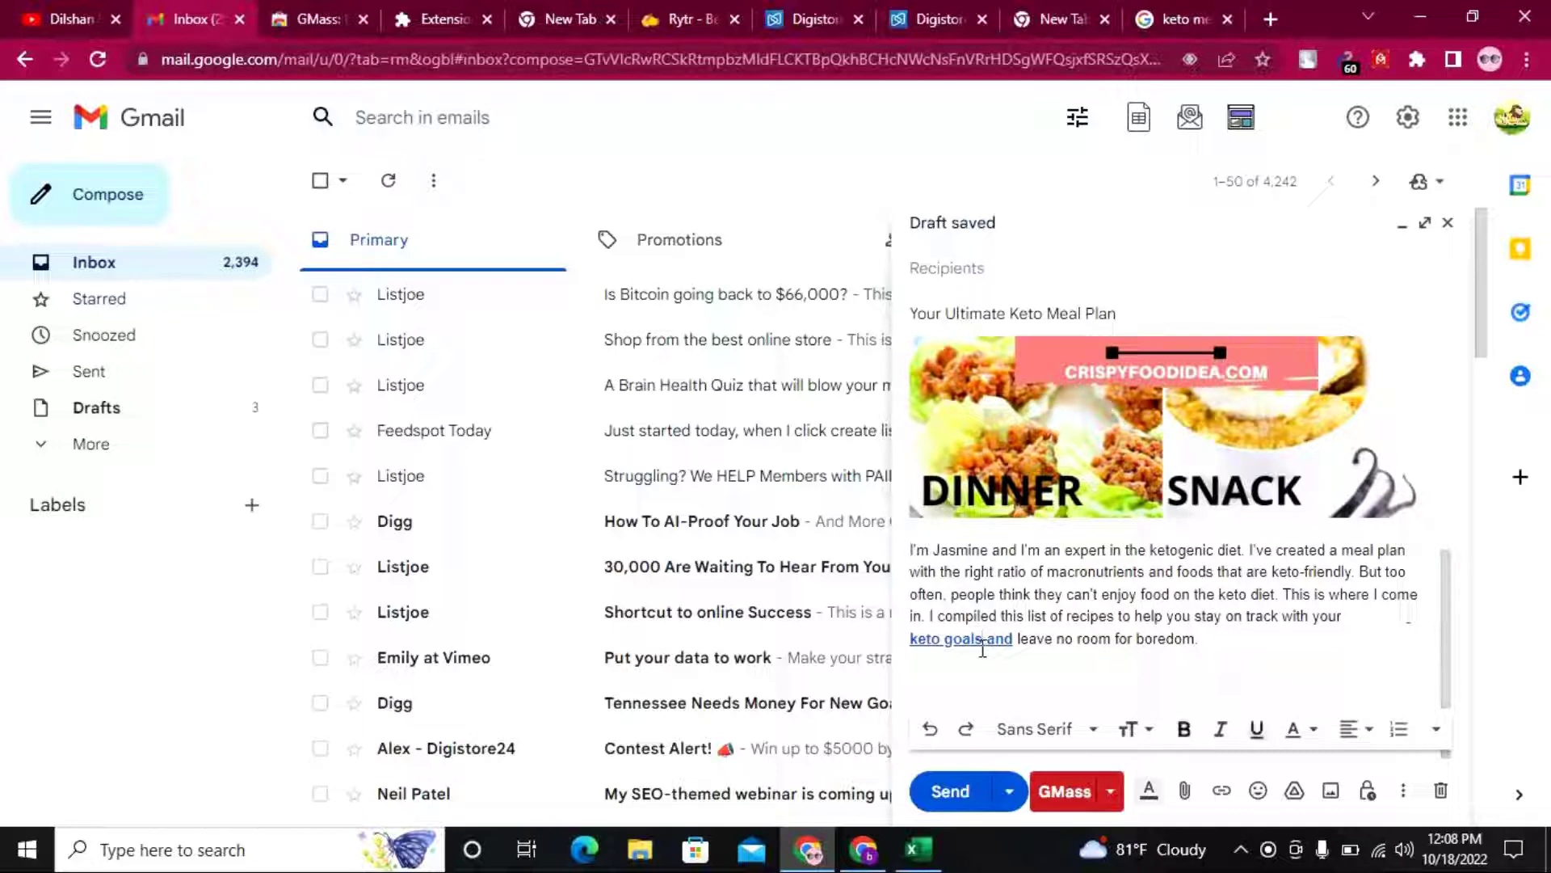
left_click(964, 643)
scroll(1163, 473, "up", 5)
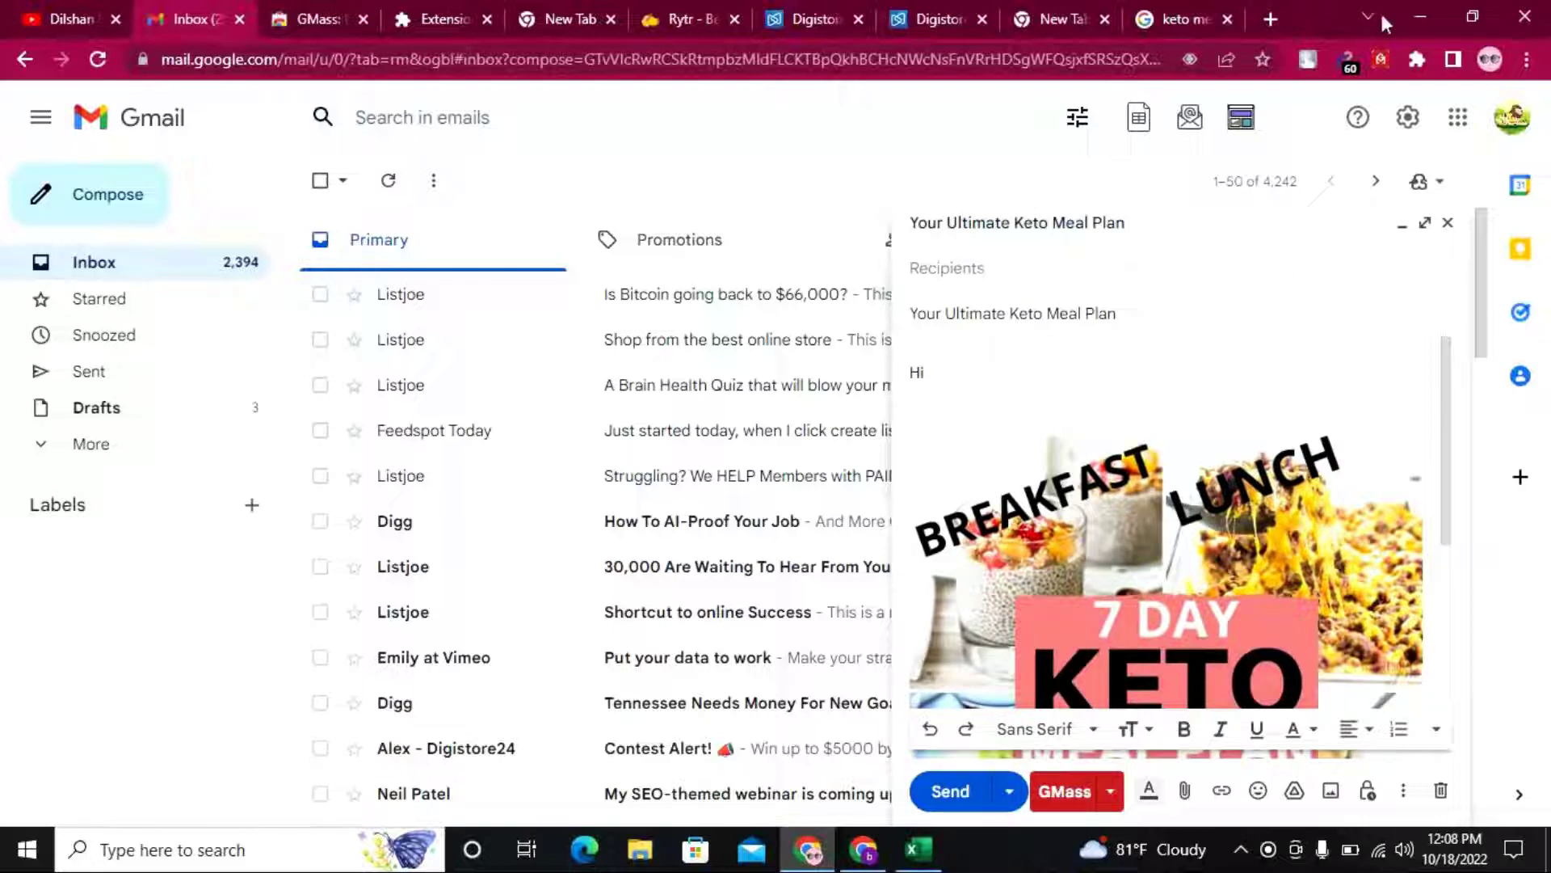
Minimize the browser, switch to the usa Gmail list workbook in Excel and look through the email addresses back to row 1
left_click(1436, 14)
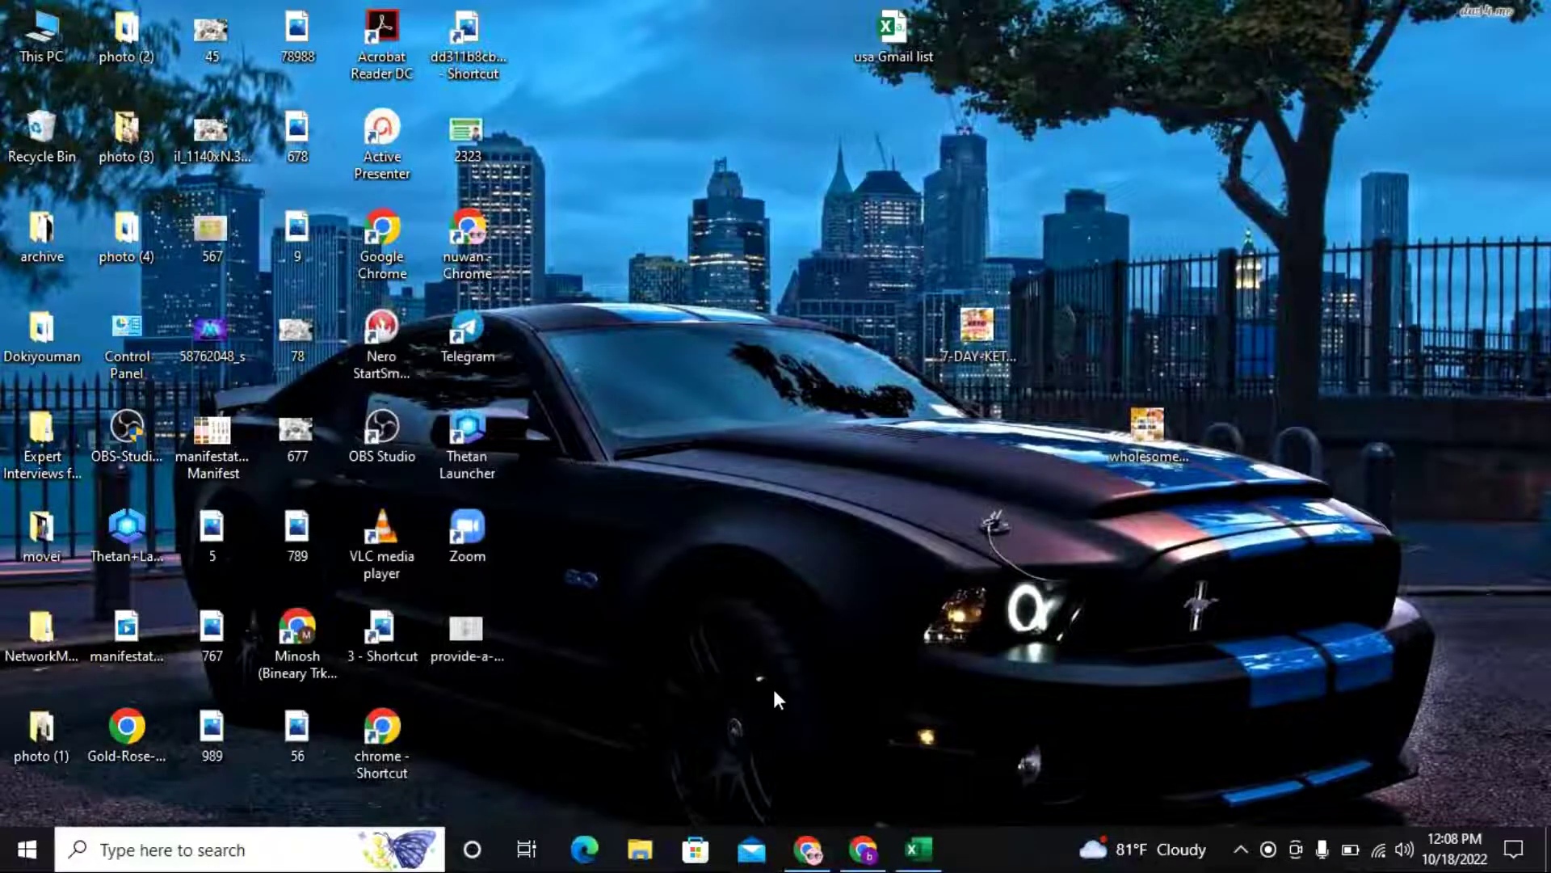
left_click(806, 850)
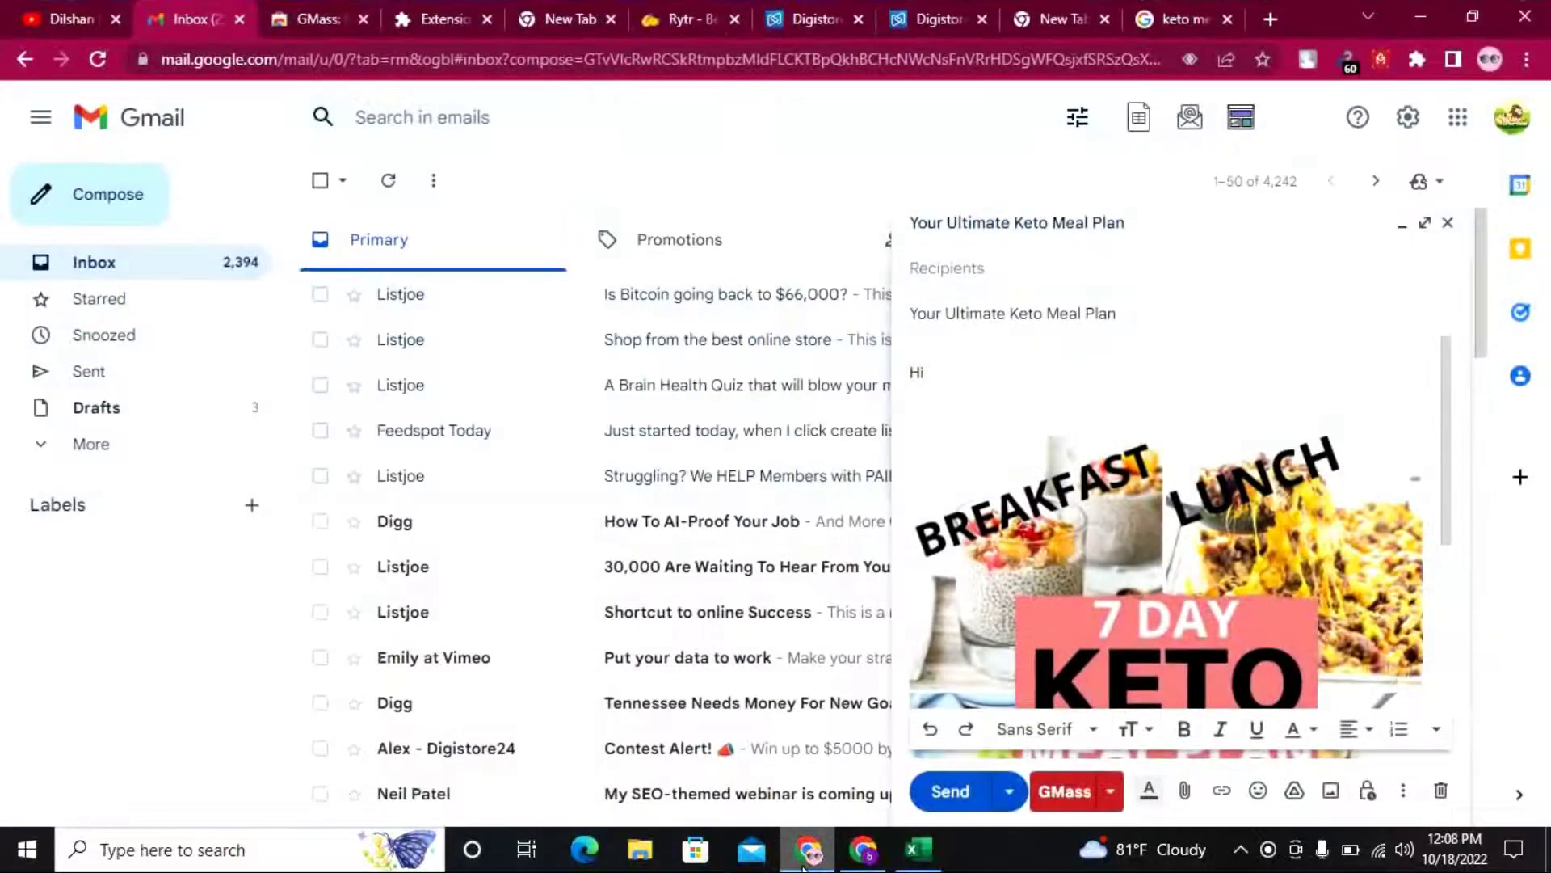
left_click(804, 863)
left_click(863, 850)
left_click(863, 850)
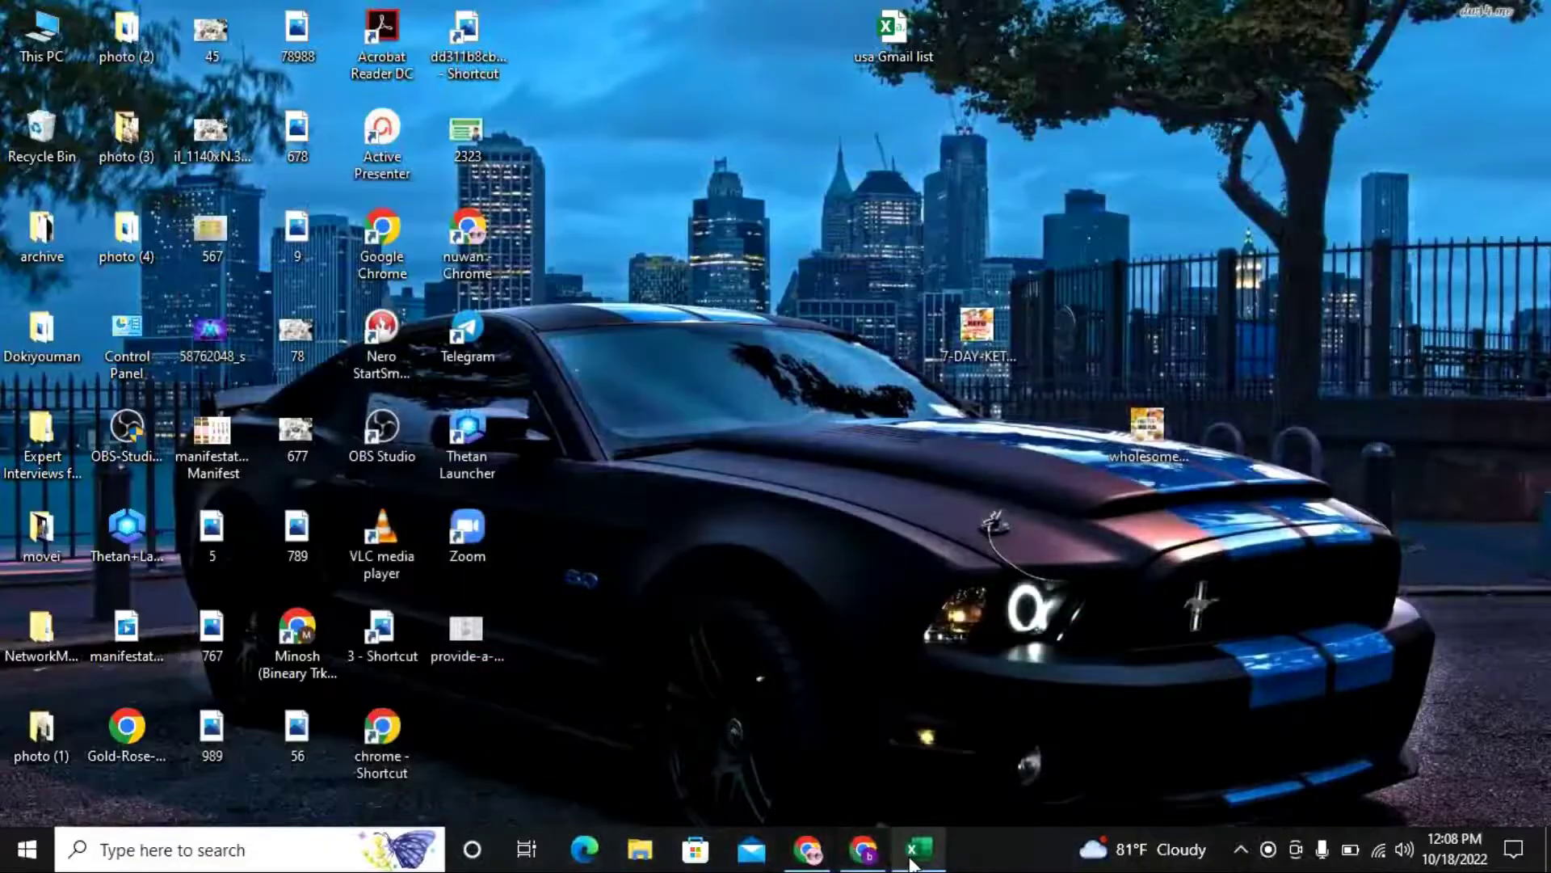
left_click(911, 863)
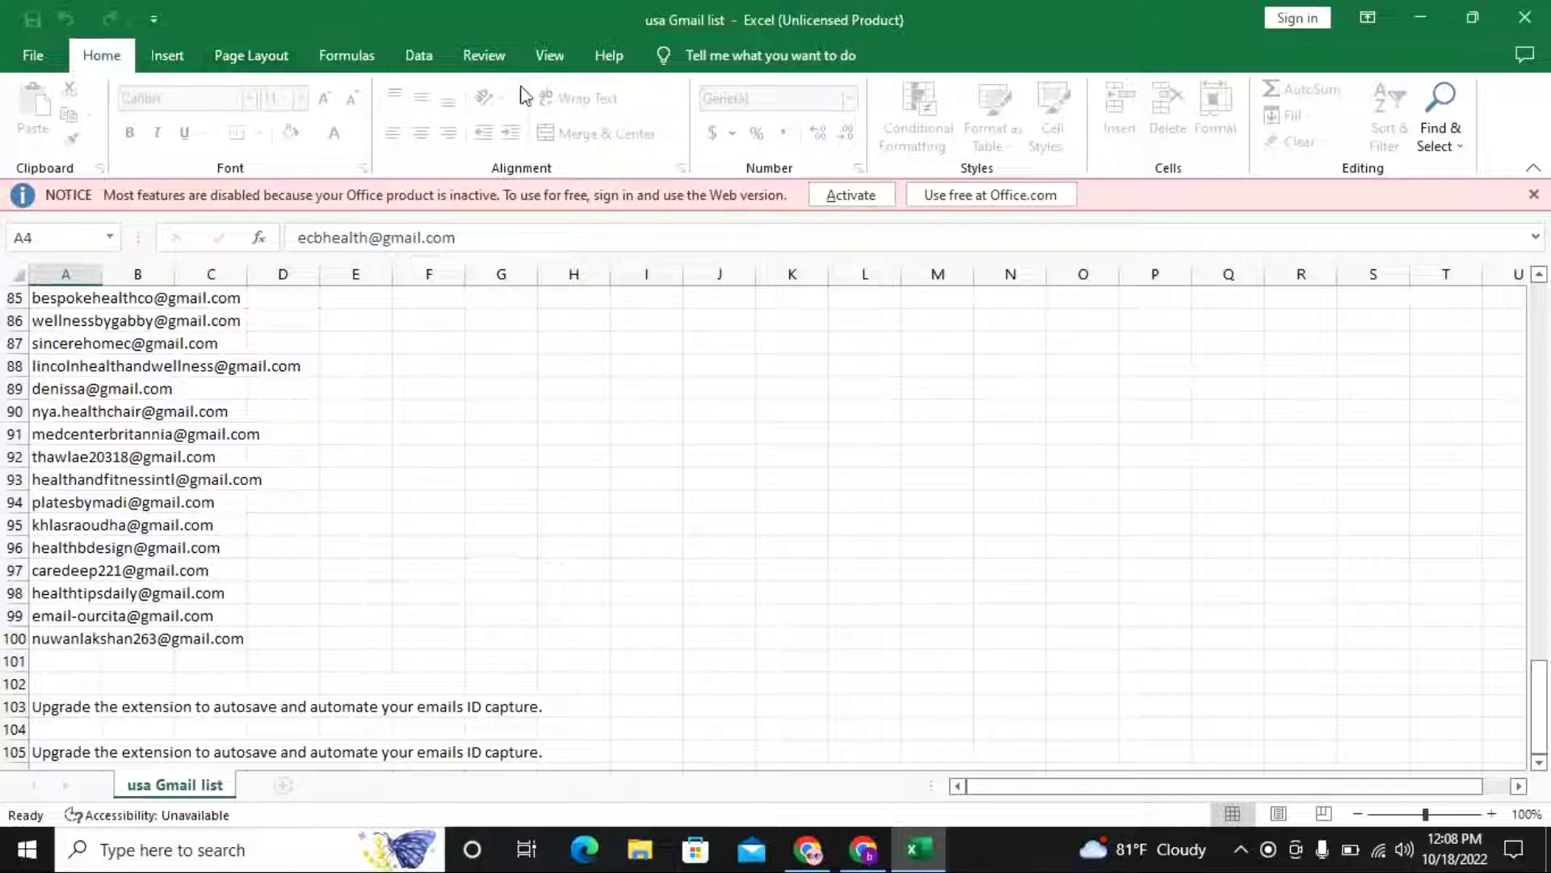
scroll(204, 530, "down", 7)
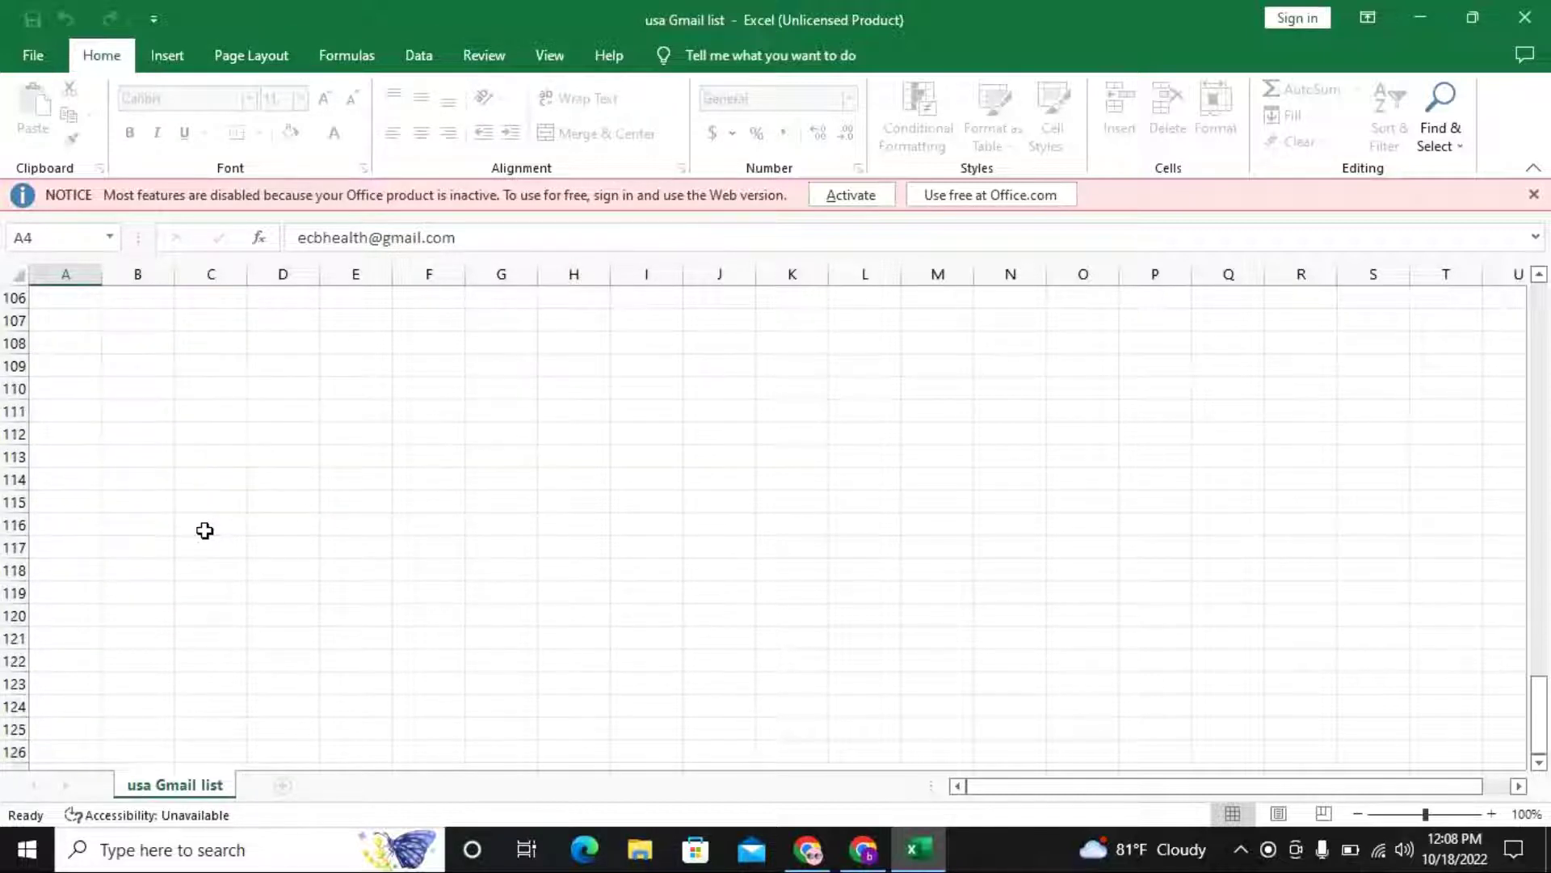
scroll(207, 540, "up", 9)
scroll(208, 548, "up", 20)
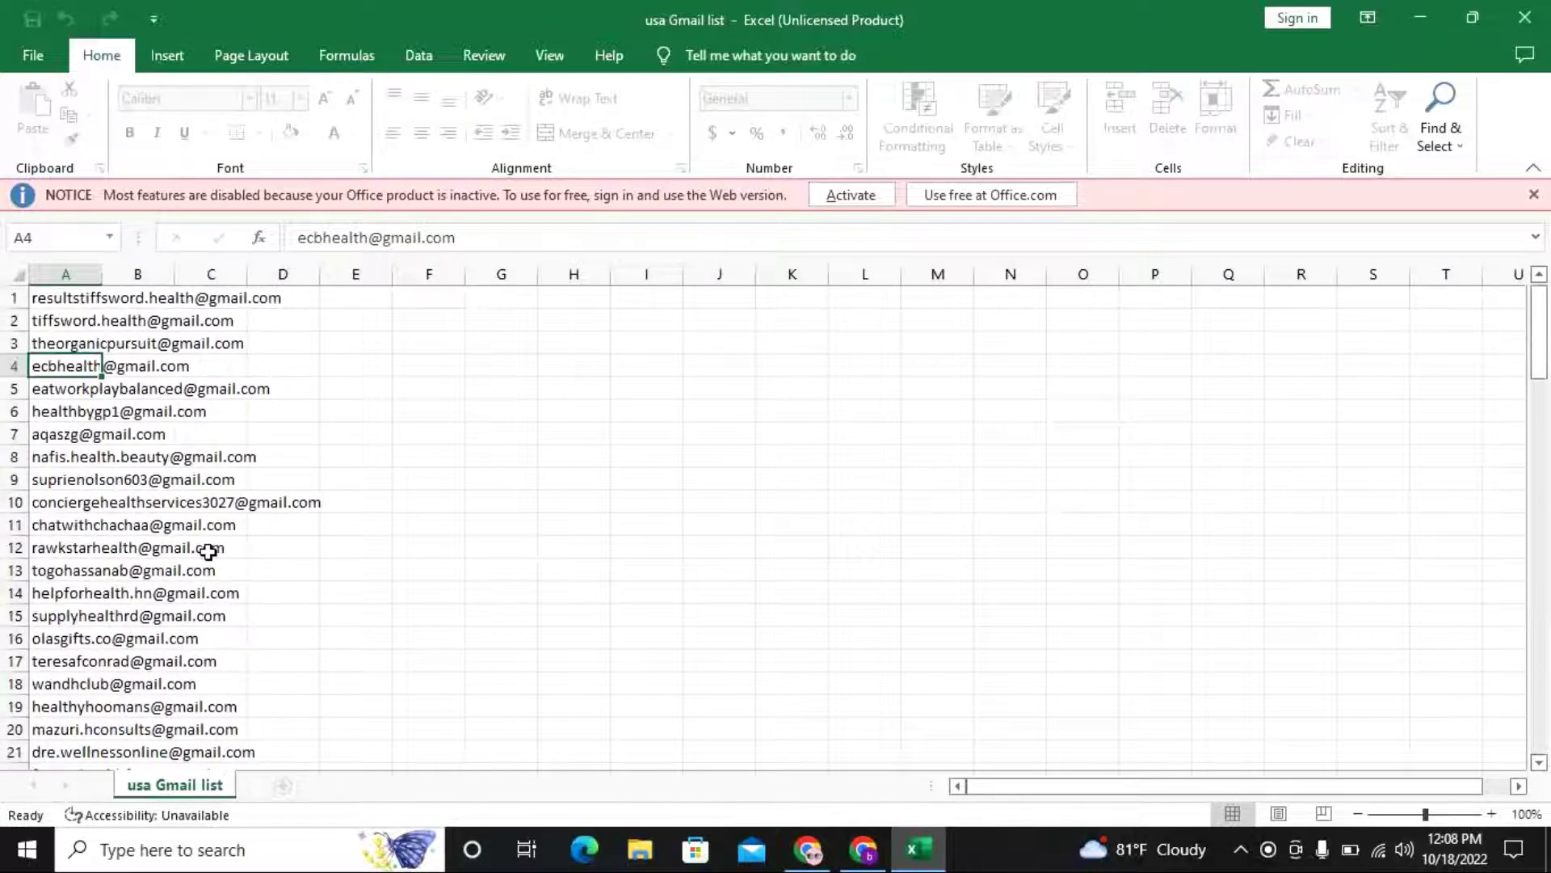
Try to select the email addresses in column A, starting from cells A1 and A63, and clear the selection
left_click(98, 299)
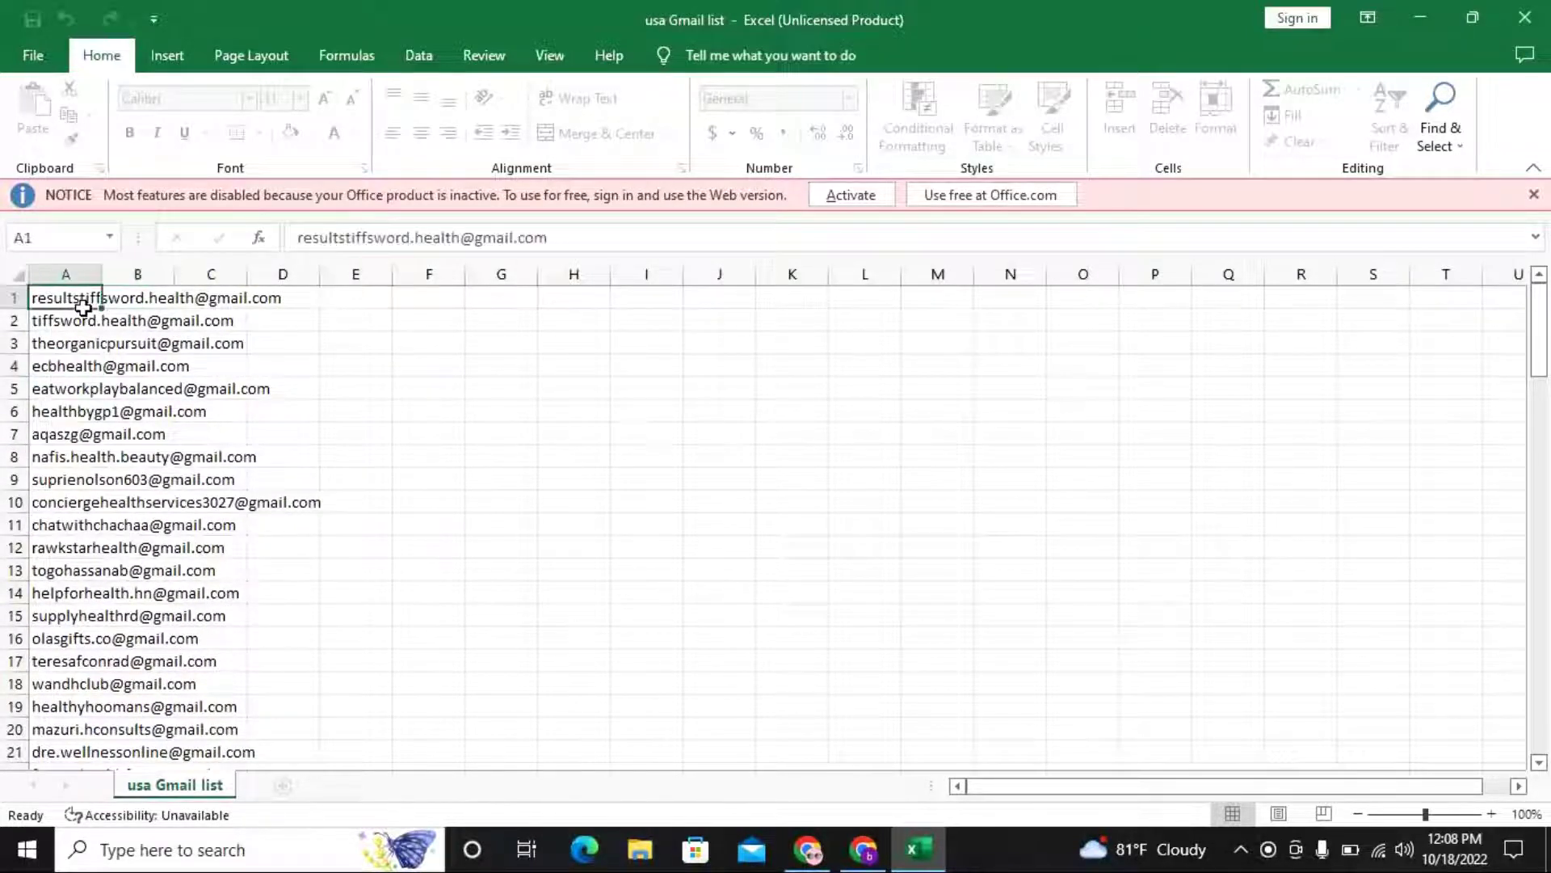
scroll(84, 307, "down", 20)
left_click(84, 300)
scroll(81, 363, "up", 9)
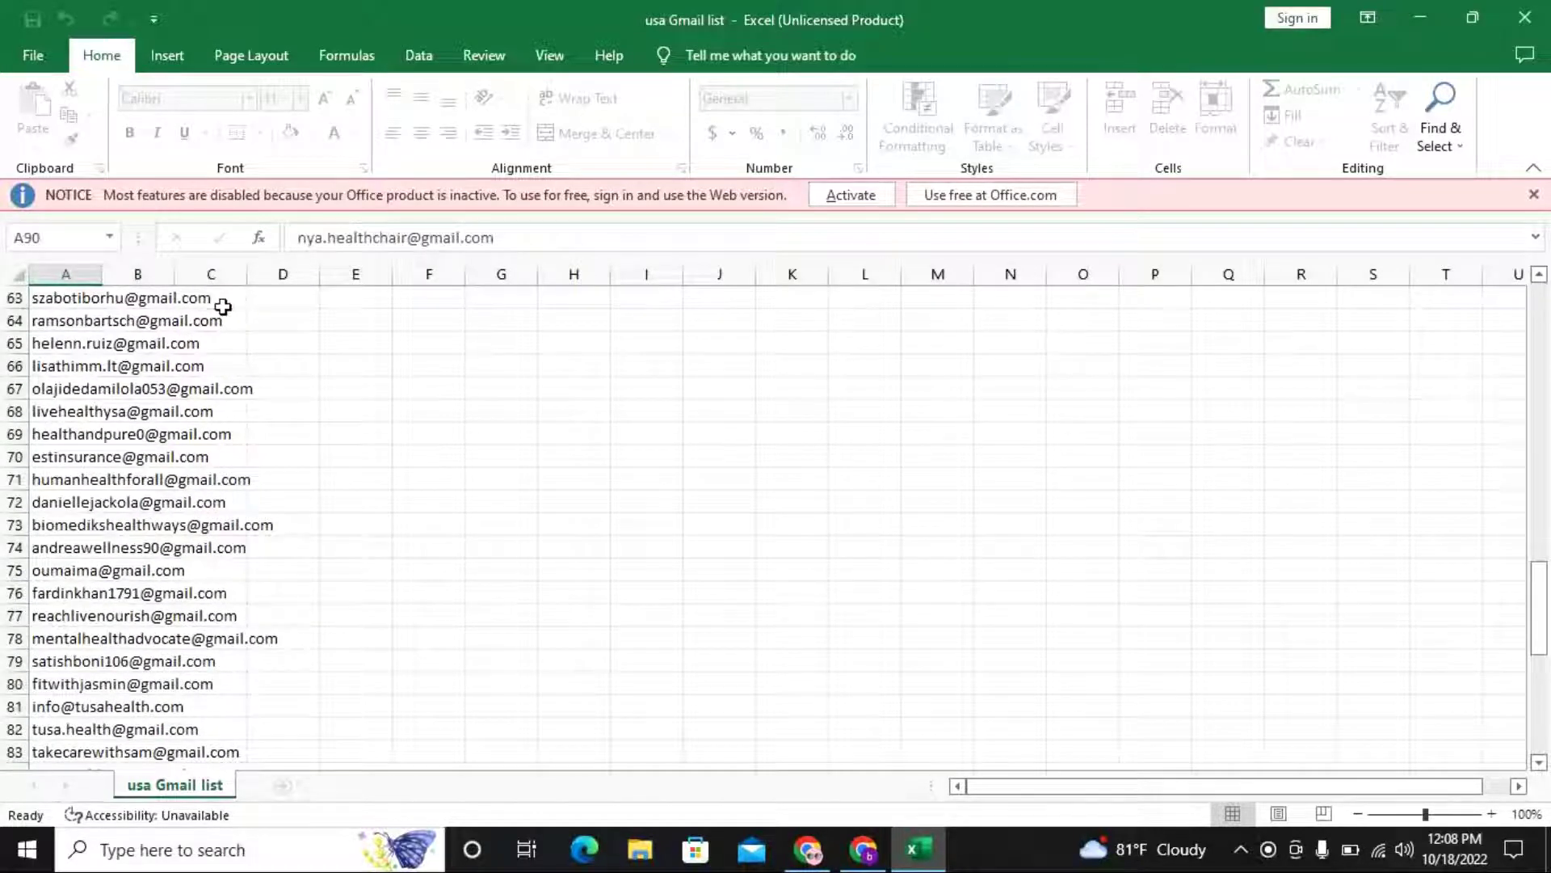
left_click(223, 307)
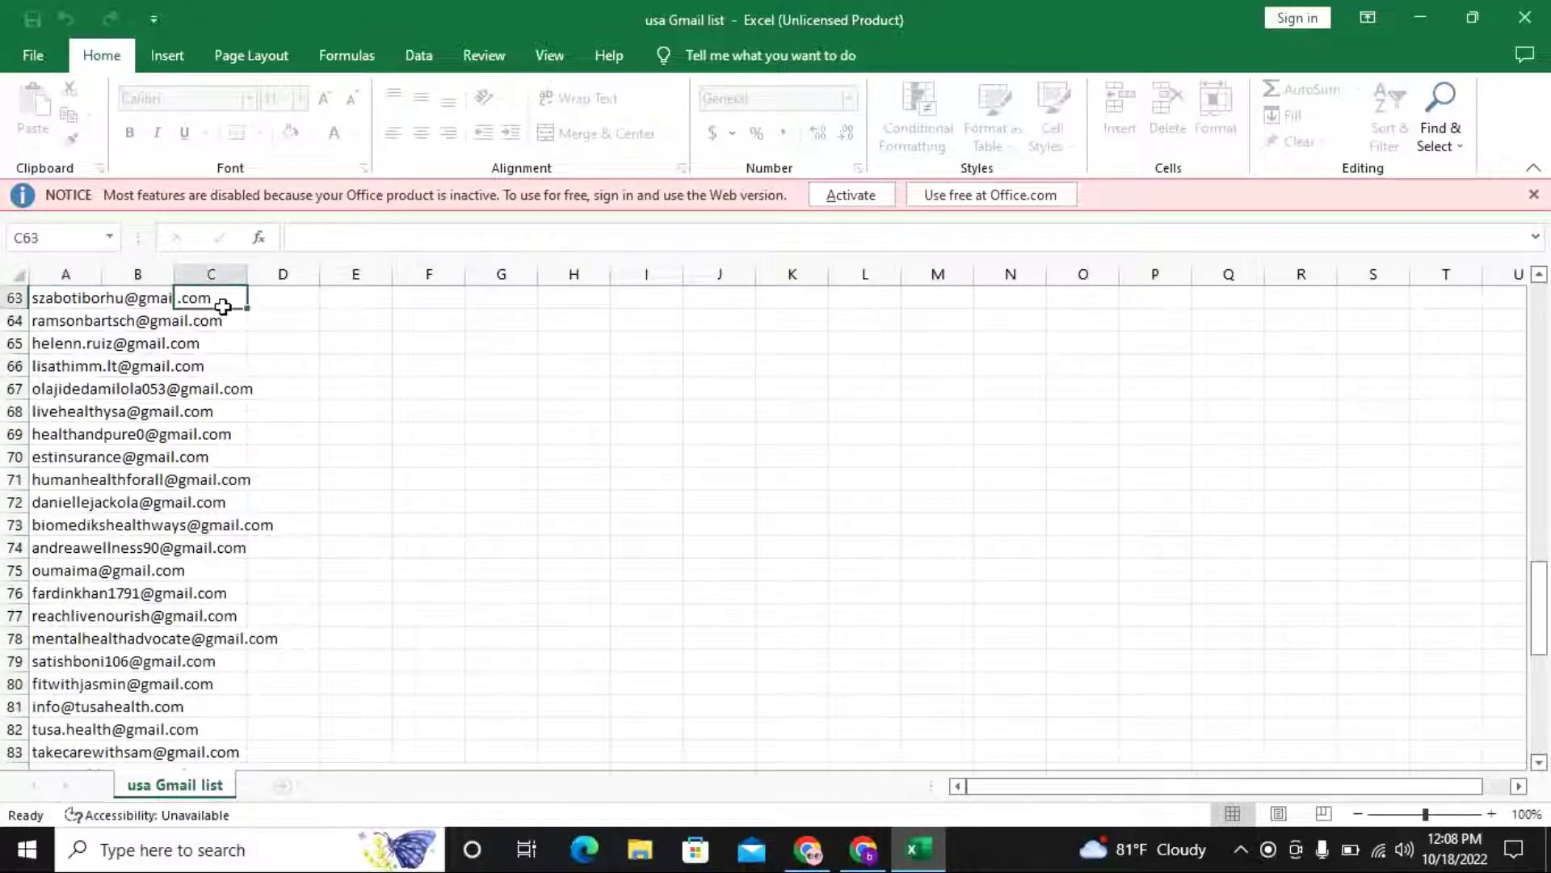
left_click(66, 304)
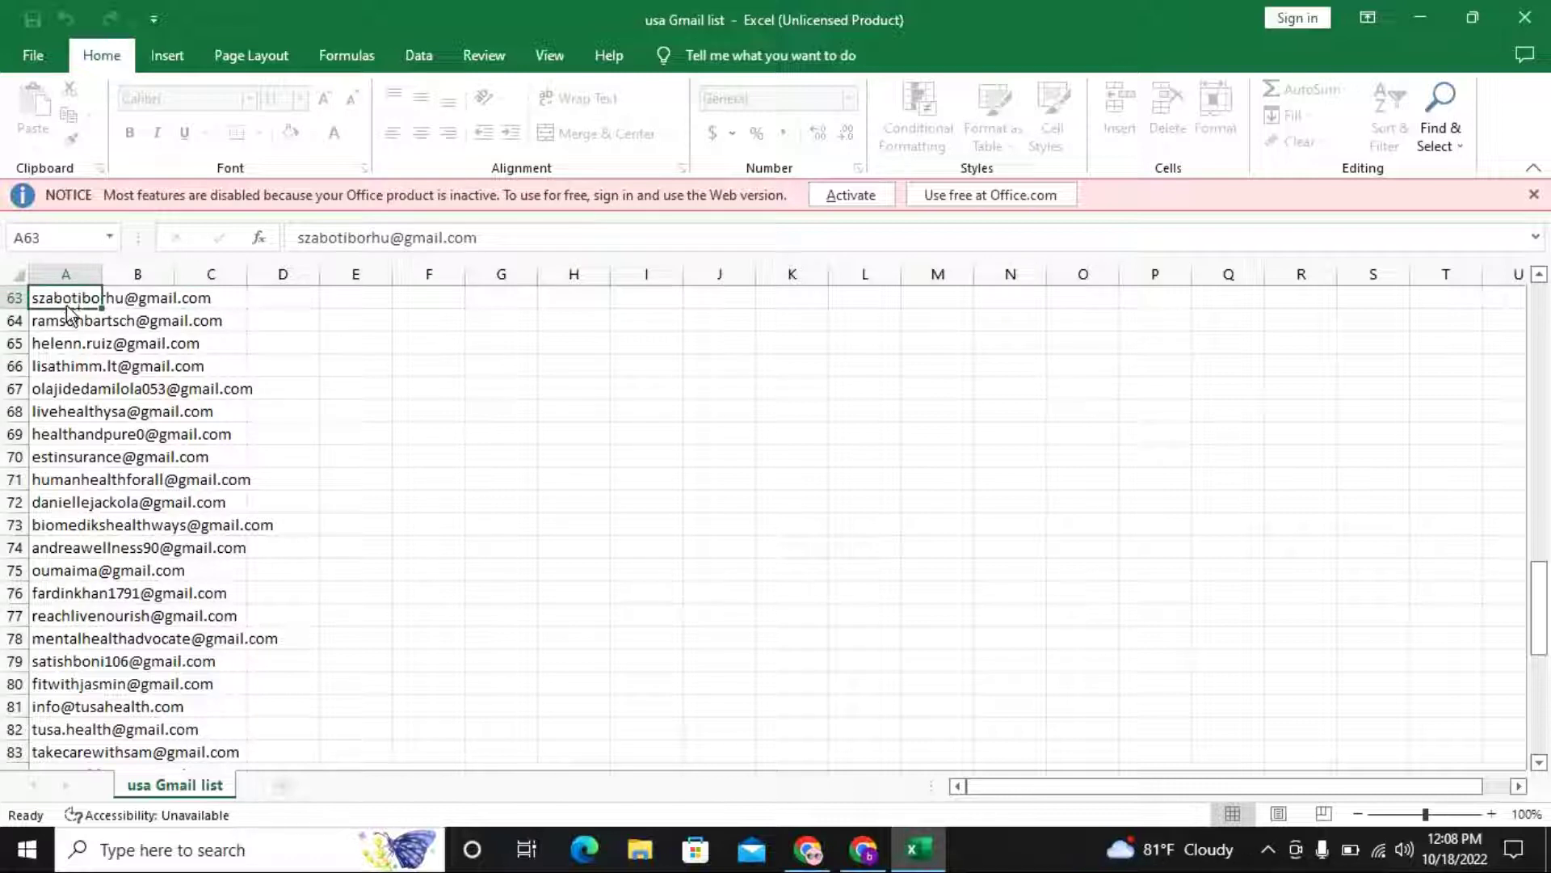
key("ctrl+shift+Down")
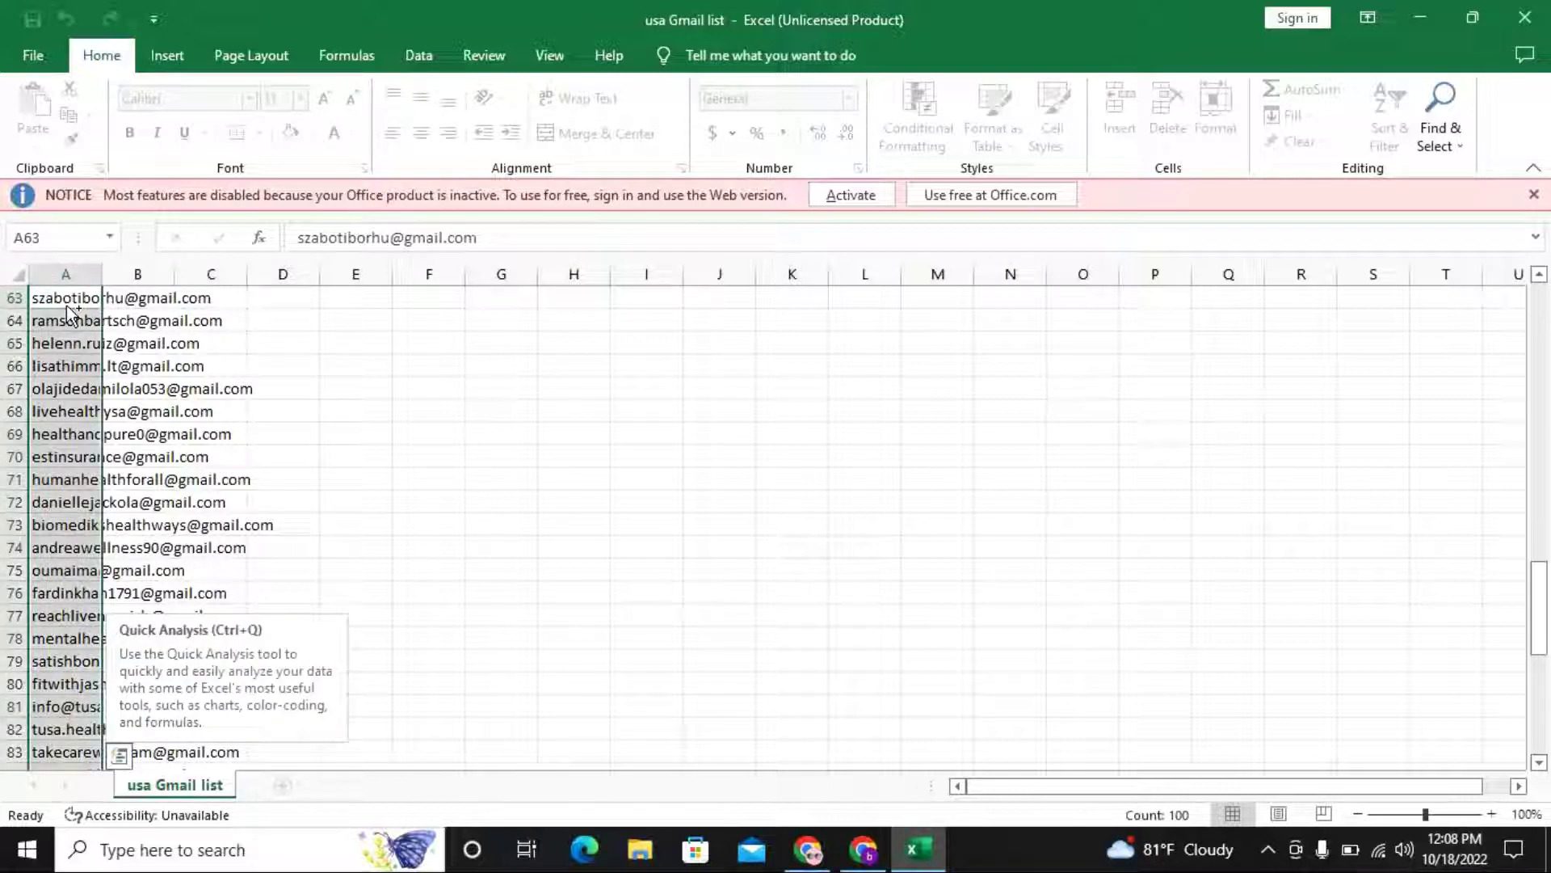
left_click(249, 317)
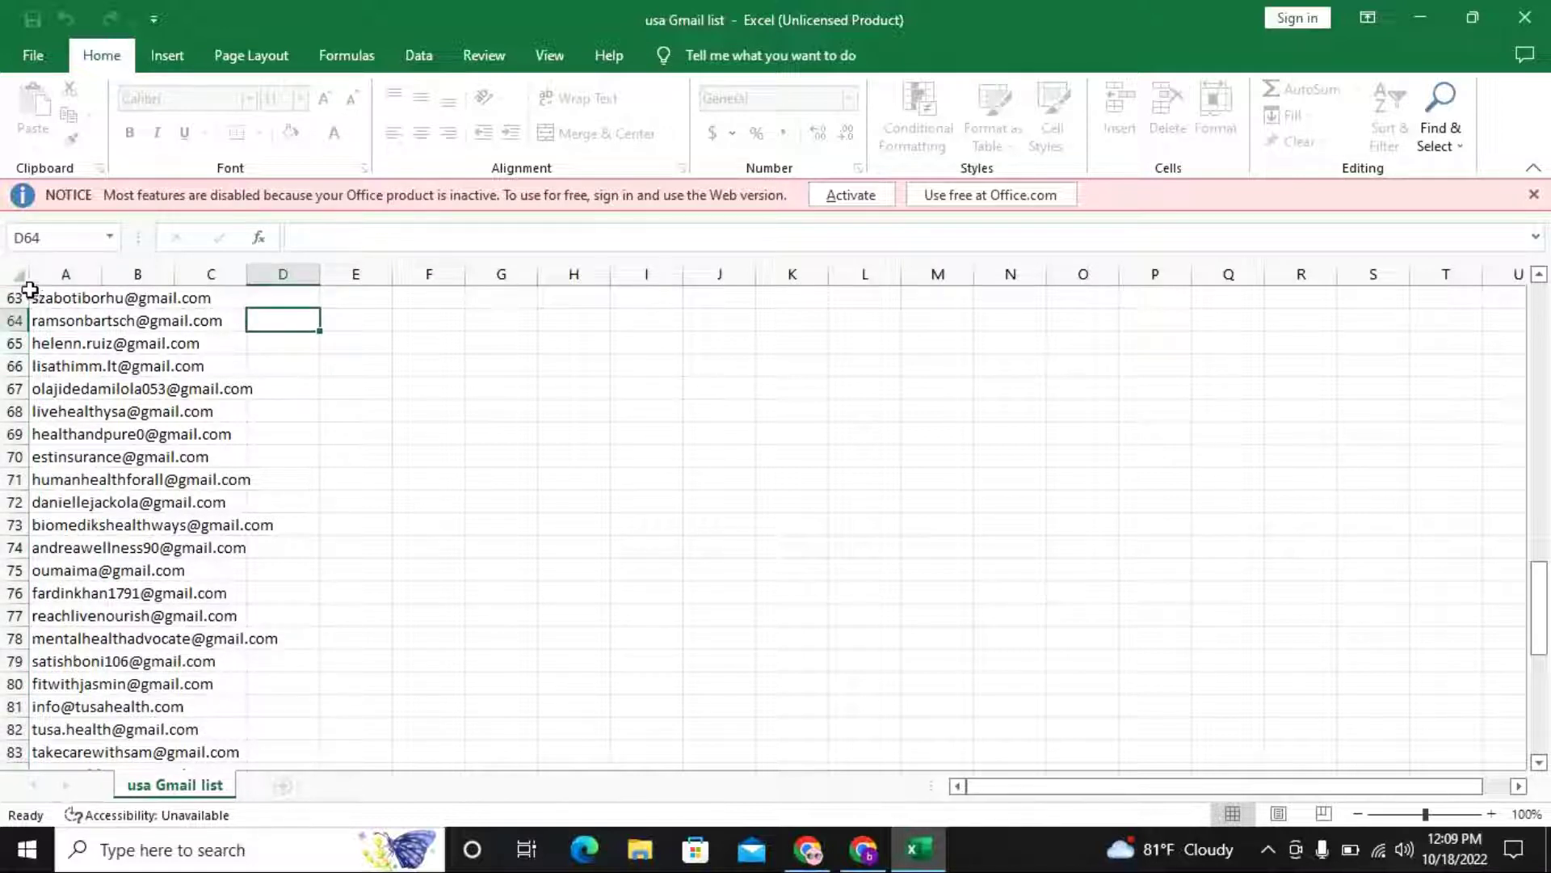
Try selecting cells A63 to C100 and the entire sheet, clear the selection and return to the start of the address list
left_click_drag(30, 297, 201, 310)
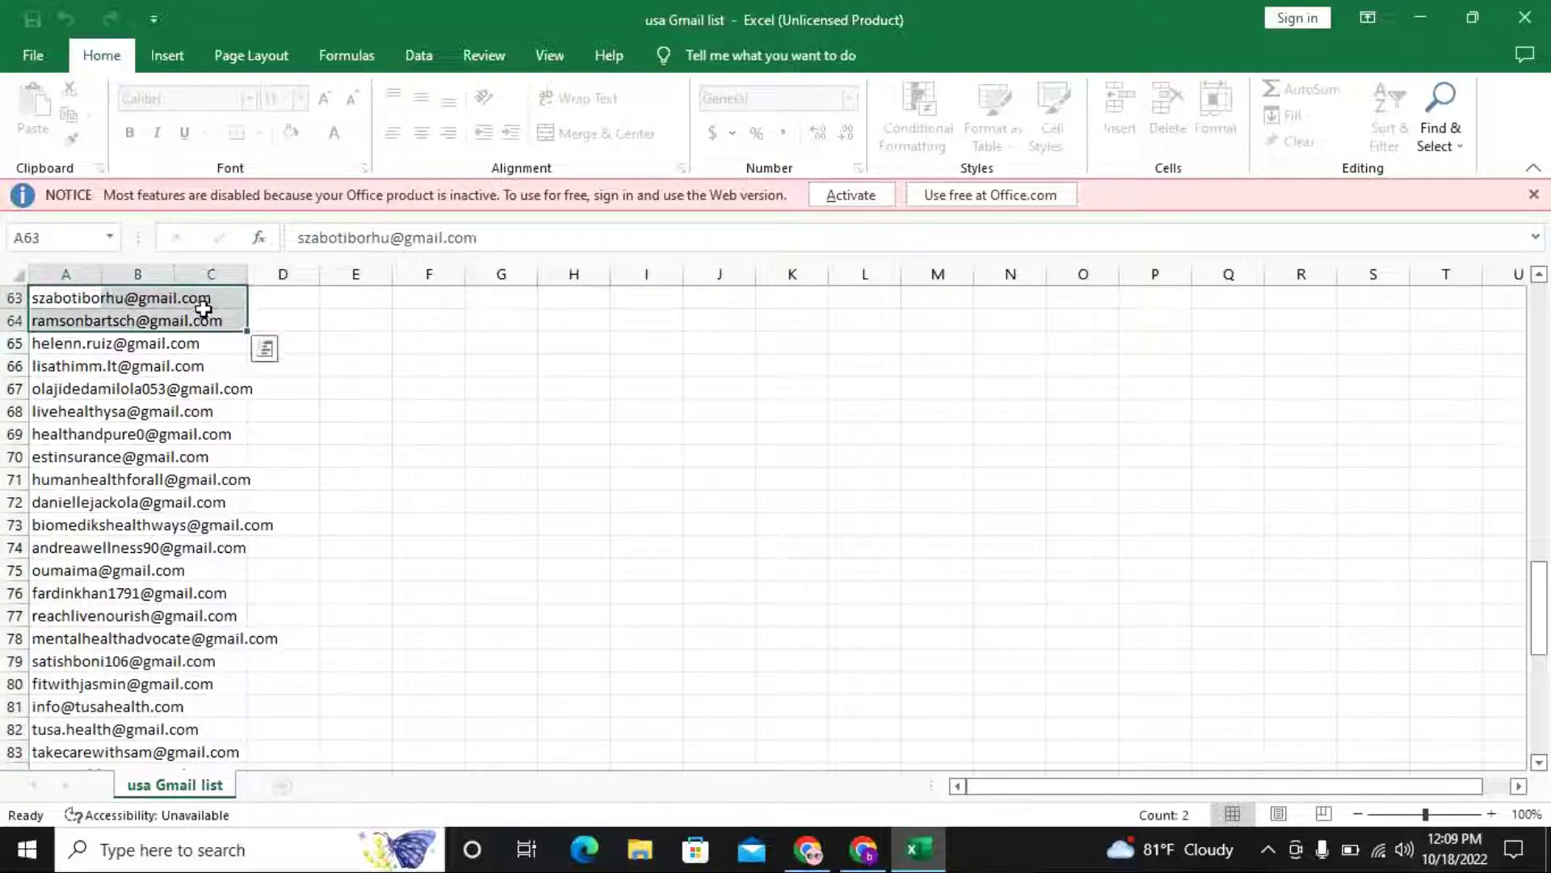
left_click(293, 319)
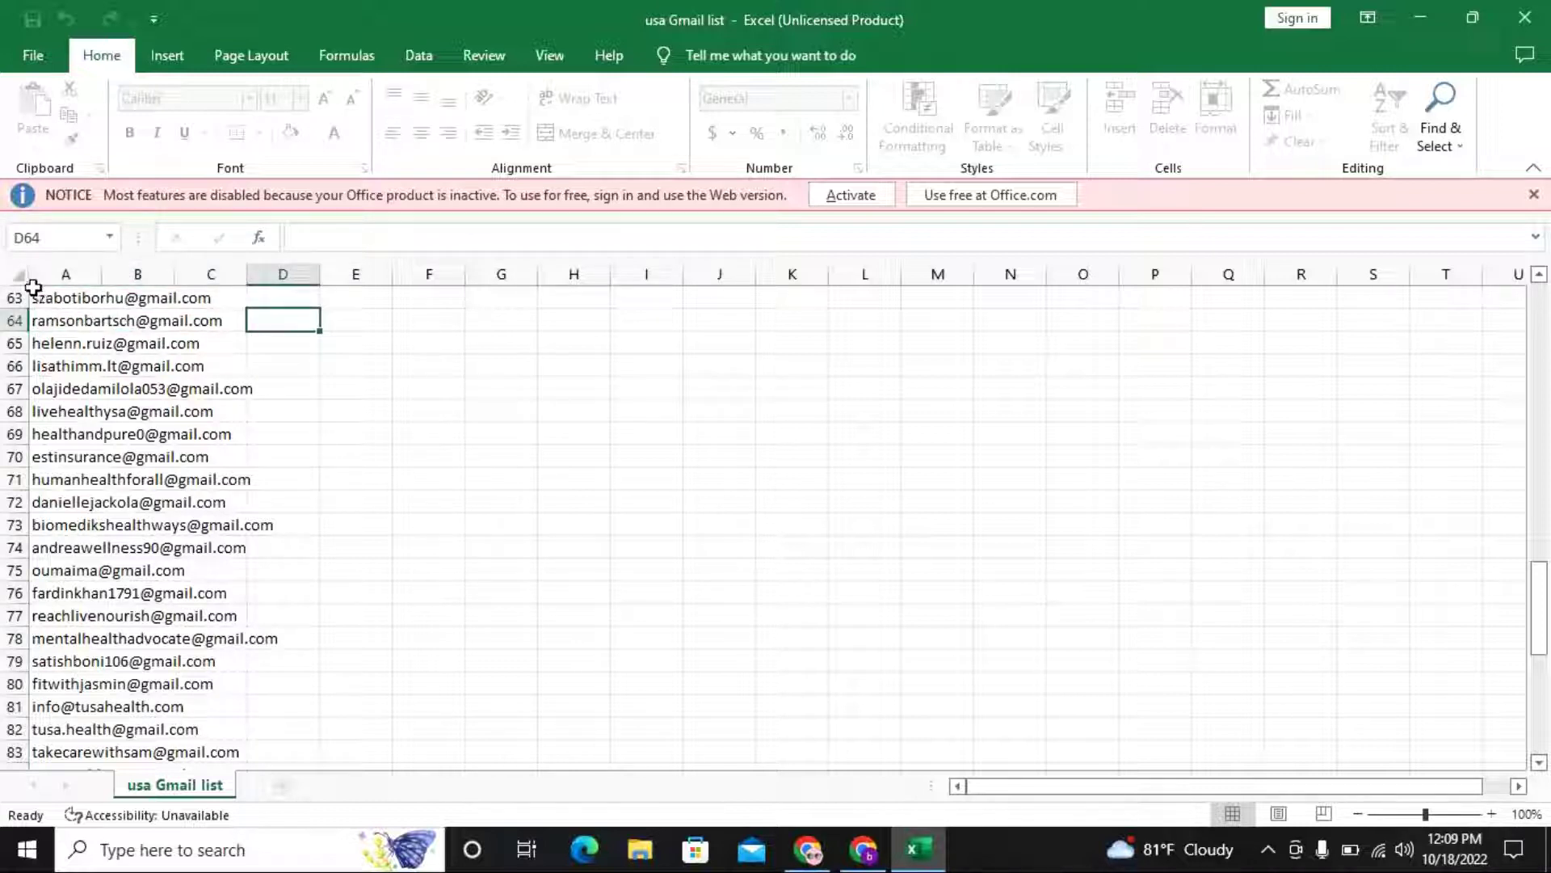
left_click_drag(30, 295, 247, 585)
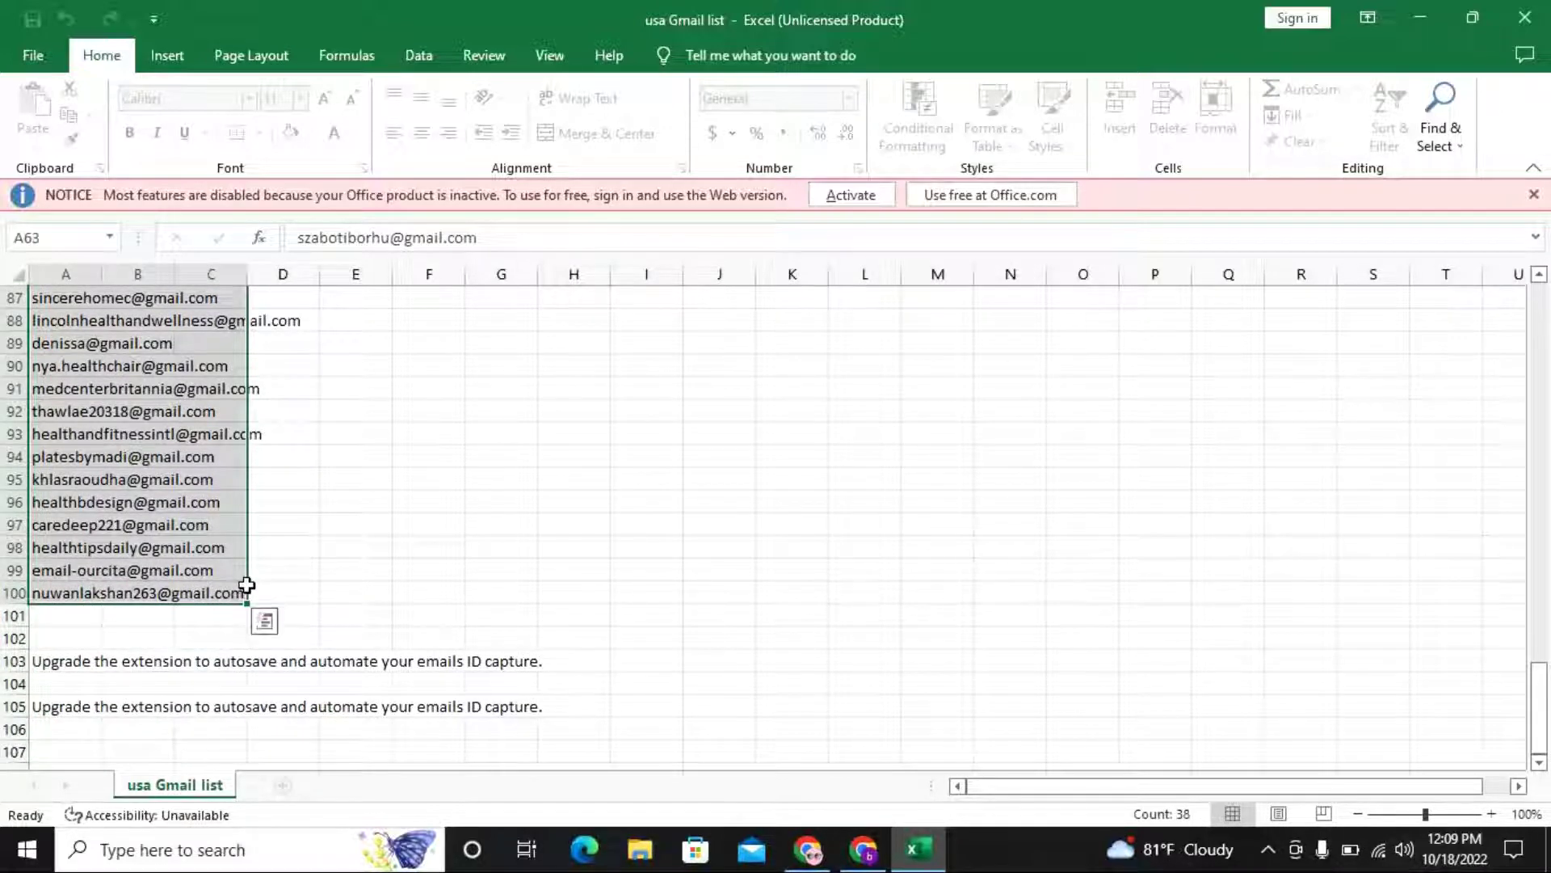
key("ctrl+a")
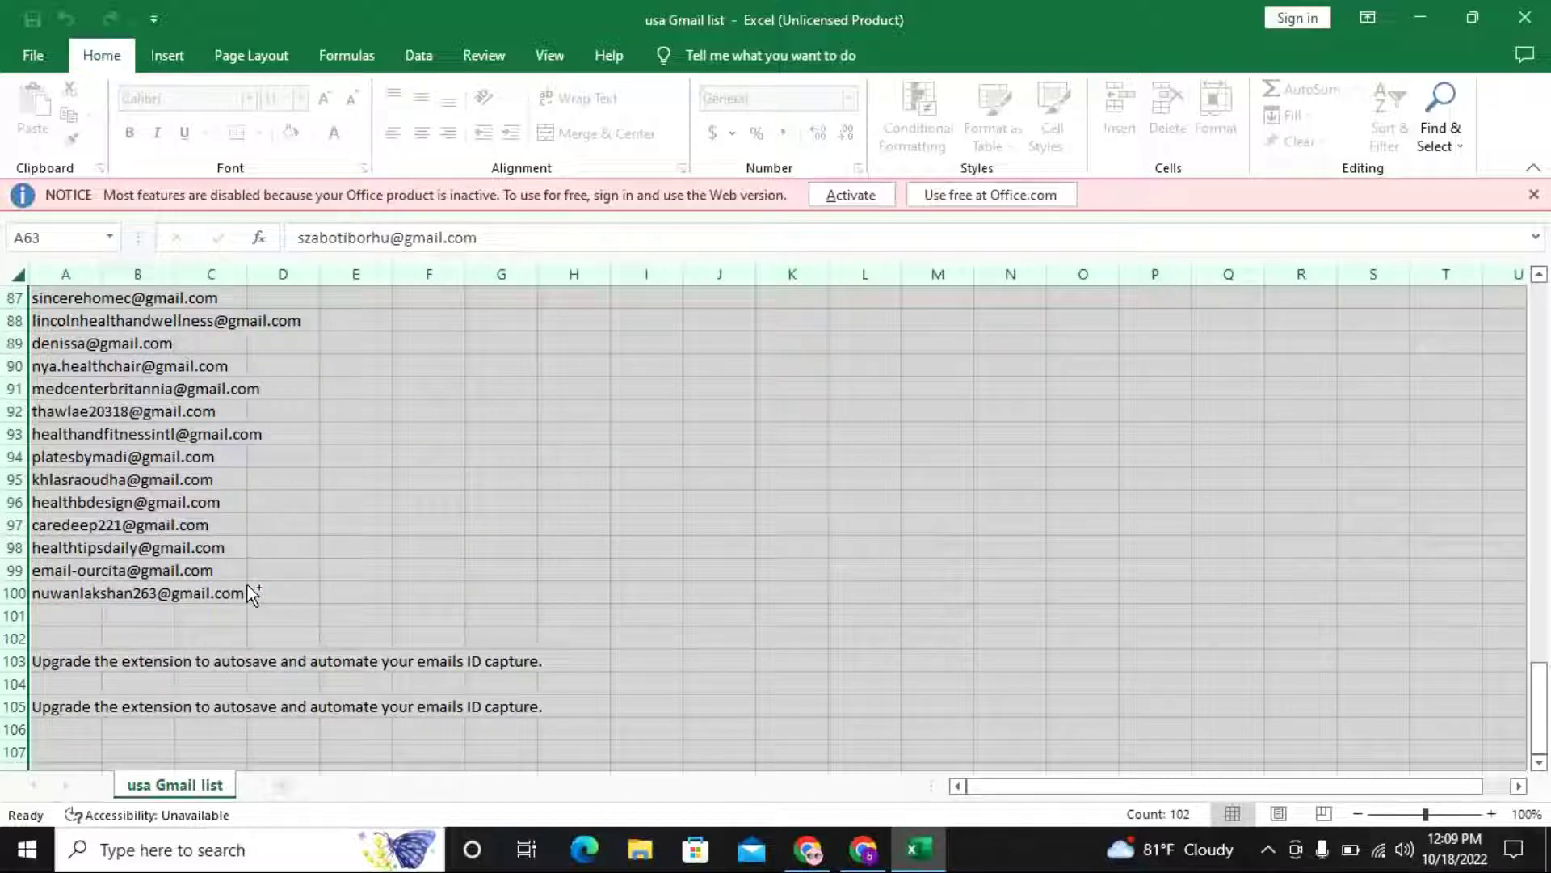
left_click(247, 587)
scroll(266, 509, "up", 15)
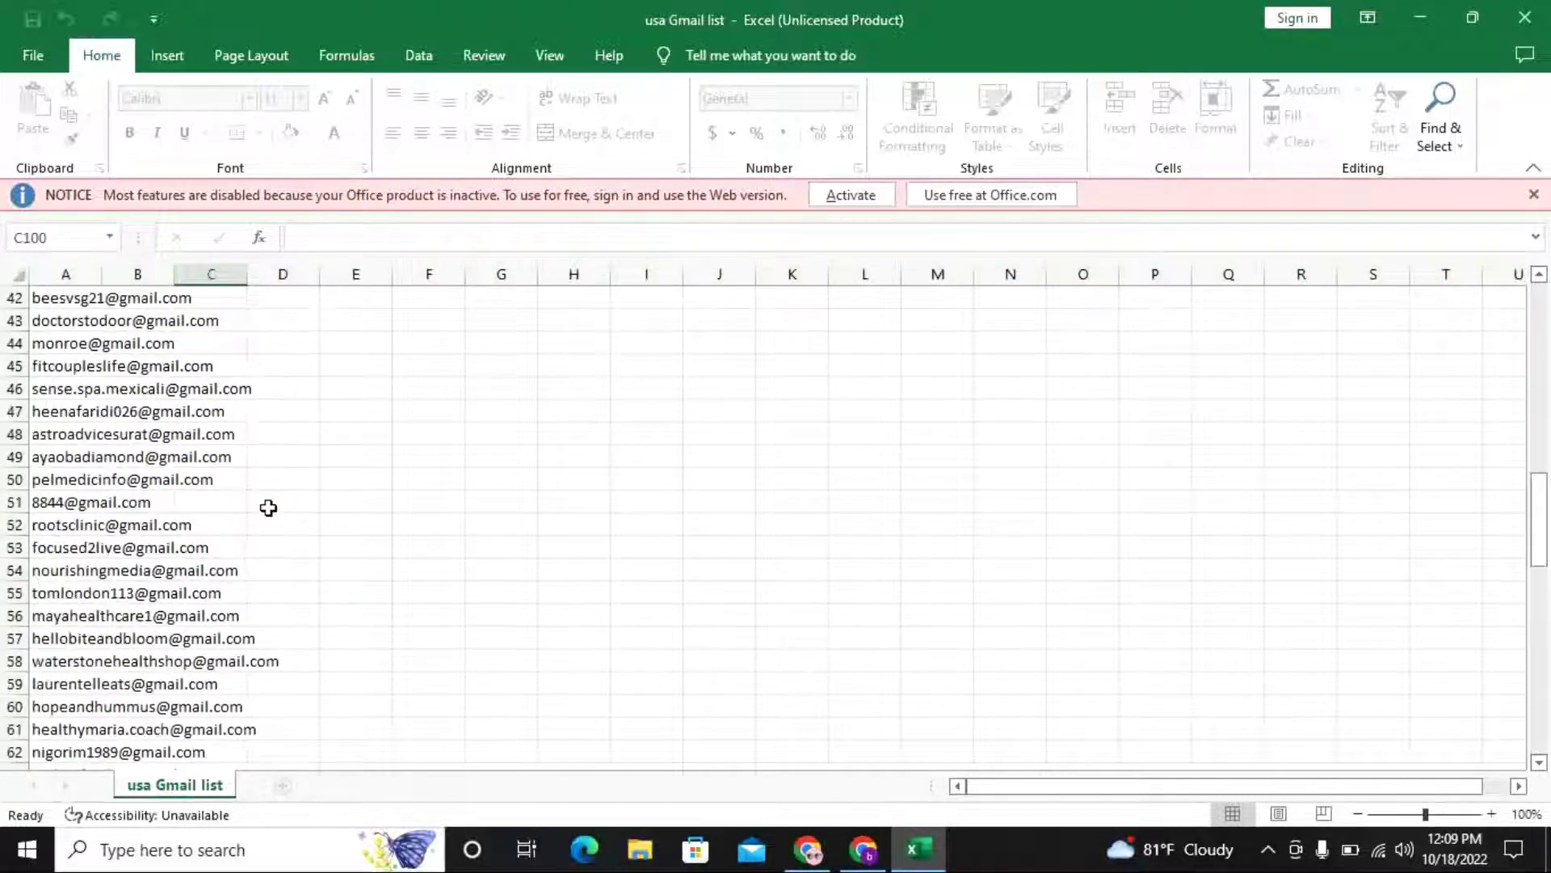
scroll(269, 507, "up", 14)
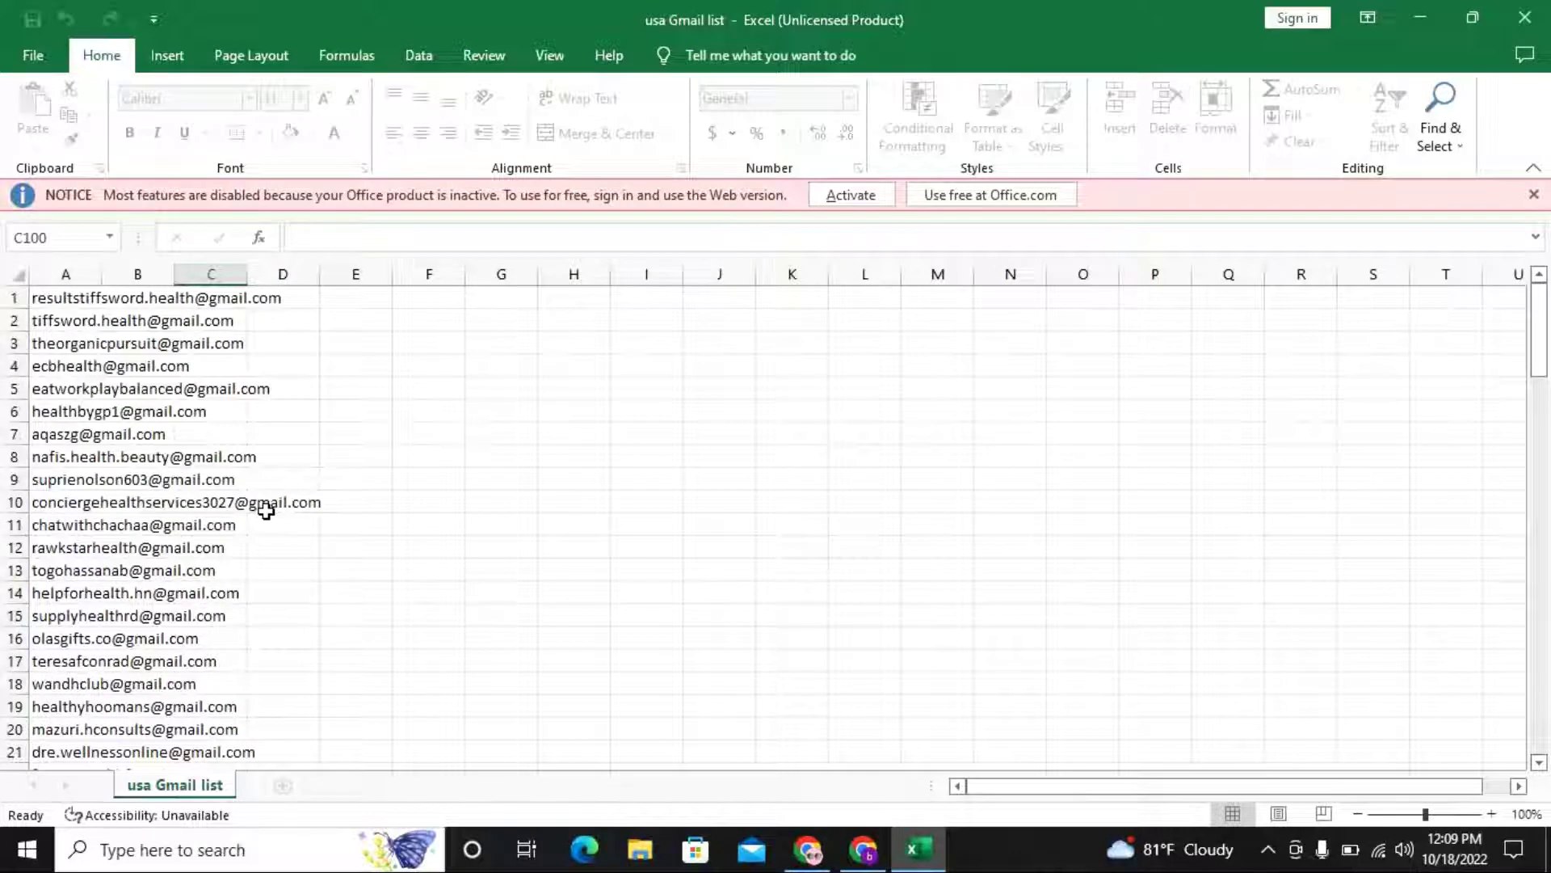
Try to select the first rows of the address list by extending from cells A1 and B1, and clear the selection
left_click(43, 301)
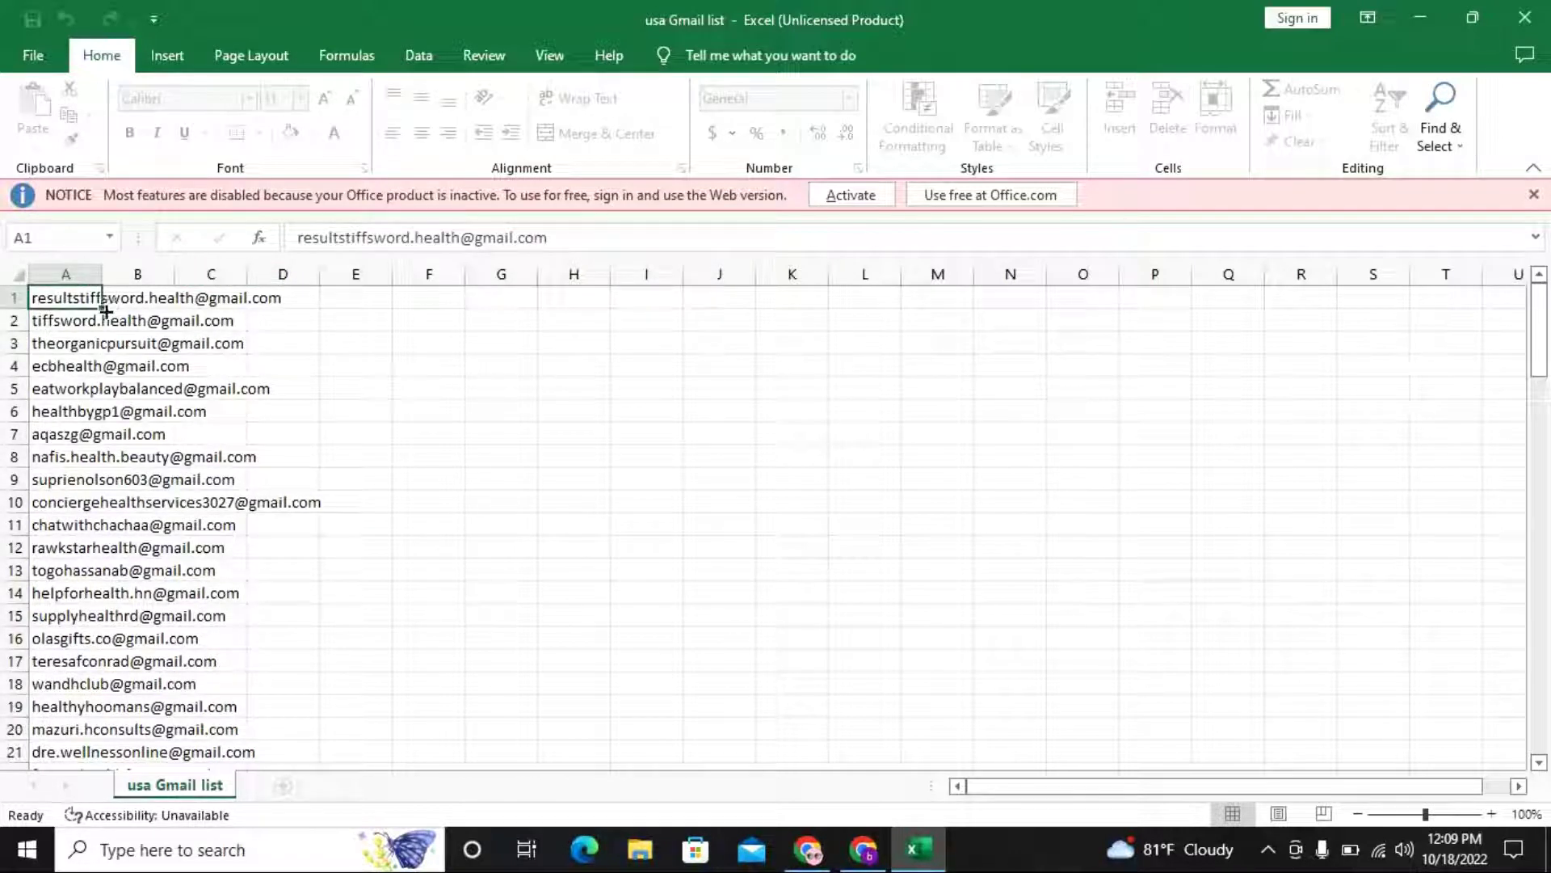
left_click_drag(103, 310, 283, 381)
left_click(289, 317)
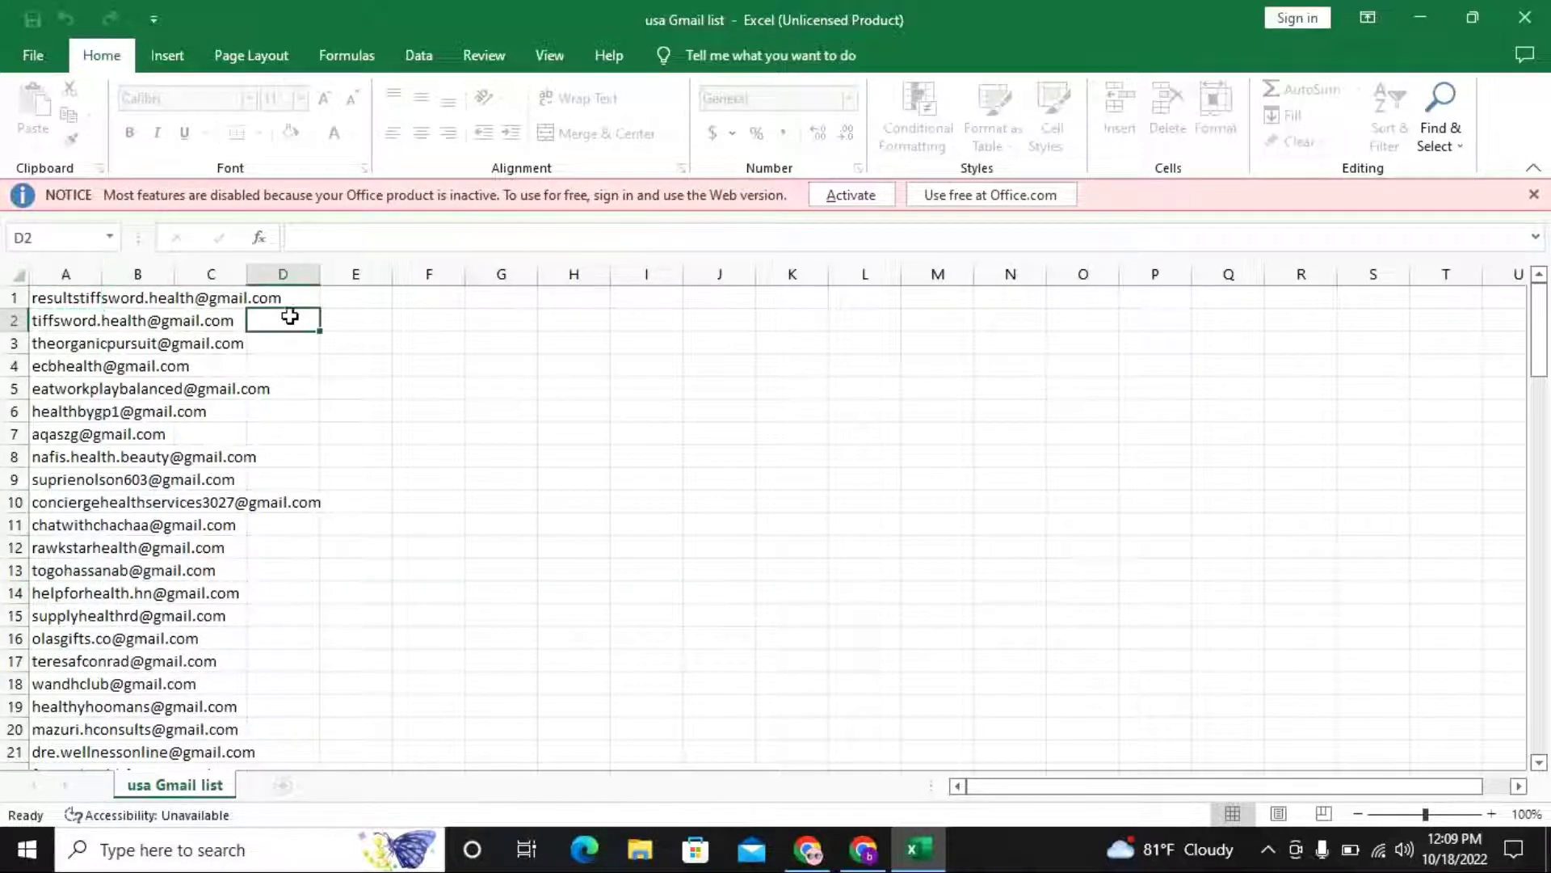
left_click(120, 303)
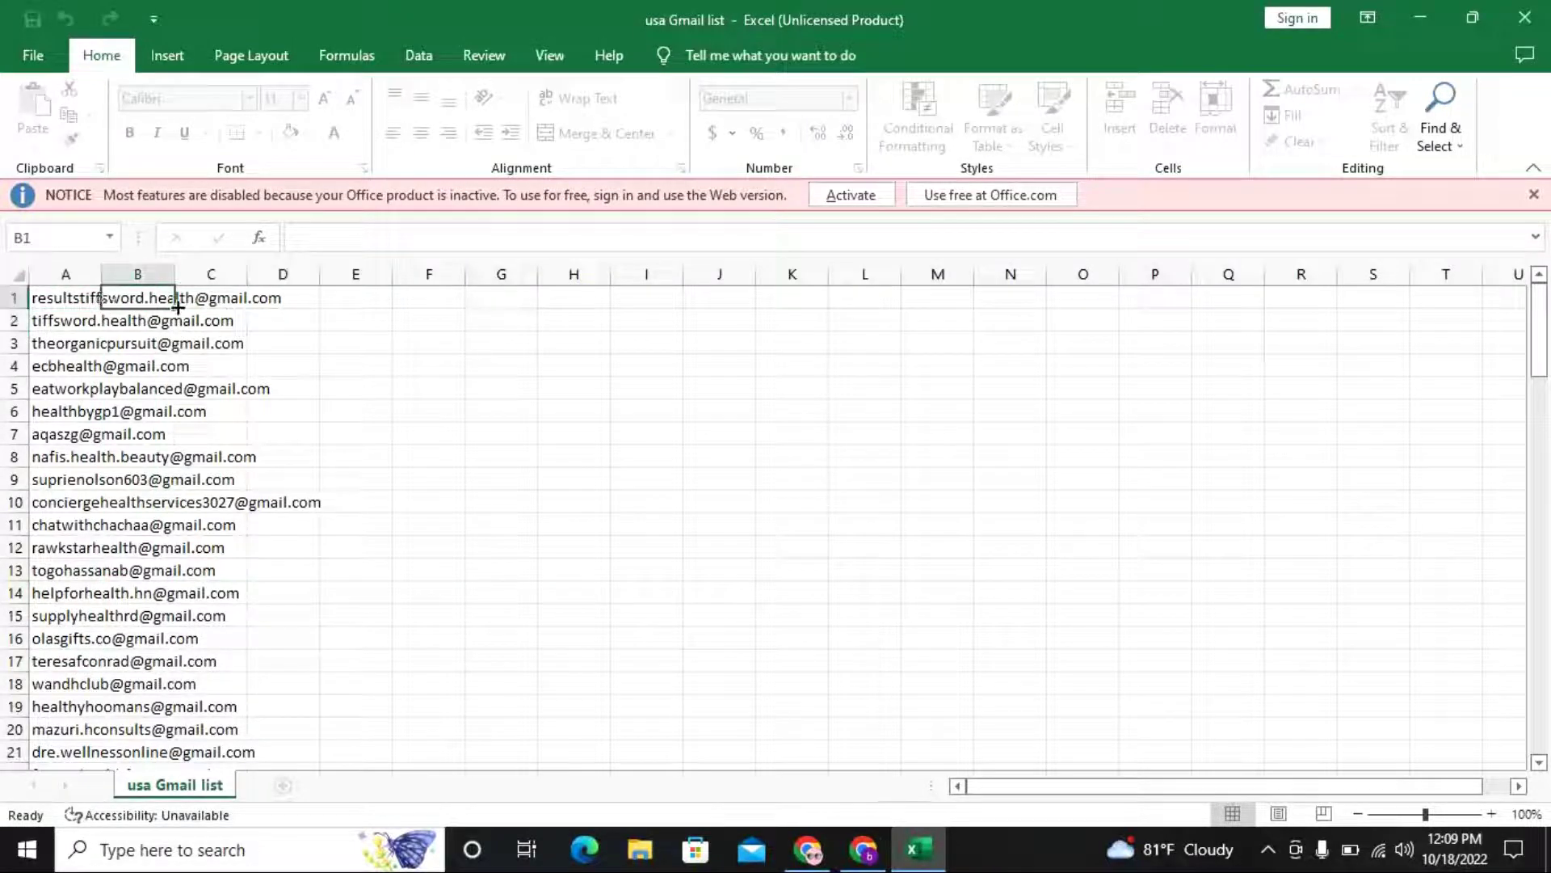
left_click_drag(177, 307, 318, 418)
left_click(311, 305)
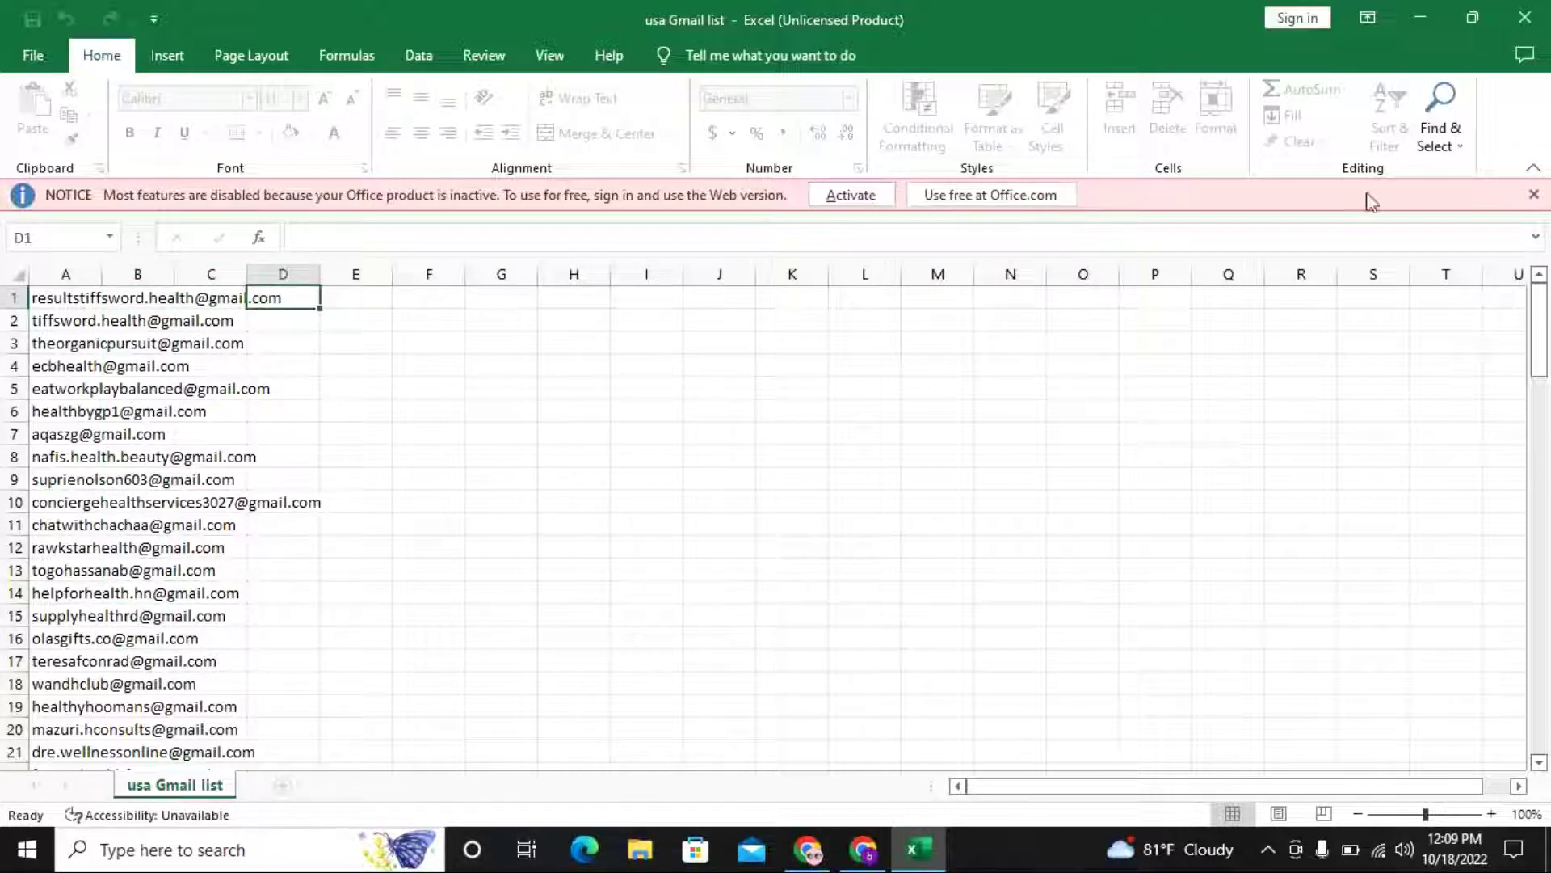
Dismiss the inactive-product notice and try once more to extend a selection from cell A1 over the addresses
left_click(1533, 195)
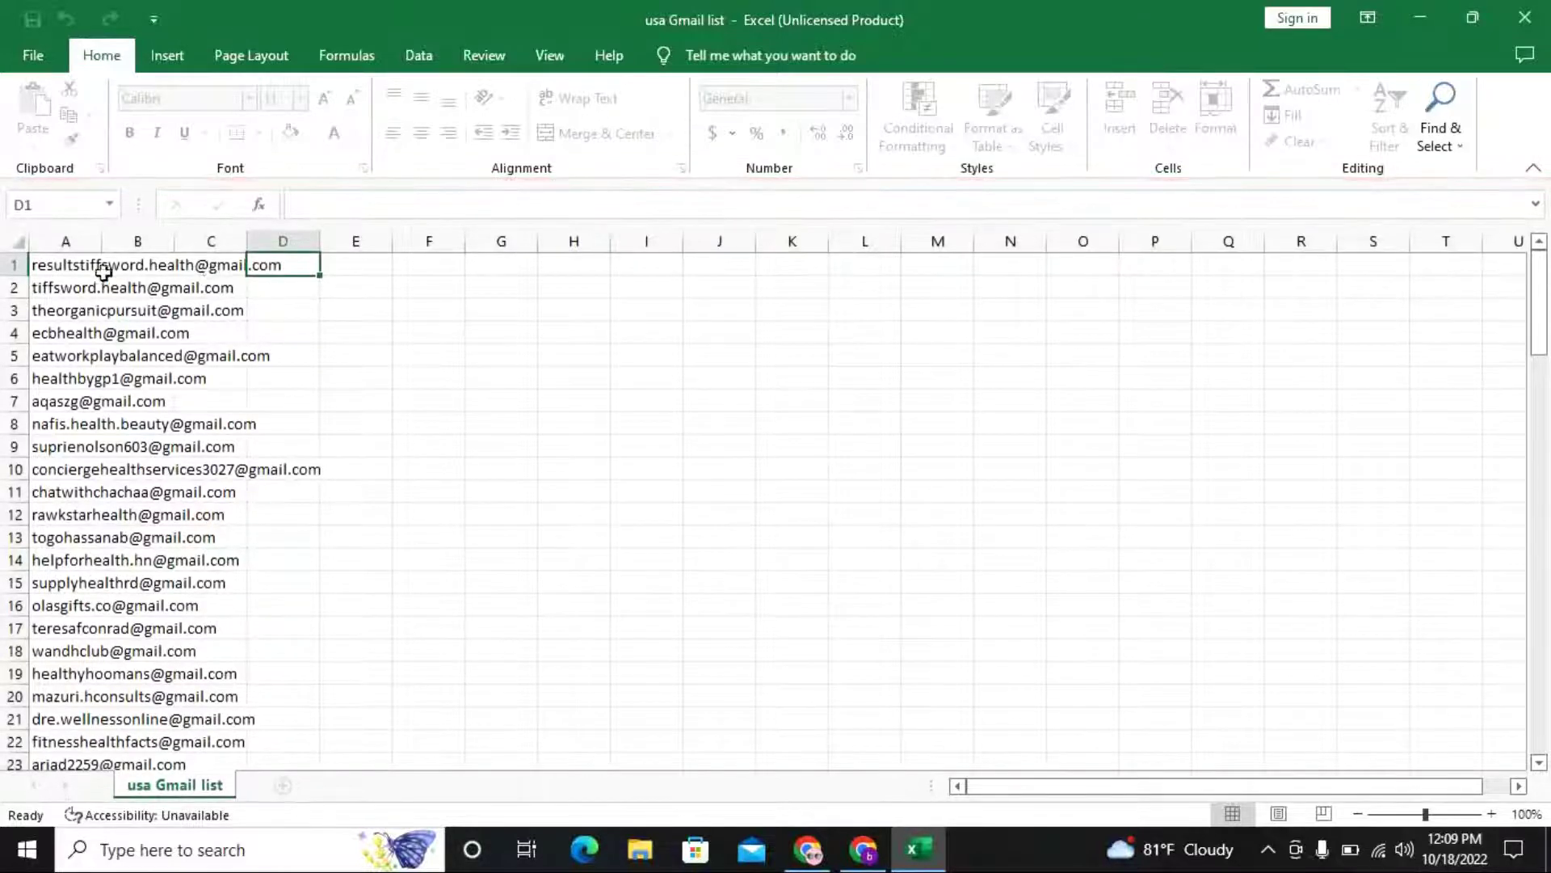
left_click(53, 270)
left_click_drag(102, 276, 684, 685)
key("Escape")
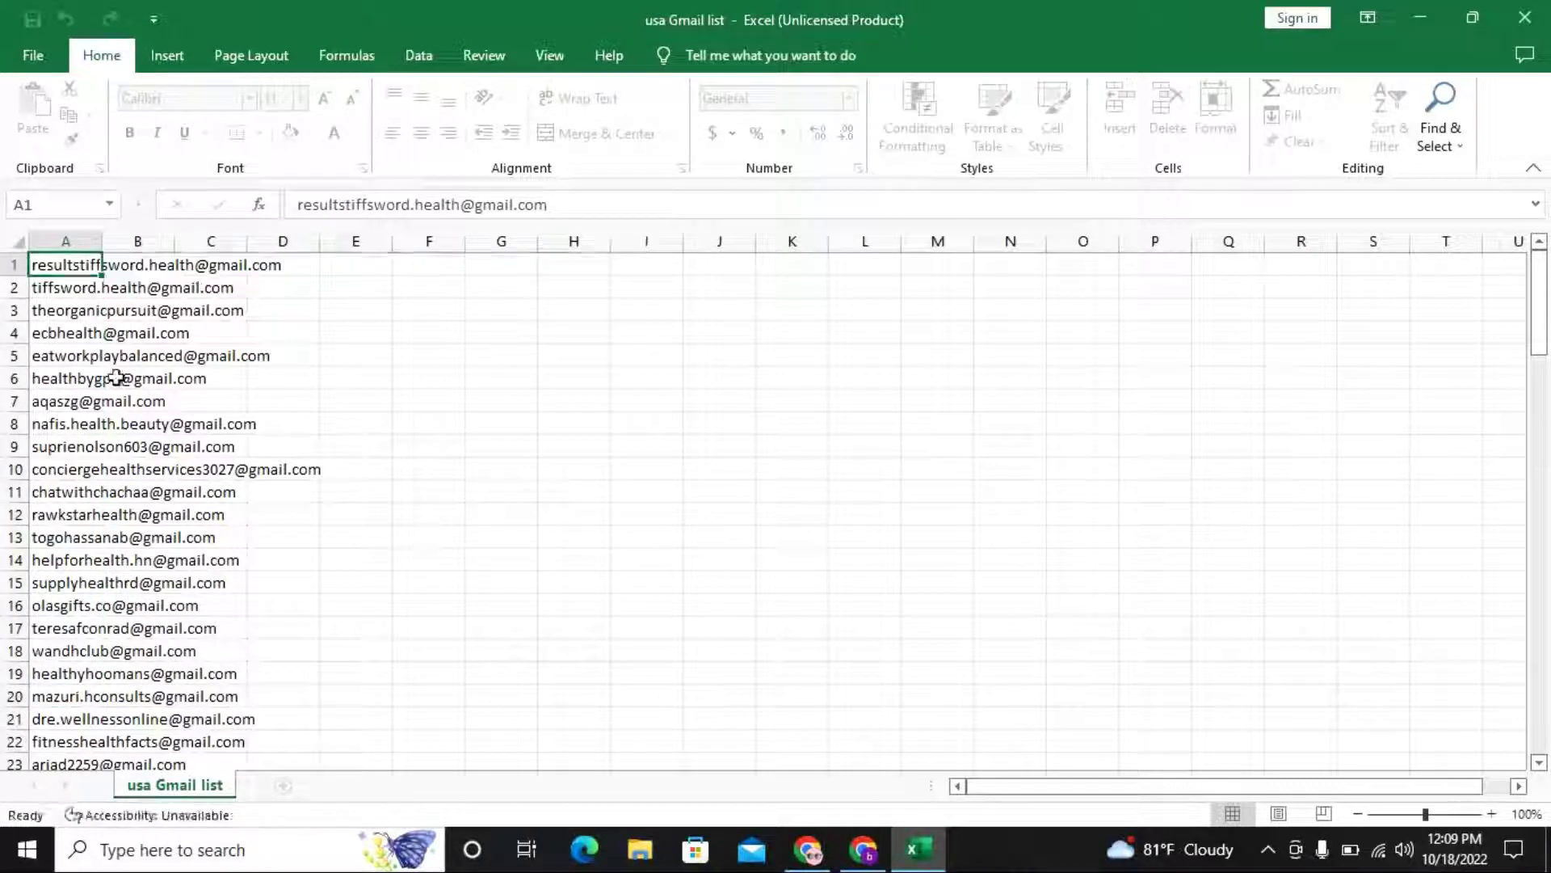
left_click(158, 336)
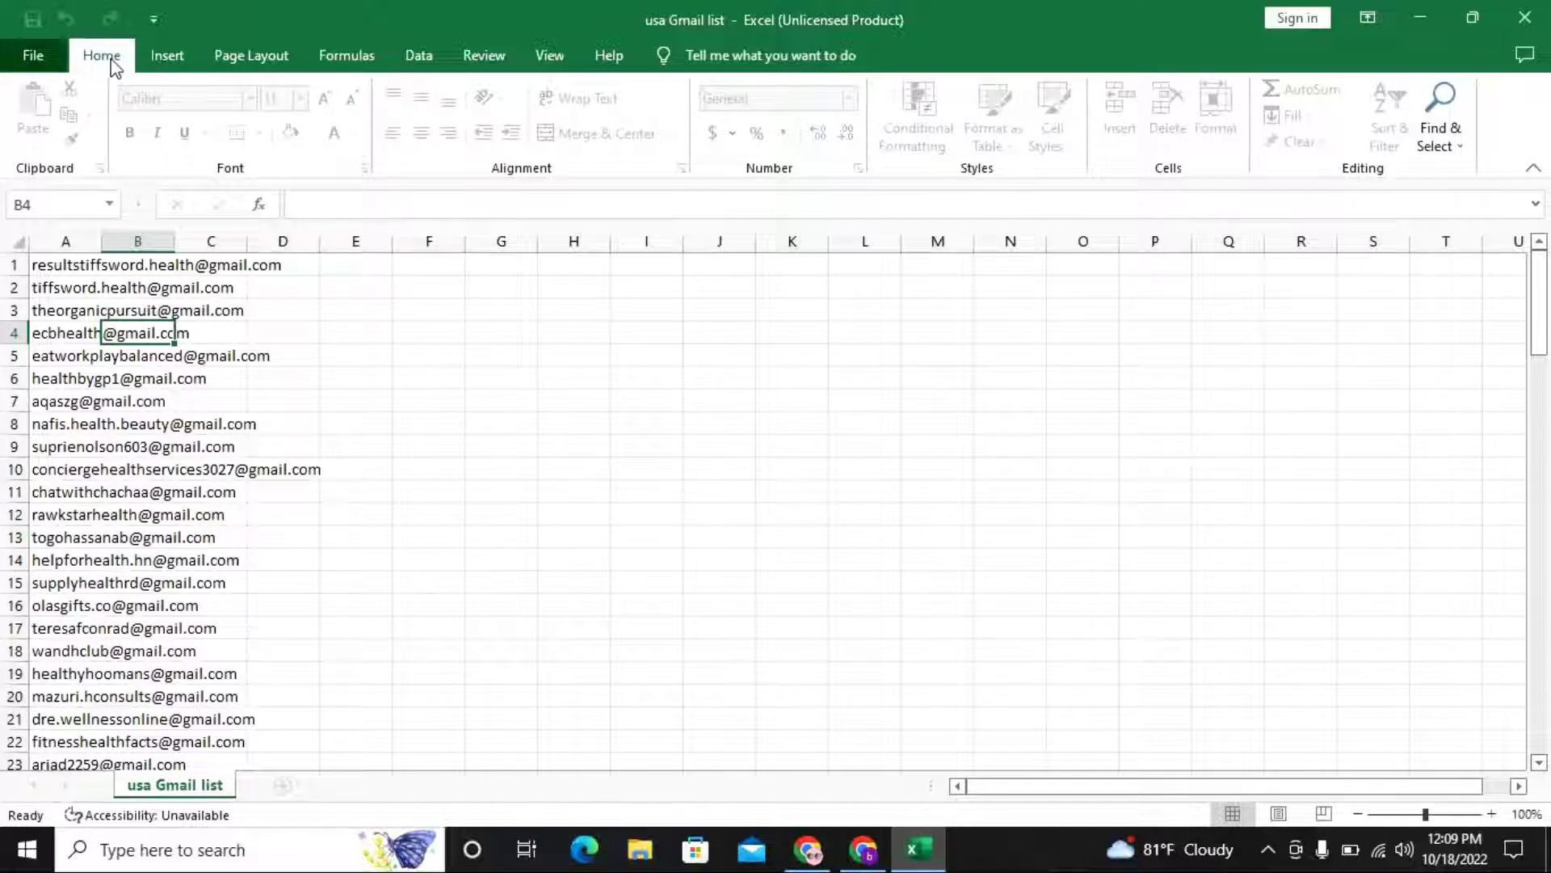
Look through the workbook's start page with its templates and recent files, and return to the sheet
key("alt+f")
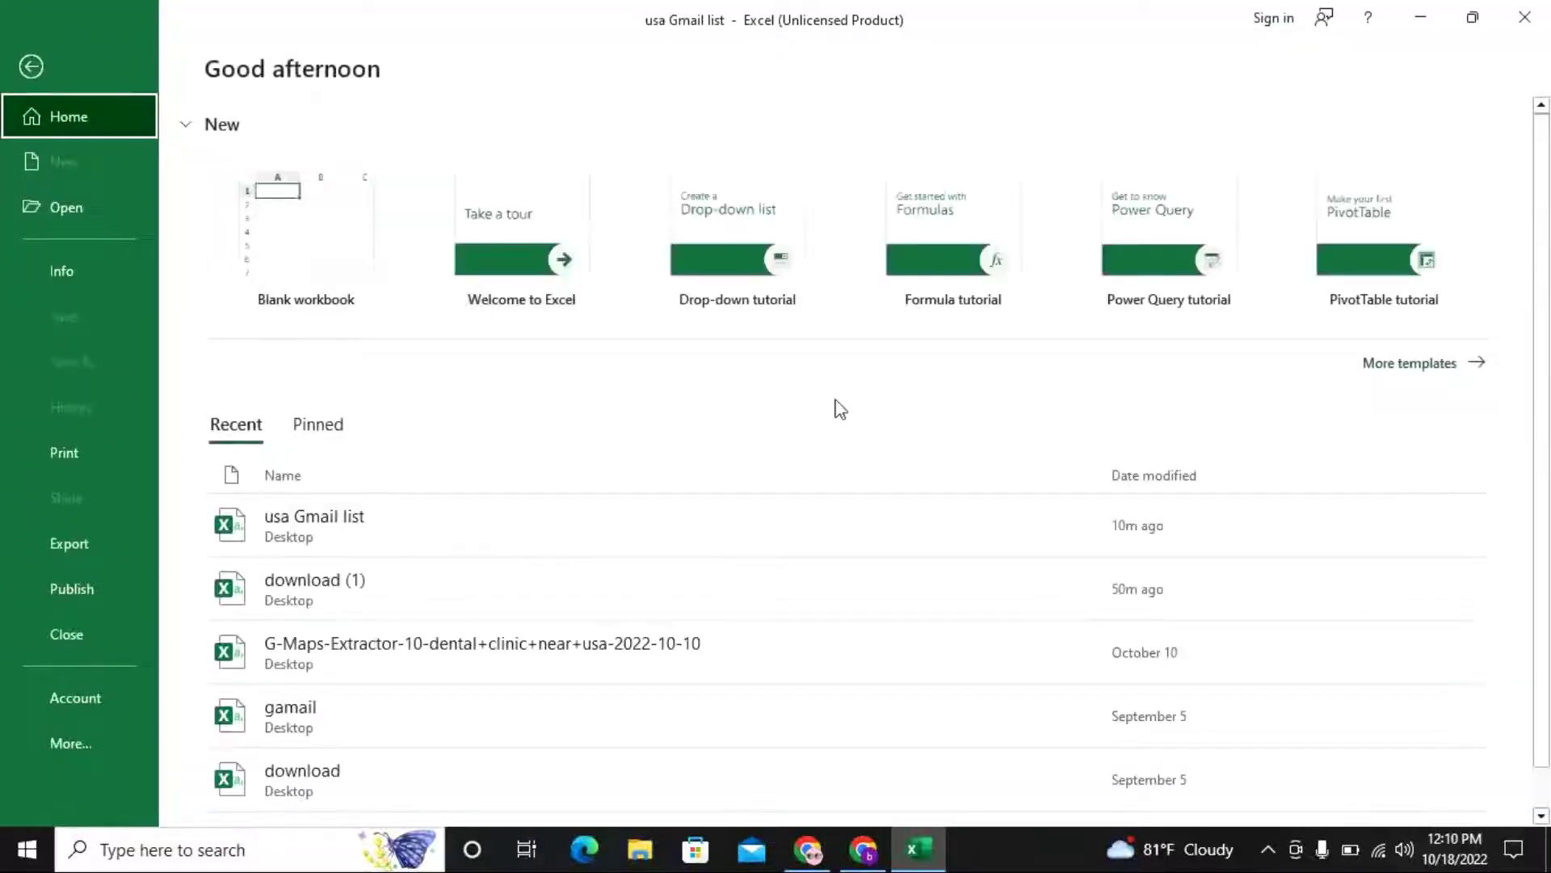
scroll(867, 578, "down", 1)
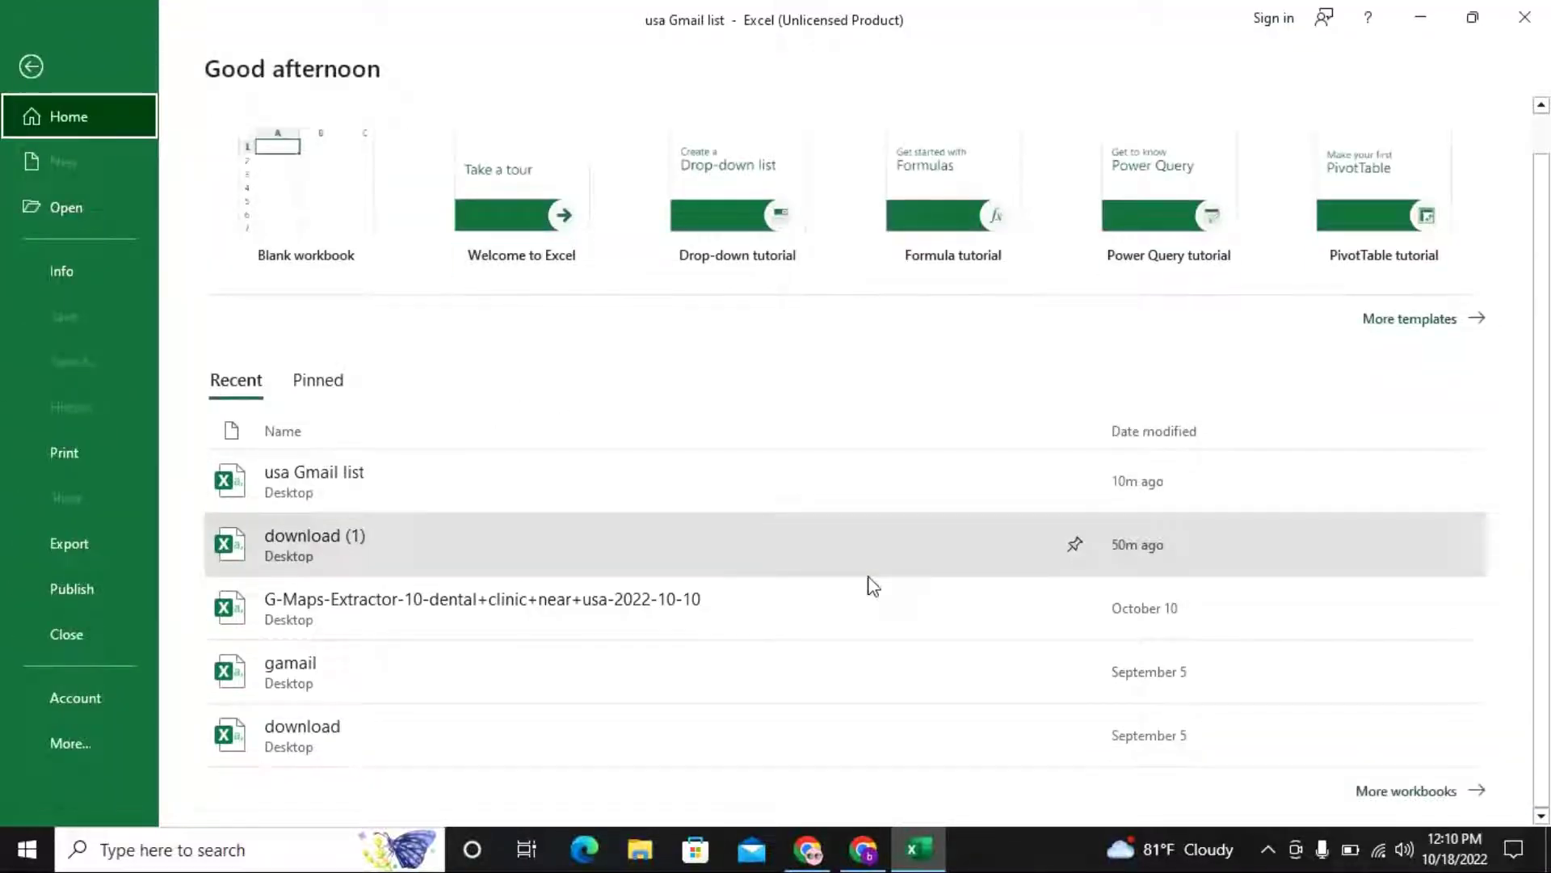
scroll(871, 582, "up", 1)
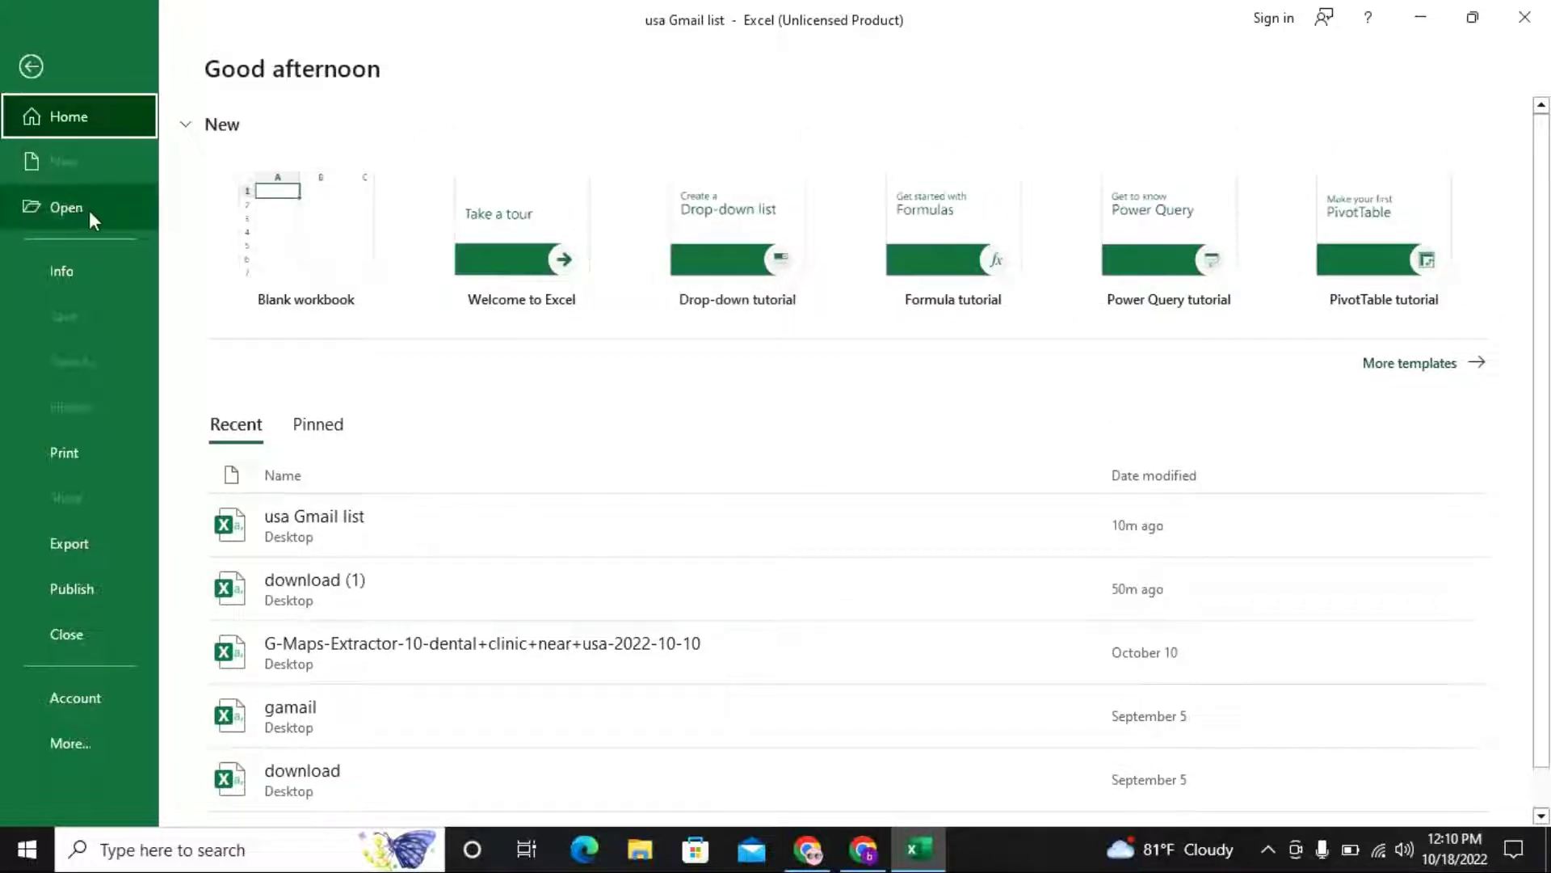
scroll(768, 543, "down", 1)
scroll(768, 538, "up", 1)
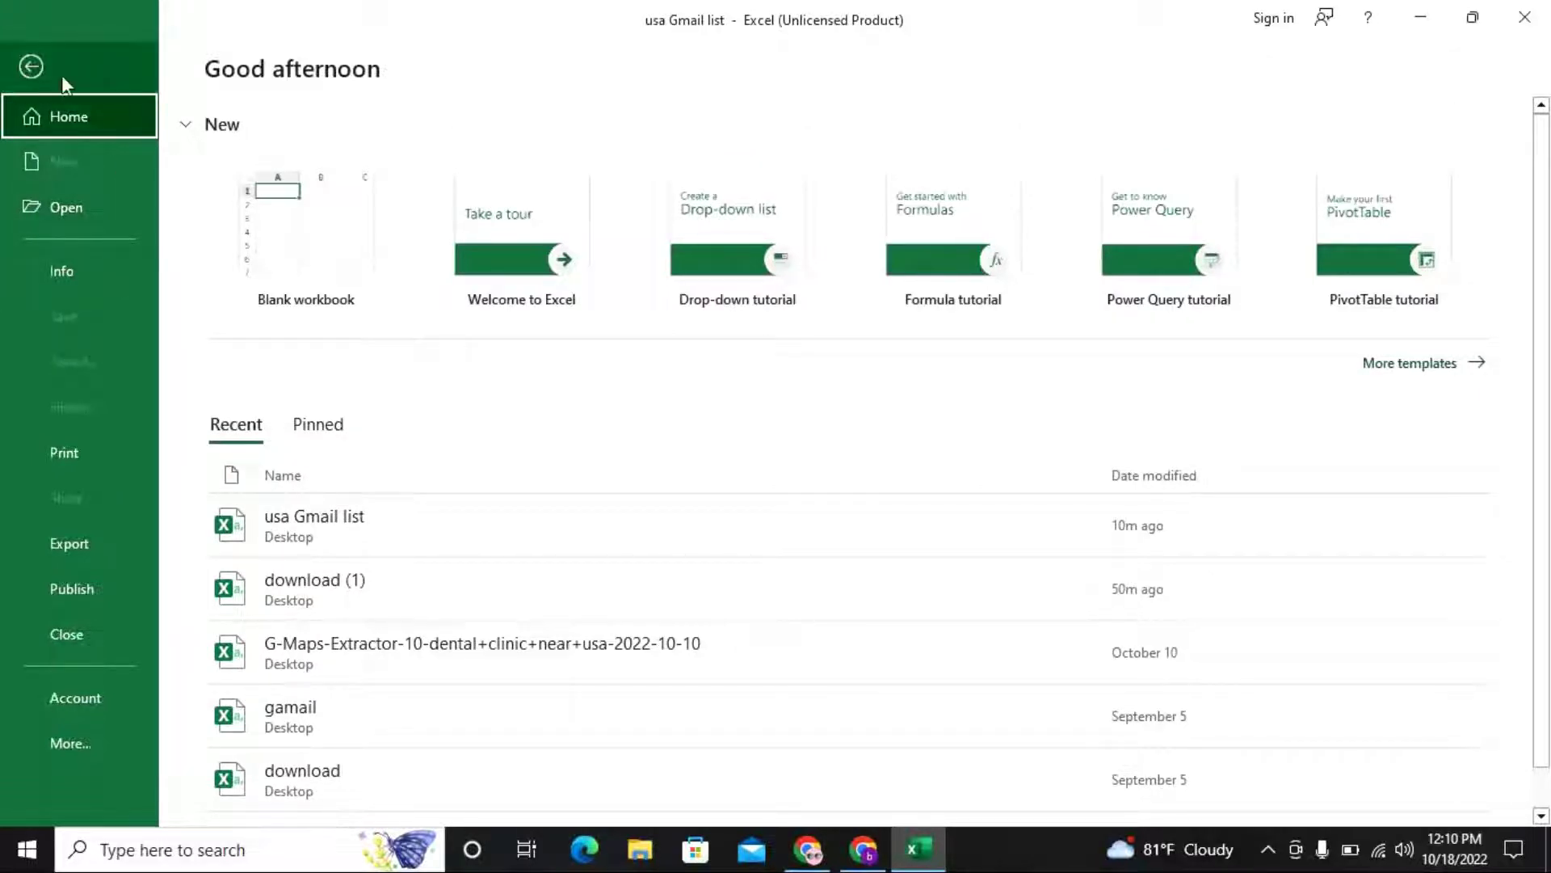
left_click(31, 67)
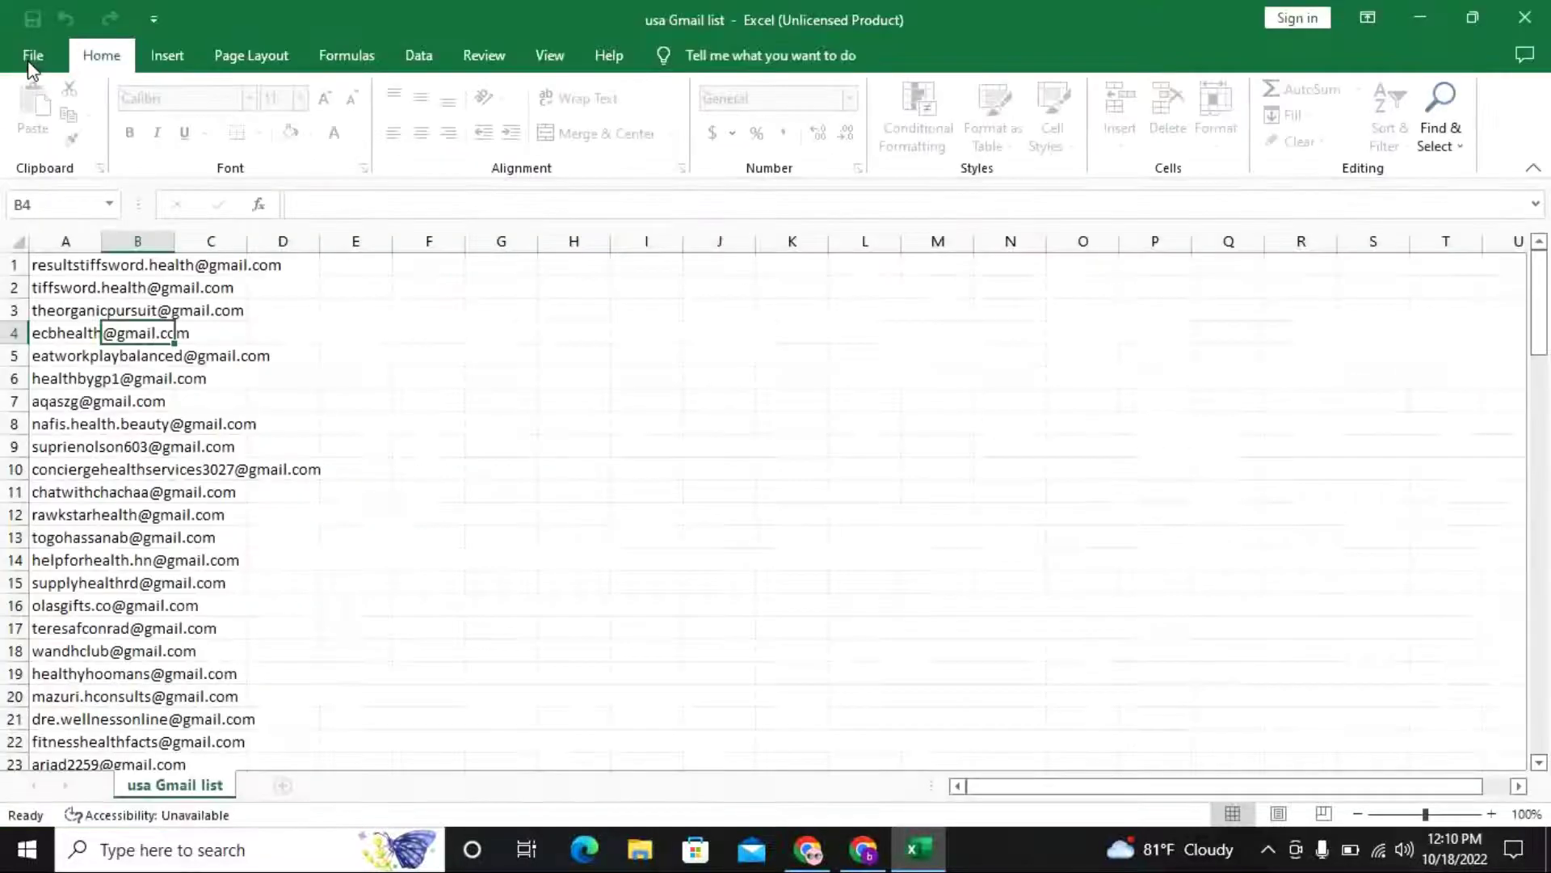
Try selecting from cell A1 again and check the commands available for cell B2 without applying any
left_click(61, 267)
mouse_move(102, 276)
left_mouse_down()
mouse_move(275, 284)
mouse_move(308, 340)
mouse_move(336, 526)
mouse_move(435, 454)
mouse_move(419, 512)
mouse_move(96, 271)
left_mouse_up()
left_click(153, 292)
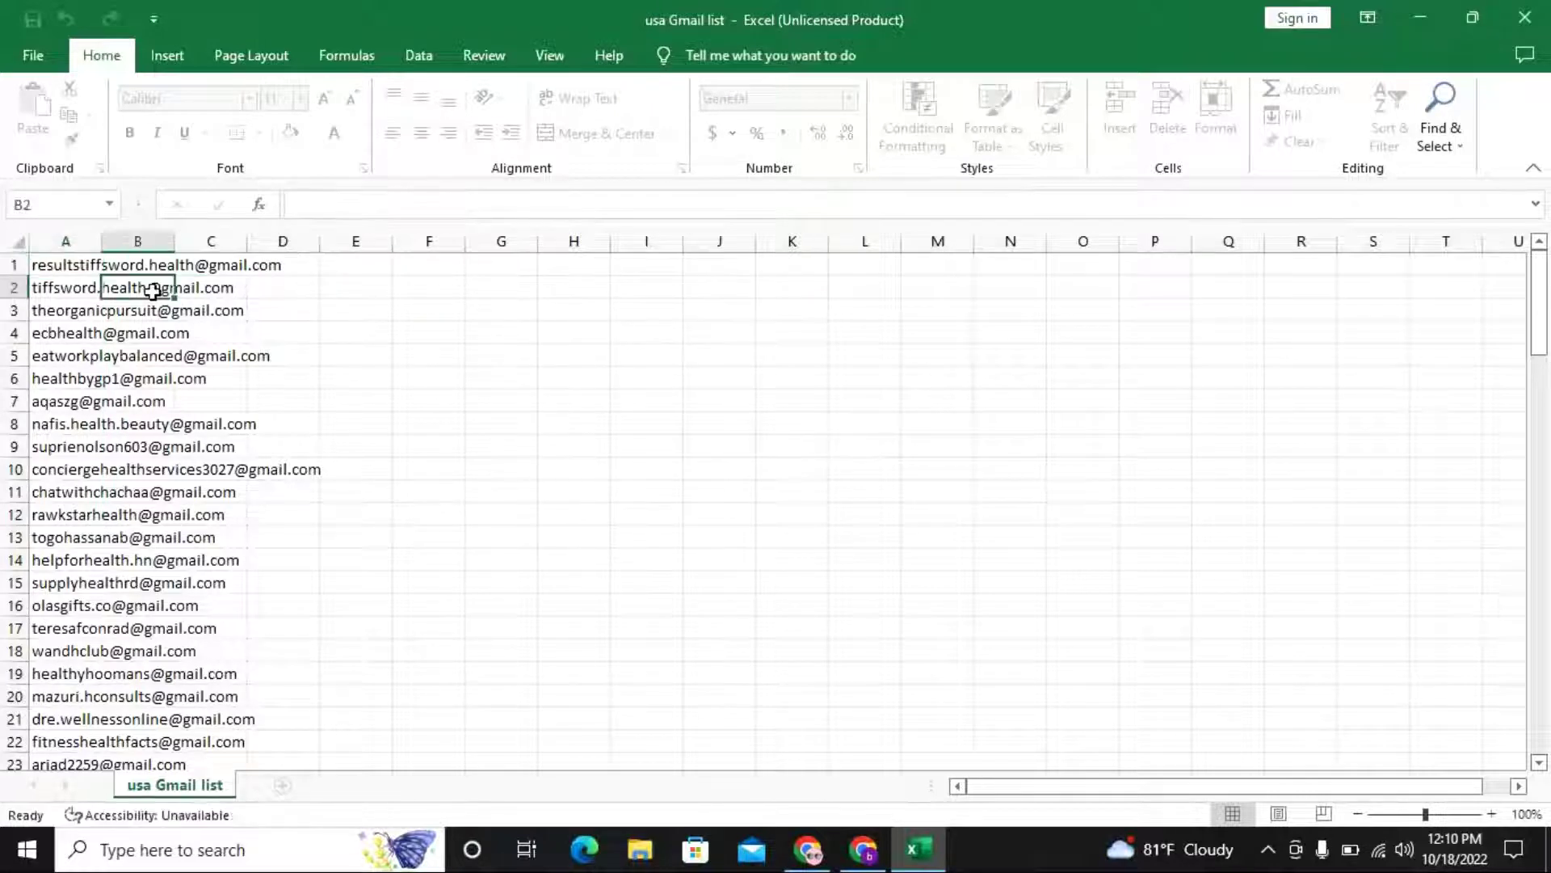
right_click(153, 292)
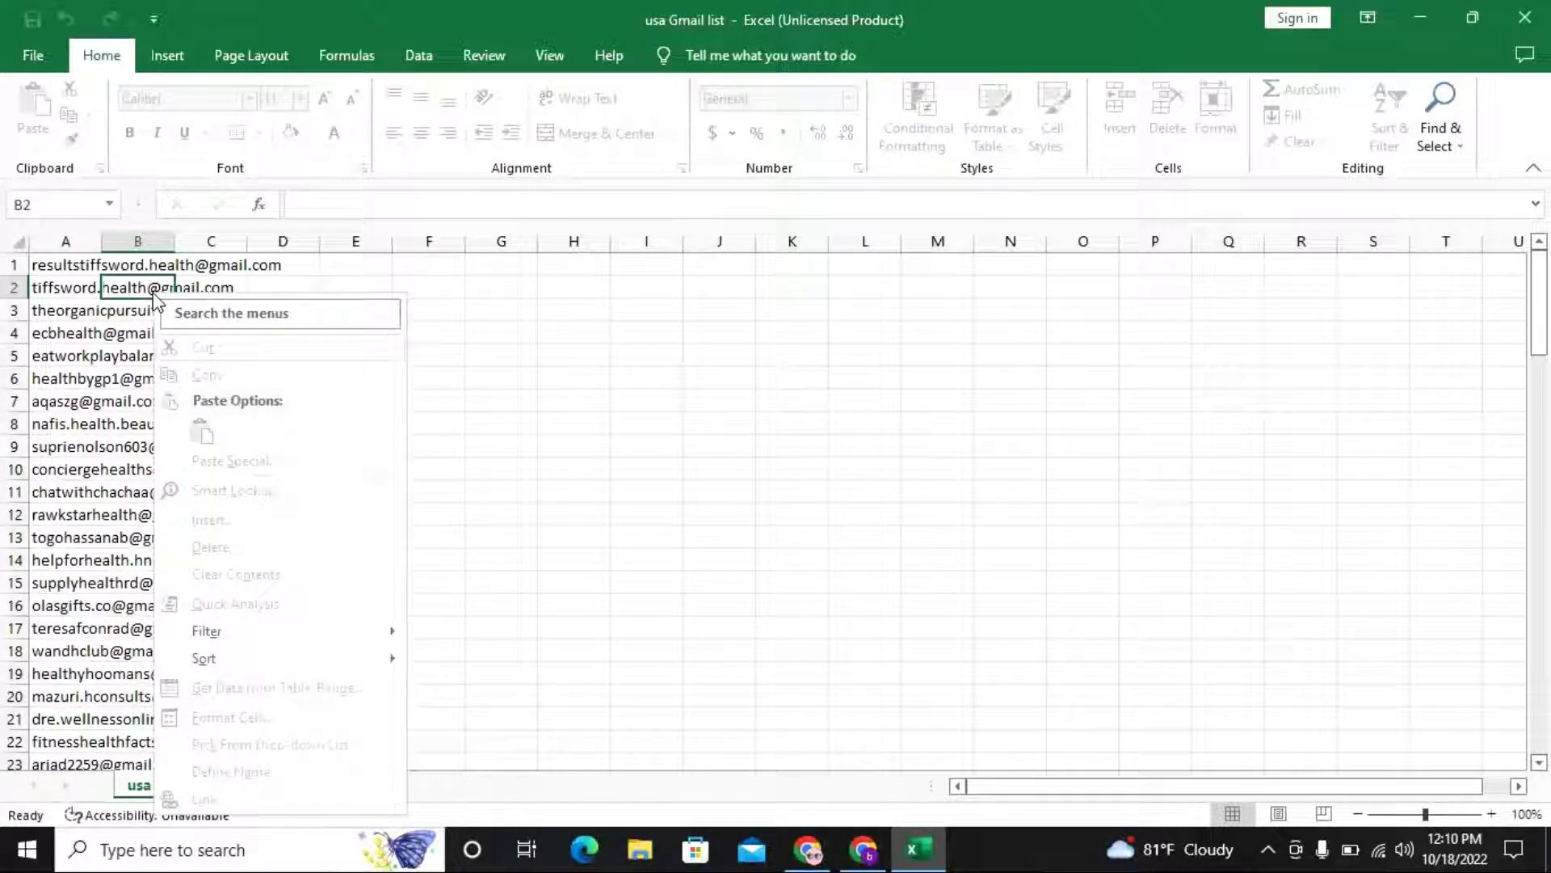
key("Escape")
Select the addresses in A1:A100, try to widen the selection across the neighbouring columns, and clear it back at row 1
left_click(38, 263)
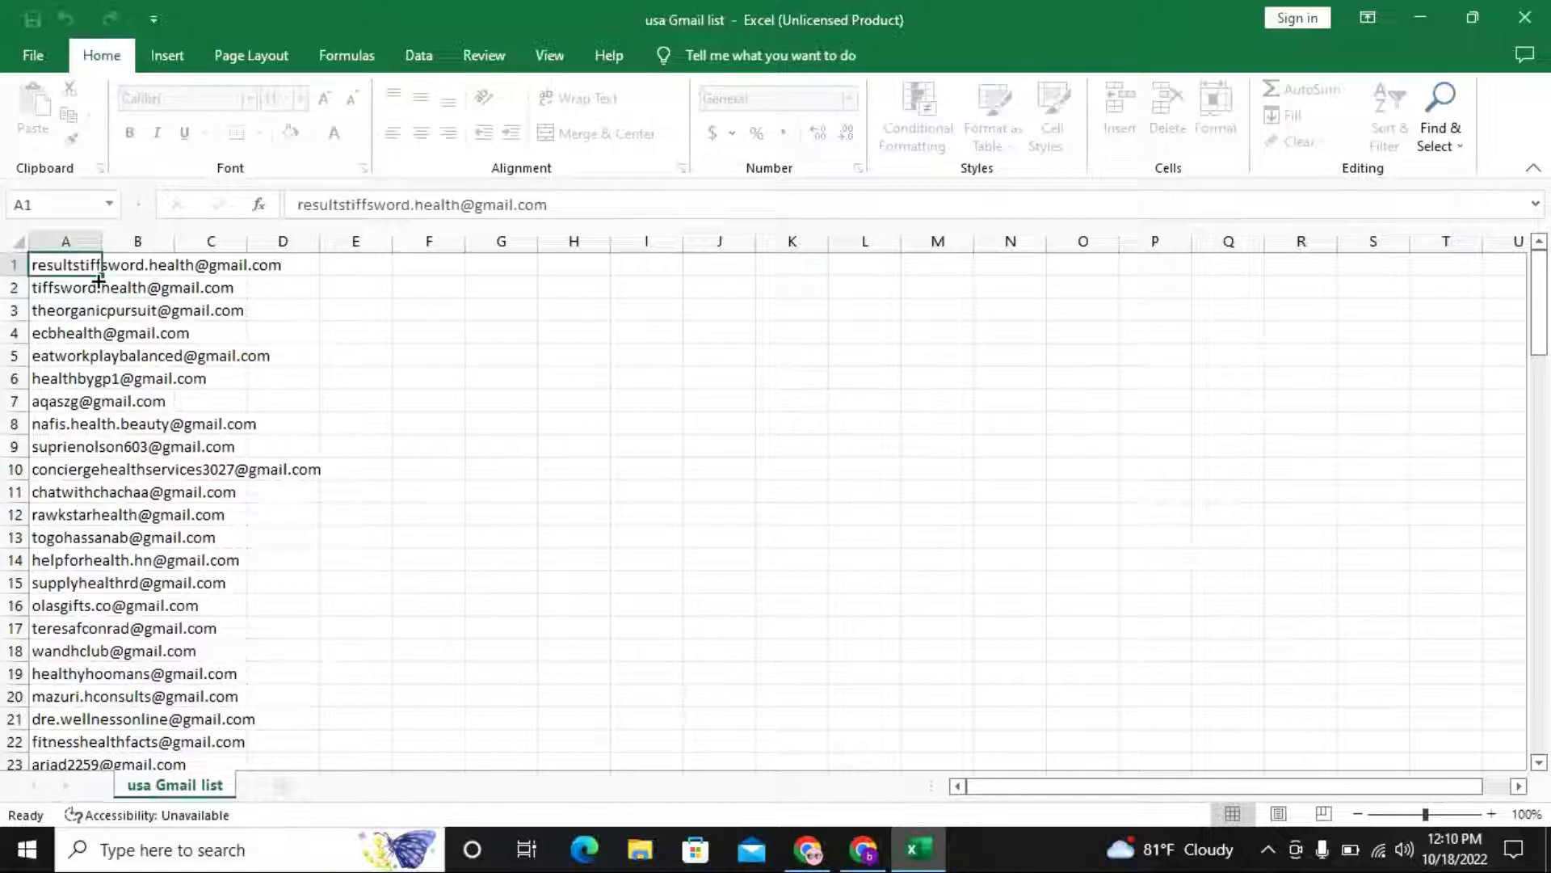
key("ctrl+shift+Down")
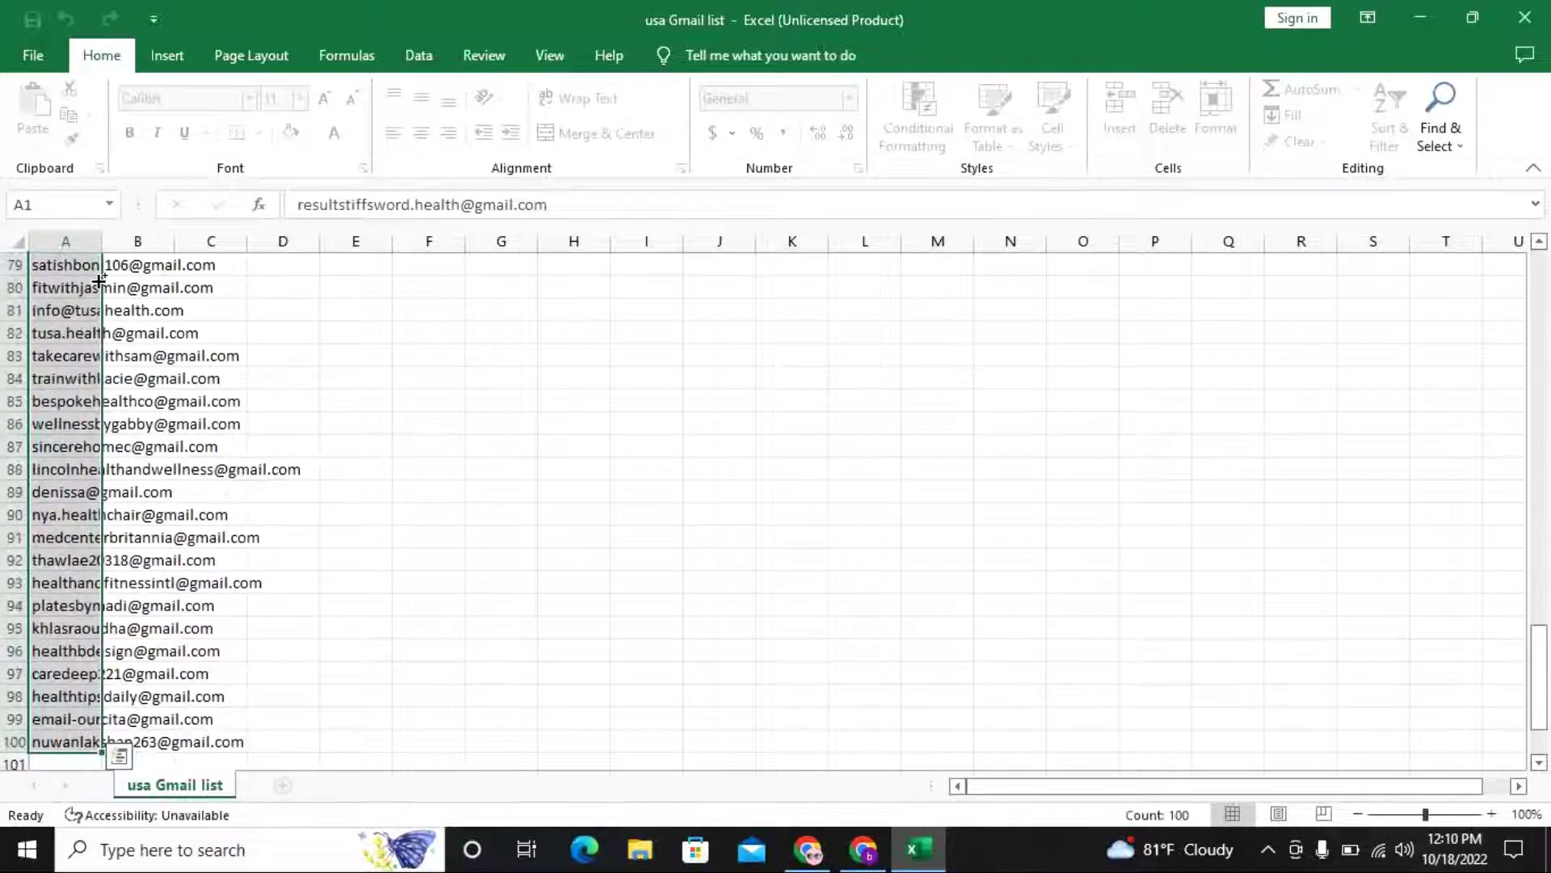
scroll(134, 585, "down", 3)
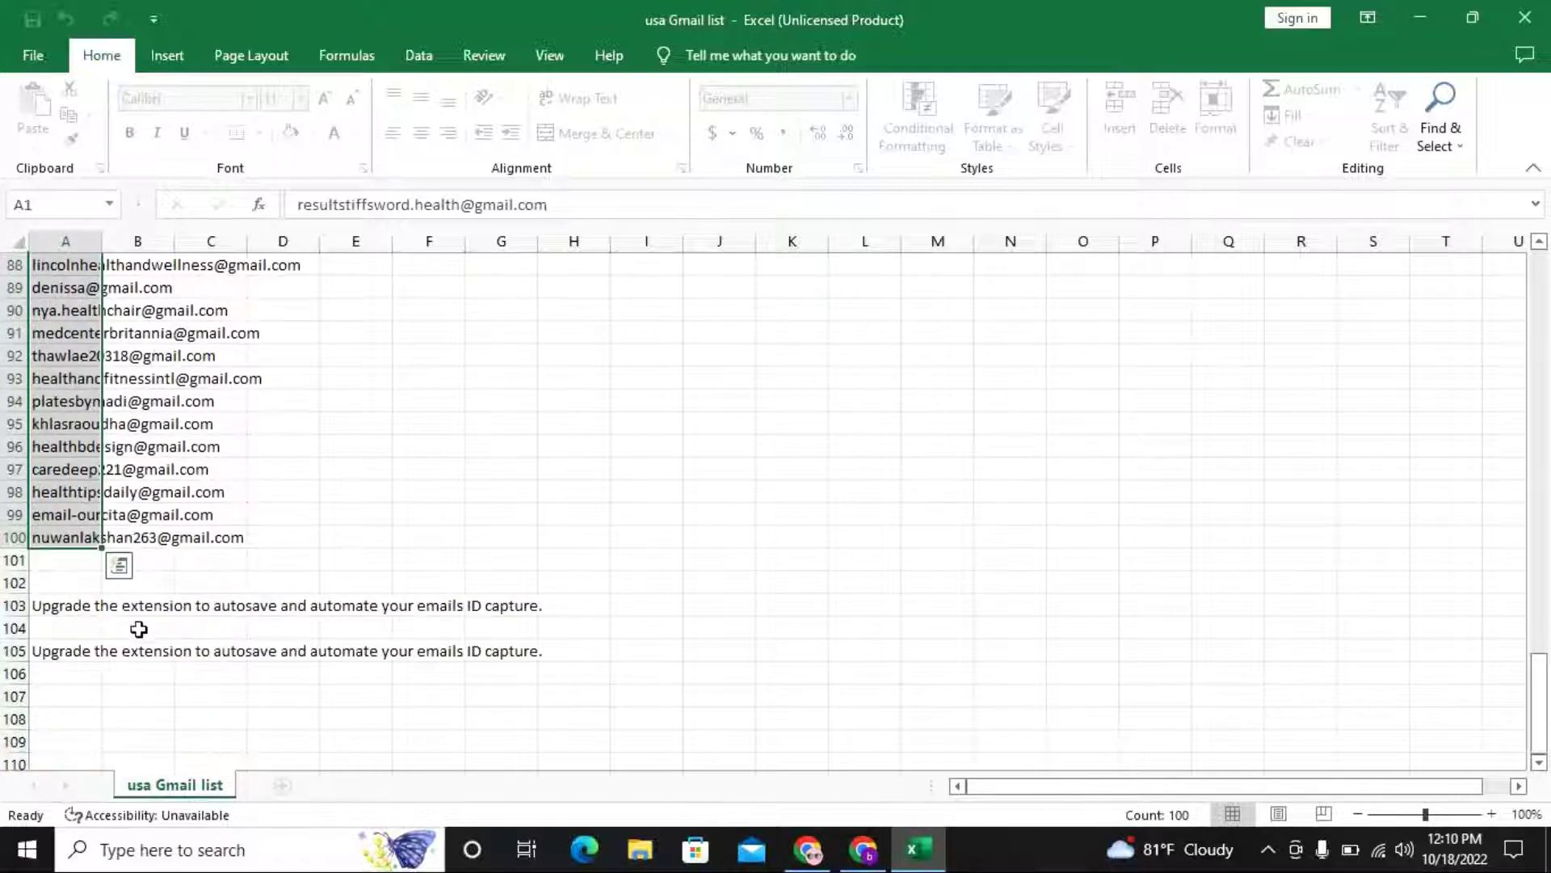
left_click_drag(102, 546, 272, 546)
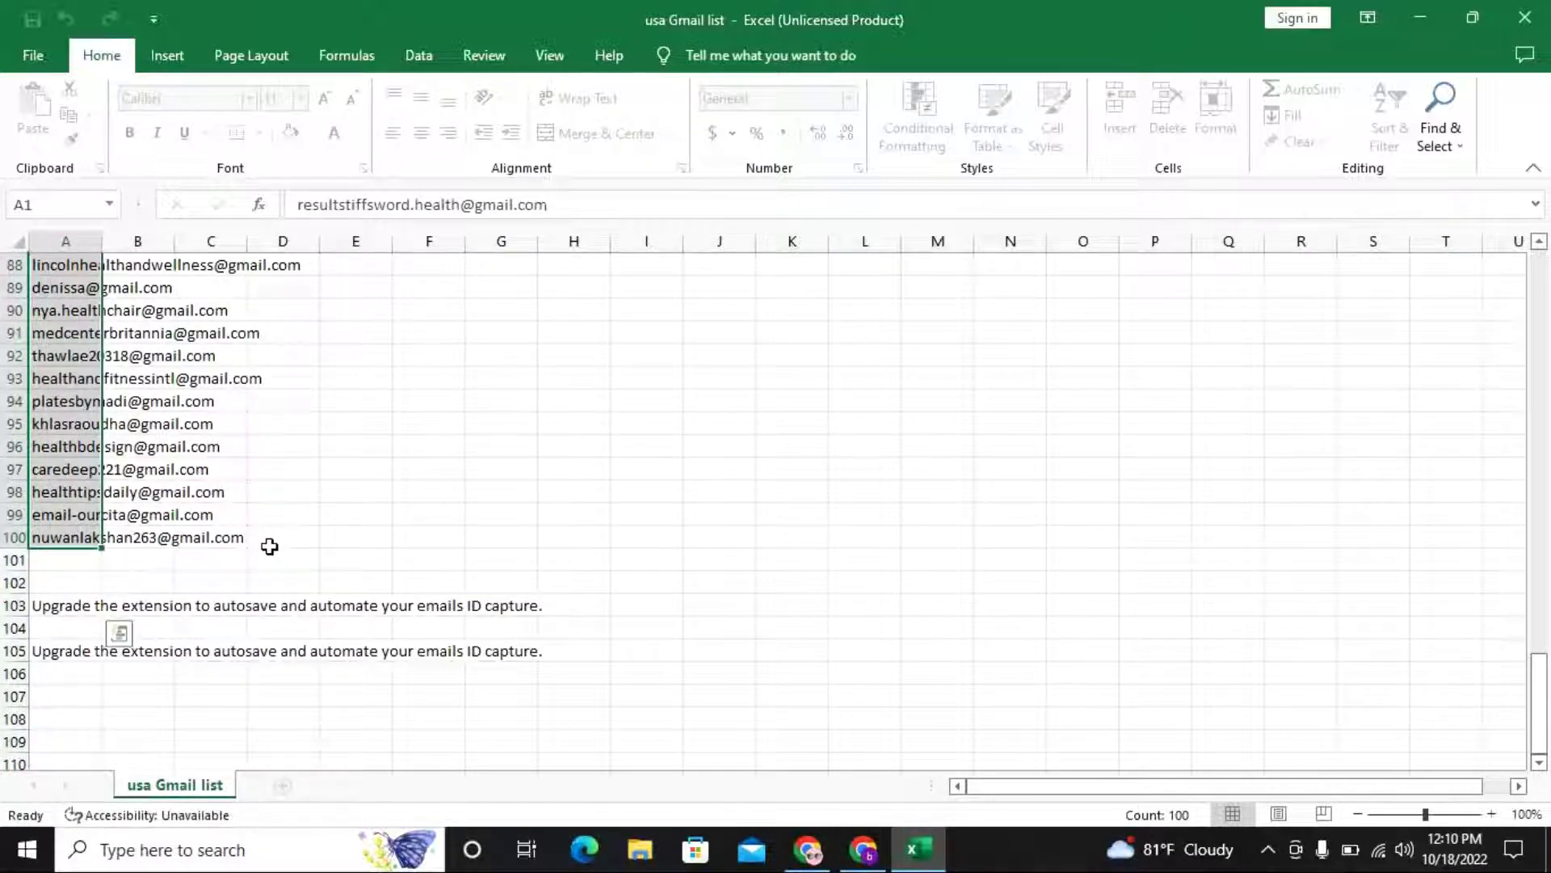
scroll(269, 547, "up", 20)
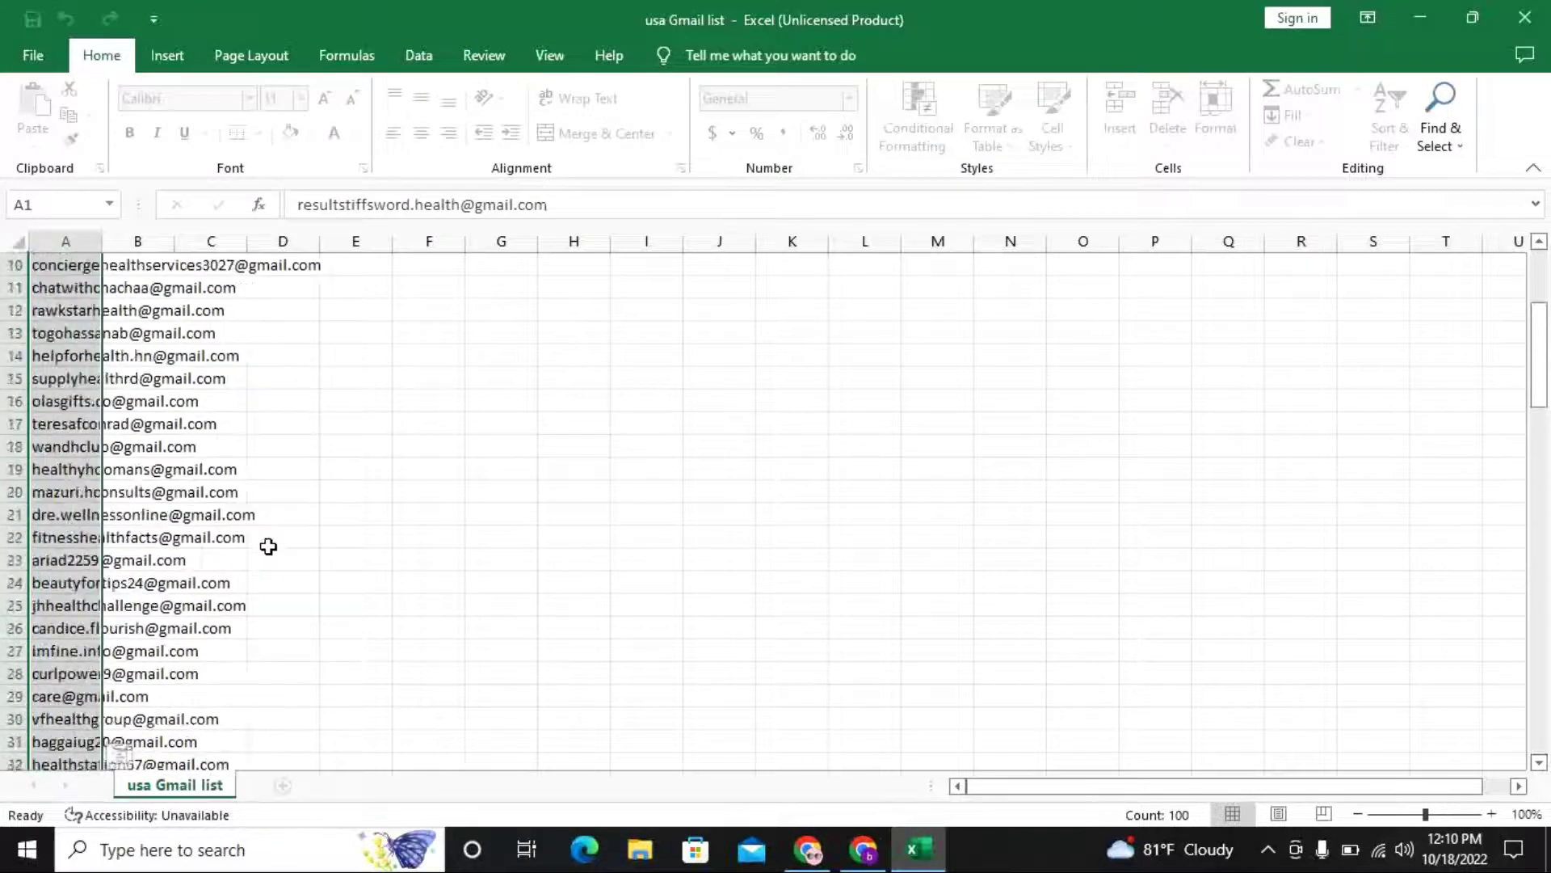
scroll(268, 546, "up", 3)
left_click(145, 263)
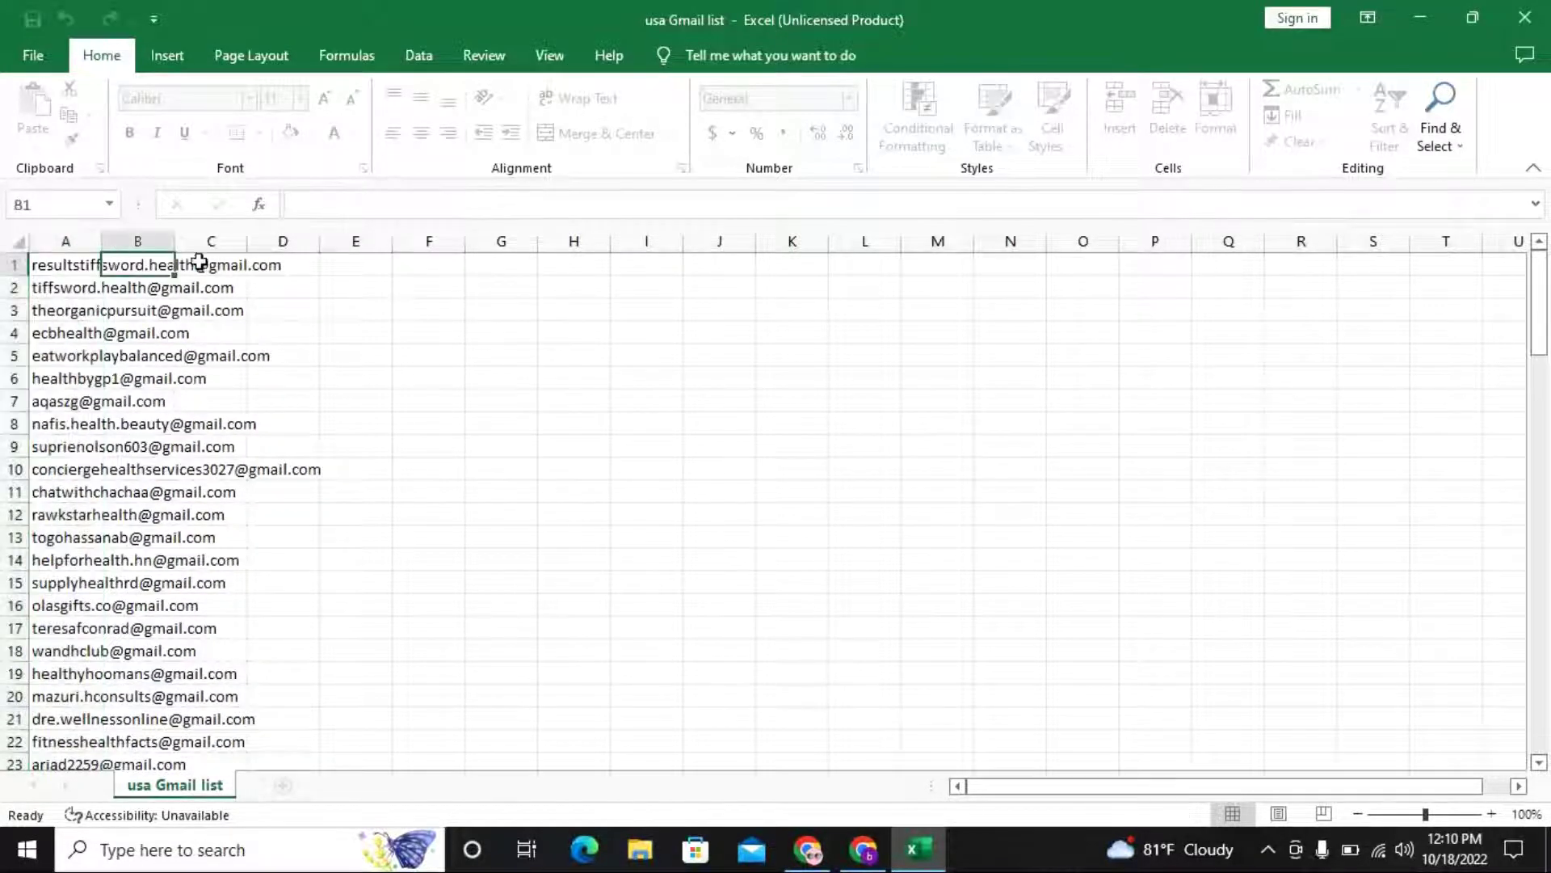
left_click(200, 263)
left_click(199, 283)
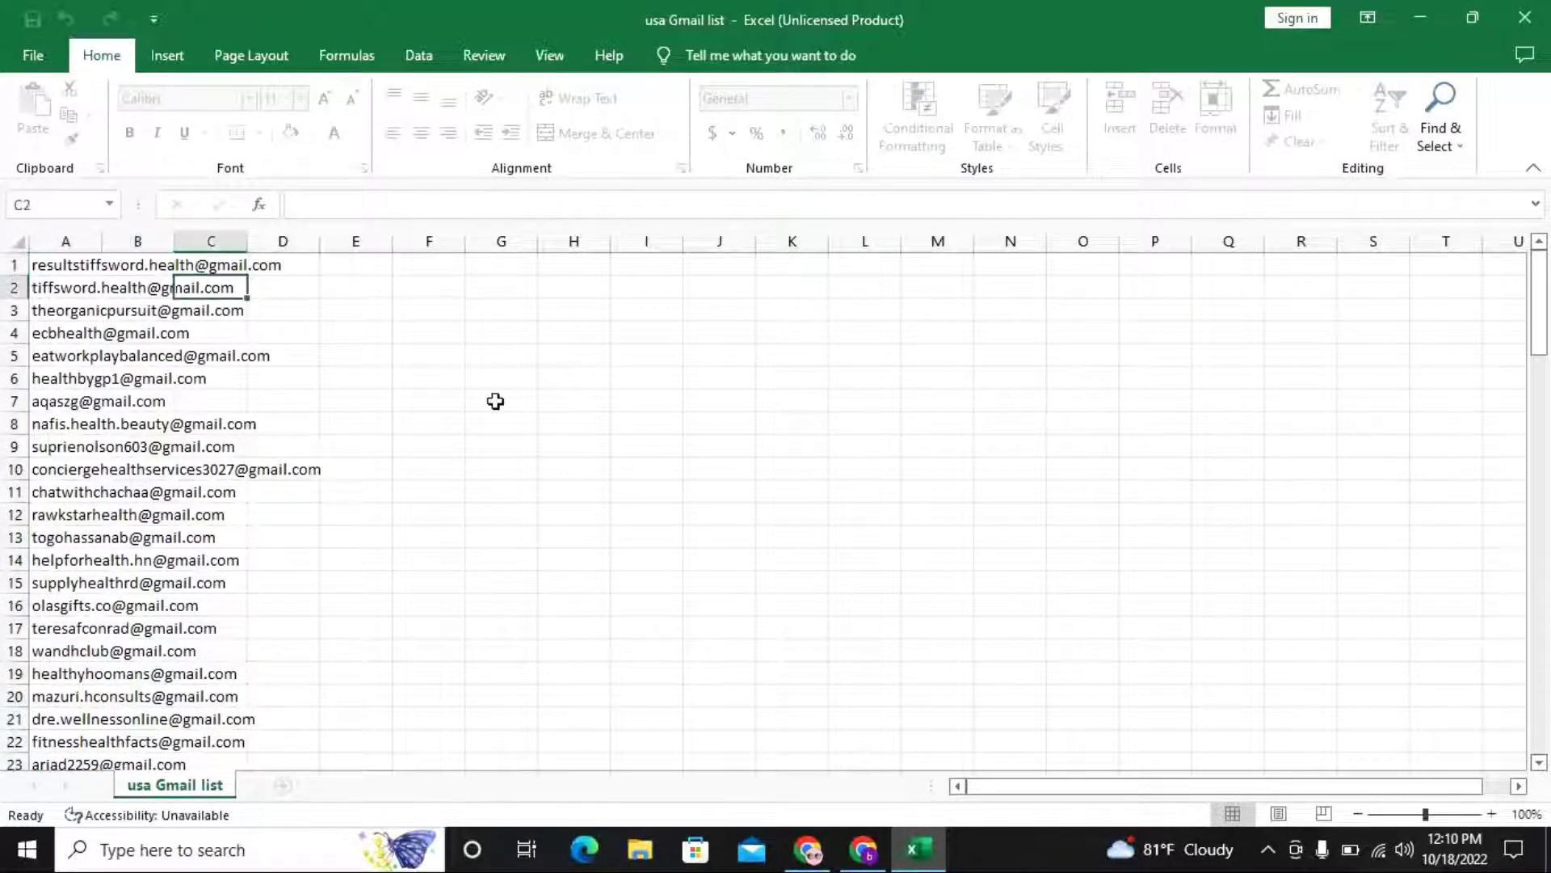
Inspect the start of the address list and compare the contents of cells A1 and C1
scroll(166, 426, "down", 2)
scroll(169, 433, "up", 2)
left_click(76, 267)
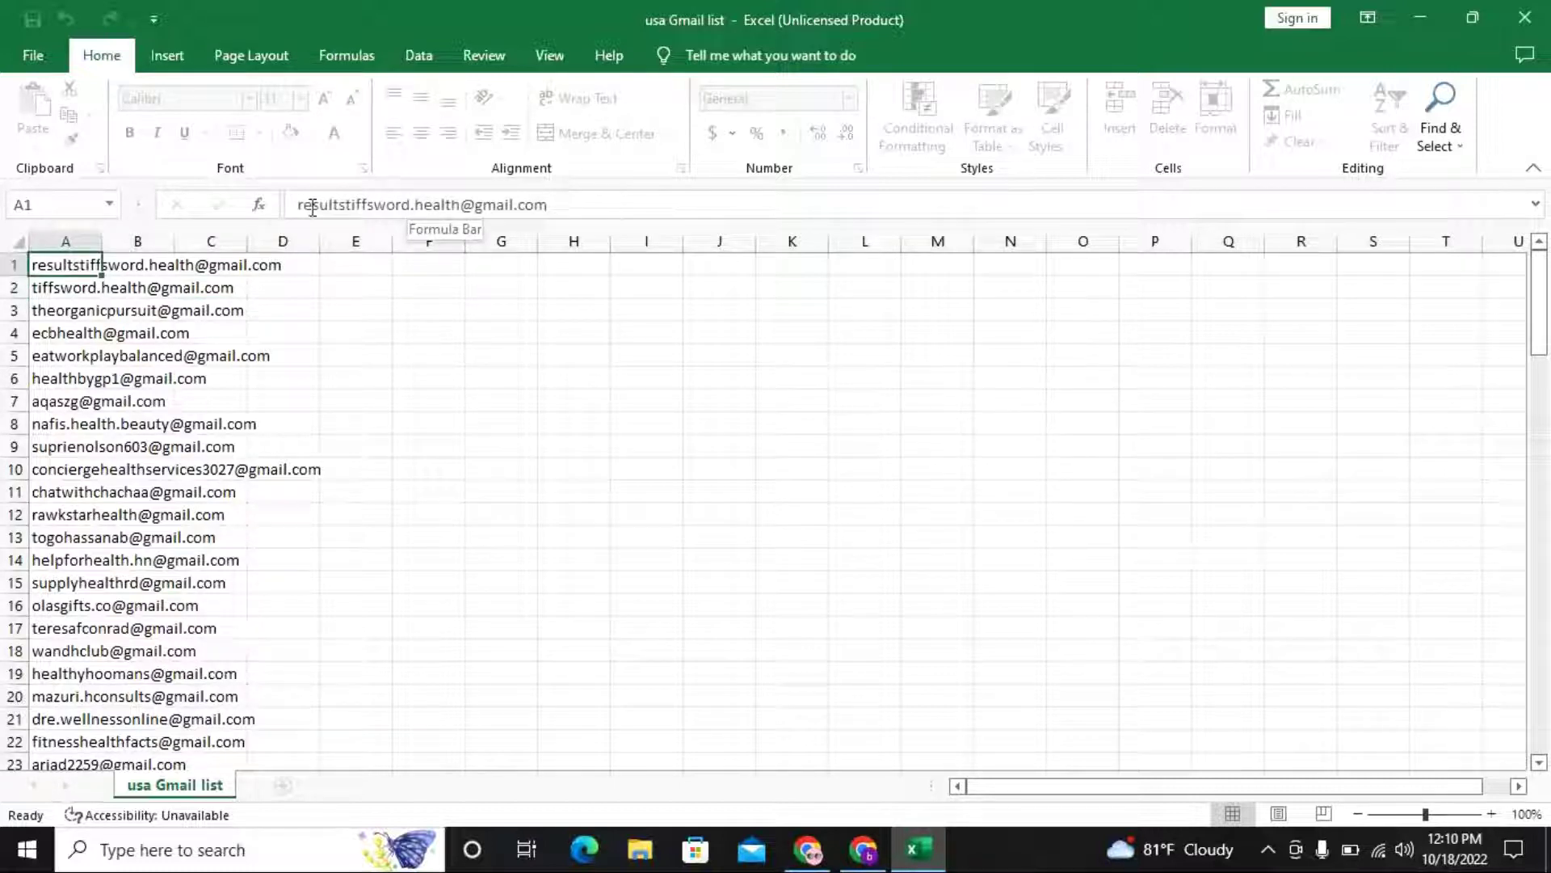
left_click(240, 269)
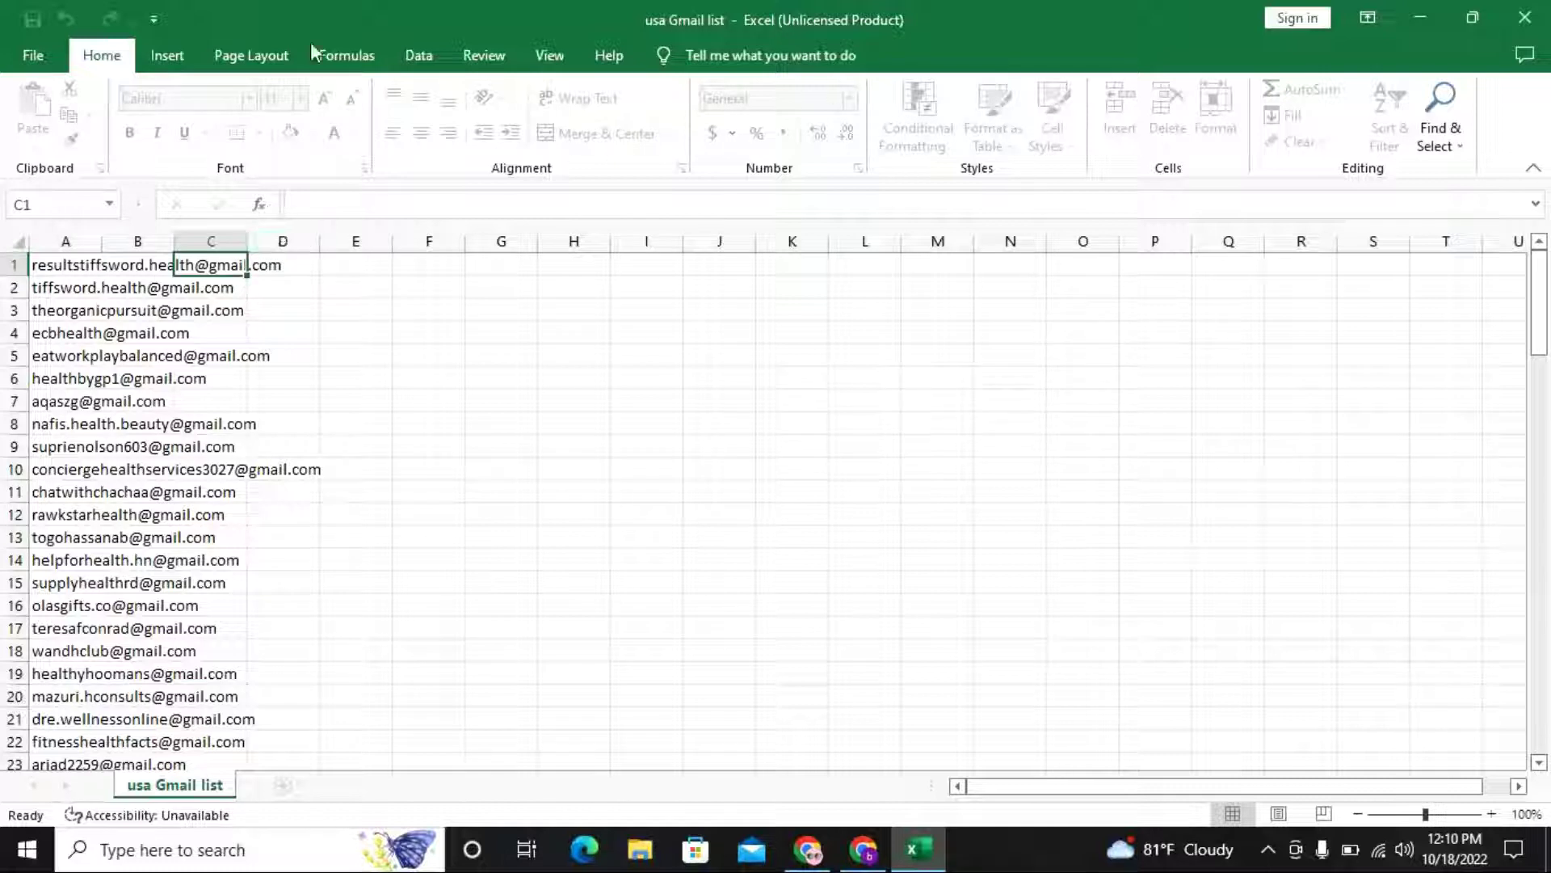
Minimize the workbook, check the payhip Gmail list page, and switch to the Chrome window holding the keto meal plan draft
left_click(1406, 26)
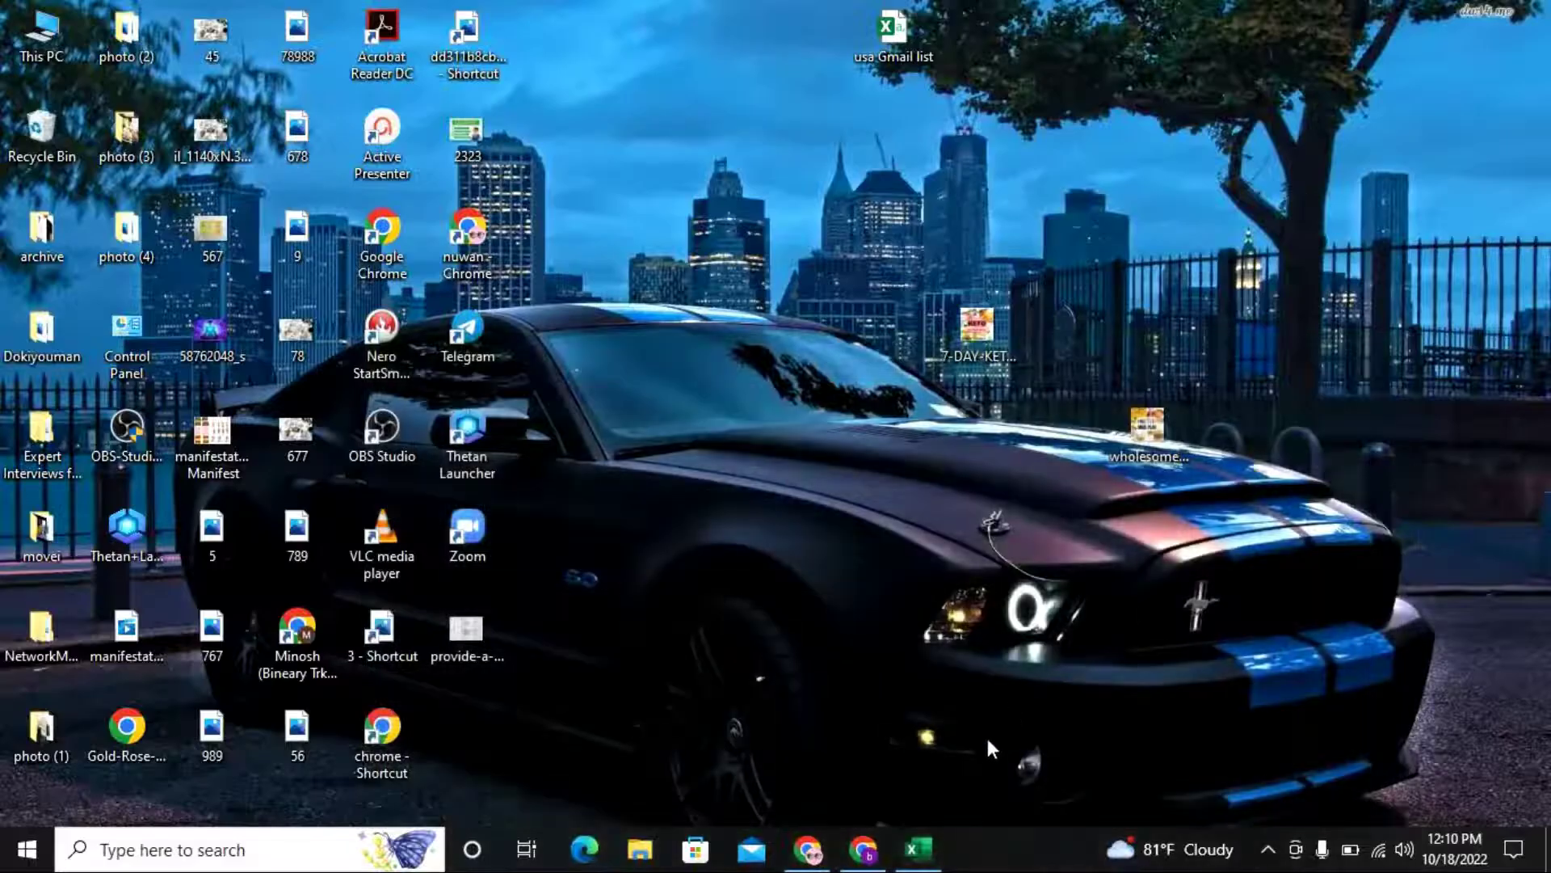
left_click(822, 863)
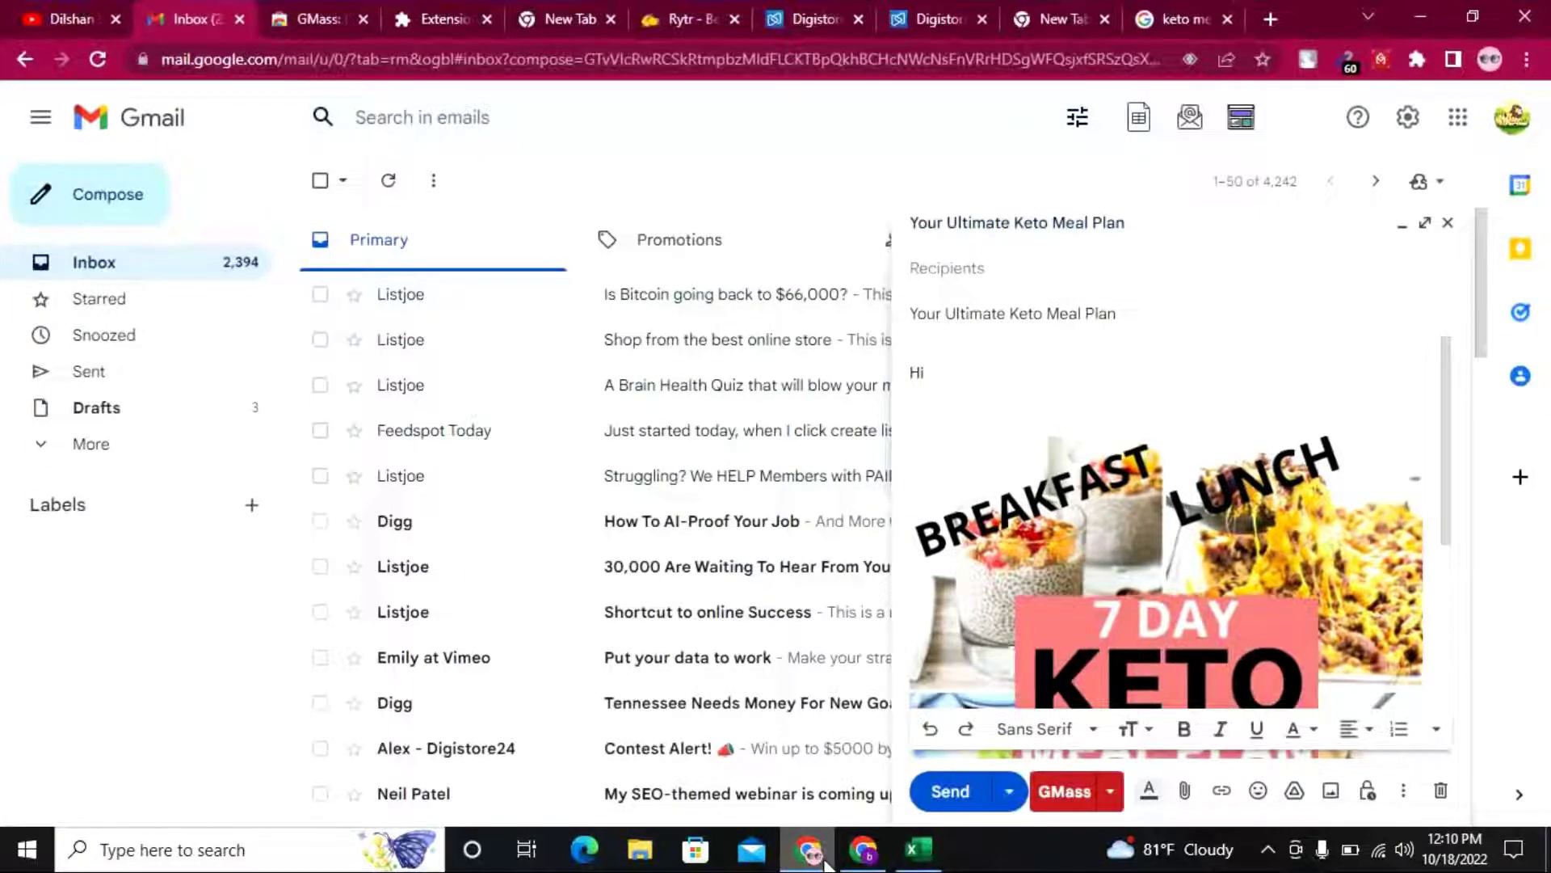
left_click(808, 850)
left_click(866, 857)
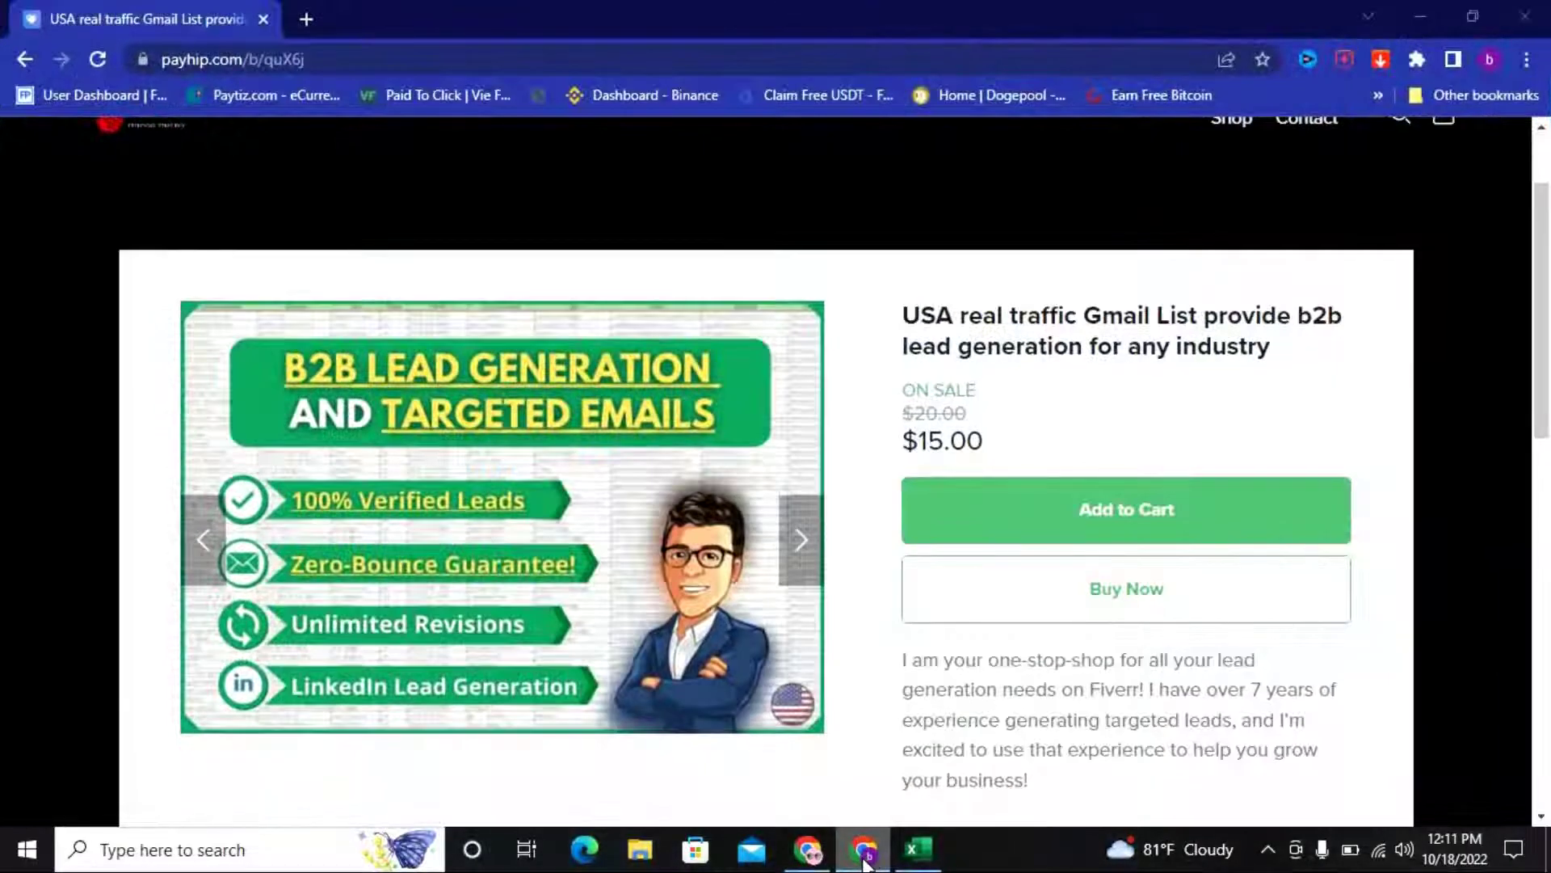
left_click(864, 858)
left_click(816, 856)
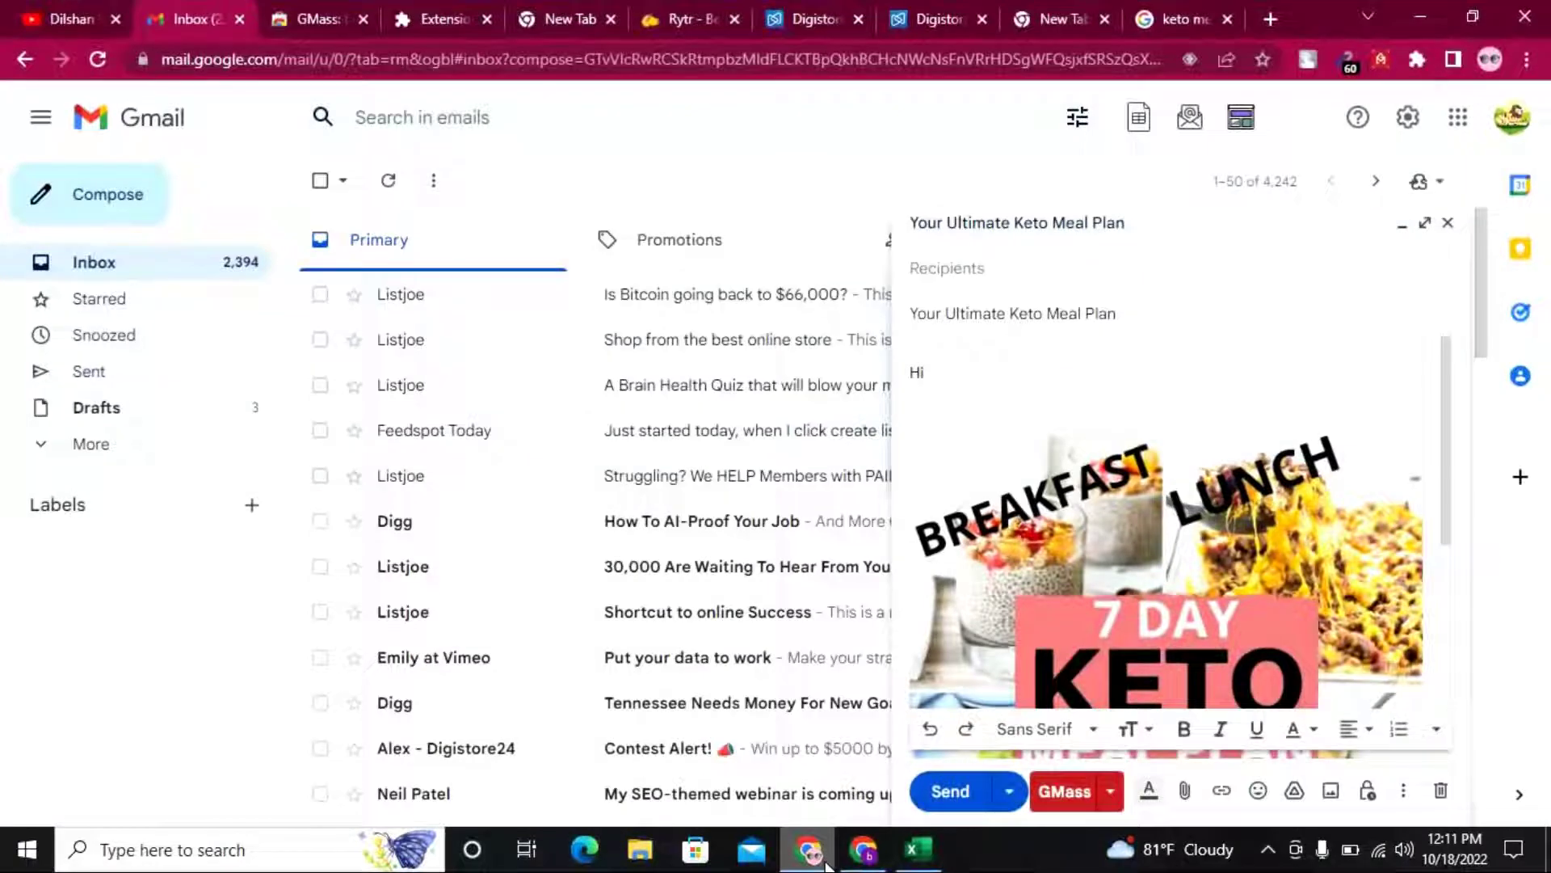
Open Chrome's browsing history in a new tab
left_click(1269, 19)
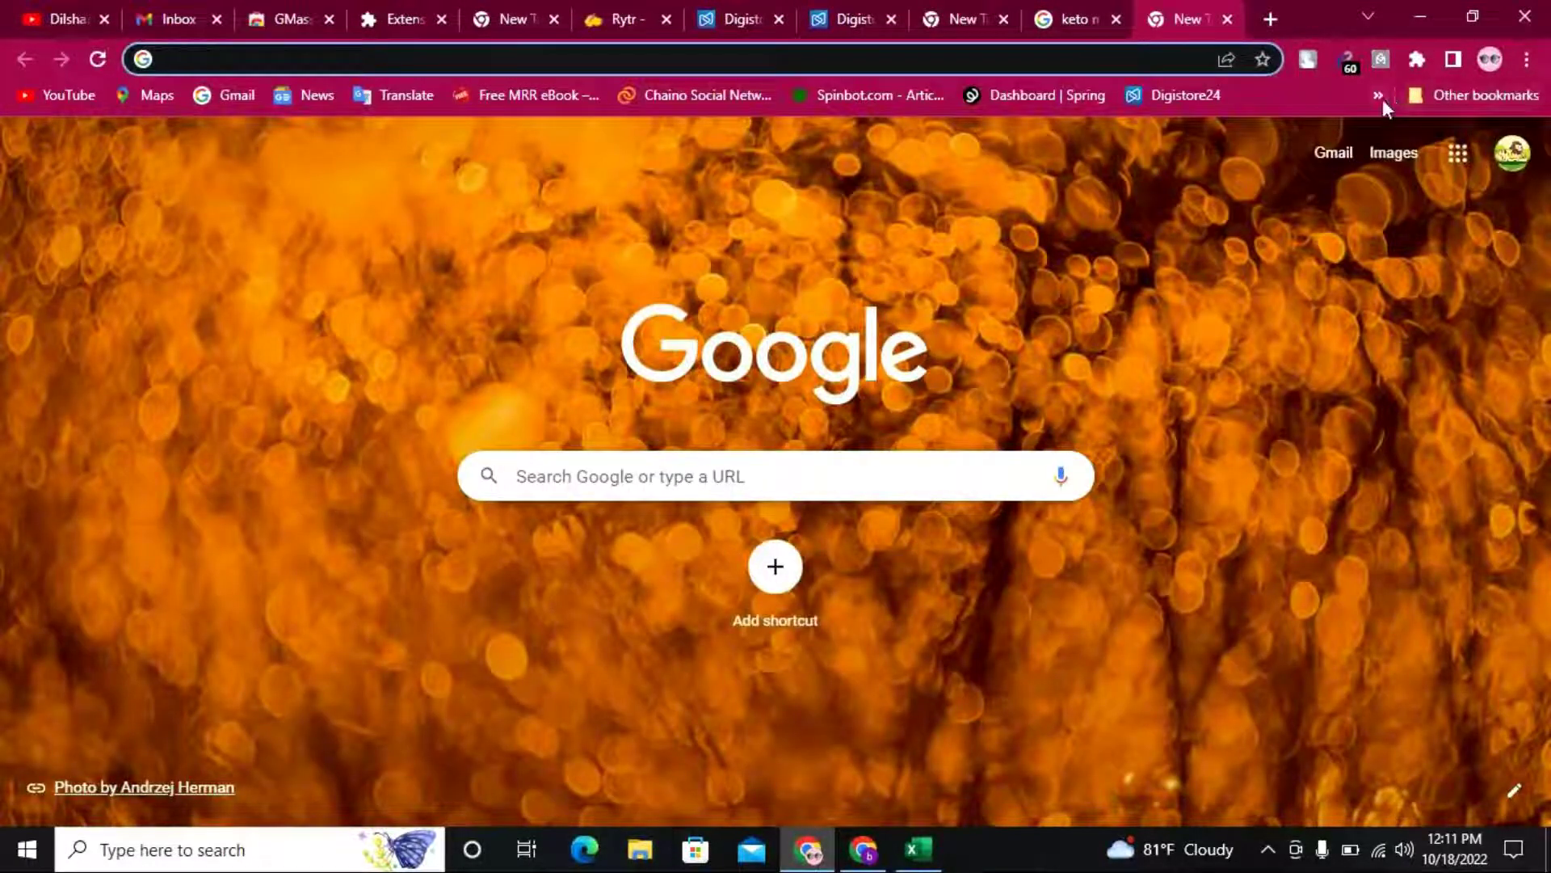
left_click(1524, 62)
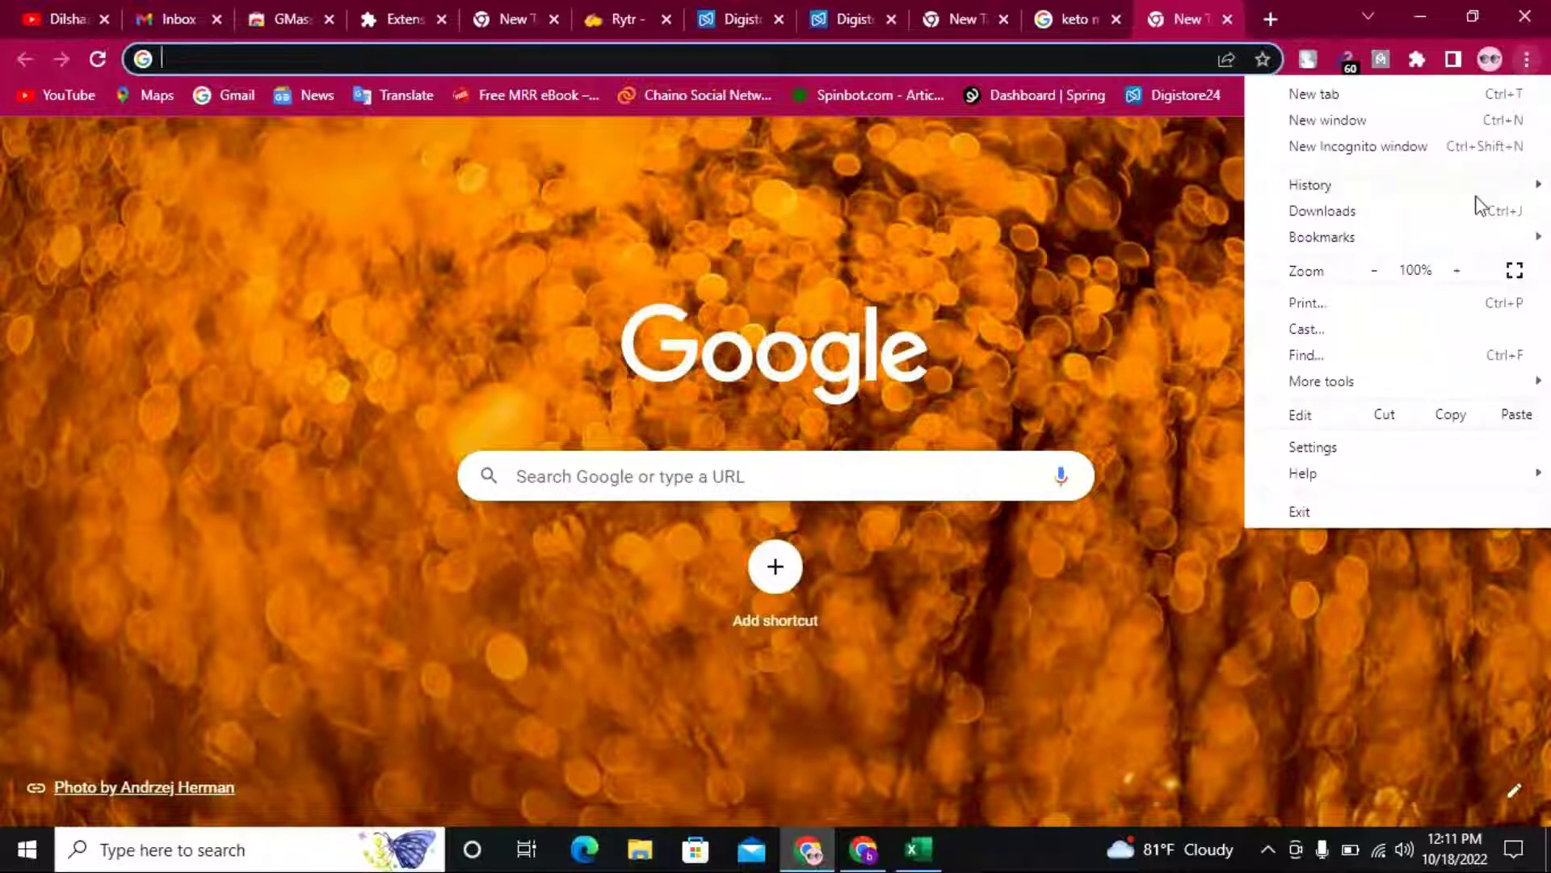
mouse_move(1480, 190)
left_click(1167, 188)
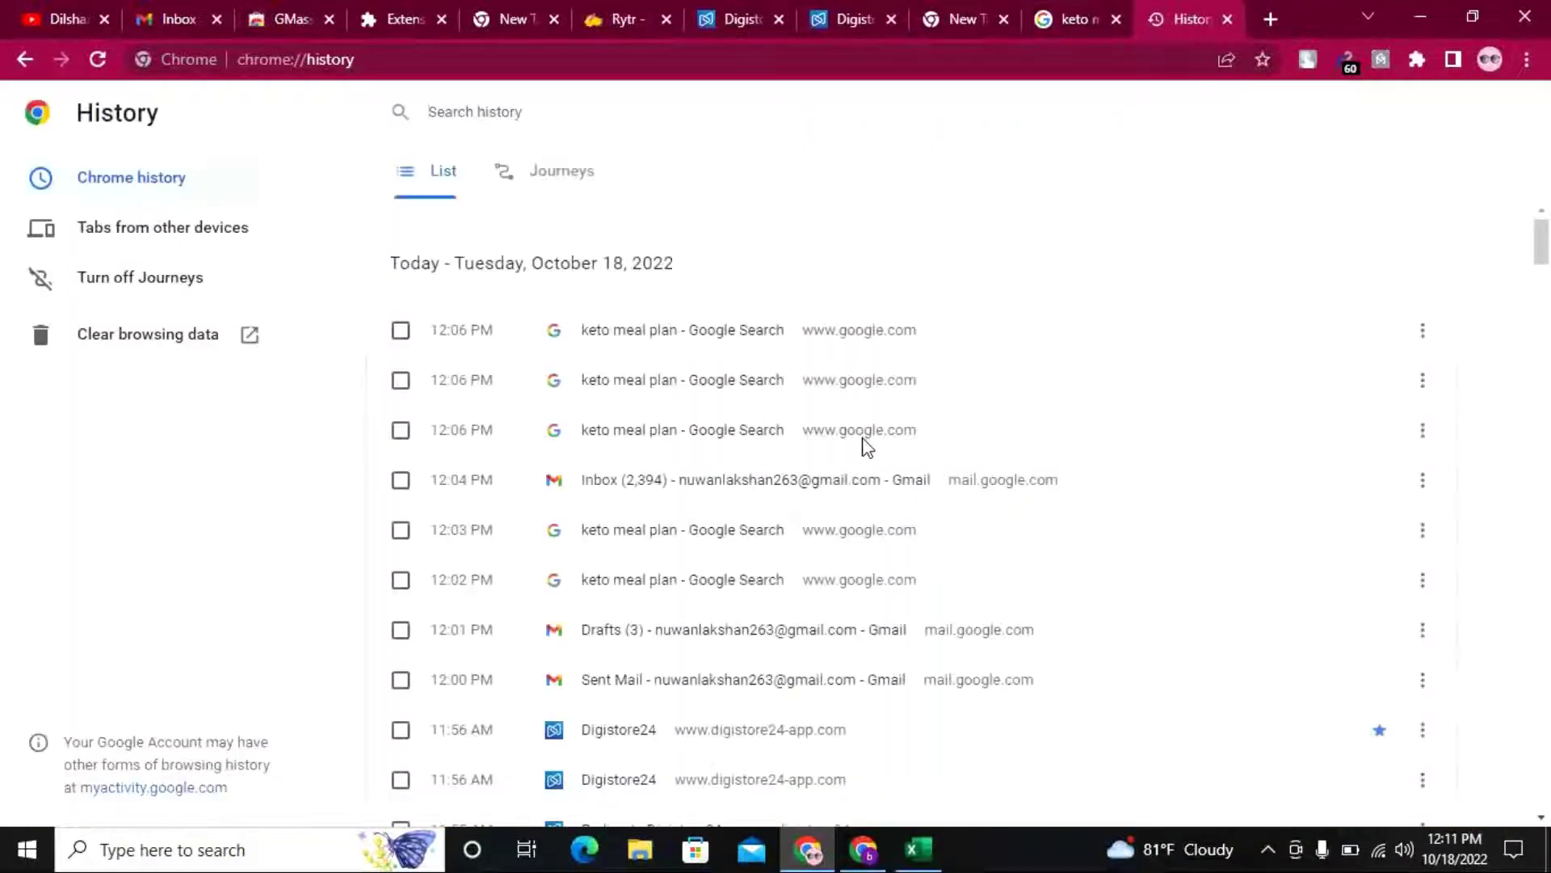
Find the earlier Google search for "gmail.com" and " health"site:instagram.com in the browsing history and reopen its results
scroll(857, 447, "down", 4)
scroll(855, 453, "down", 5)
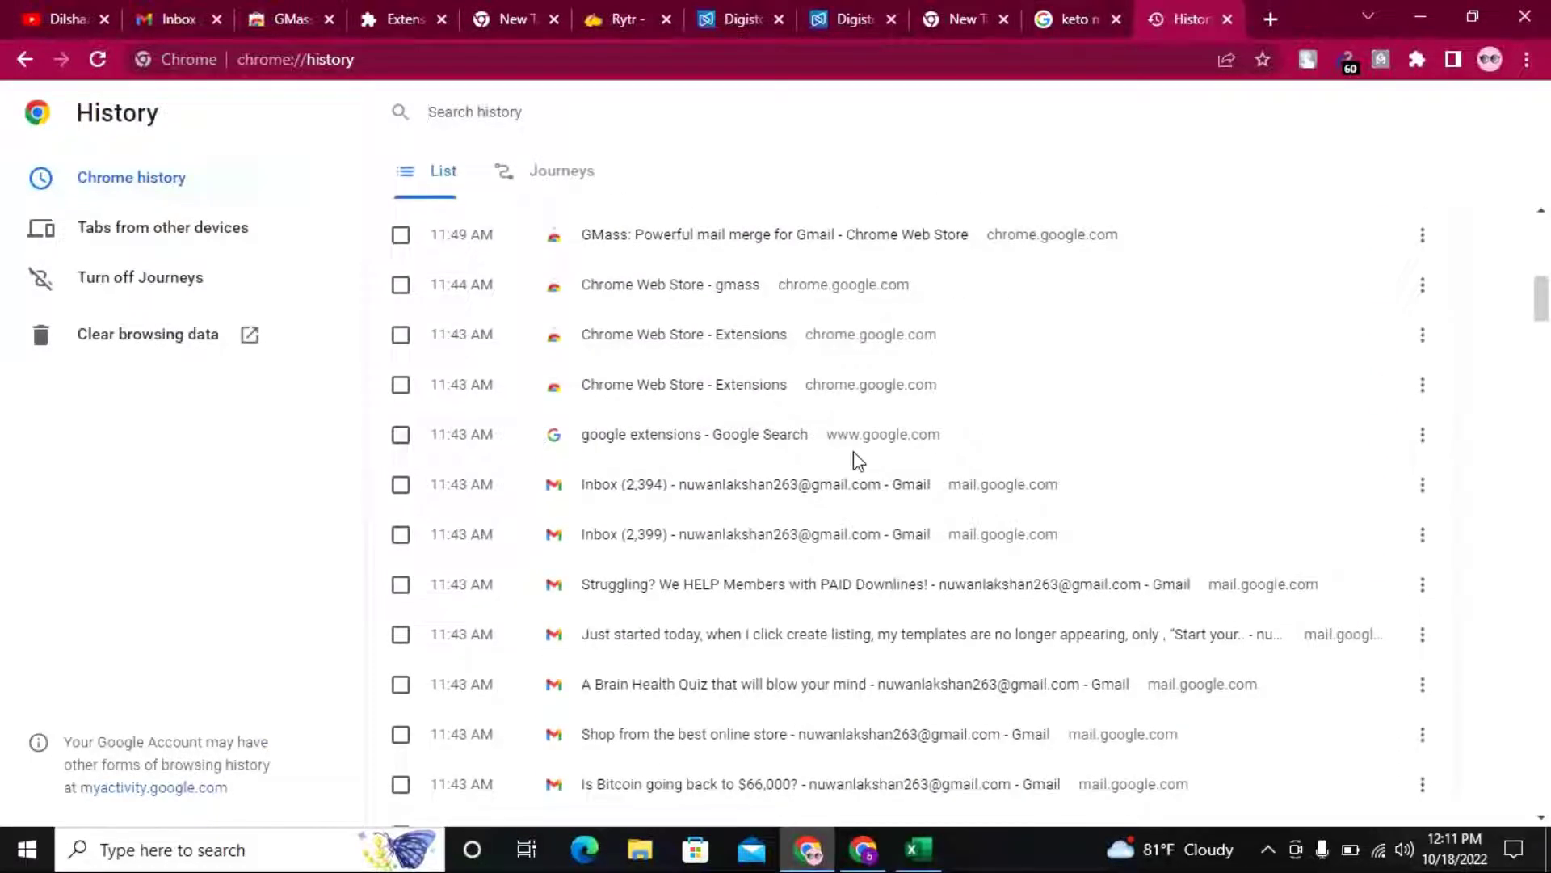
scroll(858, 461, "down", 15)
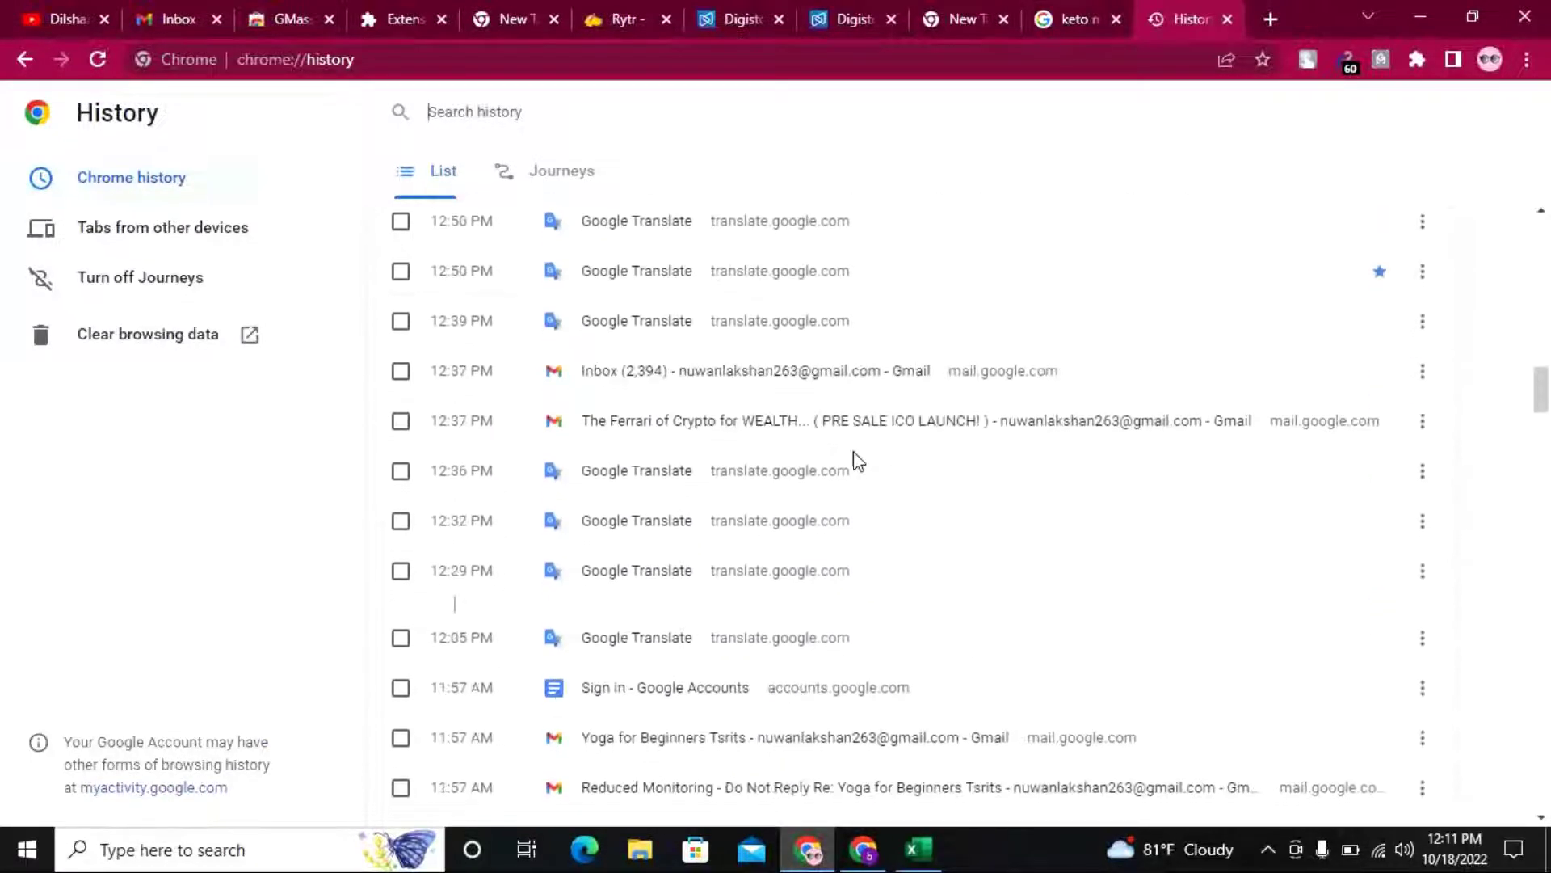
scroll(858, 460, "down", 3)
scroll(859, 460, "up", 1)
scroll(858, 460, "down", 4)
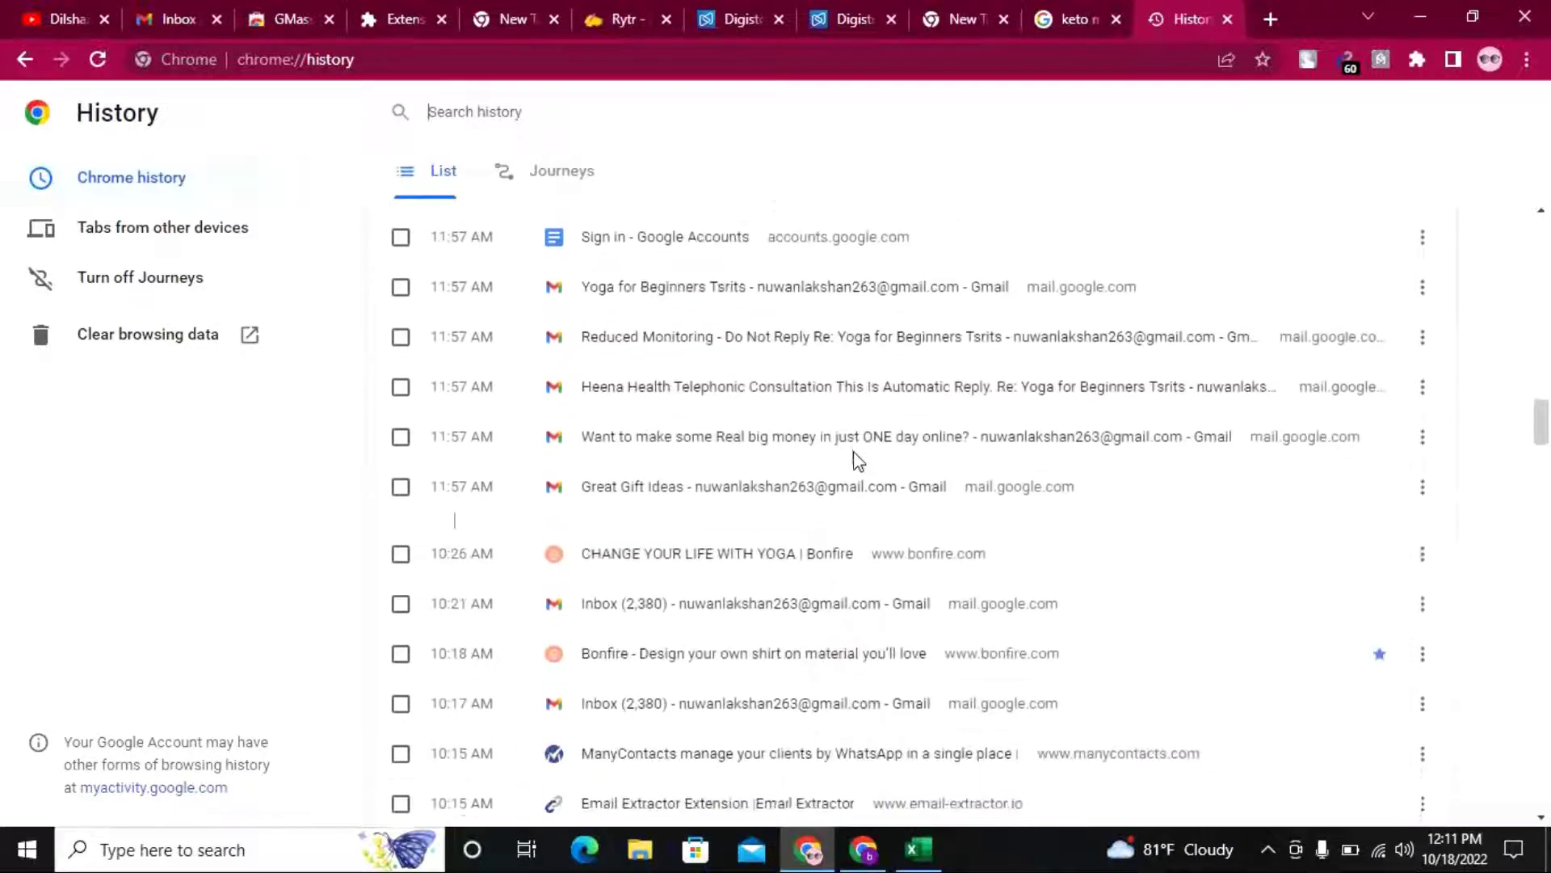
scroll(857, 453, "down", 1)
scroll(856, 453, "down", 1)
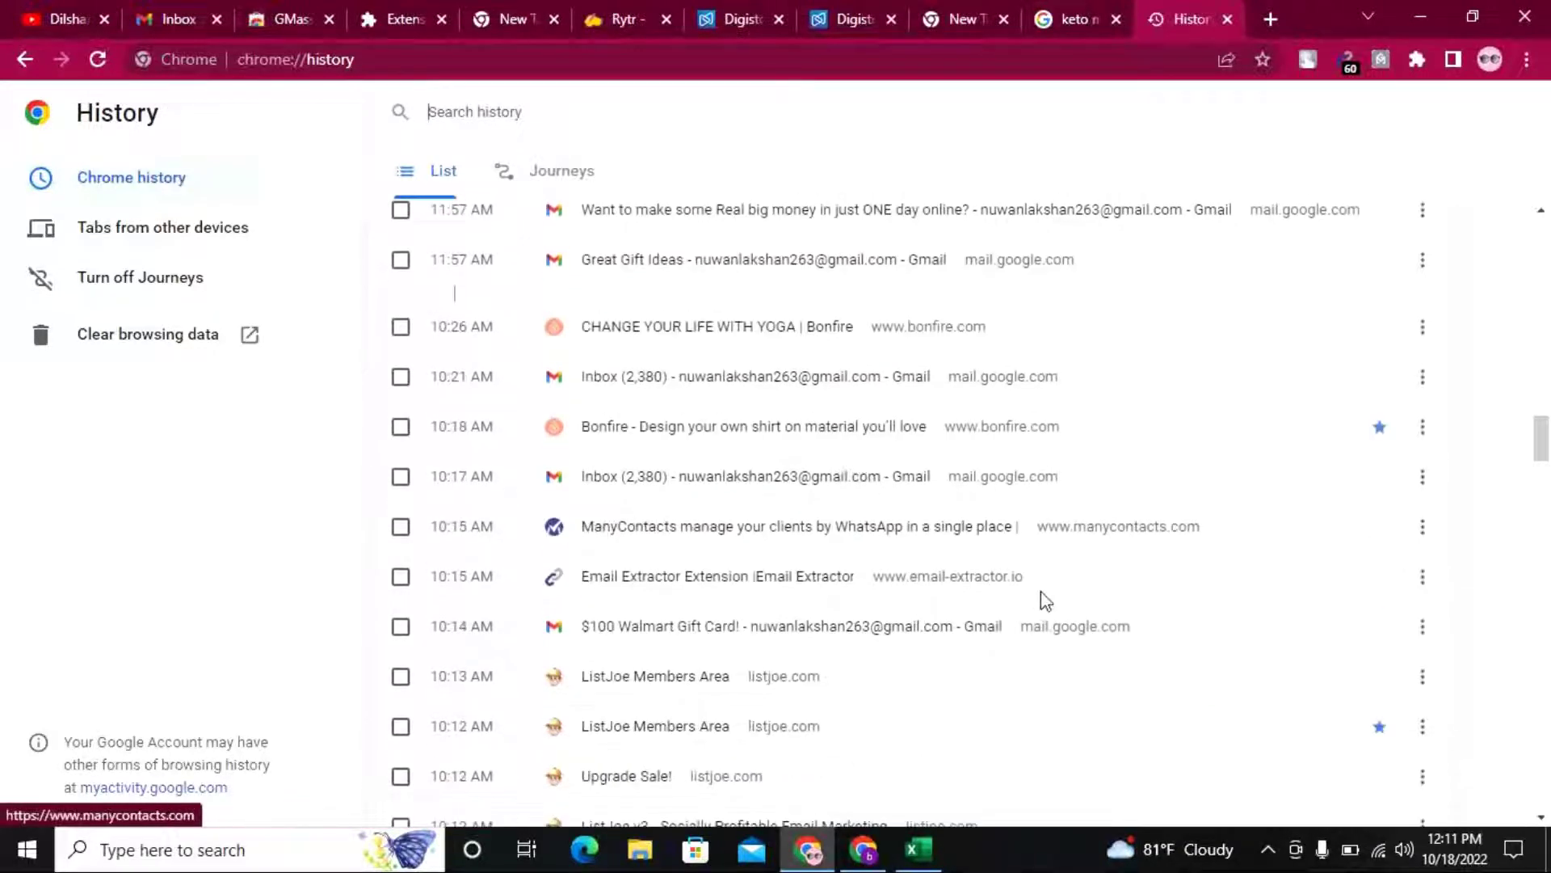
scroll(1047, 601, "down", 6)
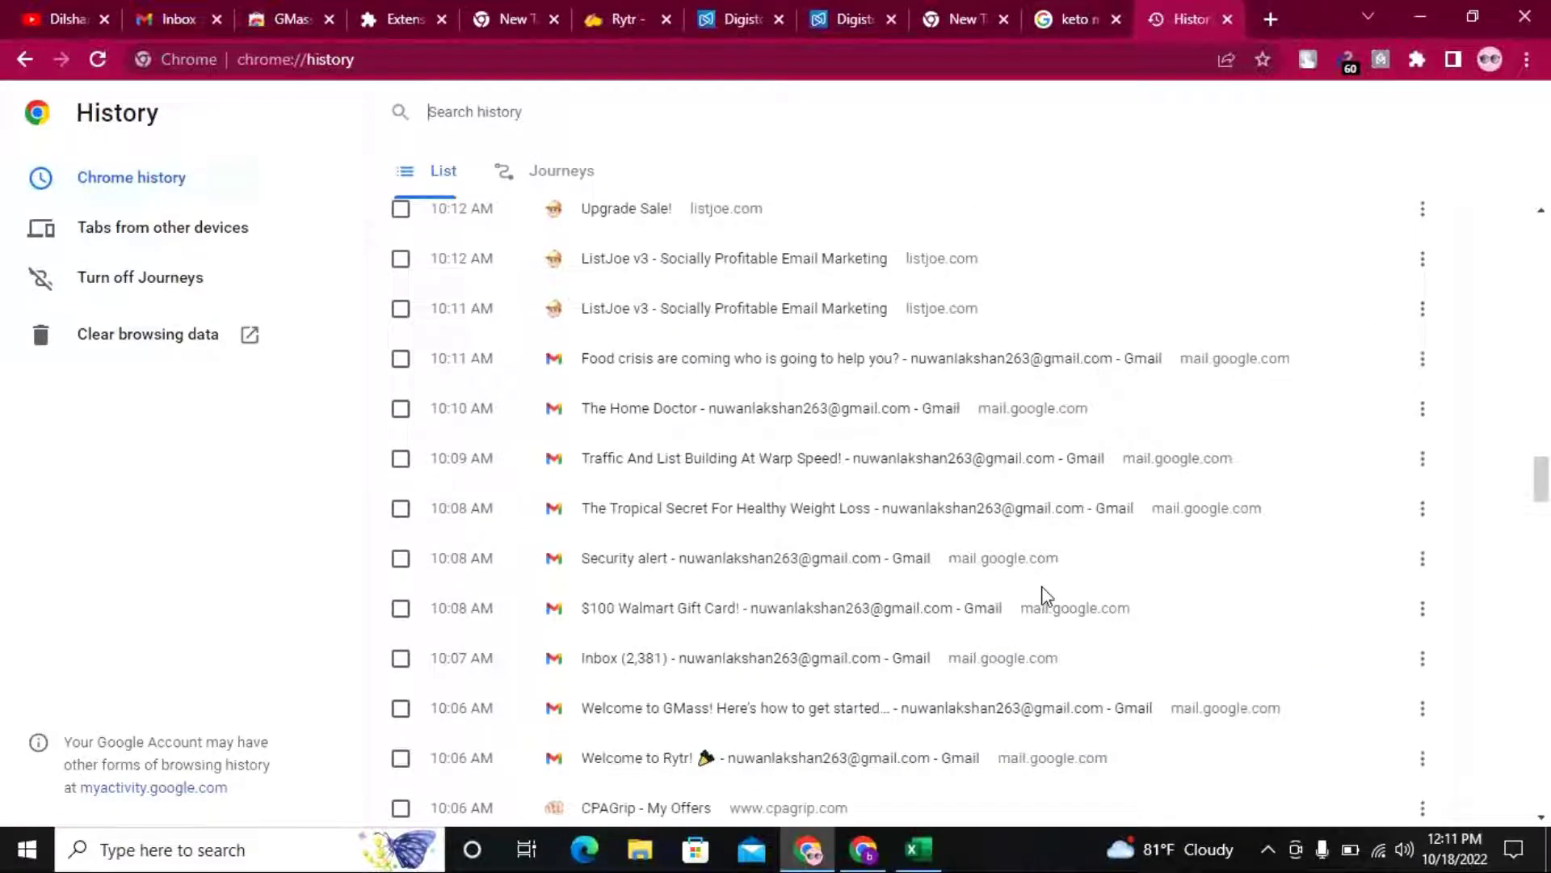
scroll(1046, 596, "down", 8)
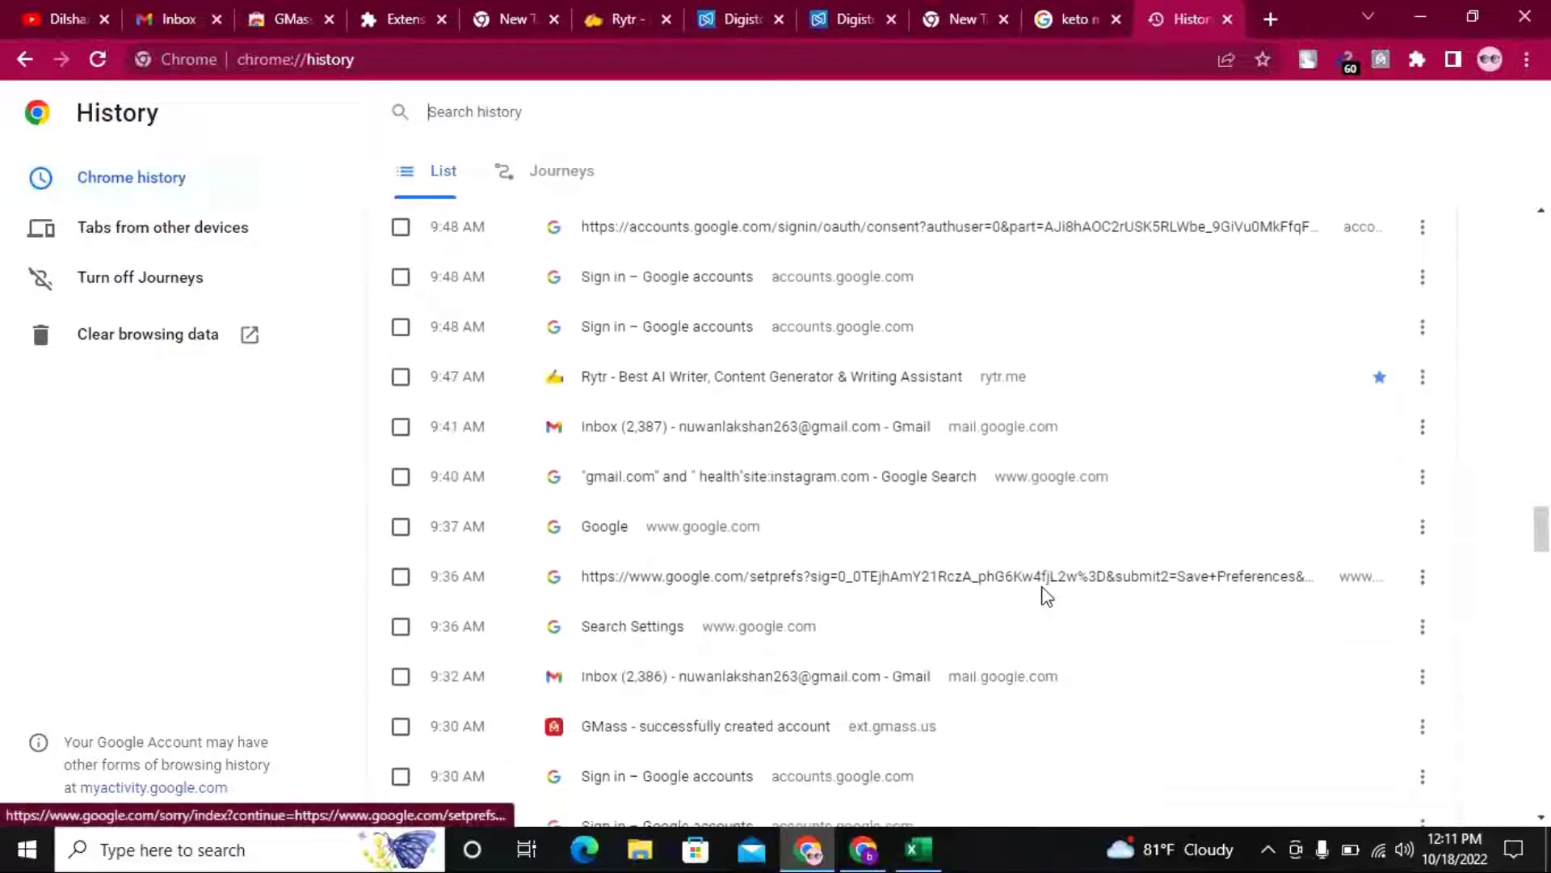
left_click(821, 486)
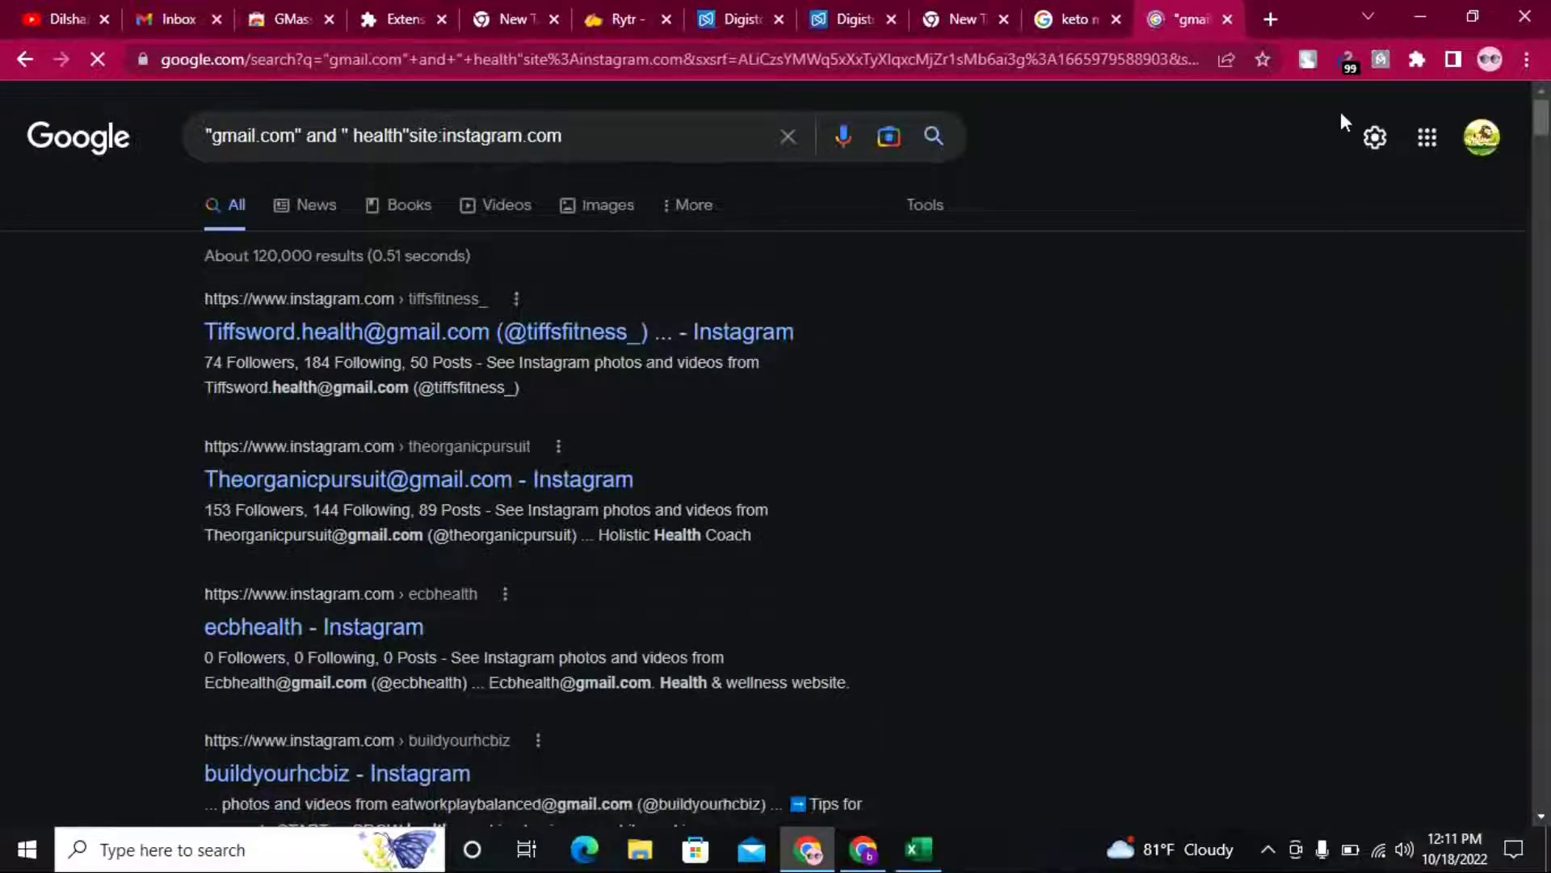
Copy all addresses the email extractor found on the results page, paste them as Bcc recipients of the keto meal plan draft, and review them
left_click(1343, 64)
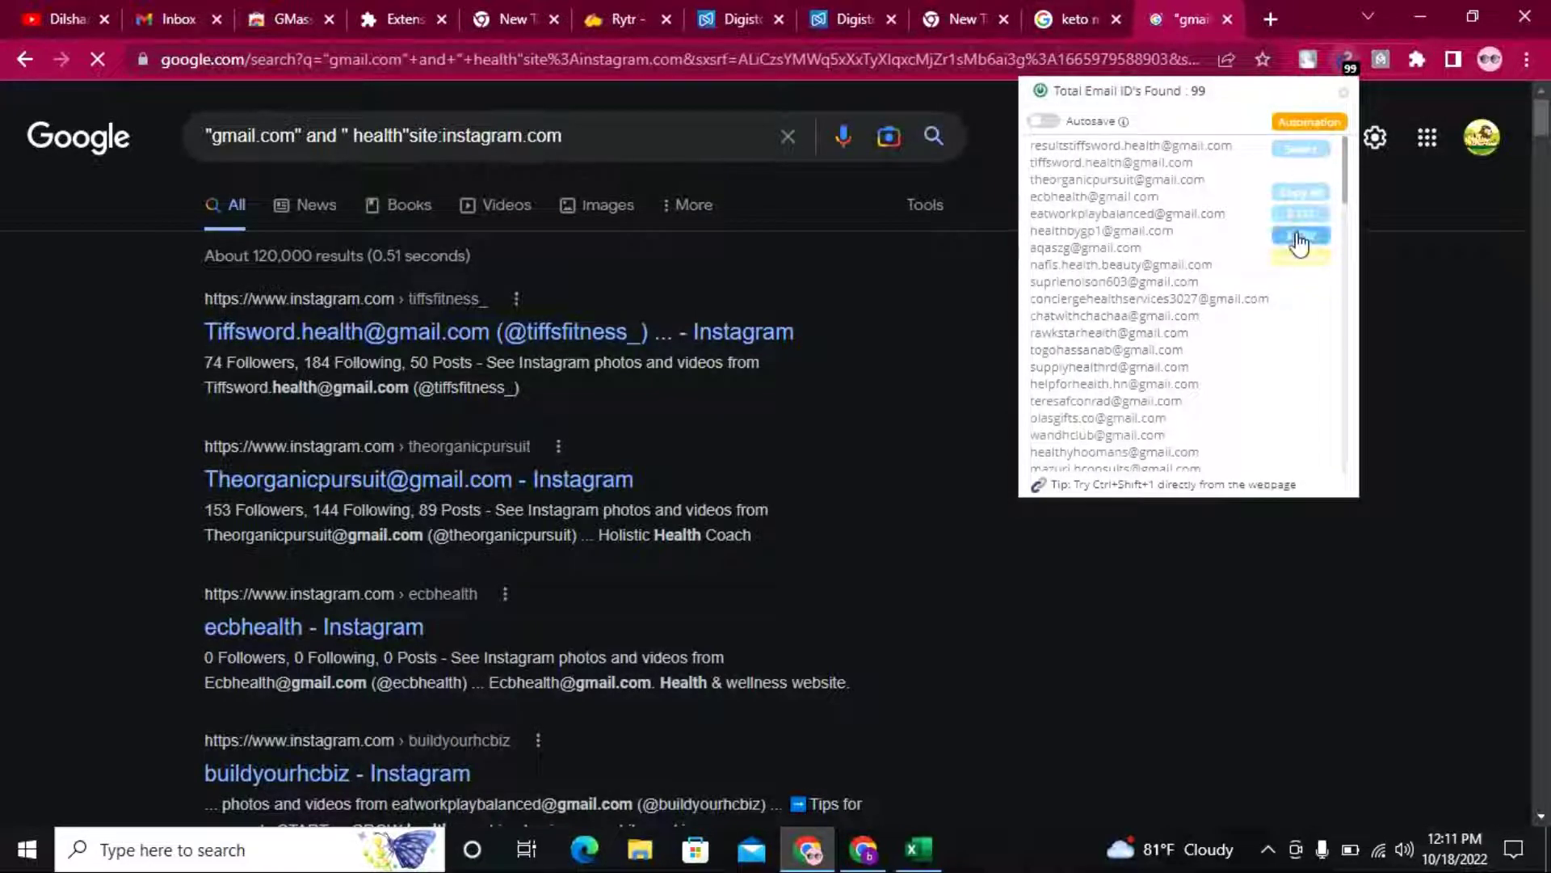
left_click(1299, 196)
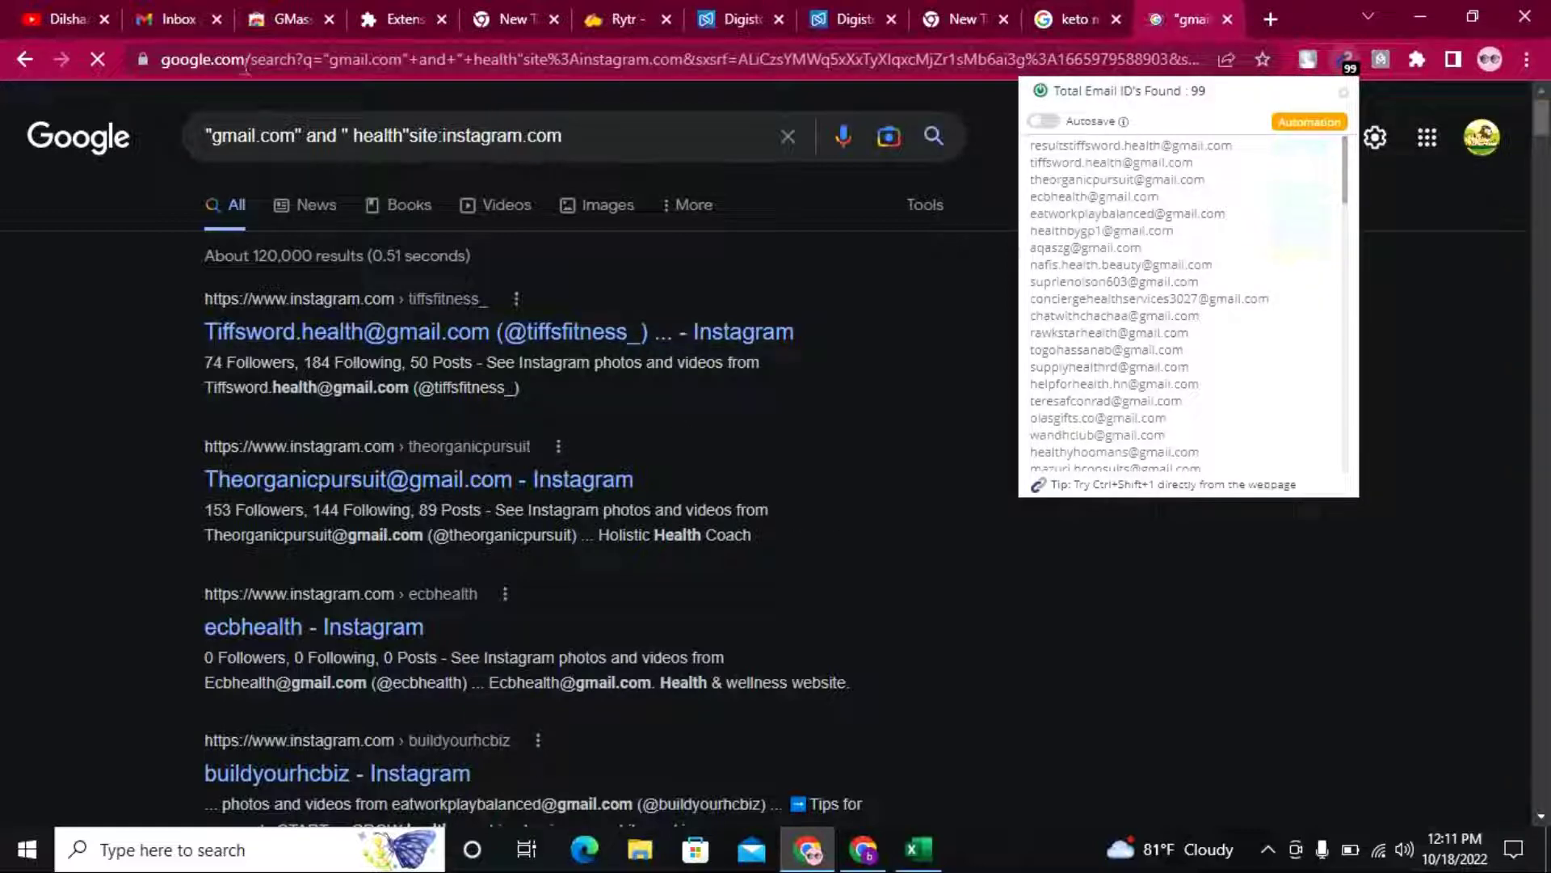
left_click(260, 22)
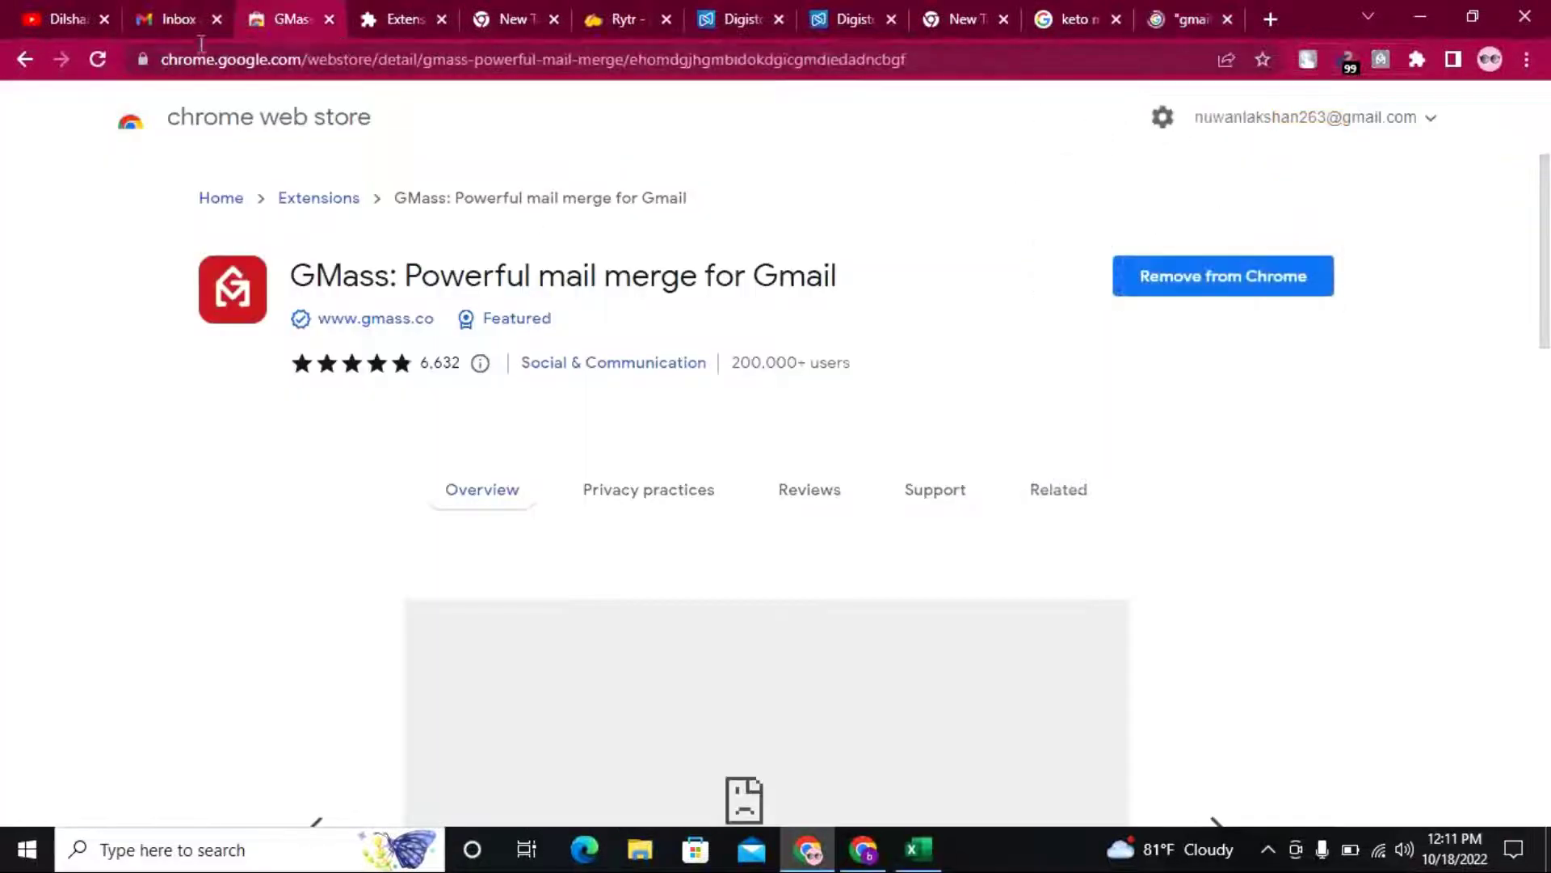
left_click(169, 20)
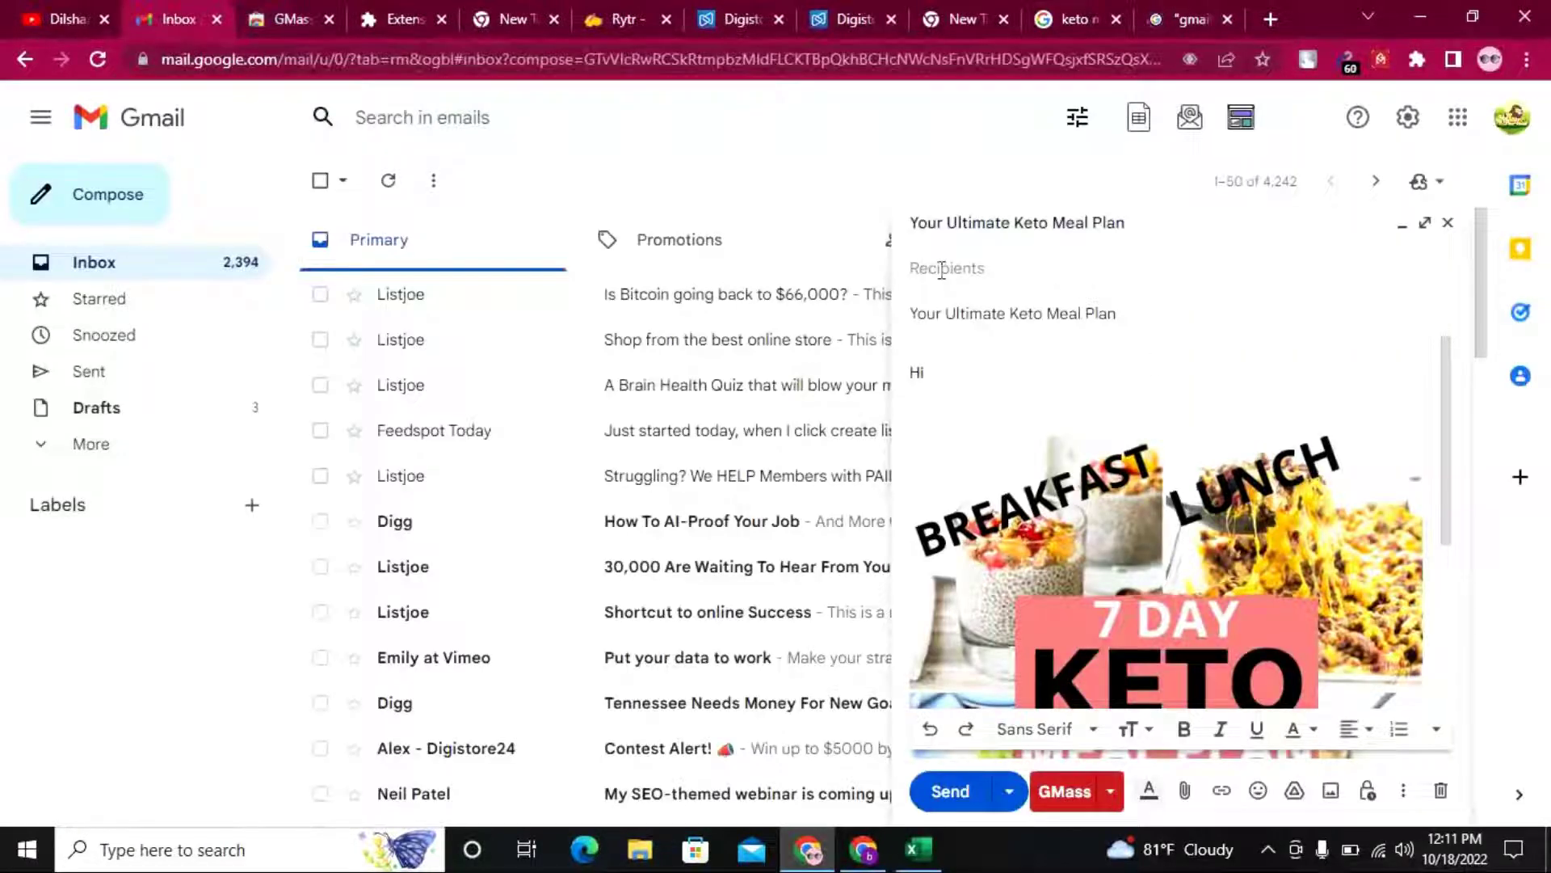
left_click(942, 270)
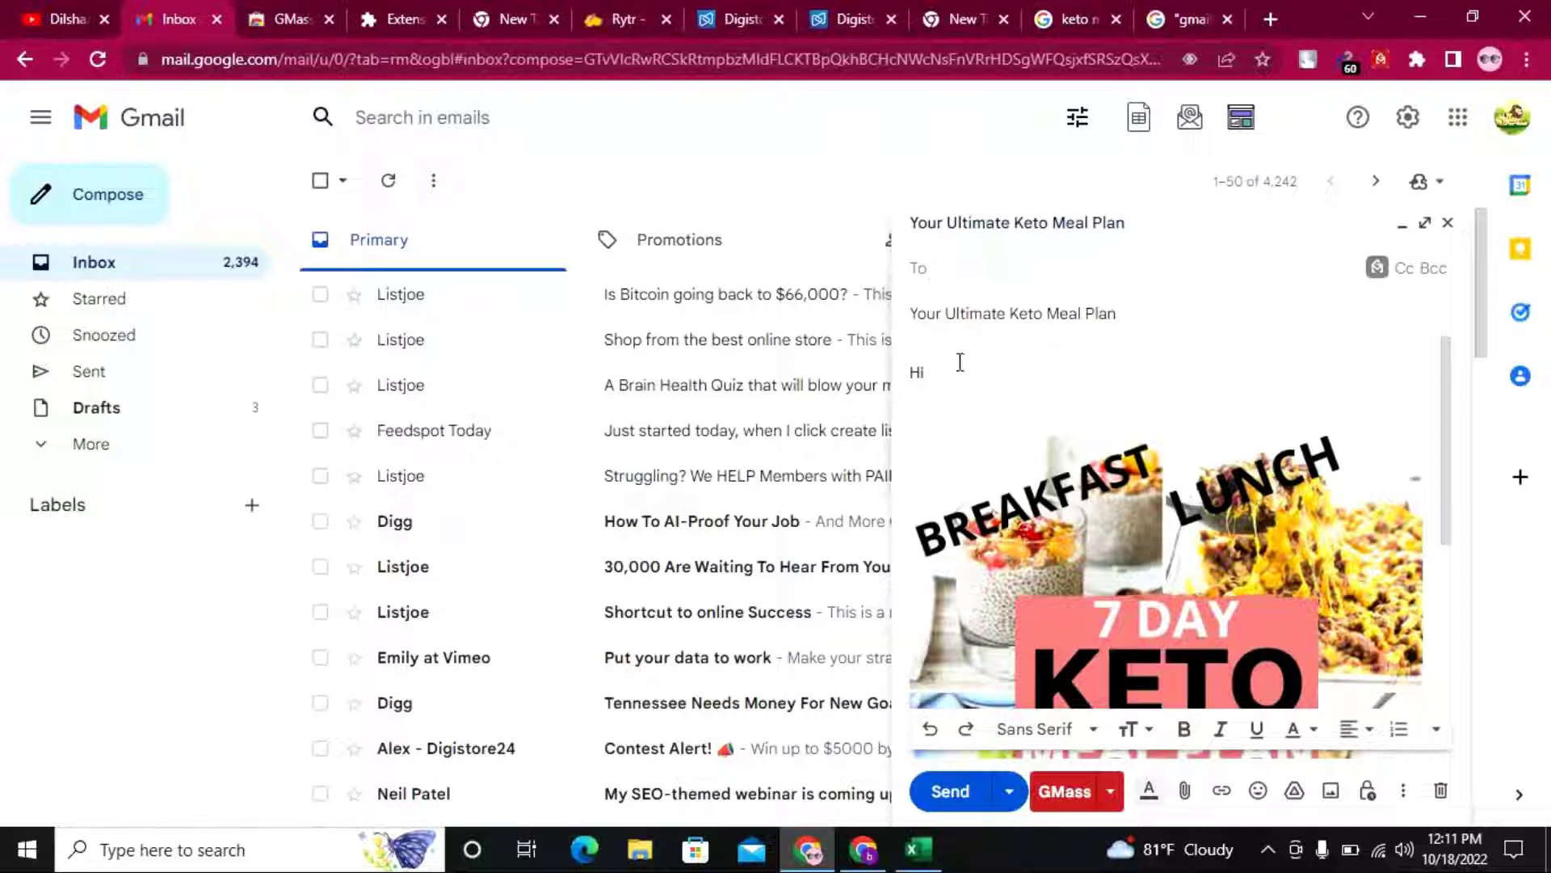
left_click(1436, 271)
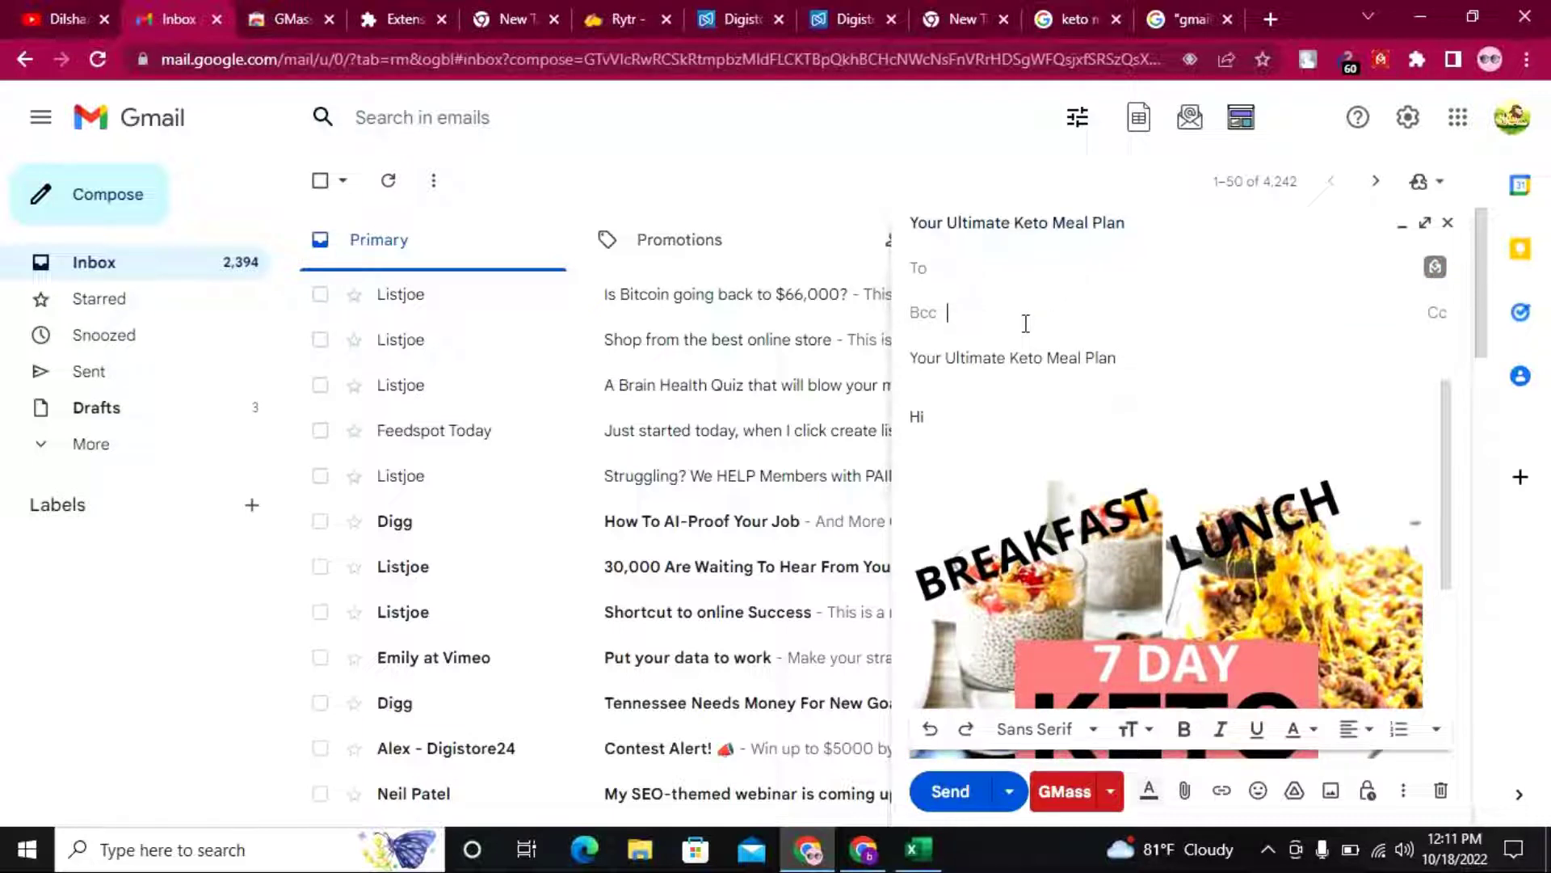
key("ctrl+v")
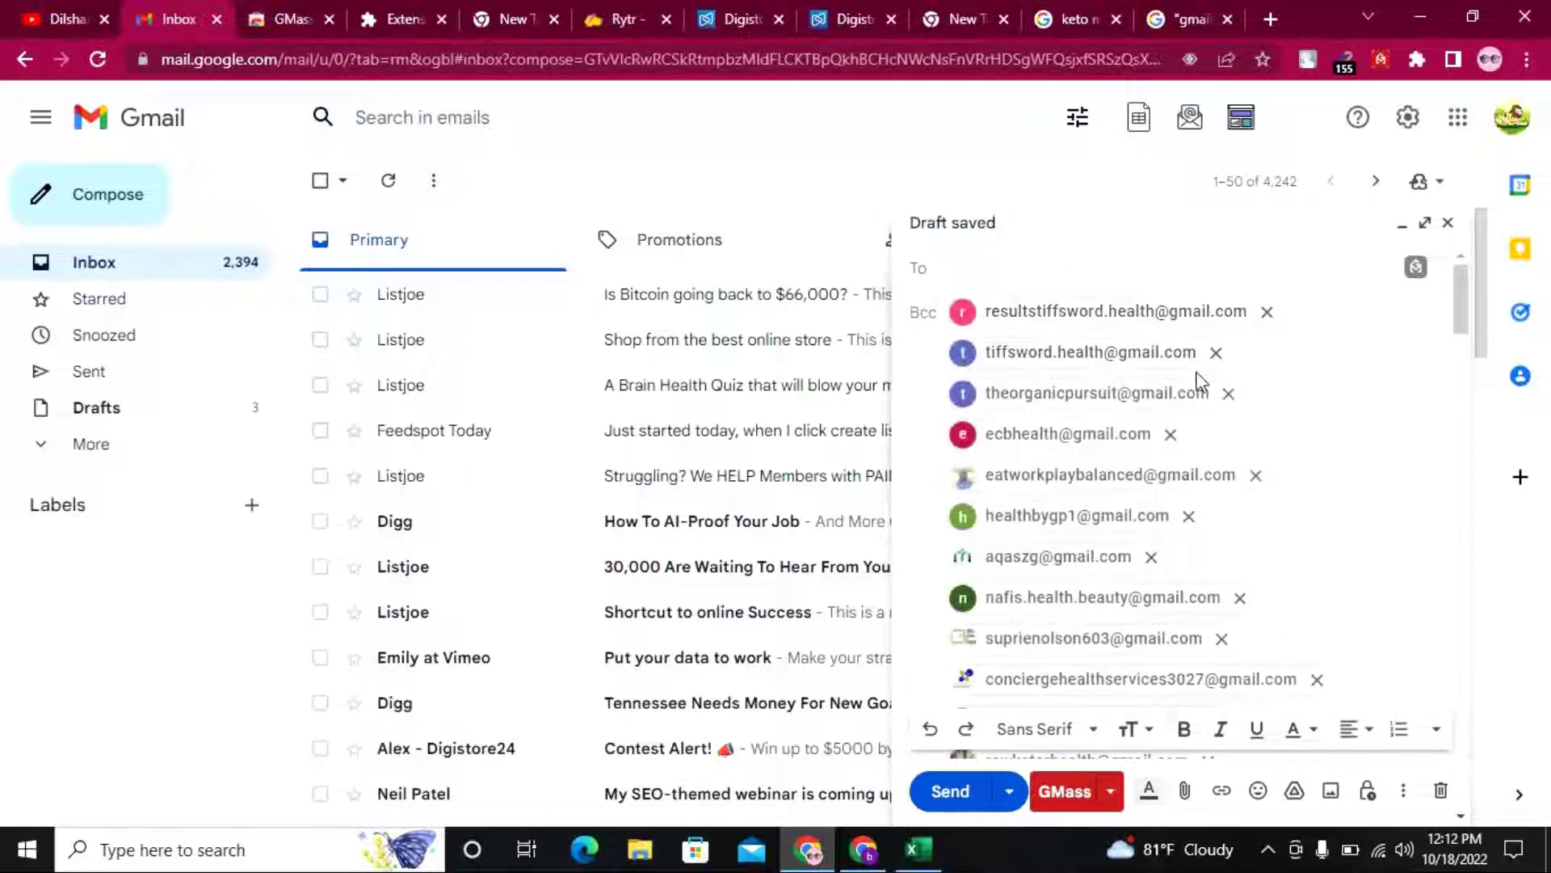
scroll(1203, 378, "down", 10)
scroll(1188, 412, "down", 15)
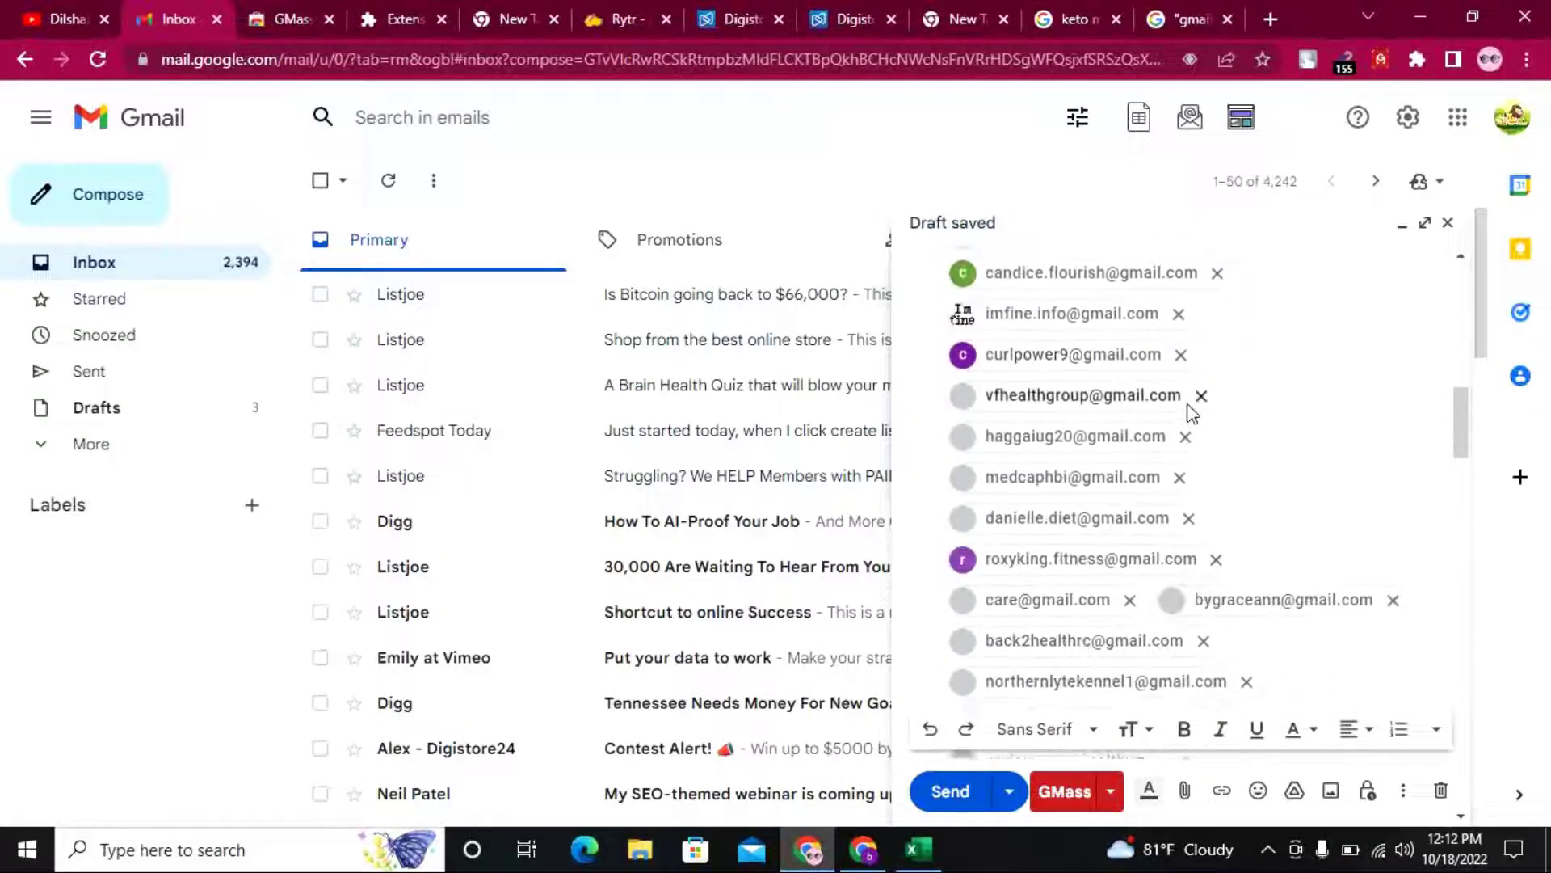
scroll(1196, 416, "down", 15)
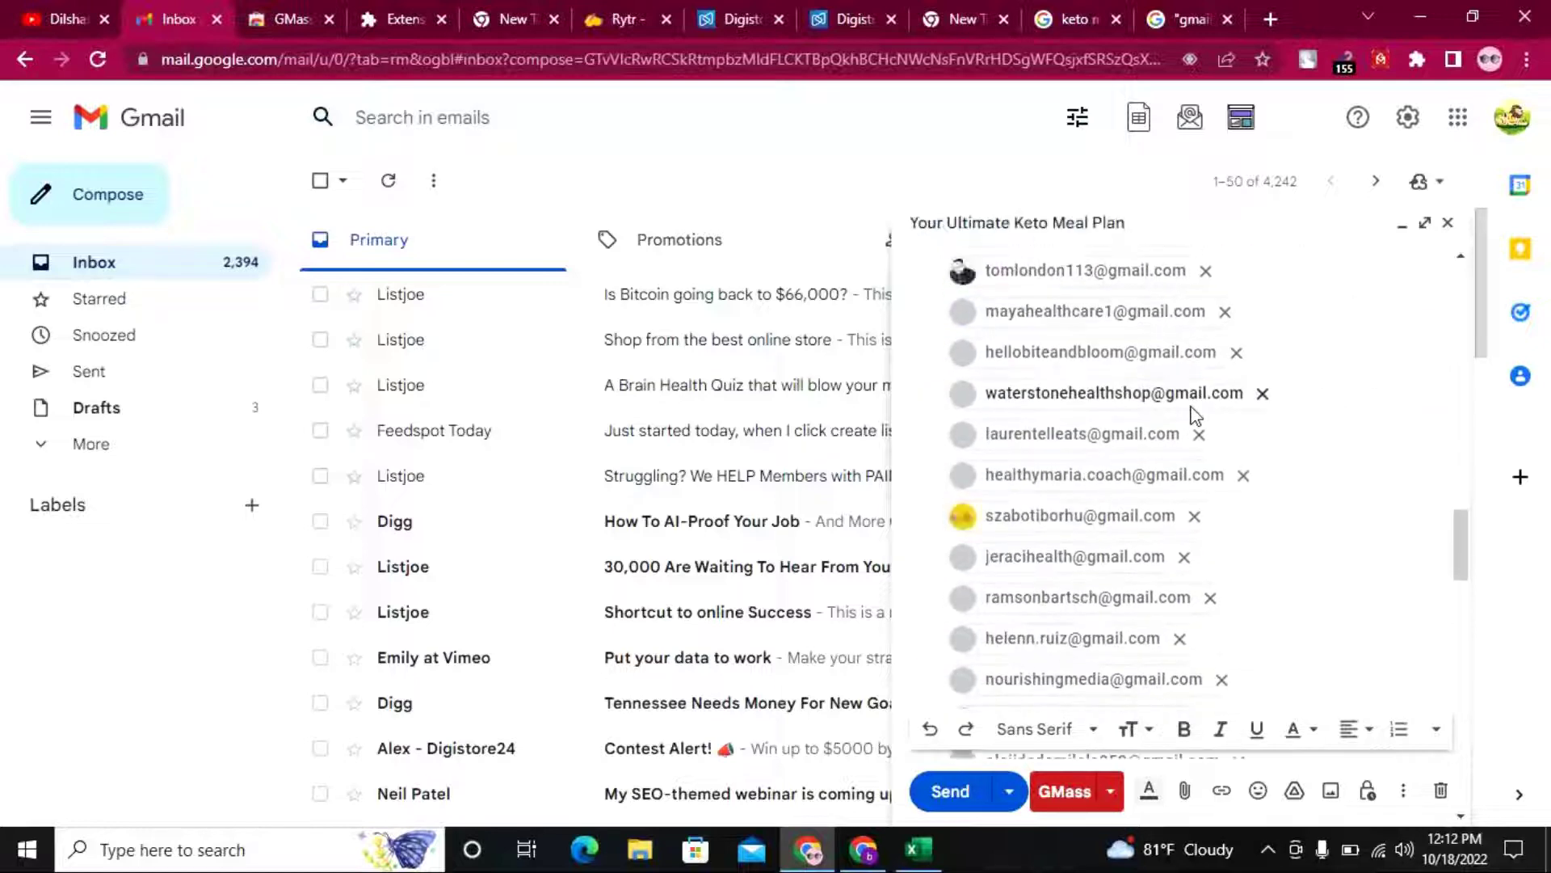
scroll(1196, 417, "down", 8)
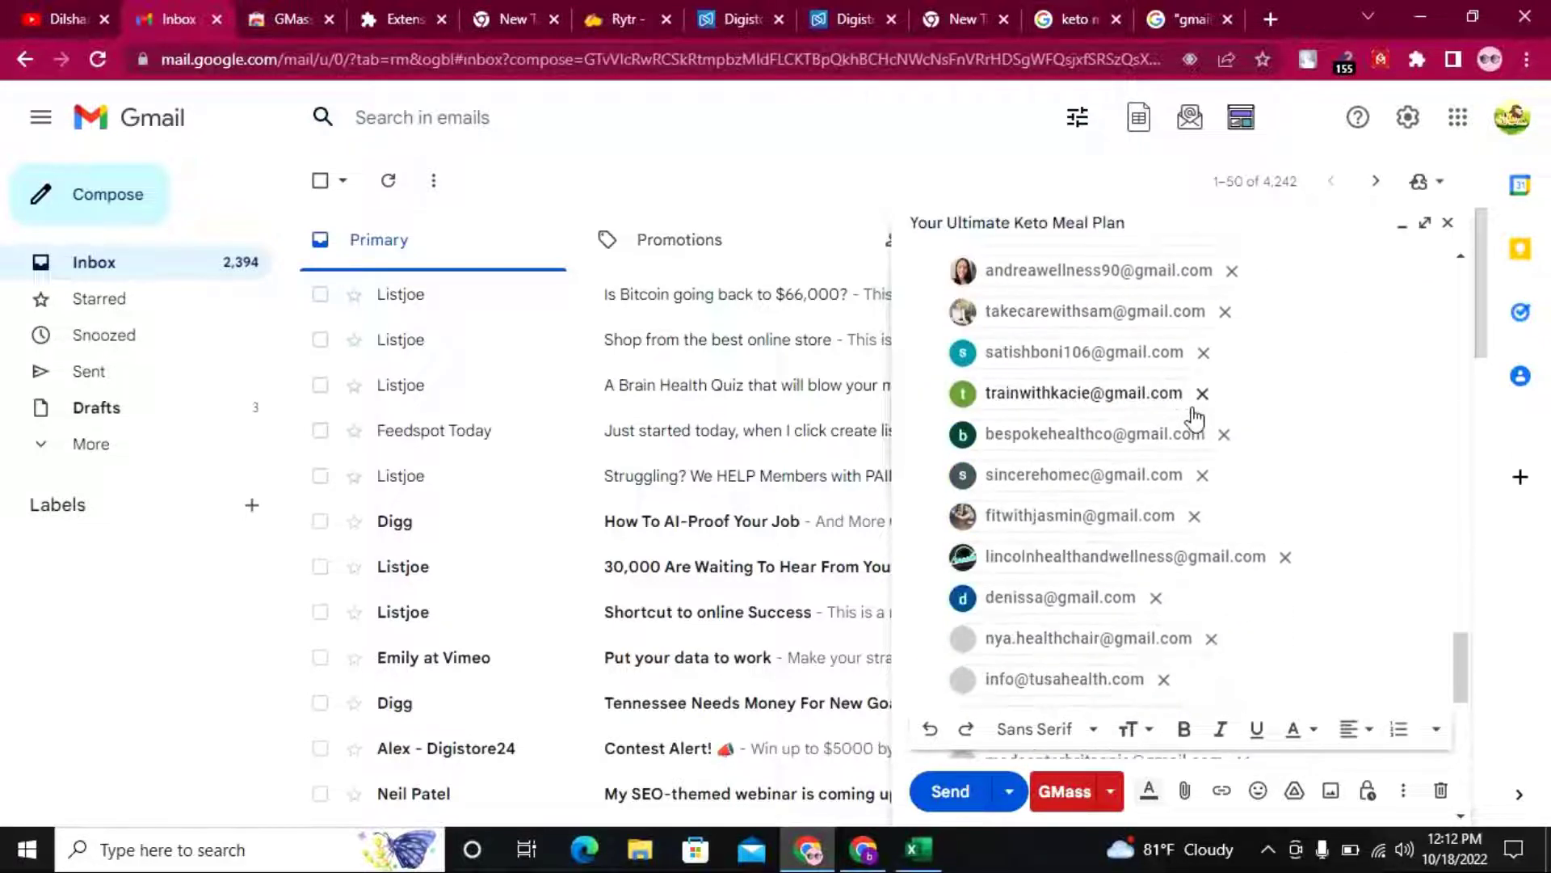